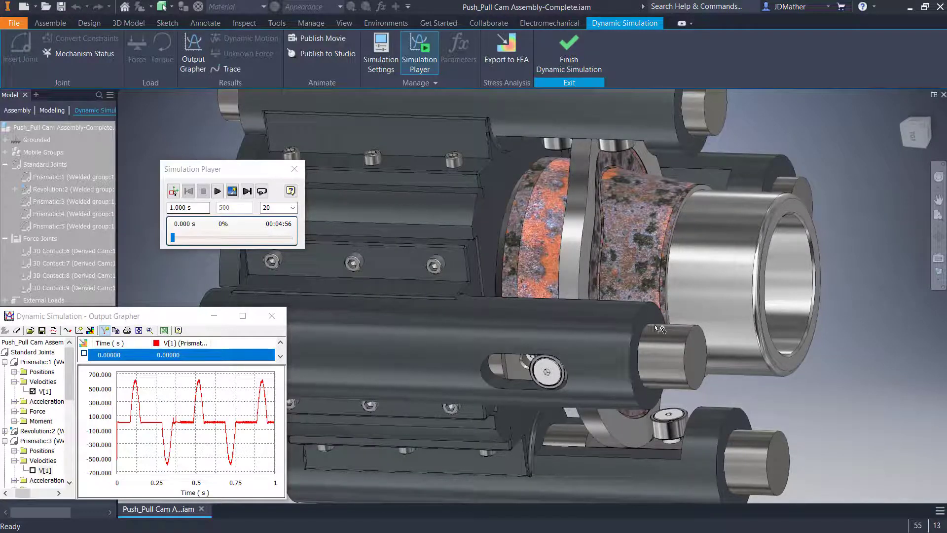
Step: Play the cam simulation, set the player's filter to 1, rewind to the start and replay it
left_click(217, 191)
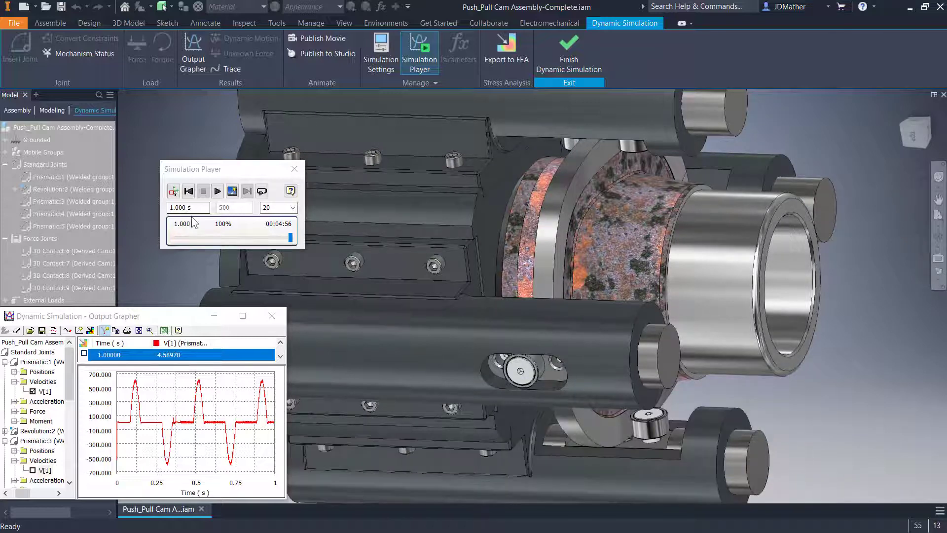
left_click(292, 207)
left_click(276, 217)
left_click(189, 192)
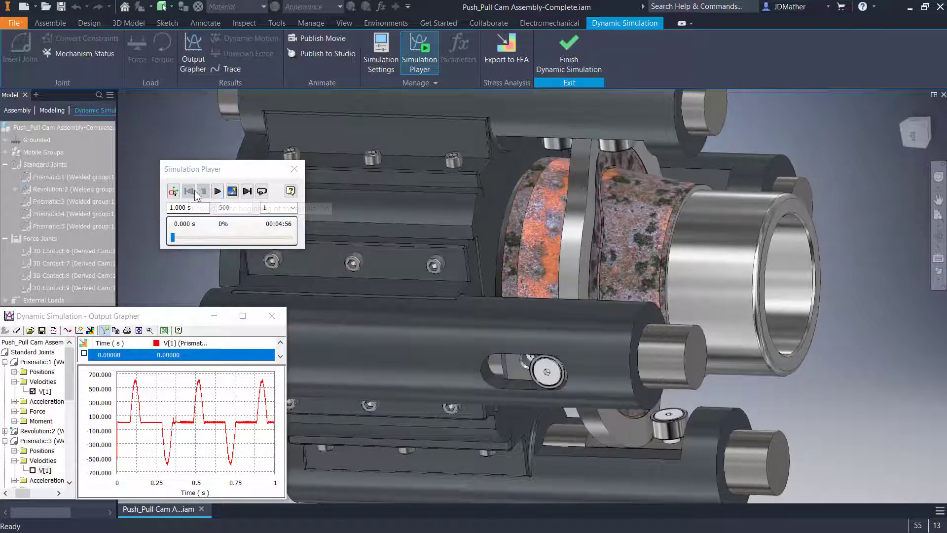
left_click(217, 191)
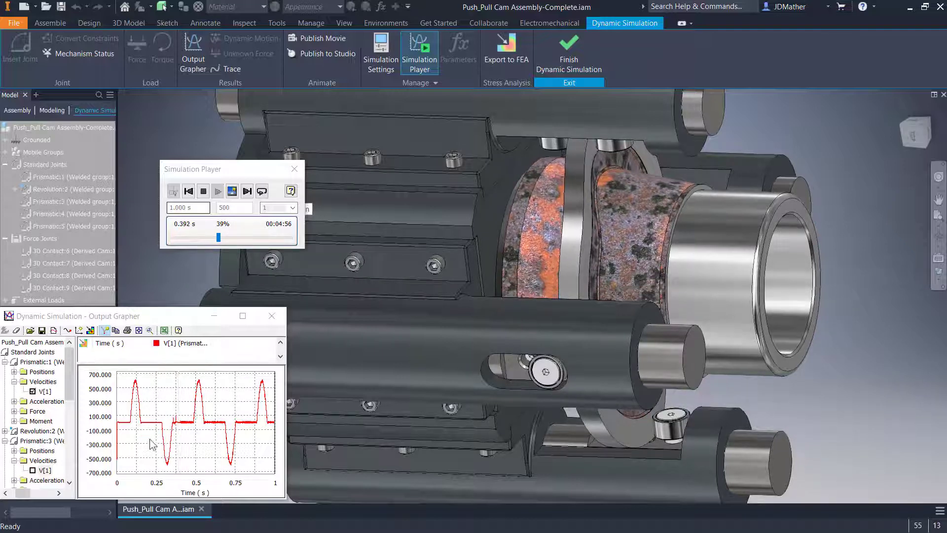
Step: Add the velocity curves V[1] of joints Prismatic:3, Prismatic:4 and Prismatic:5 to the Output Grapher plot
left_click(33, 470)
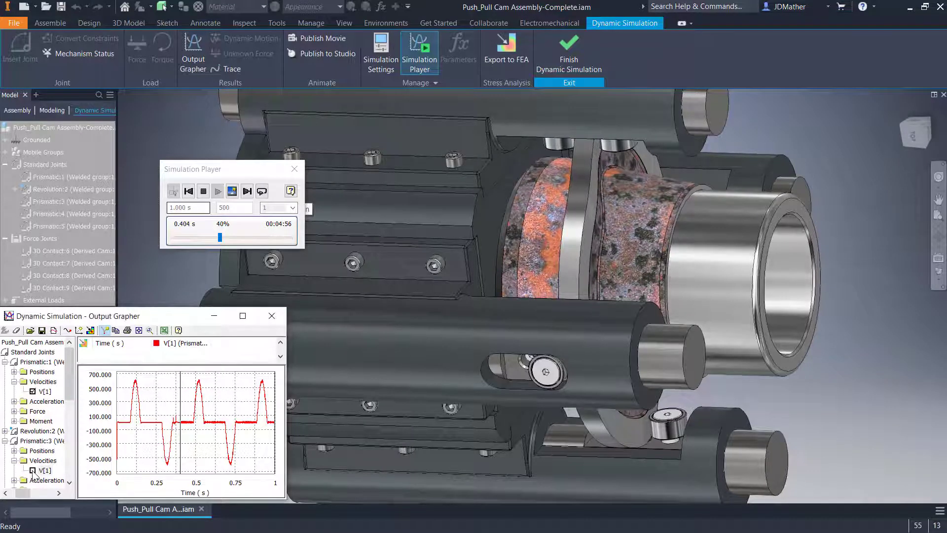
left_click(33, 471)
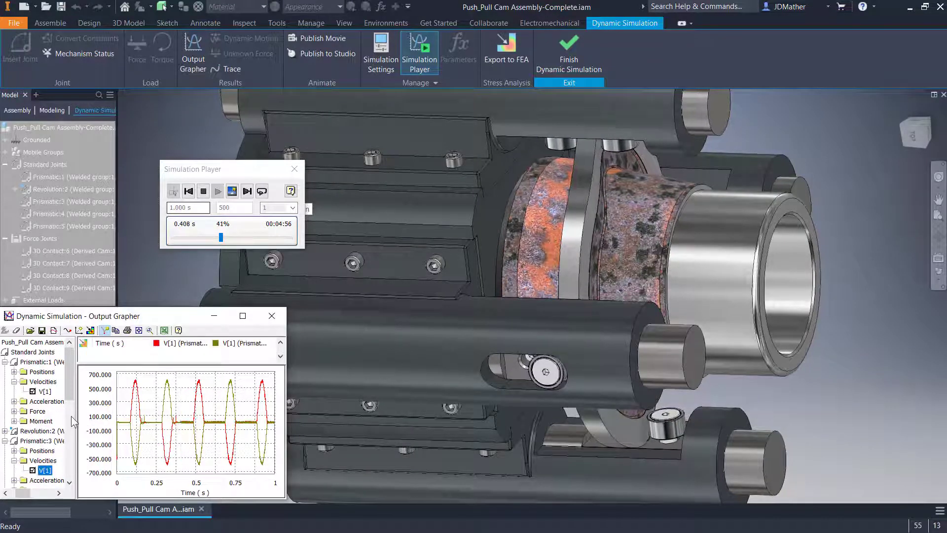
scroll(72, 423, "down", 2)
scroll(72, 423, "down", 1)
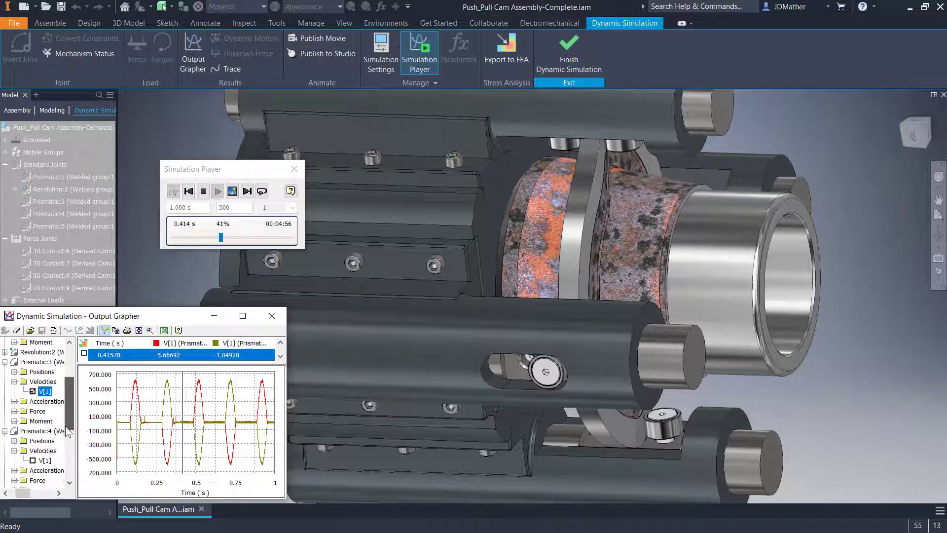
left_click(33, 461)
scroll(44, 444, "down", 2)
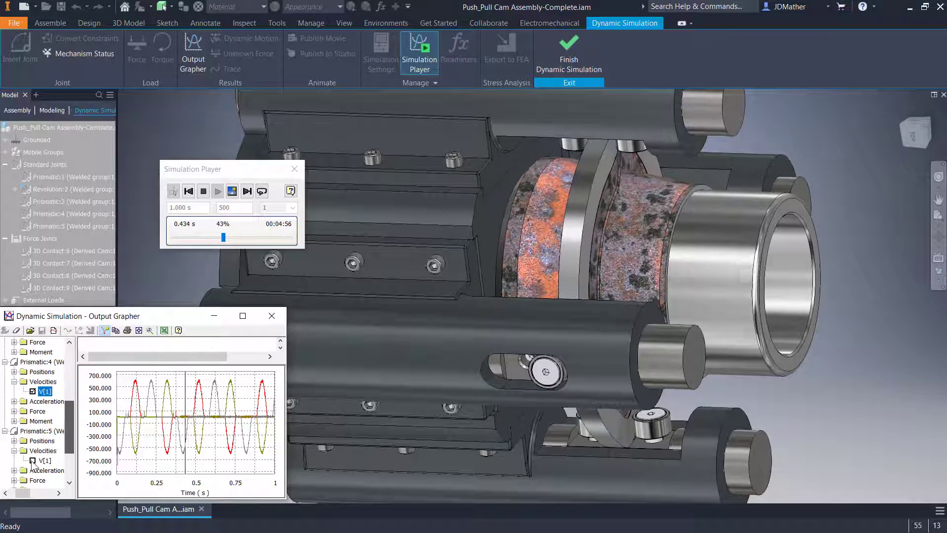
left_click(33, 460)
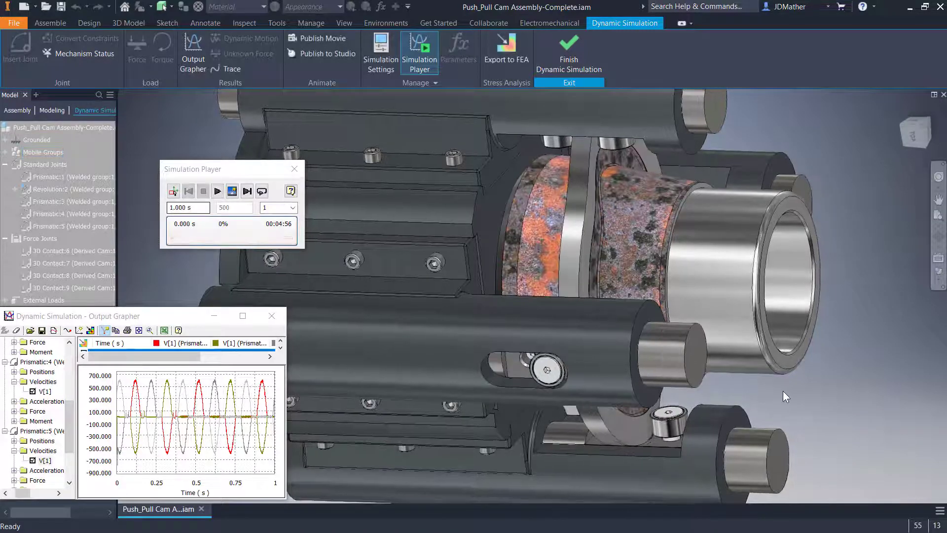
Step: Examine the rollers following the cam rib and the slotted push rods from several sides of the assembly
middle_click_drag(783, 390, 711, 304, "shift")
scroll(531, 437, "down", 4)
scroll(531, 437, "down", 5)
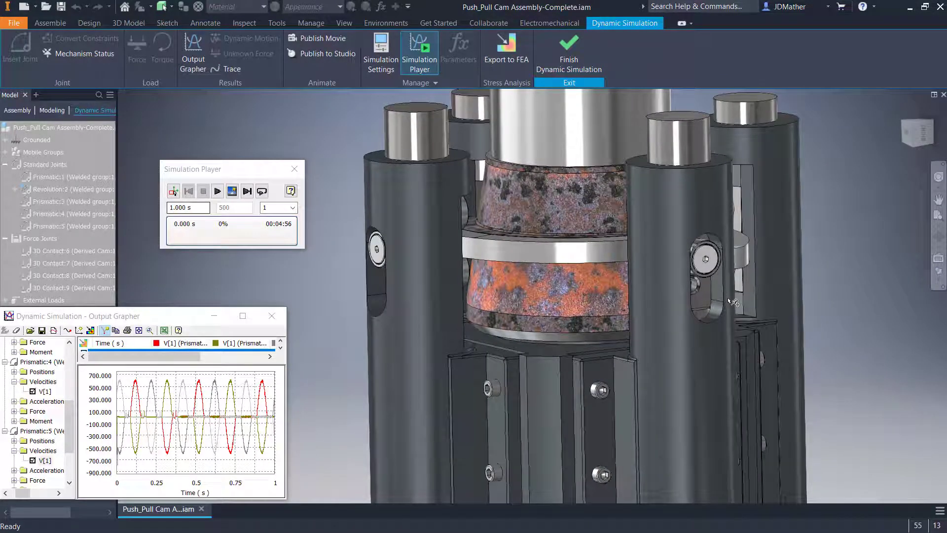
middle_click_drag(726, 299, 446, 263, "shift")
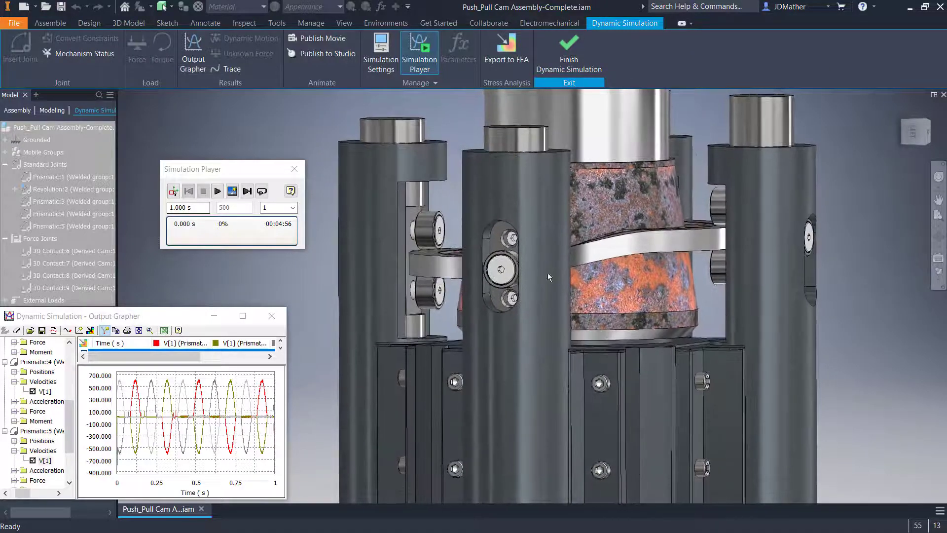
middle_click_drag(650, 244, 497, 280, "shift")
mouse_move(471, 227)
middle_mouse_down("shift")
mouse_move(499, 233)
mouse_move(487, 263)
mouse_move(455, 291)
middle_mouse_up("shift")
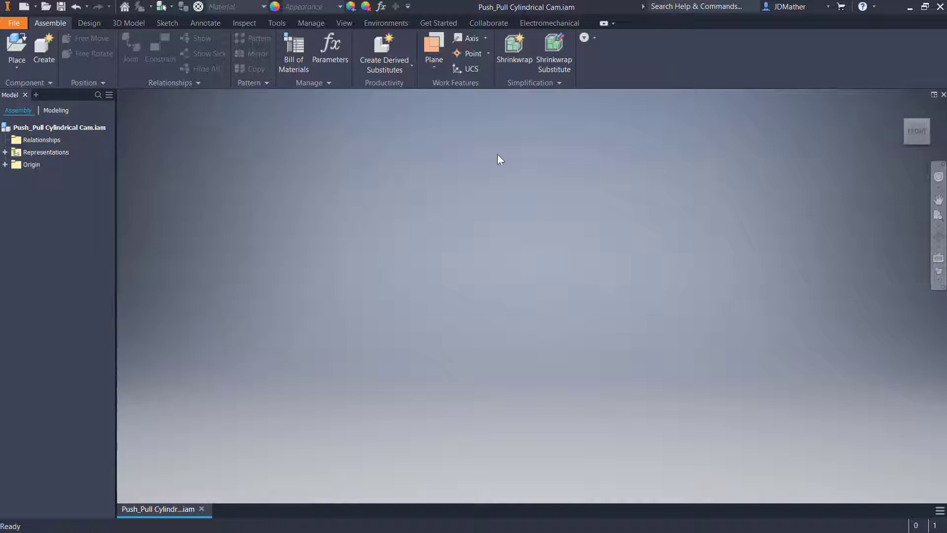
Step: Start the Cylindrical Cam generator and place its dialog so that all of its settings can be seen
left_click(89, 23)
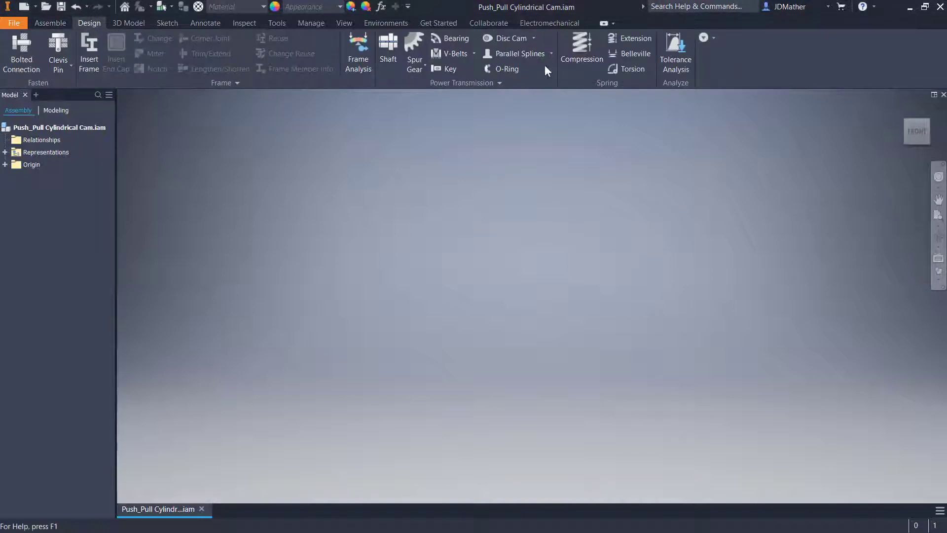
left_click(533, 43)
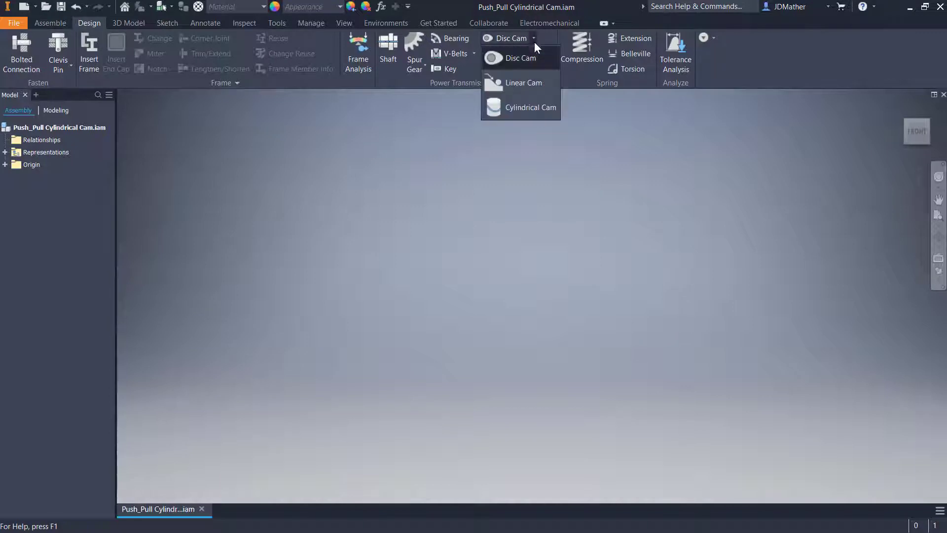
left_click(521, 110)
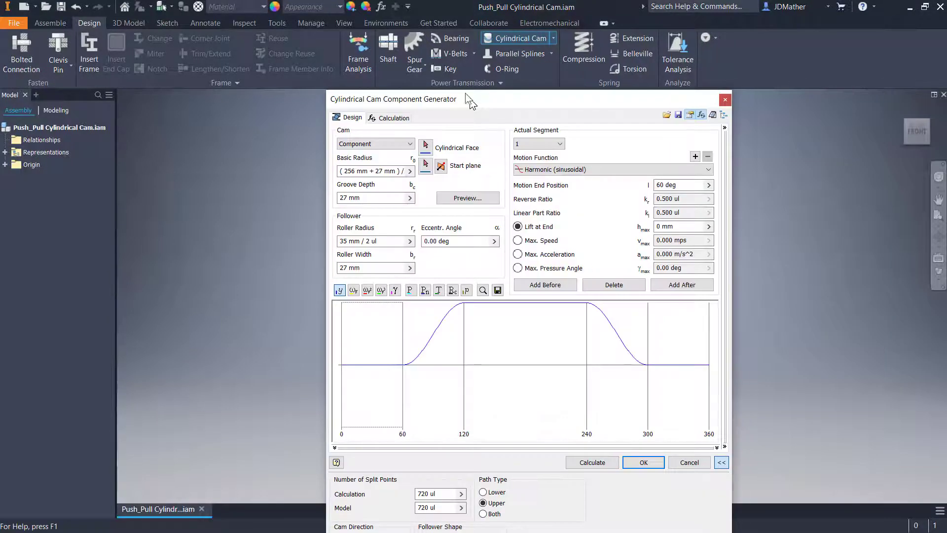
left_click_drag(402, 60, 406, 21)
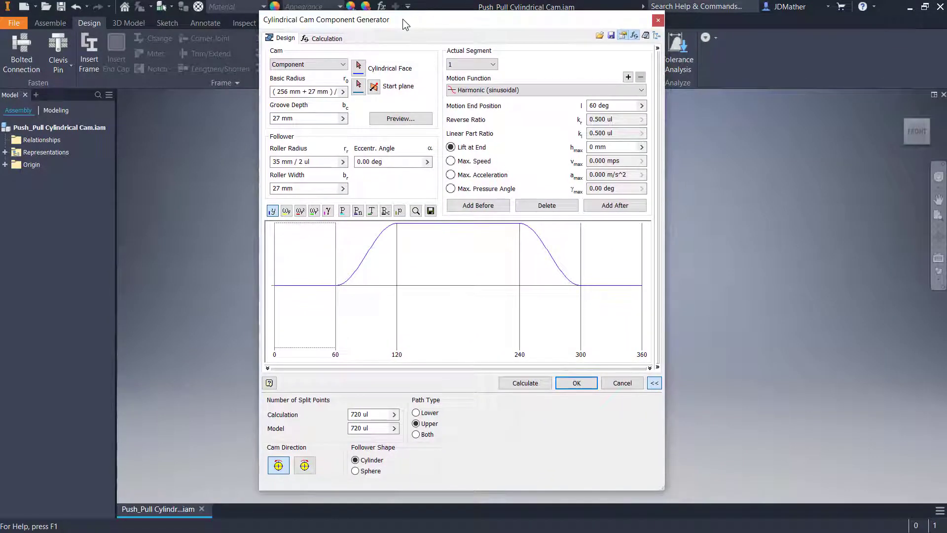
Step: Review the Basic Radius expression against the cam preview diagram, and leave the diagram open clear of the cam and follower dimensions
left_click(401, 119)
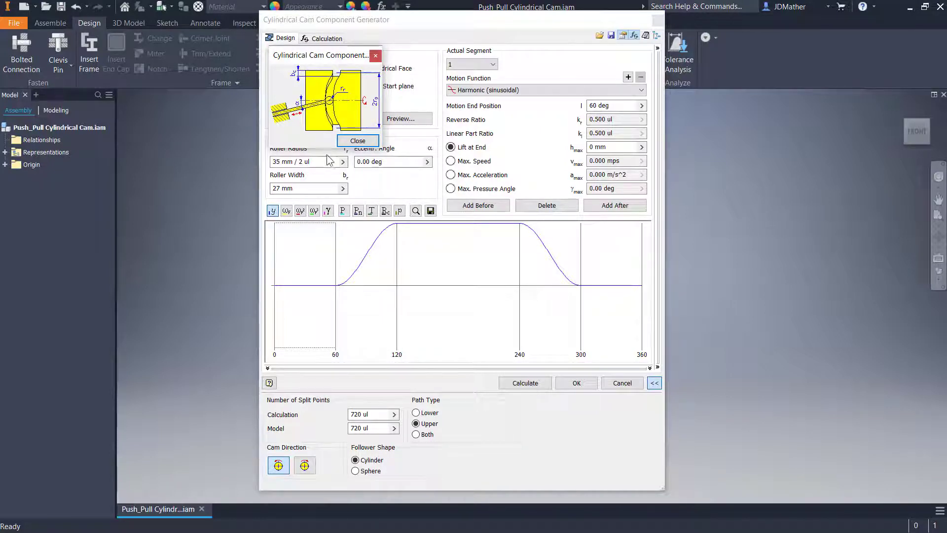
left_click(356, 142)
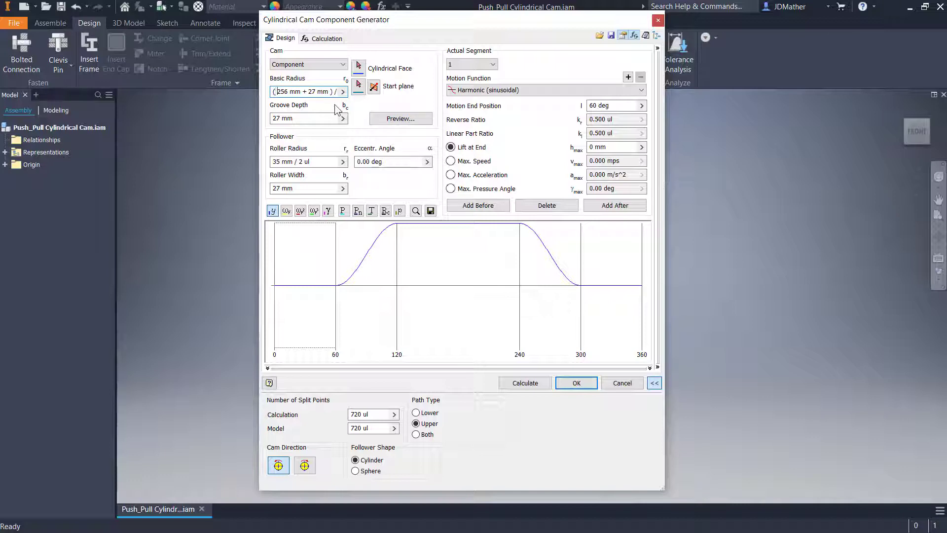
key("Right")
key("Right")
key("Right")
key("Right")
key("Home")
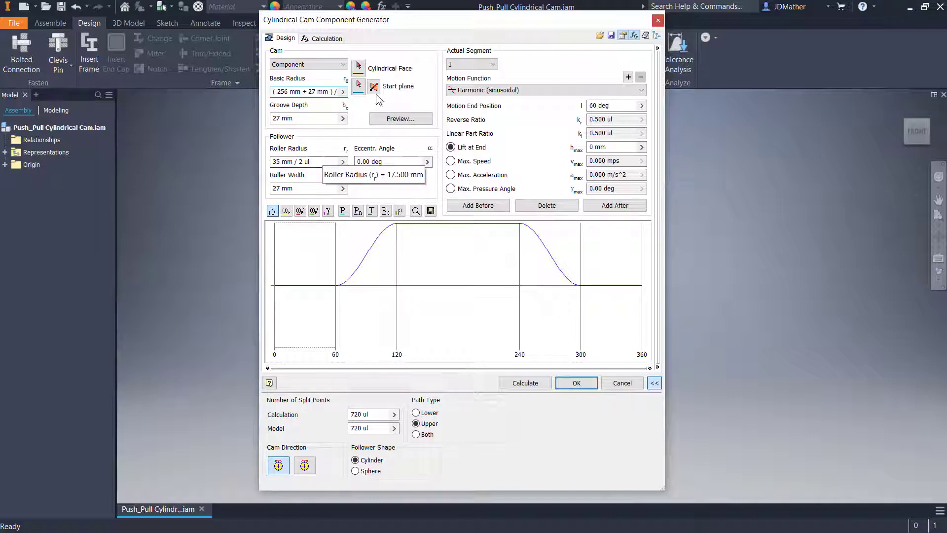
left_click(401, 119)
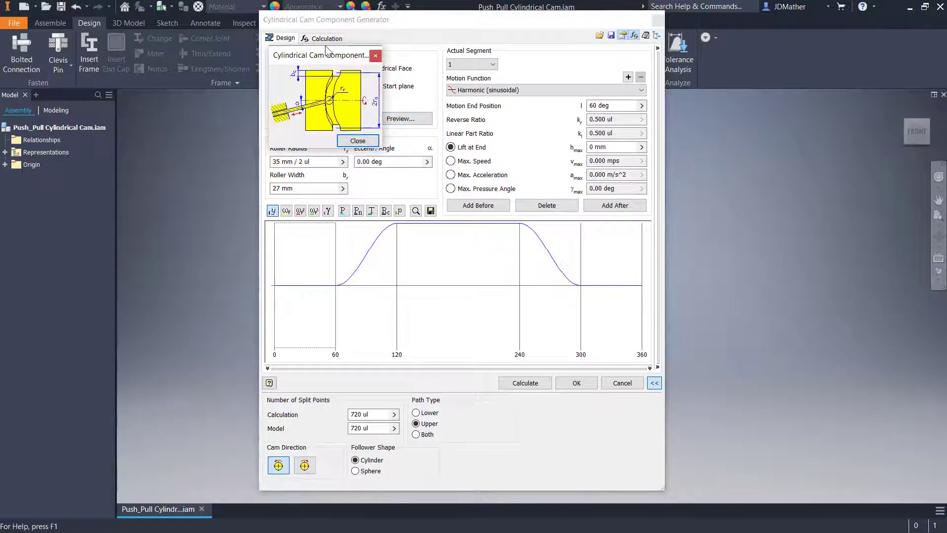
left_click_drag(325, 48, 546, 51)
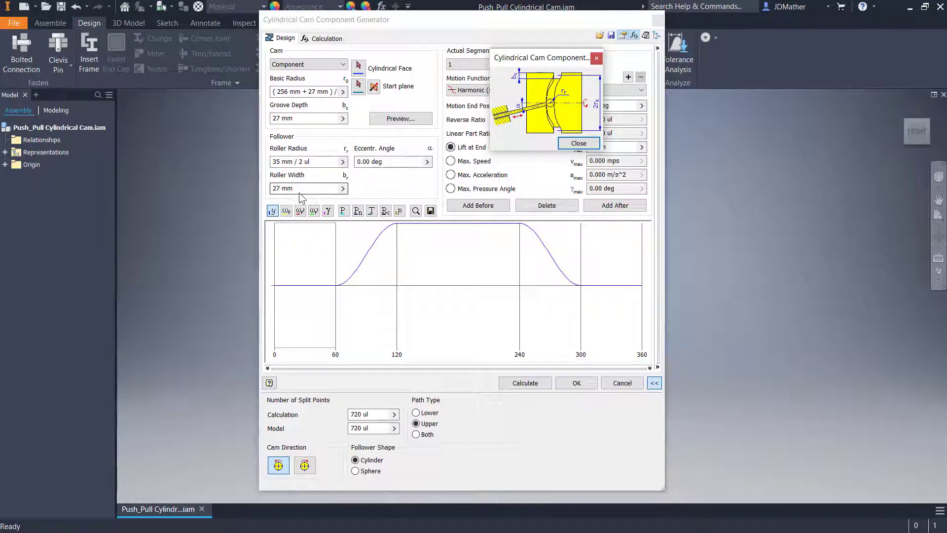
Step: Delete the last three motion segments of the cam so that only two remain
left_click(602, 327)
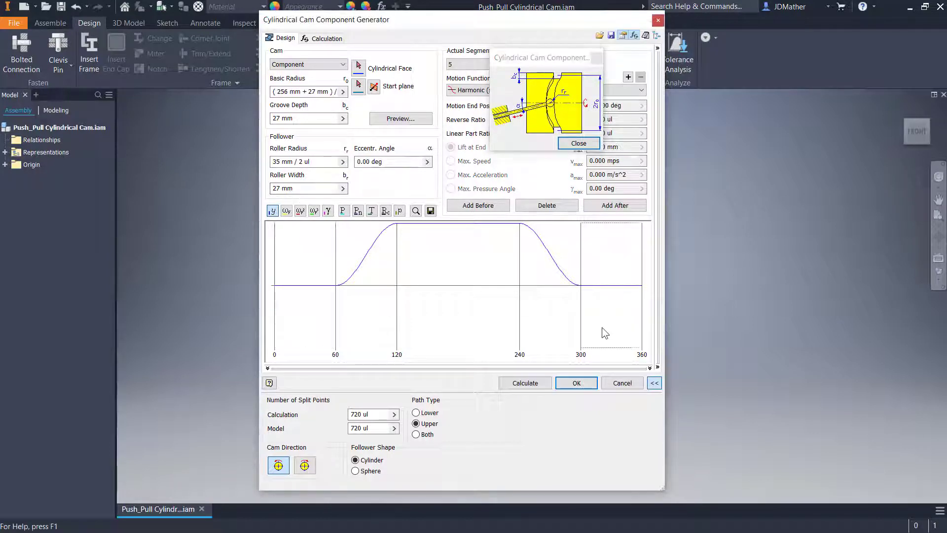
left_click(544, 209)
left_click(544, 209)
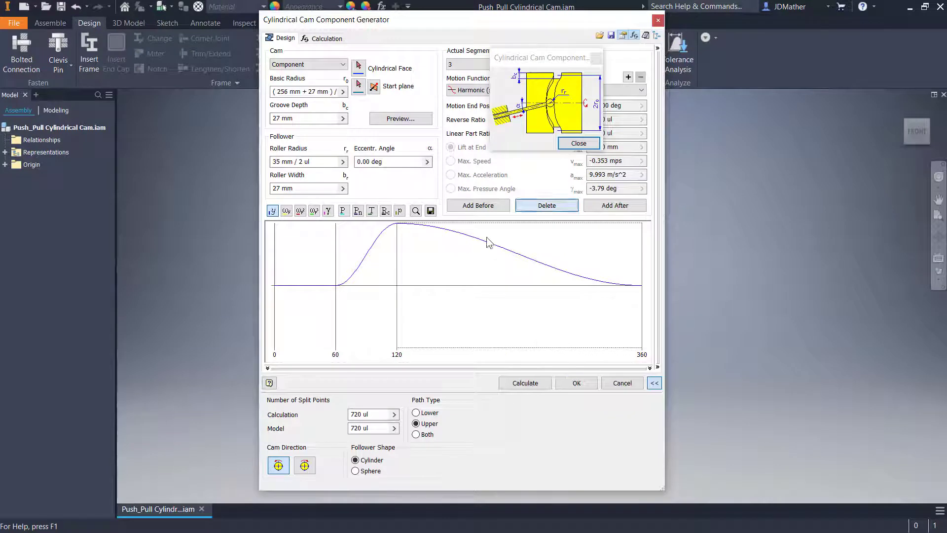
left_click(542, 206)
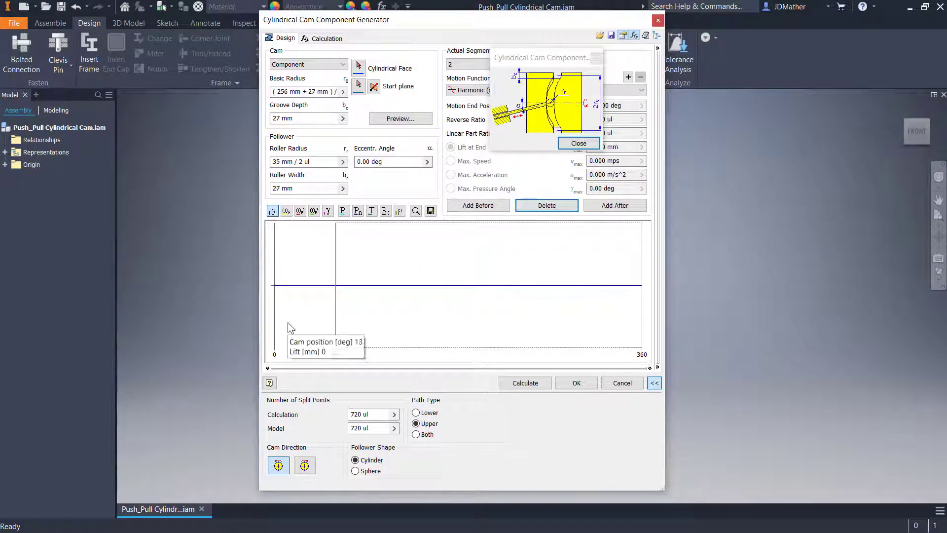
Step: Move the boundary between the two motion segments to 108 deg on the lift graph
left_click_drag(335, 294, 385, 314)
left_click(463, 322)
left_click(428, 308)
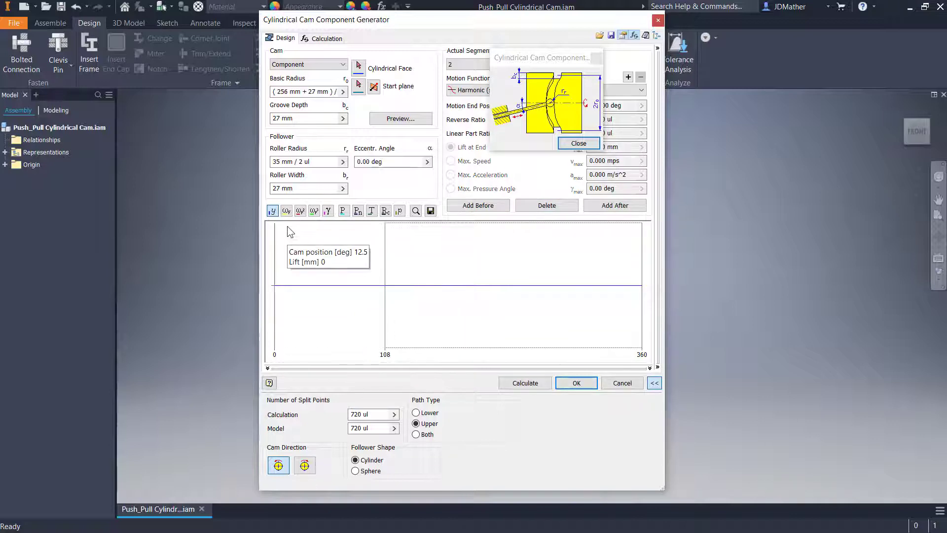
Step: Try out the additional motion and force curves in the cam graph, and return to the lift curve
left_click(287, 213)
left_click(301, 212)
left_click(314, 211)
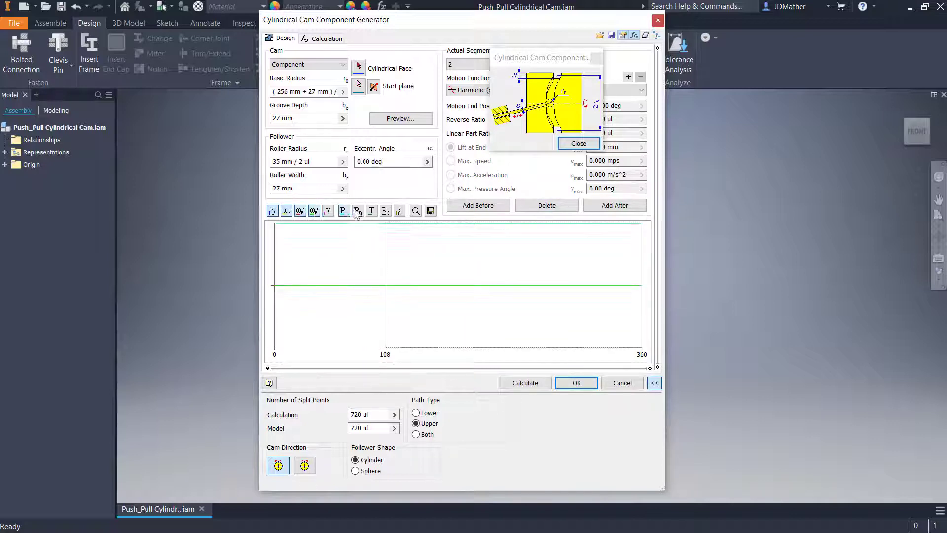
left_click(343, 212)
left_click(314, 214)
left_click(344, 213)
left_click(397, 215)
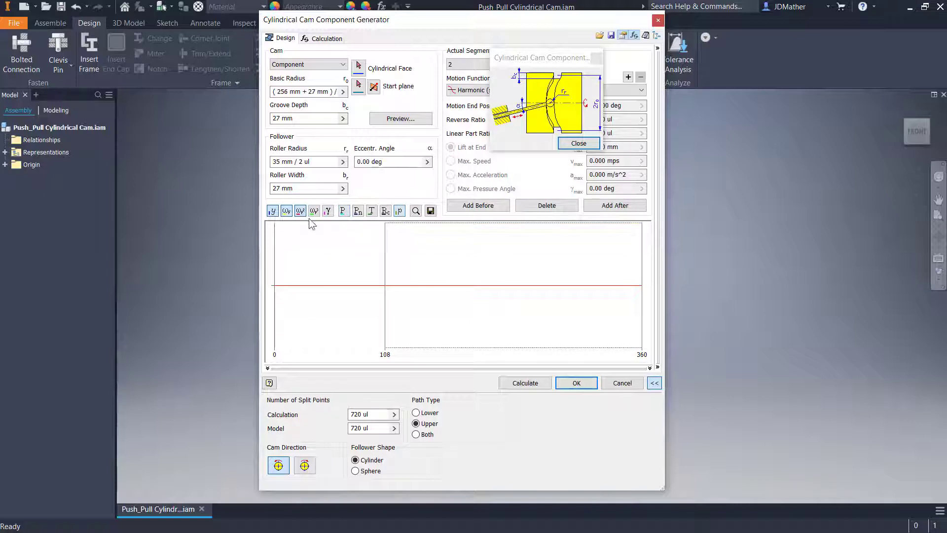
left_click(301, 214)
left_click(287, 214)
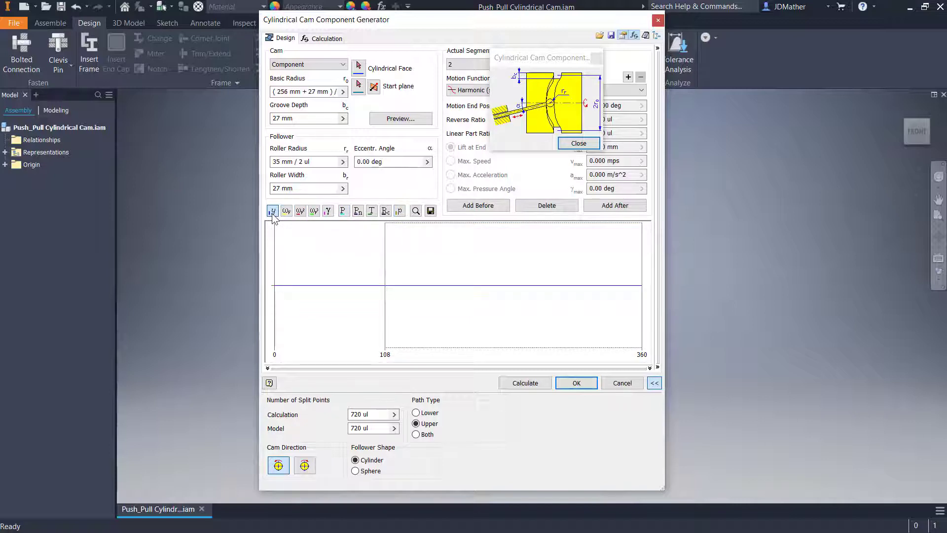
Step: Check the generator's calculation inputs, return to the design settings and set the path type to Lower
left_click(655, 383)
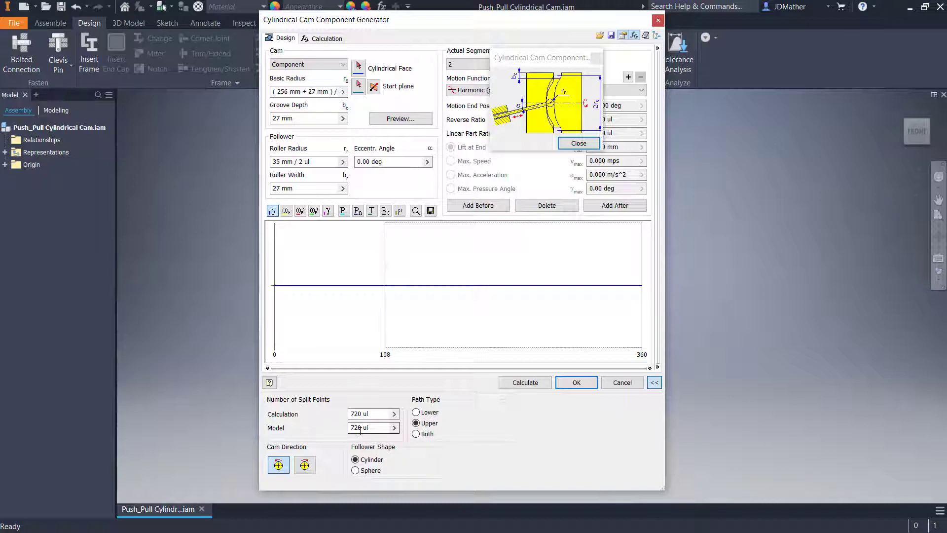
left_click(333, 40)
left_click(282, 39)
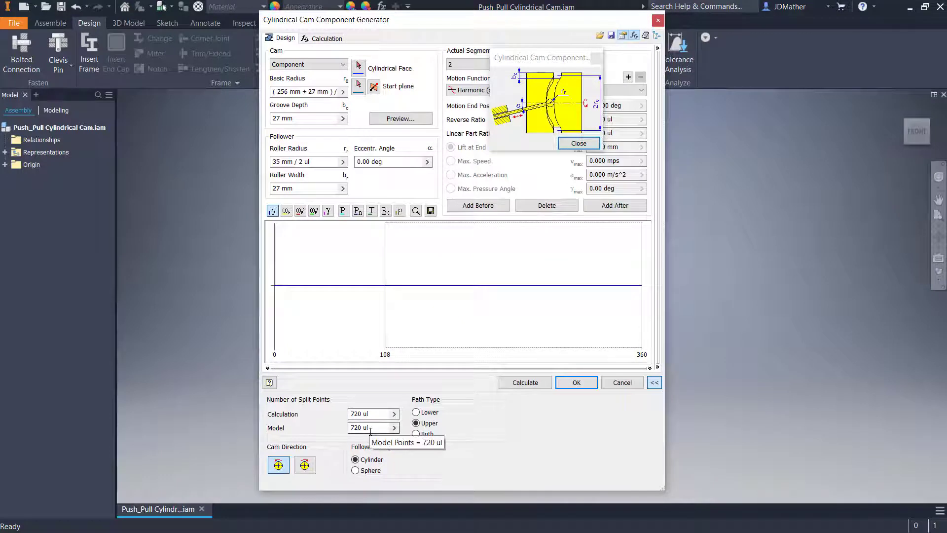
left_click(417, 413)
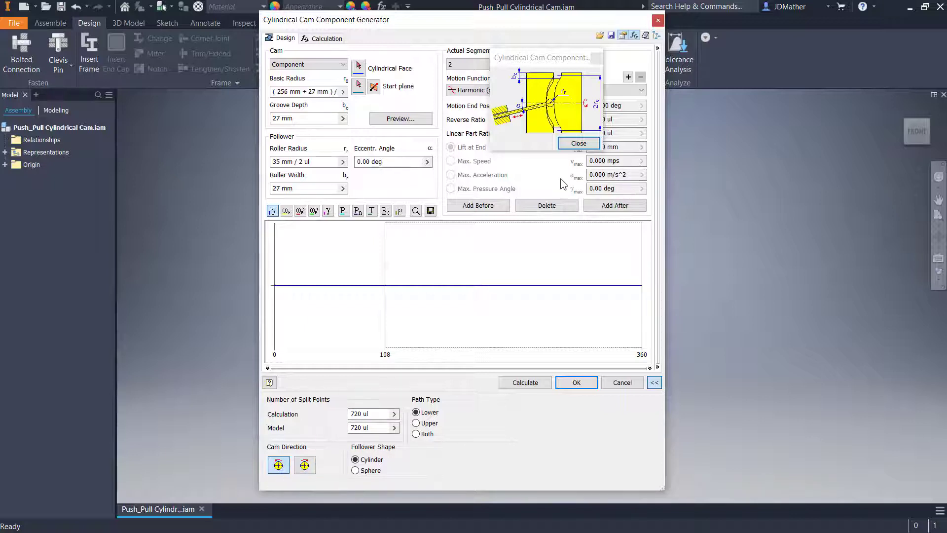
Step: Set the first segment's motion end position to 60 deg with the preview diagram moved clear of it, and calculate the cam
left_click(328, 327)
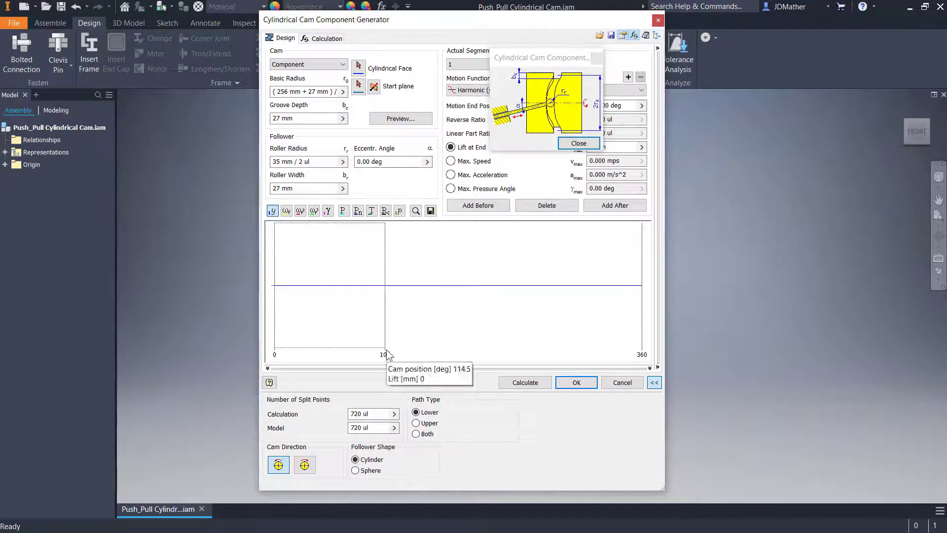
mouse_move(385, 328)
left_mouse_down()
mouse_move(339, 335)
mouse_move(371, 335)
left_mouse_up()
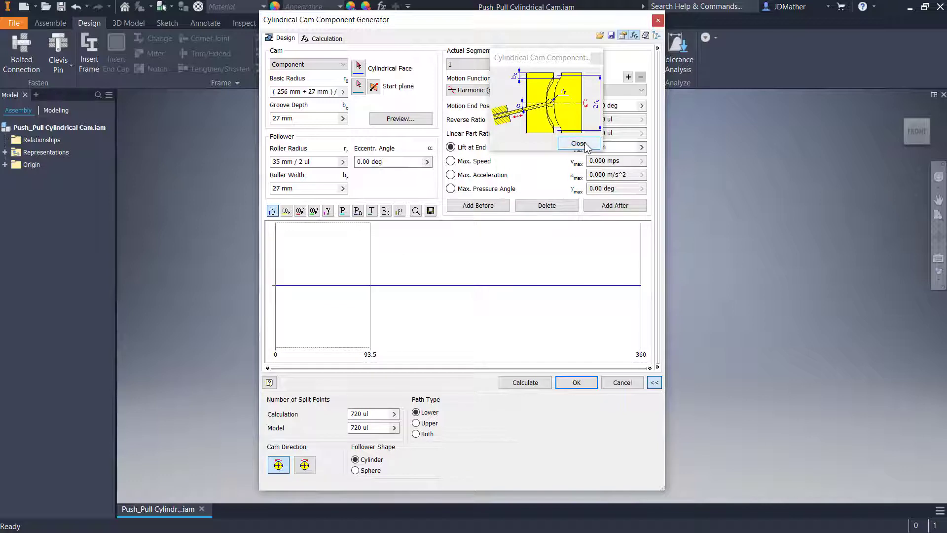
left_click_drag(556, 60, 345, 34)
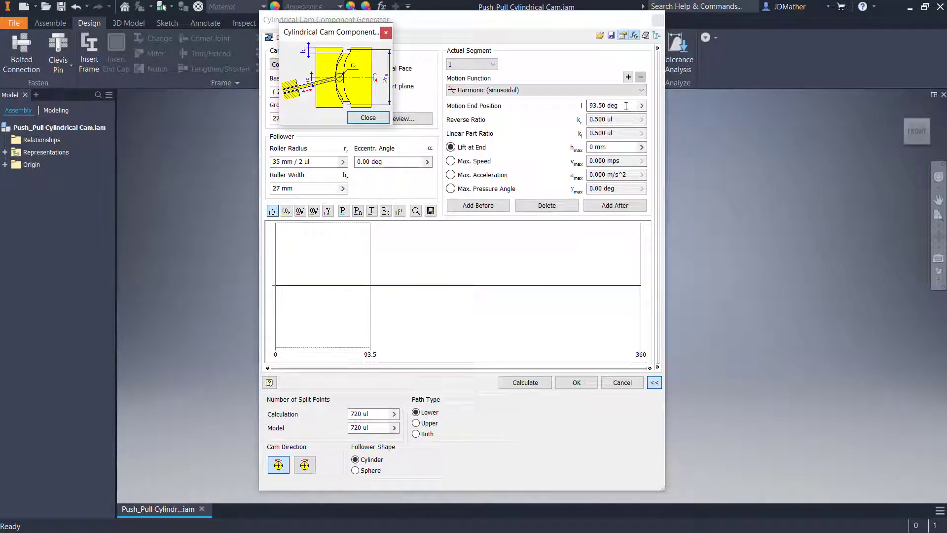
left_click_drag(622, 106, 553, 105)
type("60")
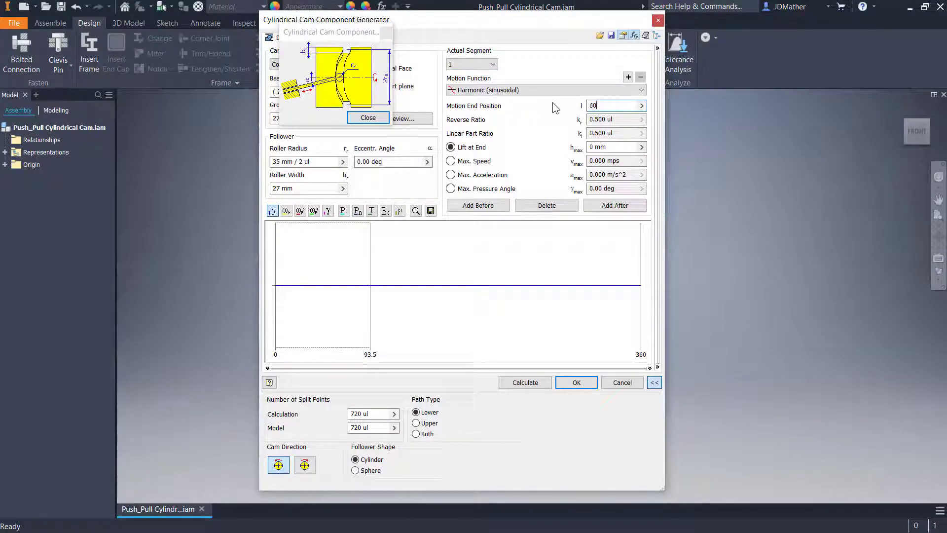
left_click(521, 383)
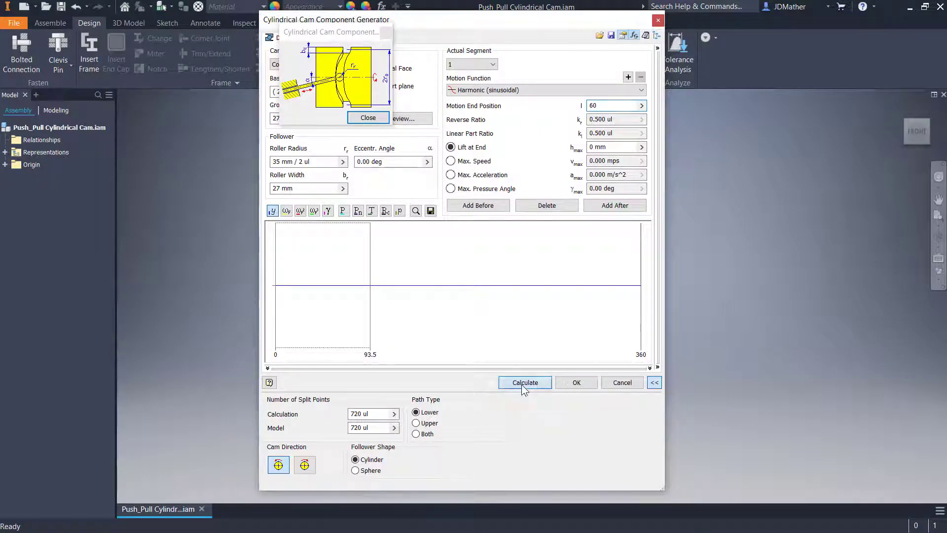
Step: Add a motion segment after the second one, set the second segment's motion end position to 120 deg and calculate
mouse_move(335, 356)
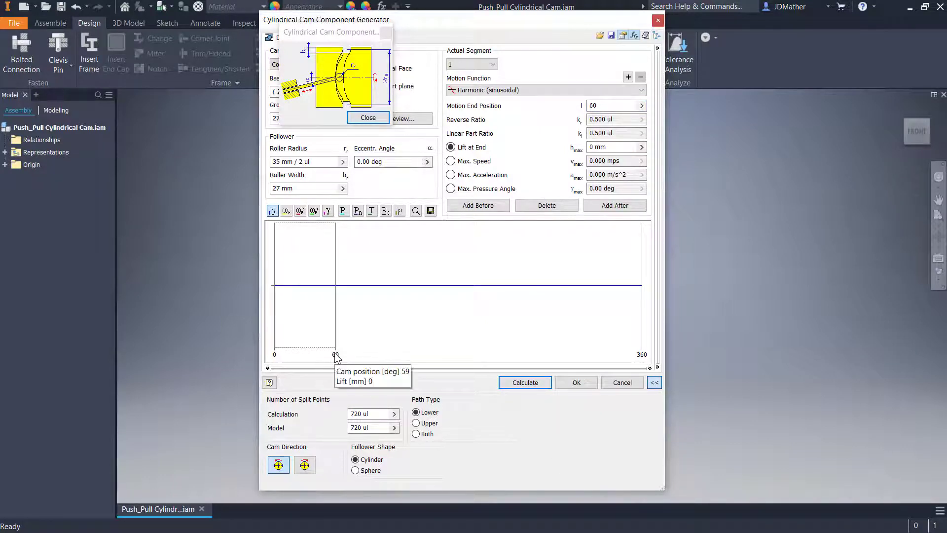
left_click(380, 323)
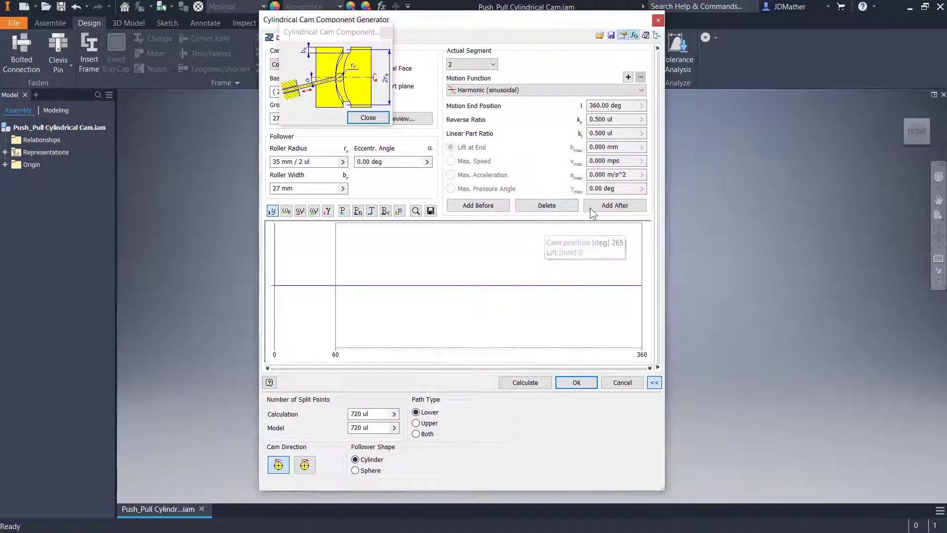
left_click(610, 206)
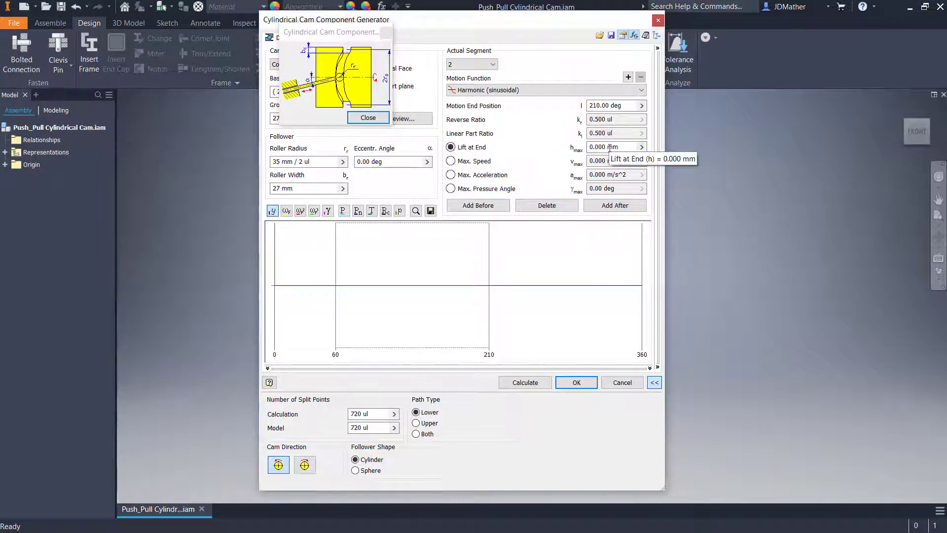
left_click(628, 105)
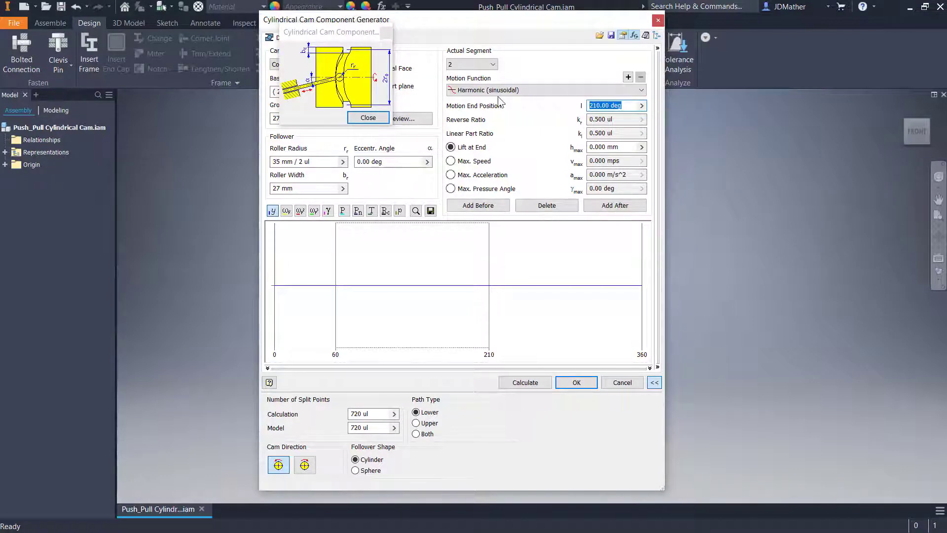
type("120")
left_click(530, 382)
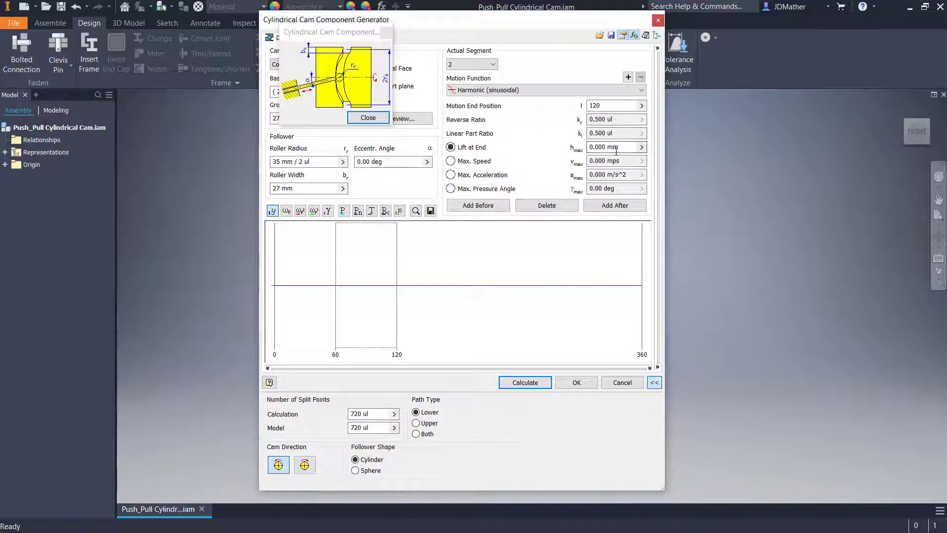
Step: Set the second segment's lift at end to 25 mm, calculate, and check the available motion functions while keeping Harmonic (sinusoidal)
left_click_drag(624, 147, 565, 149)
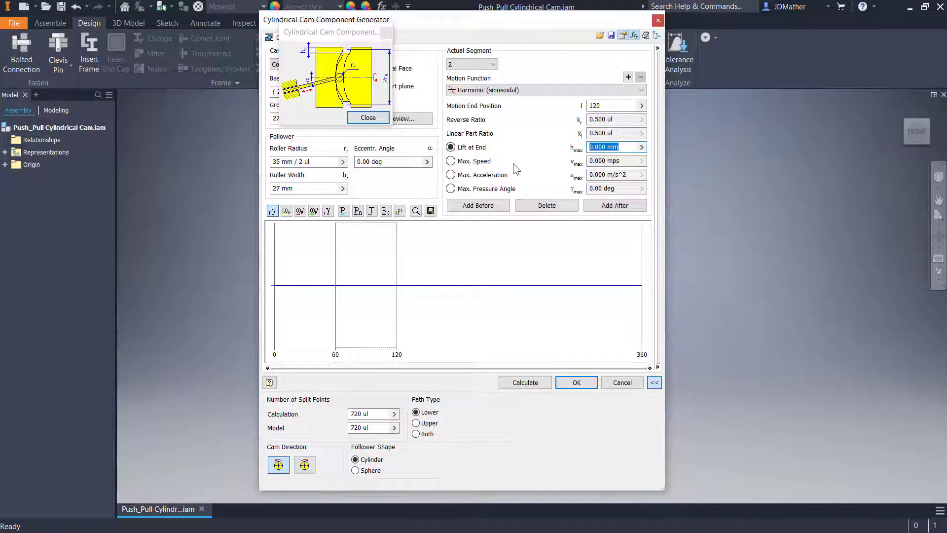
type("25")
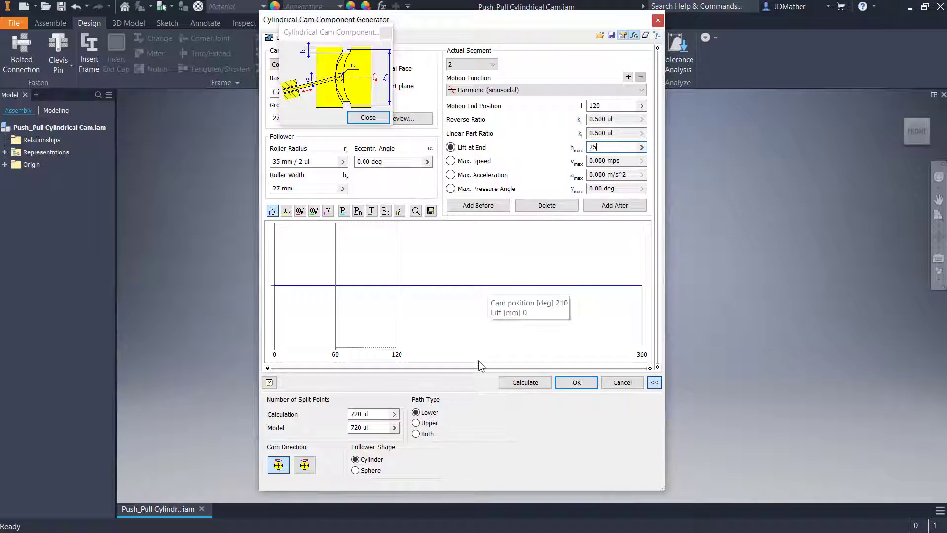
left_click(524, 383)
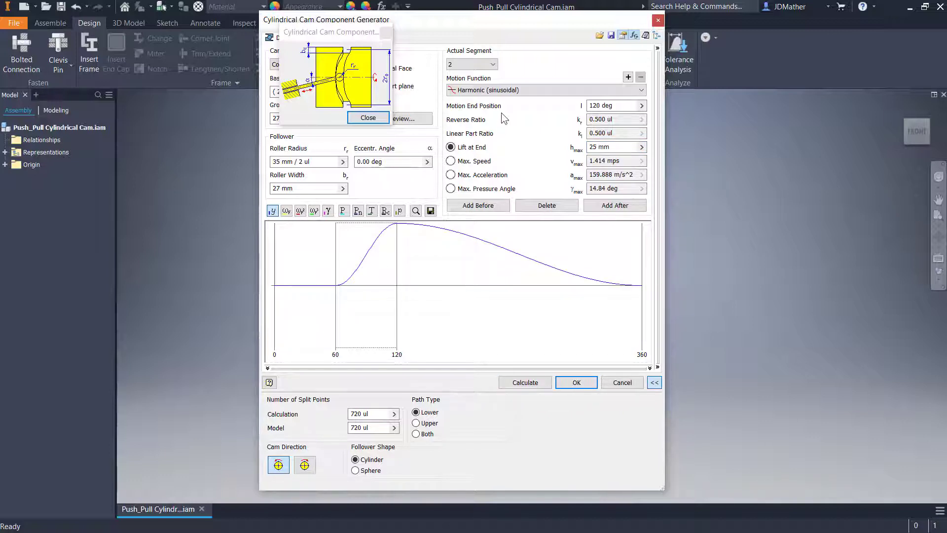
left_click(477, 91)
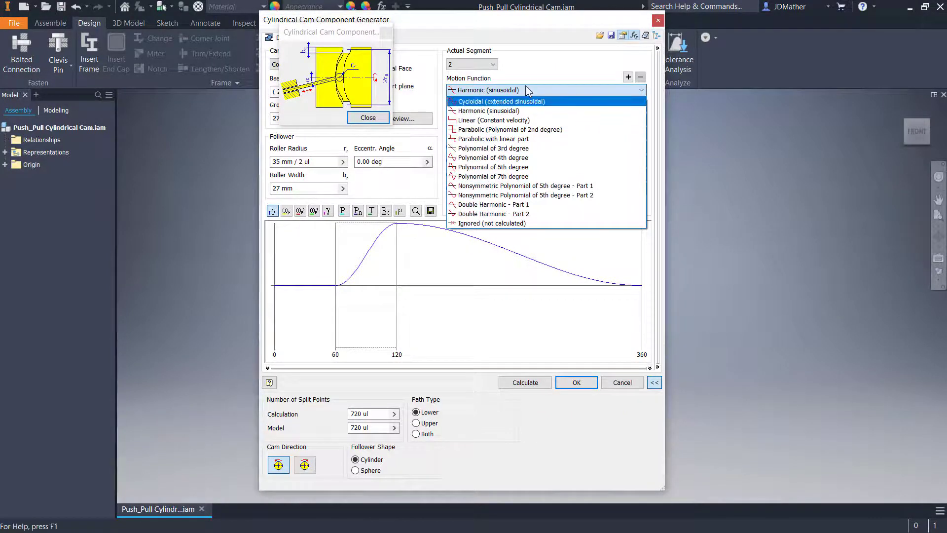
left_click(540, 68)
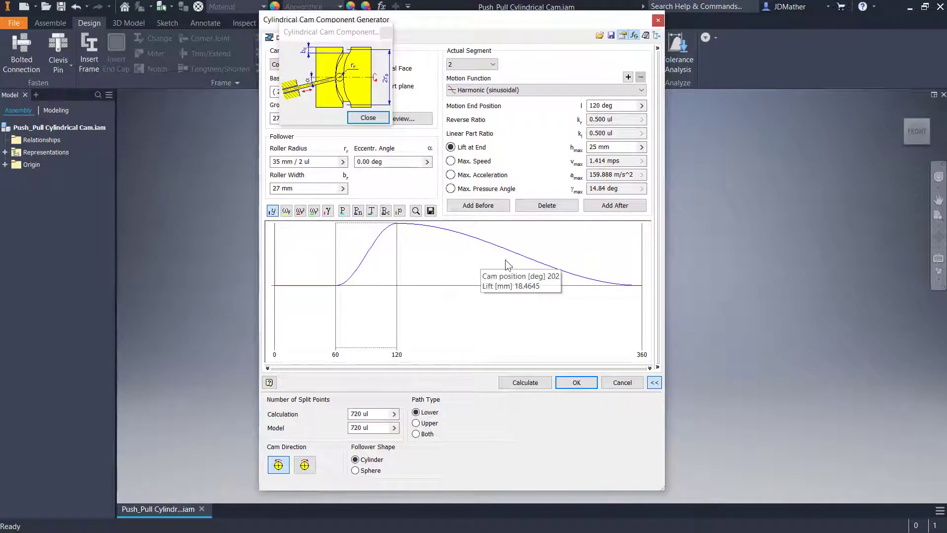
Step: Add a motion segment after the third one, set the third segment's lift at end to 25 mm and calculate
left_click(473, 285)
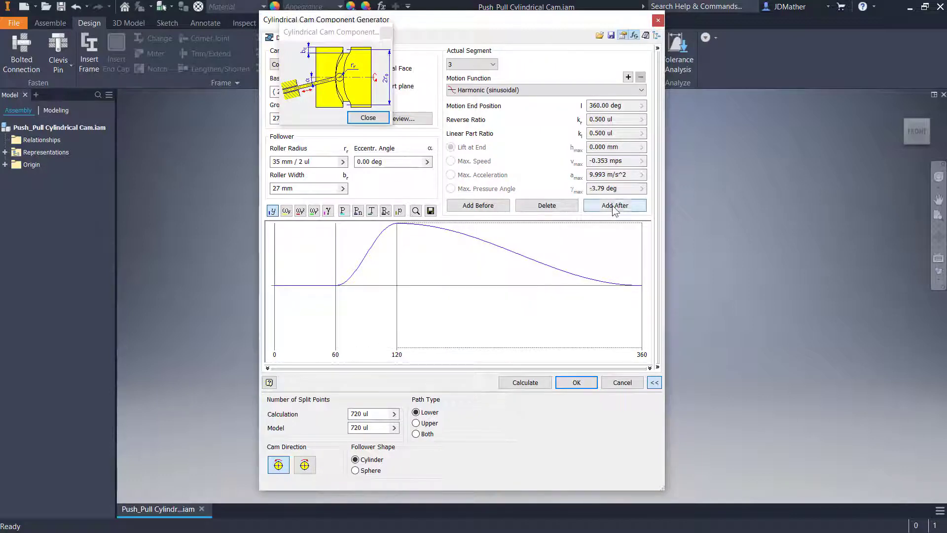
left_click(589, 207)
left_click(455, 268)
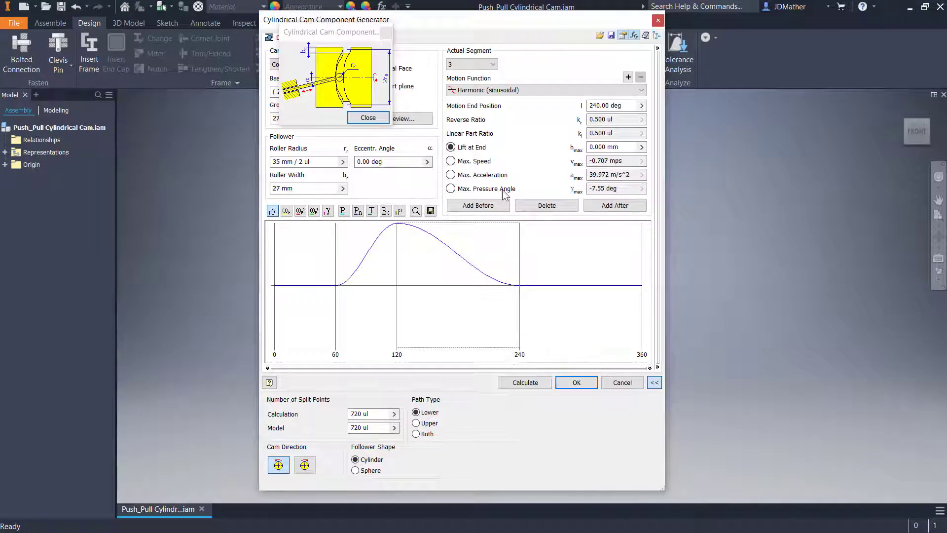
left_click(617, 147)
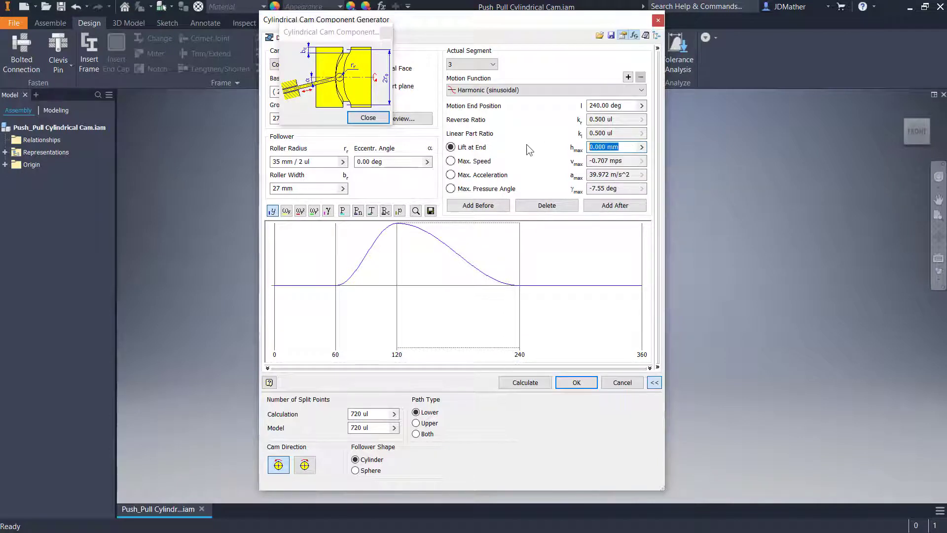
type("25")
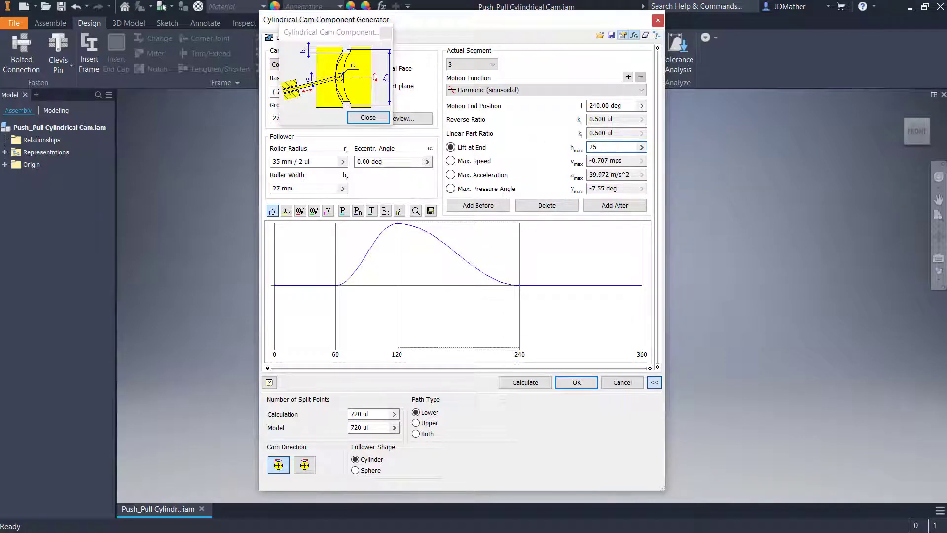
left_click(525, 388)
Step: Add a motion segment after the fourth one so the fourth ends at 300 deg, and select the fifth segment
left_click(552, 272)
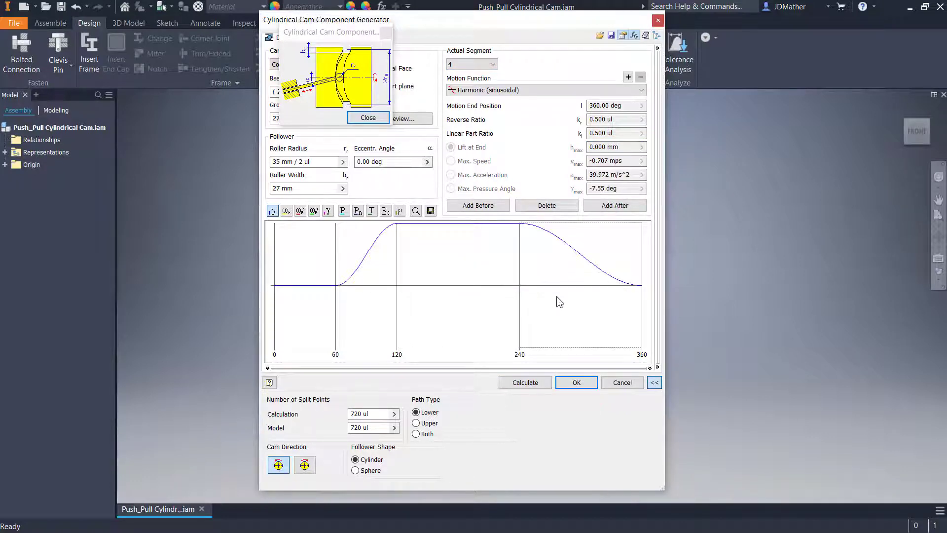
left_click(611, 206)
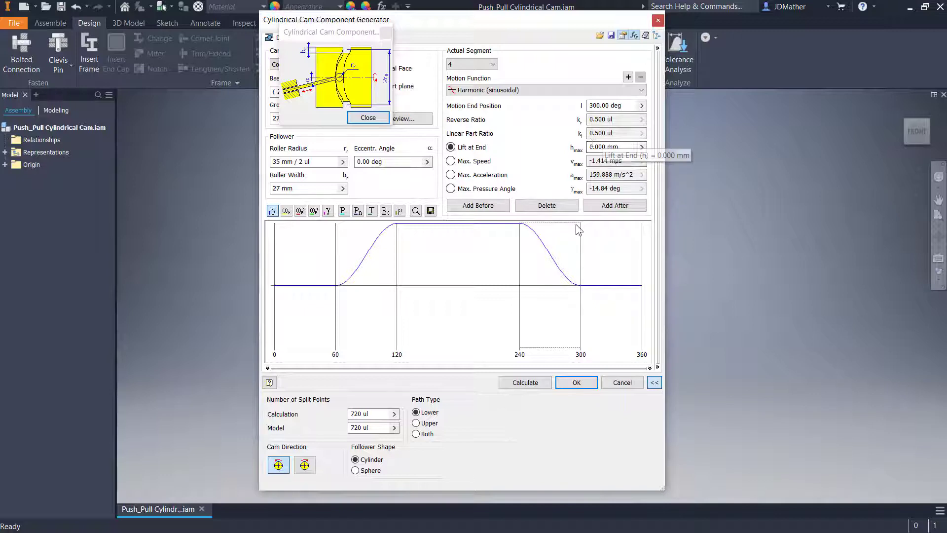
left_click(611, 290)
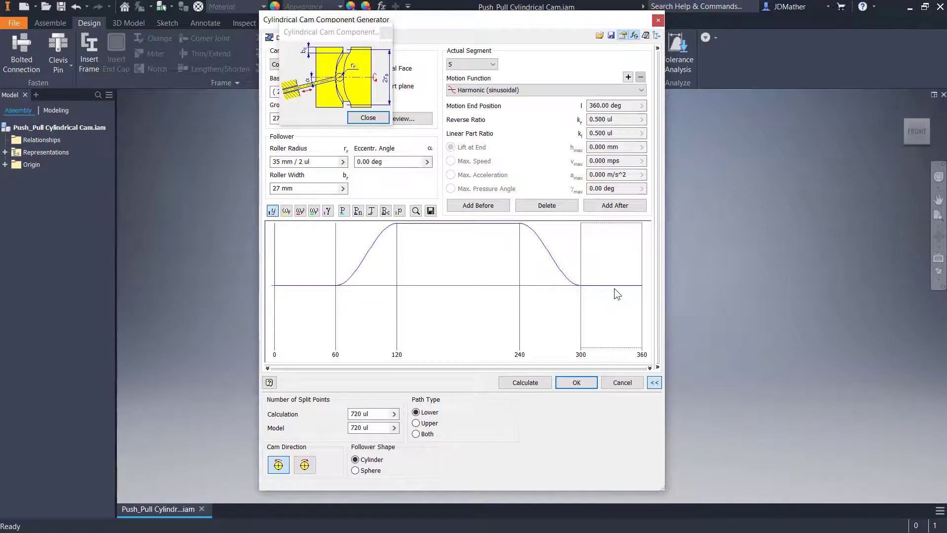
Step: Review the cam's calculation inputs and results, and return to the design settings
left_click(334, 40)
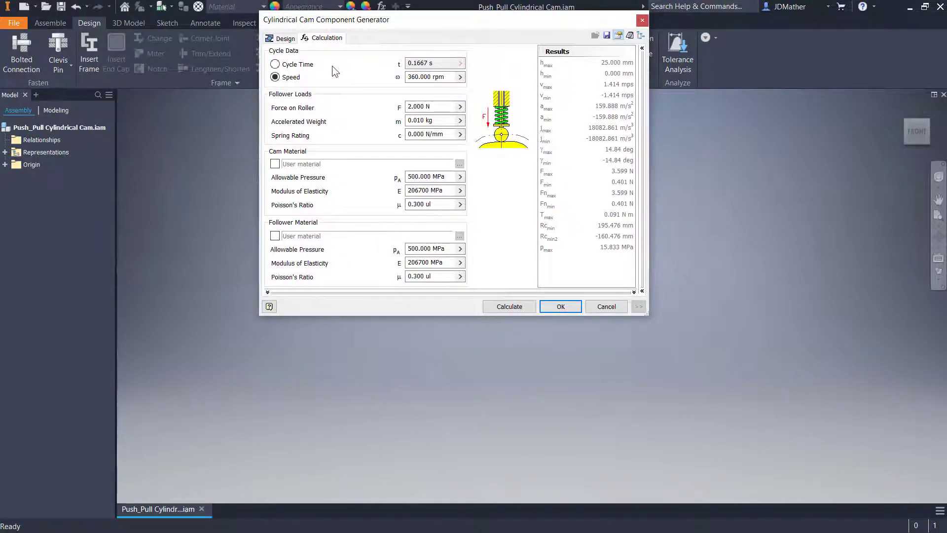
left_click_drag(327, 21, 334, 75)
left_click(293, 94)
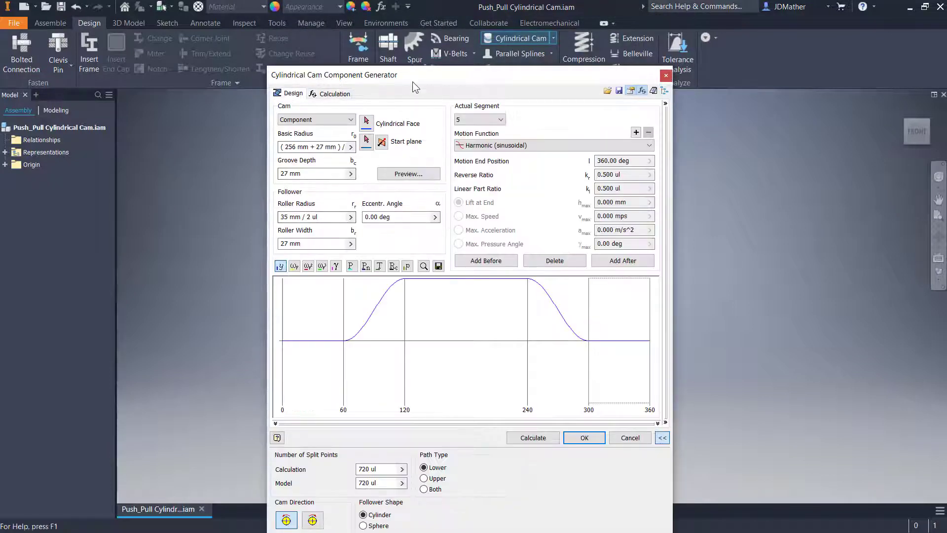
left_click_drag(412, 82, 415, 8)
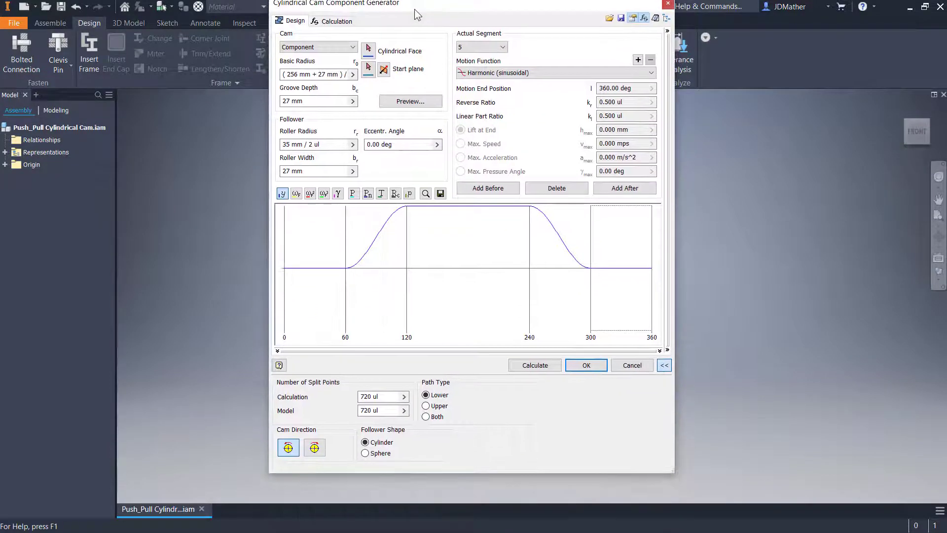
Step: Generate the cam with the display name Cylindrical Cam Top, place it, and save the assembly with its new part
left_click(583, 371)
left_click_drag(712, 220, 783, 220)
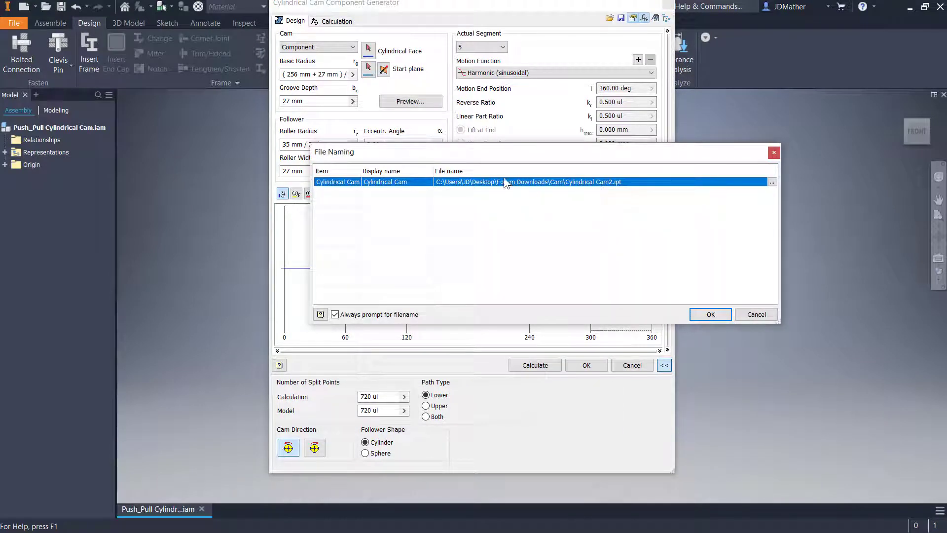
left_click(403, 186)
left_click(434, 182)
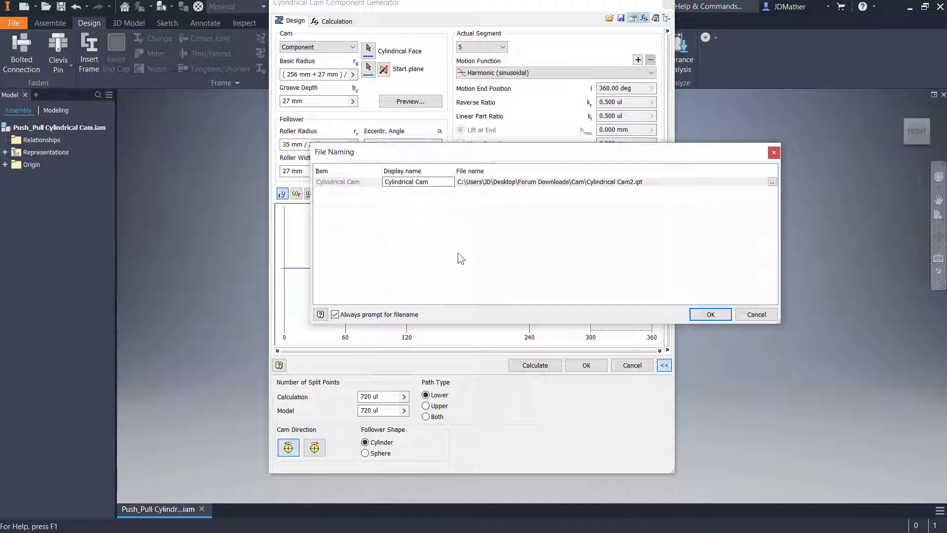
key("Return")
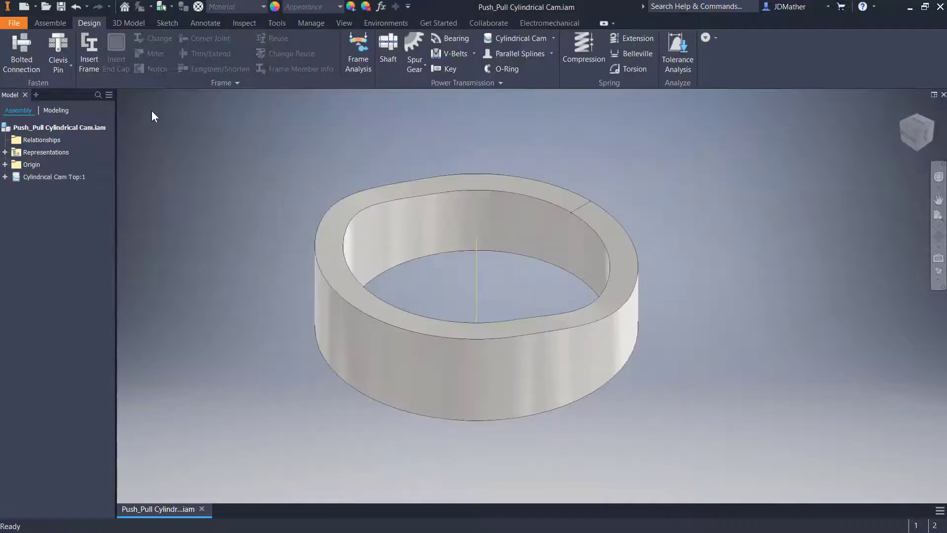
left_click(60, 6)
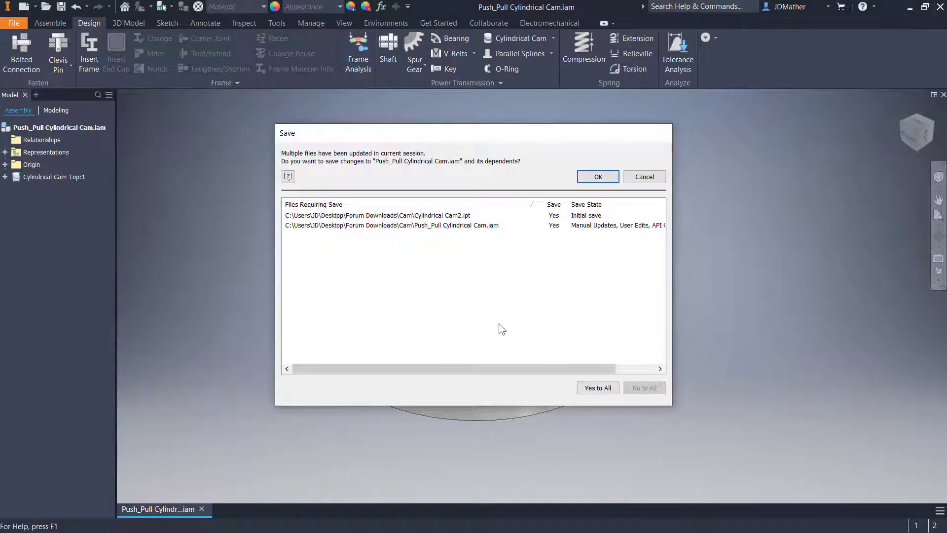
left_click(600, 176)
Step: Give the Cylindrical Cam Top component a red appearance
left_click(40, 177)
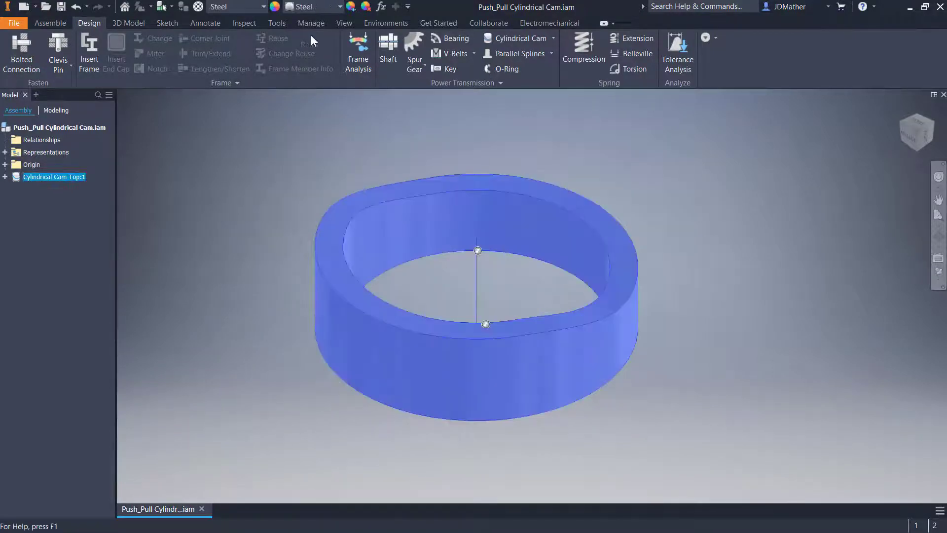
left_click(340, 7)
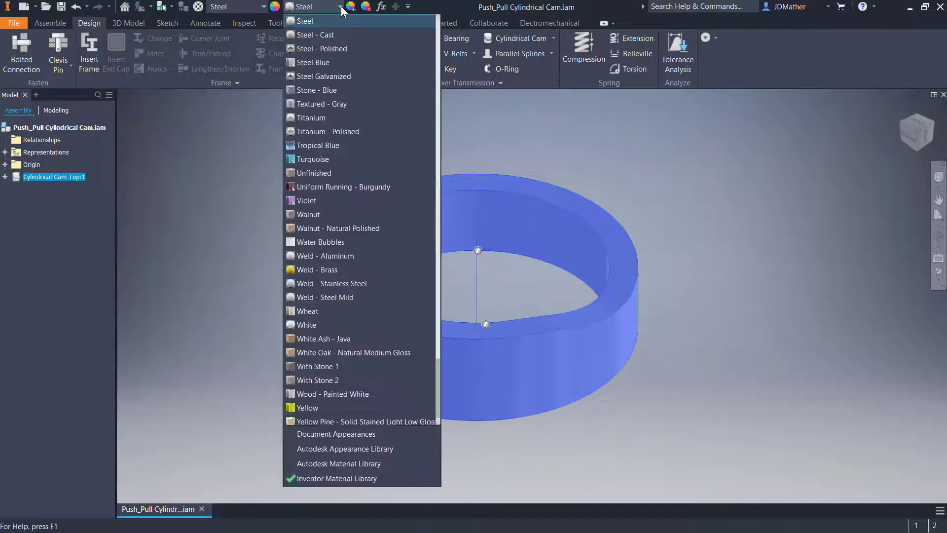
scroll(318, 277, "down", 1)
scroll(315, 351, "up", 10)
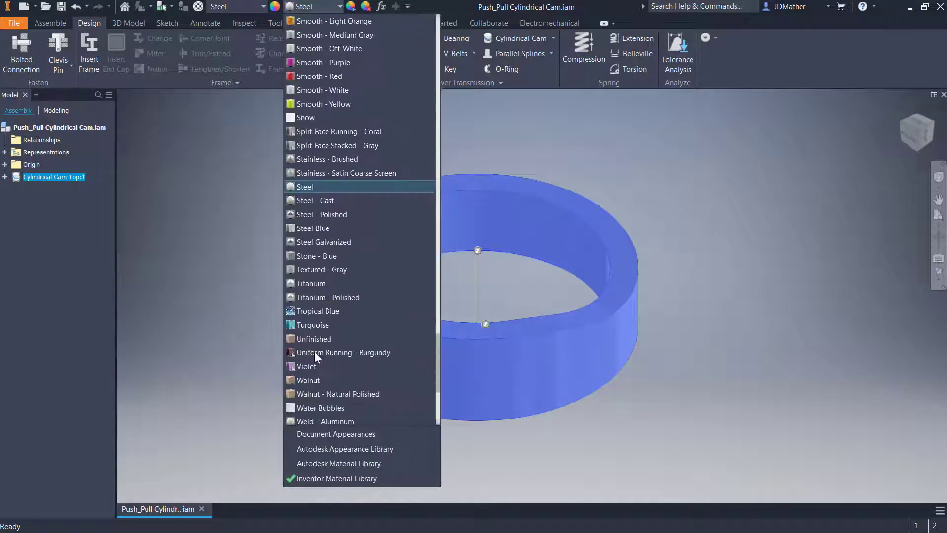
left_click(315, 330)
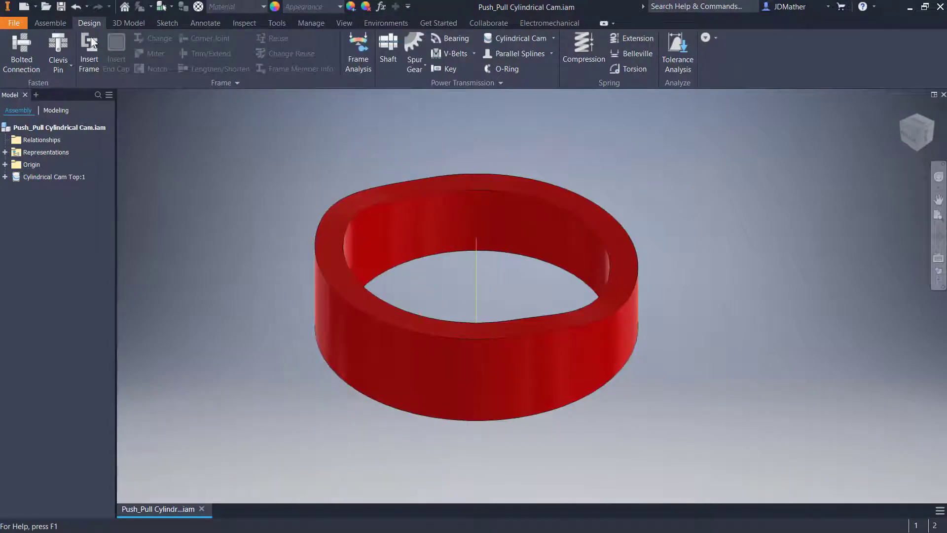
Step: Generate a second cylindrical cam with path type Upper and the display name Cylindrical Cam - Bottom, and place it in the assembly
left_click(531, 38)
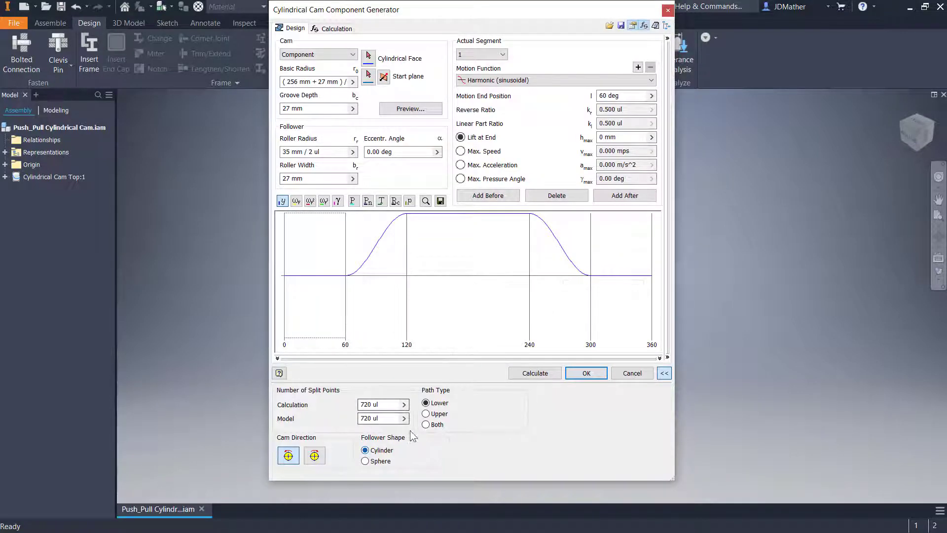
left_click(426, 414)
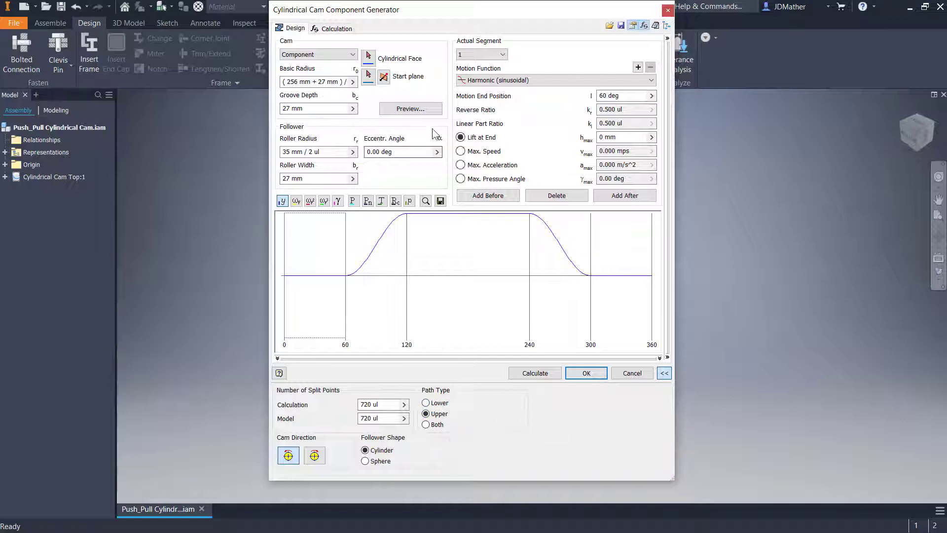
left_click(407, 109)
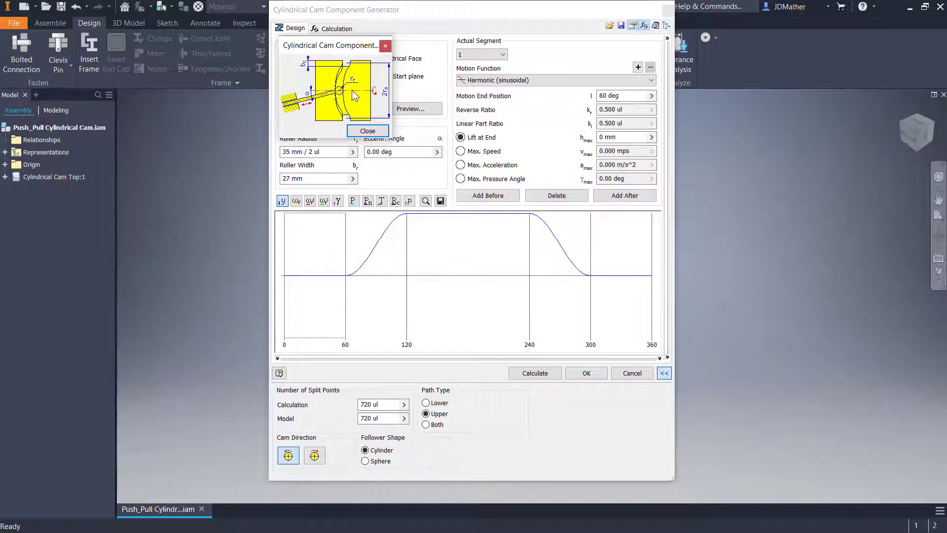
left_click(586, 373)
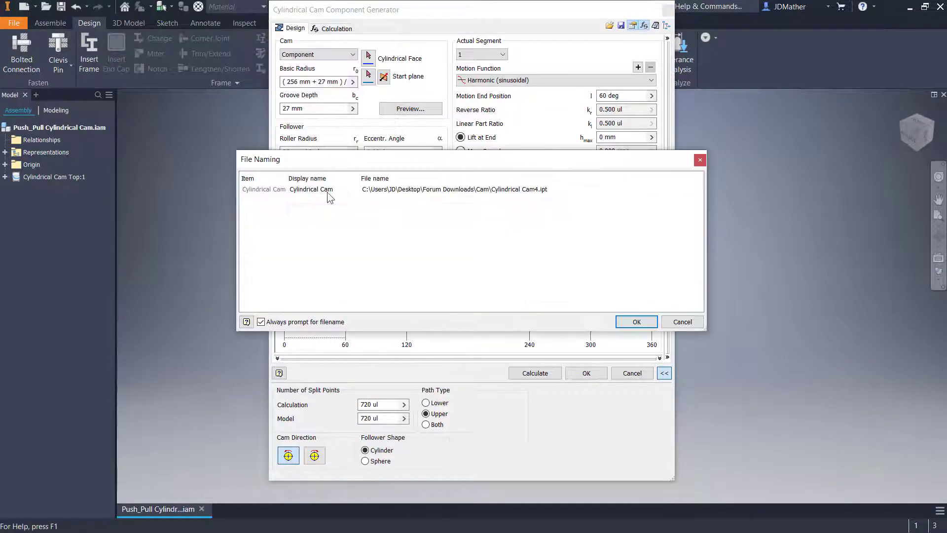
left_click(338, 189)
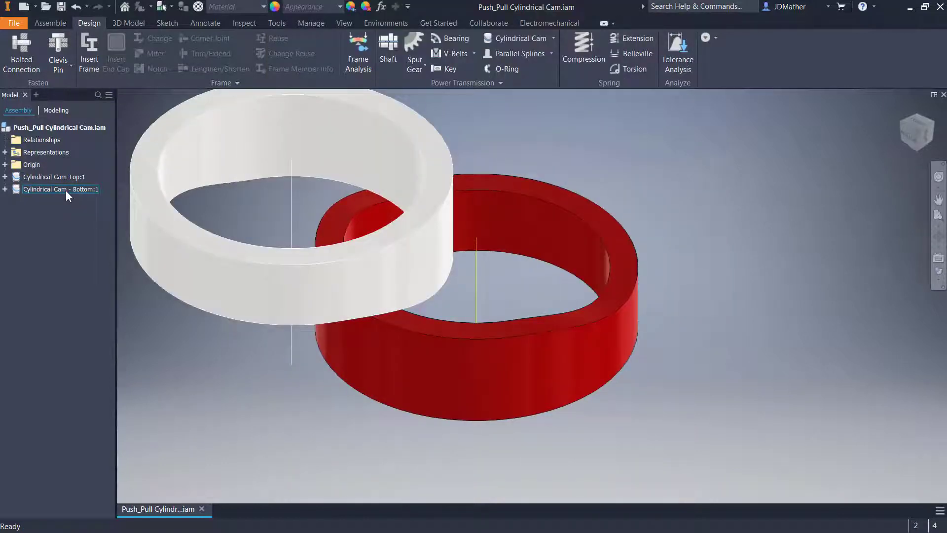
Step: Give the Cylindrical Cam - Bottom component the Dark Green appearance
right_click(66, 190)
left_click(42, 230)
left_click(61, 191)
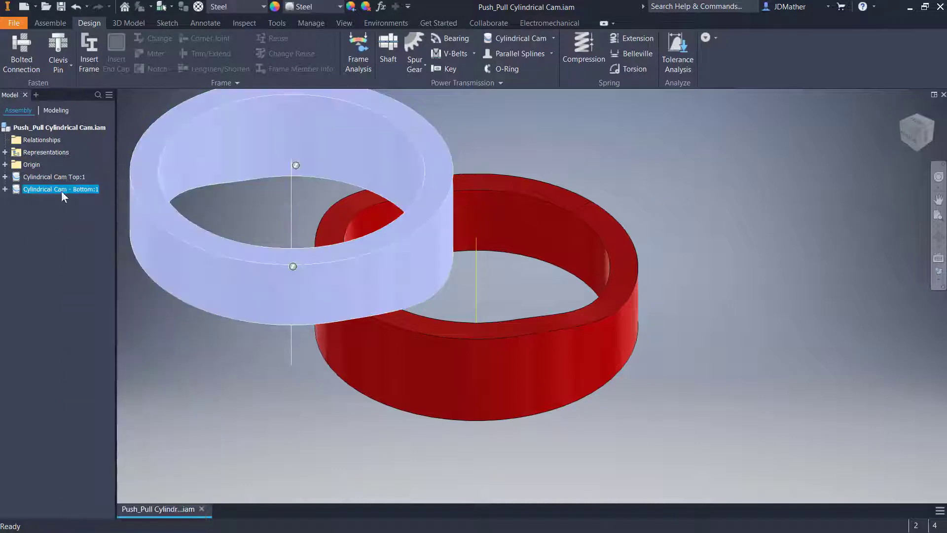
left_click(340, 7)
scroll(351, 291, "up", 15)
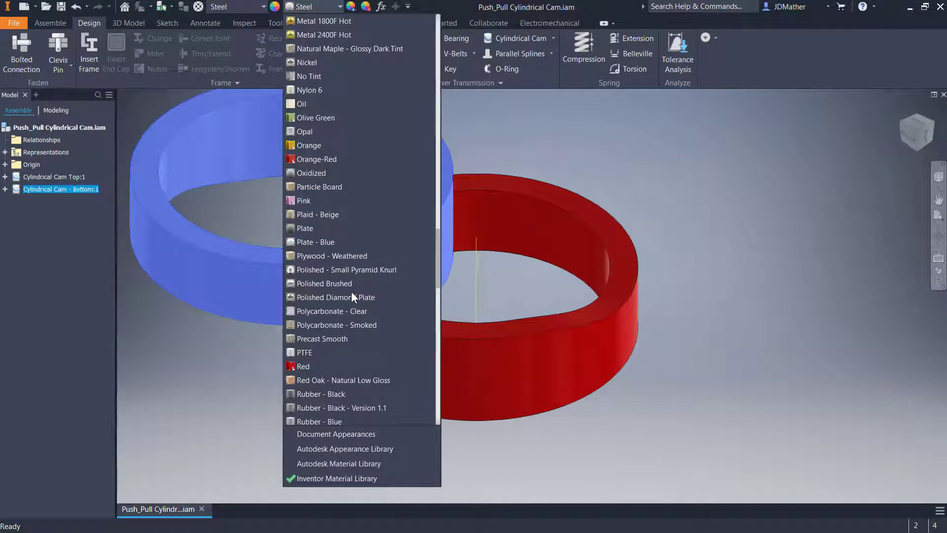
left_click(352, 295)
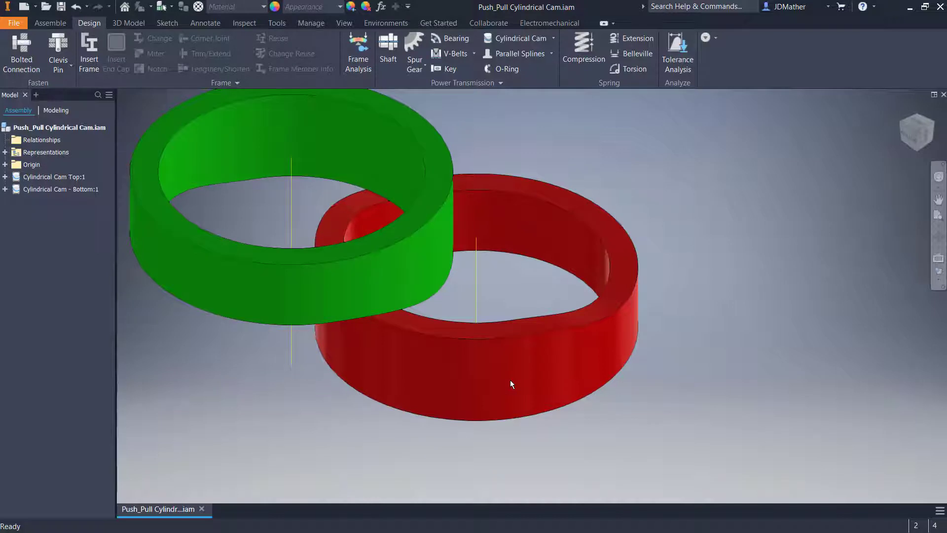
Step: Check whether the Cylindrical Cam Top component is grounded by testing whether it moves freely
right_click(17, 176)
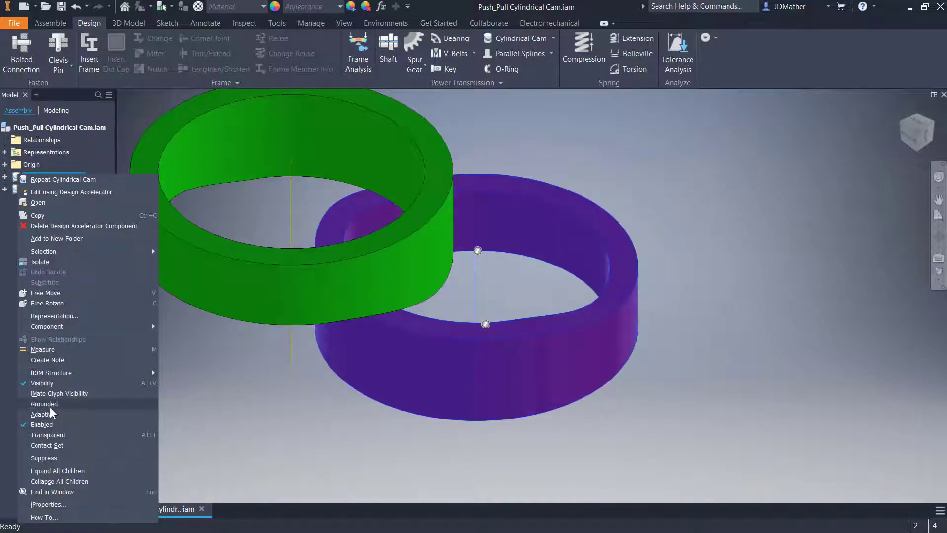
left_click_drag(470, 389, 524, 402)
left_click(769, 447)
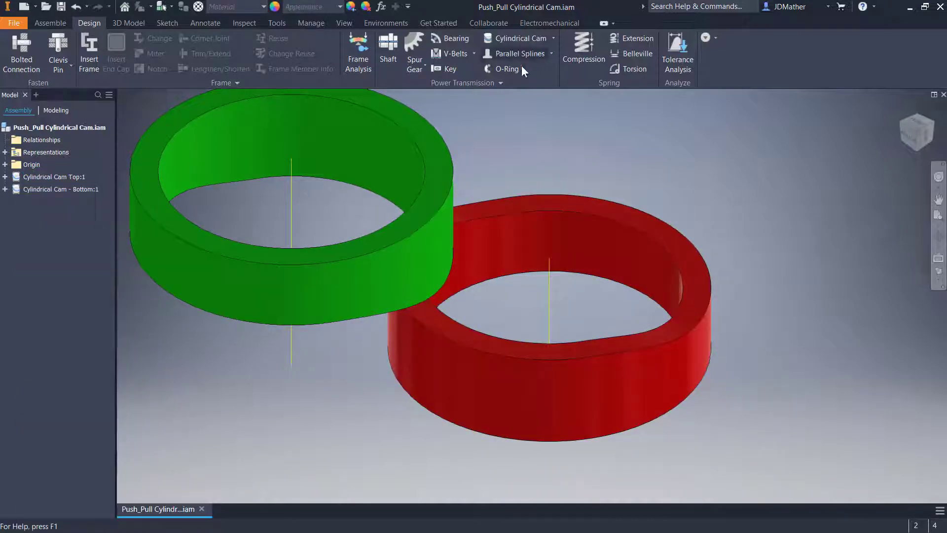
Step: Ground the Cylindrical Cam Top component at the assembly origin with the Ground and Root tool
left_click(63, 24)
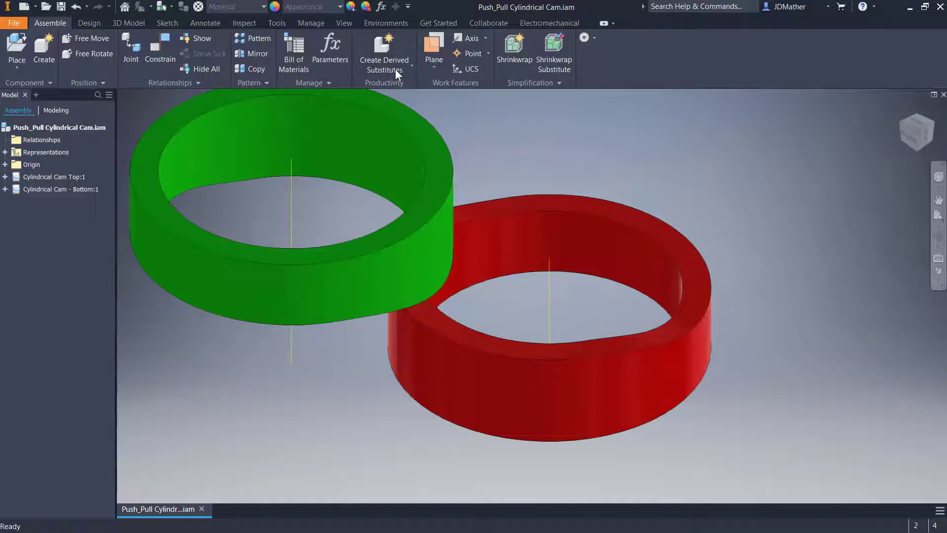
left_click(408, 66)
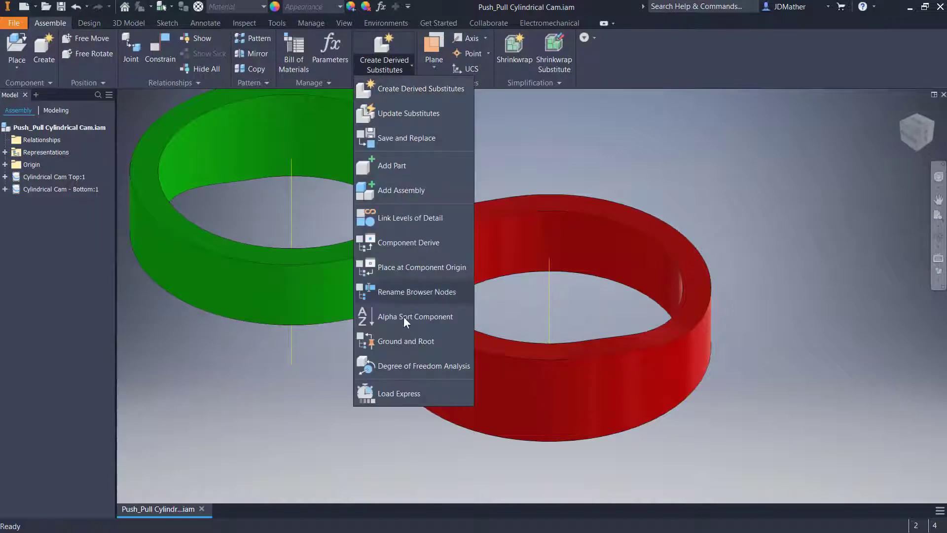
left_click(396, 342)
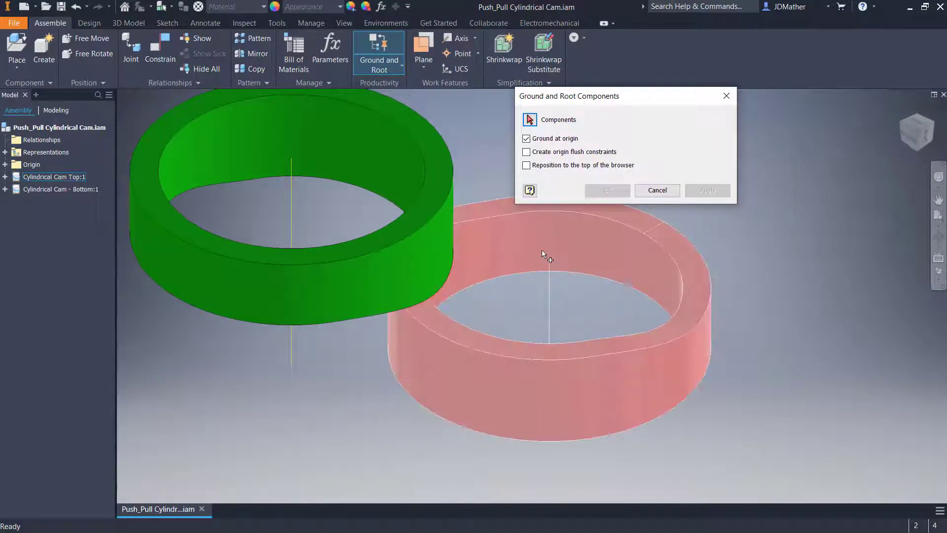
left_click(542, 251)
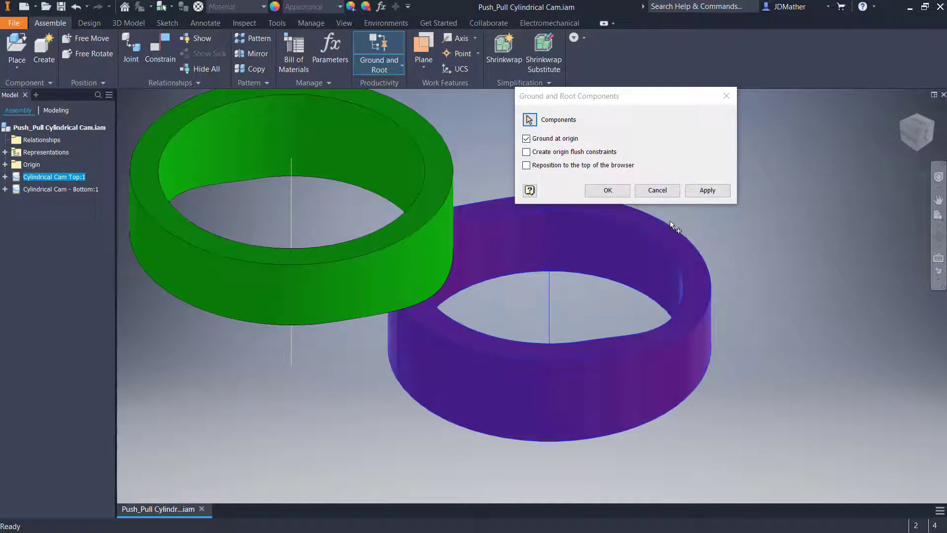
left_click(608, 190)
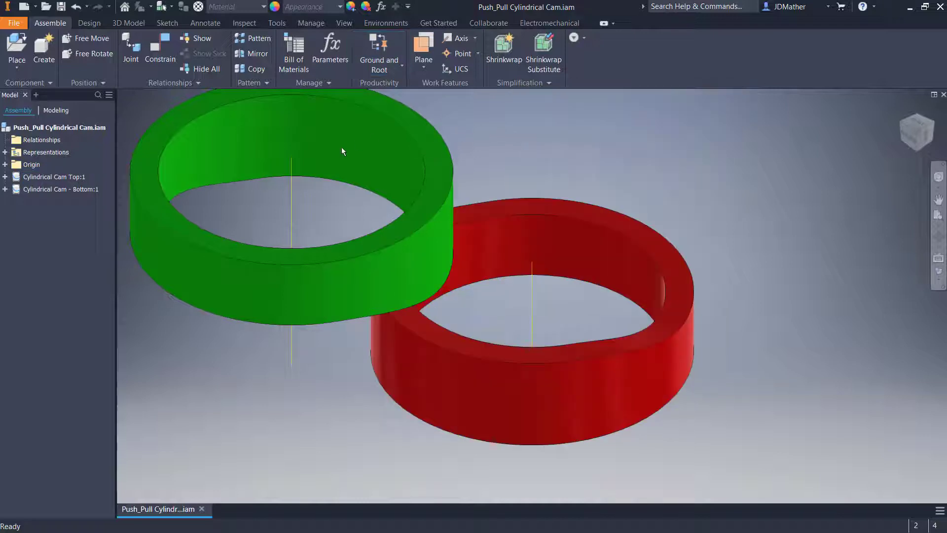
Step: Mate the centre axes of the green and red cams with a 0 mm offset so they are coaxial
left_click(163, 44)
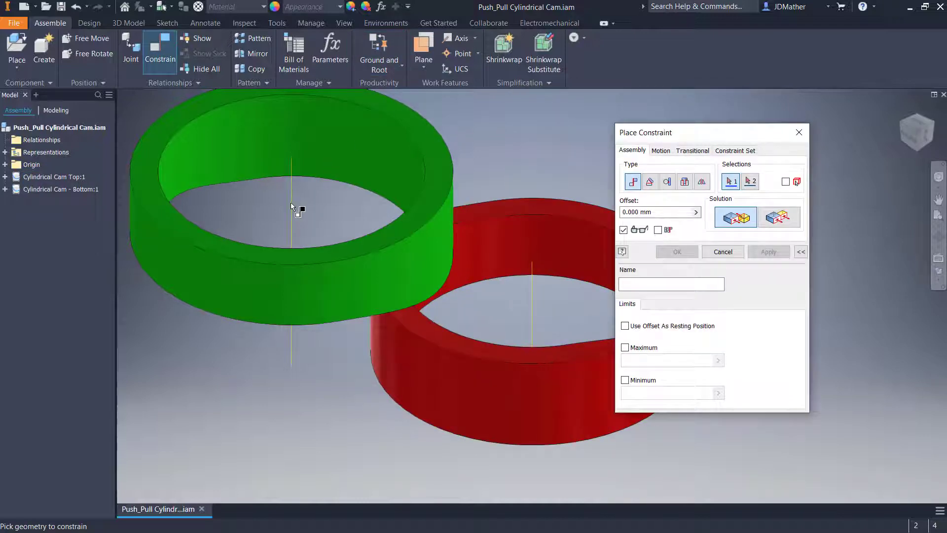
left_click(292, 203)
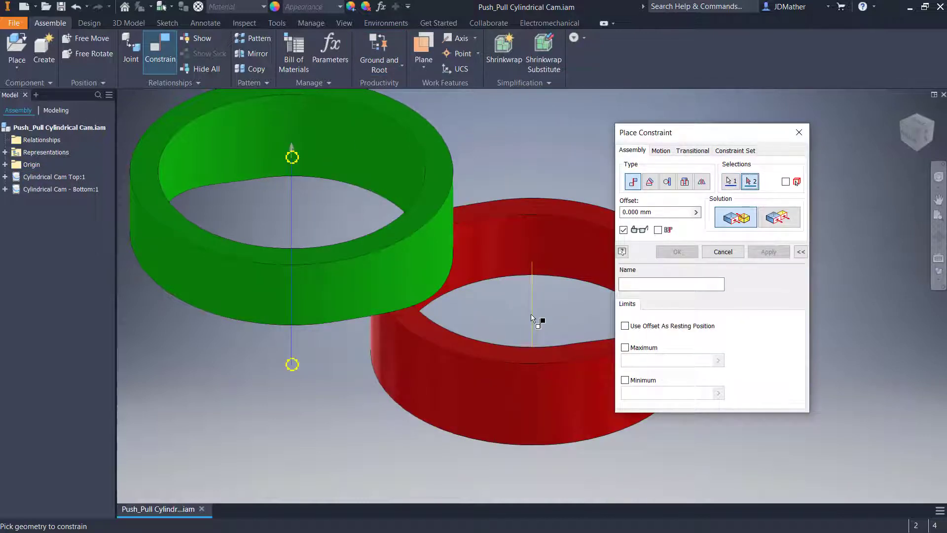
left_click(531, 317)
key("Return")
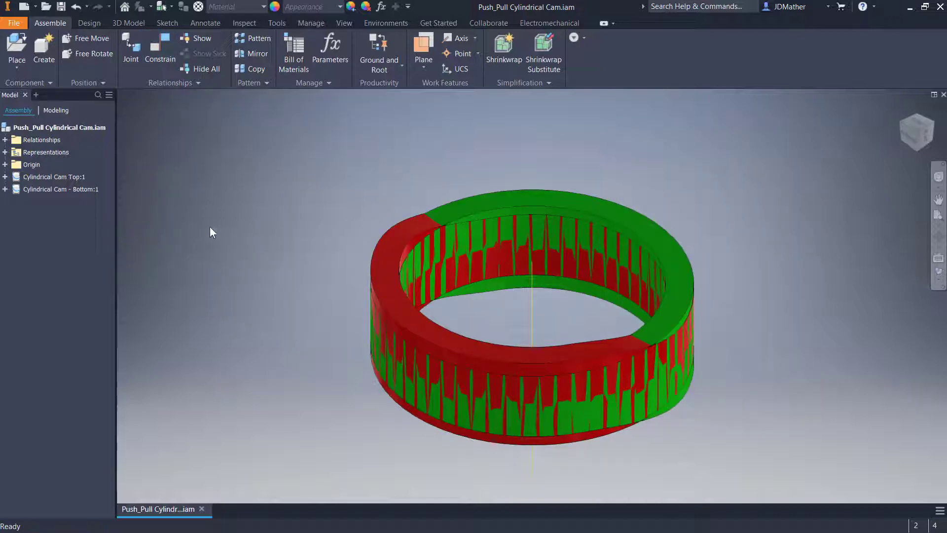
Step: Add a flush constraint between the YZ planes of the two cams, and move the green cam above the red one
left_click(5, 189)
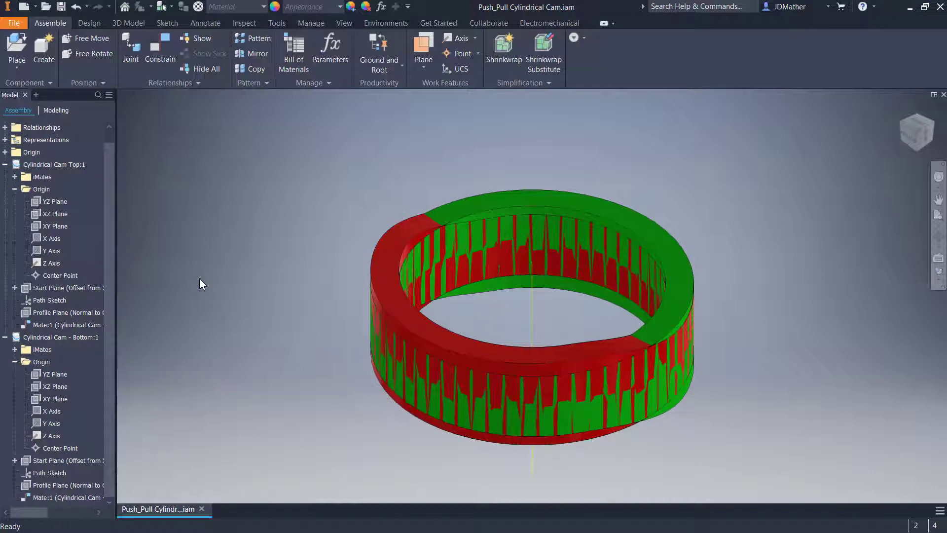
key("c")
left_click(779, 217)
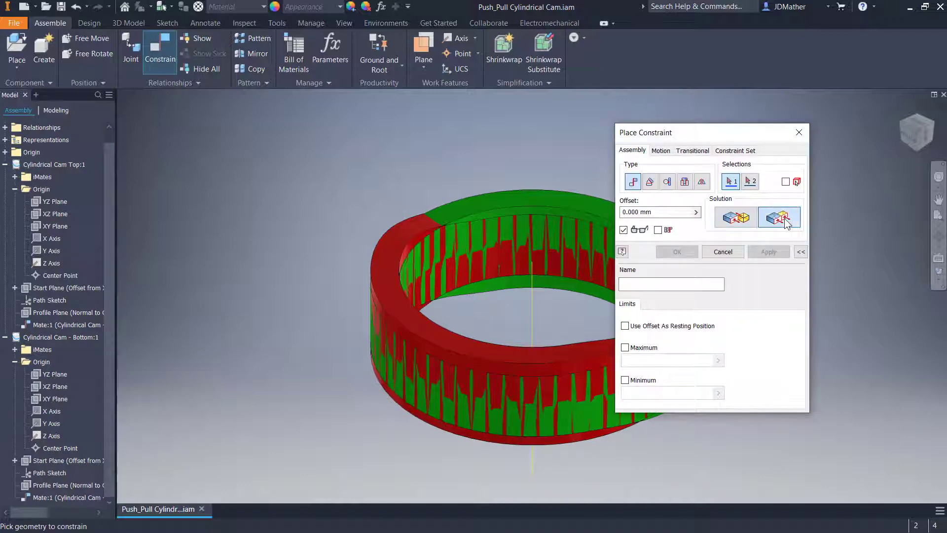
left_click(55, 202)
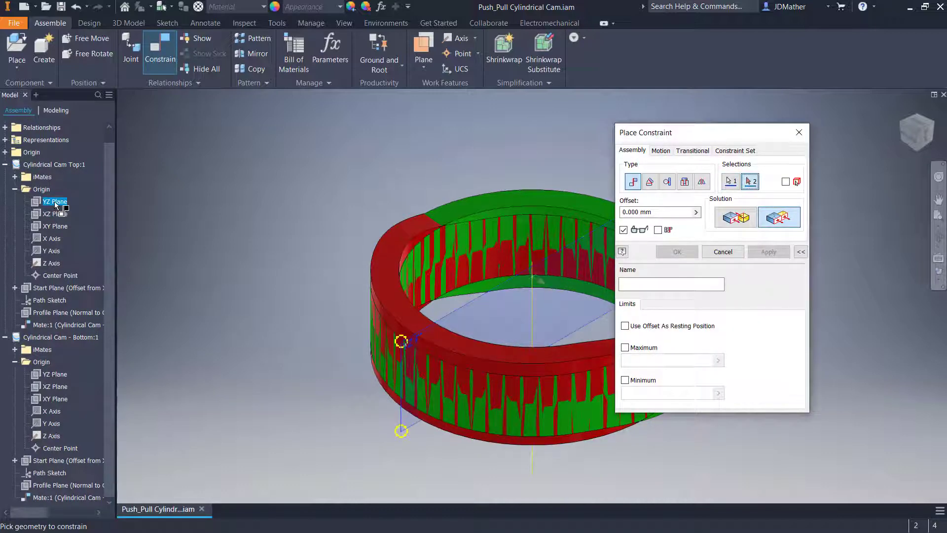
left_click(55, 374)
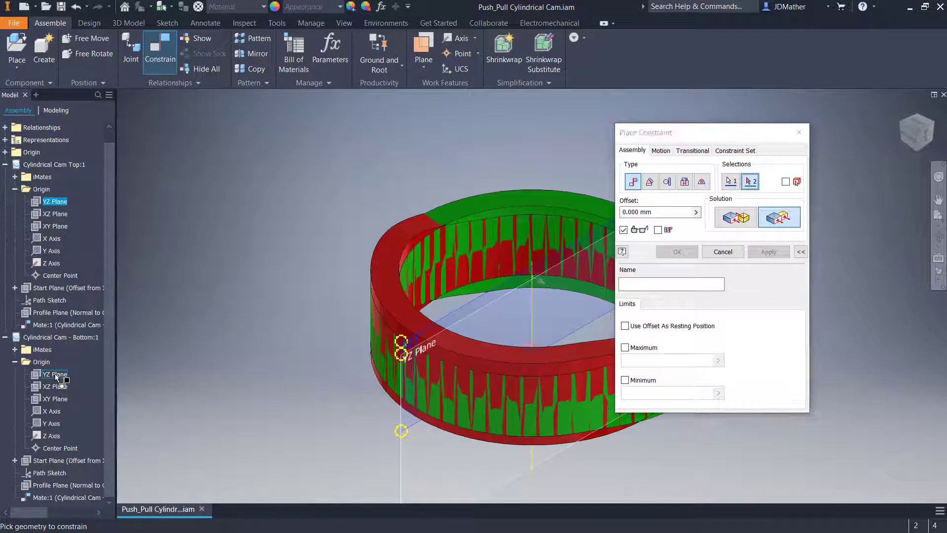
left_click_drag(632, 365, 633, 302)
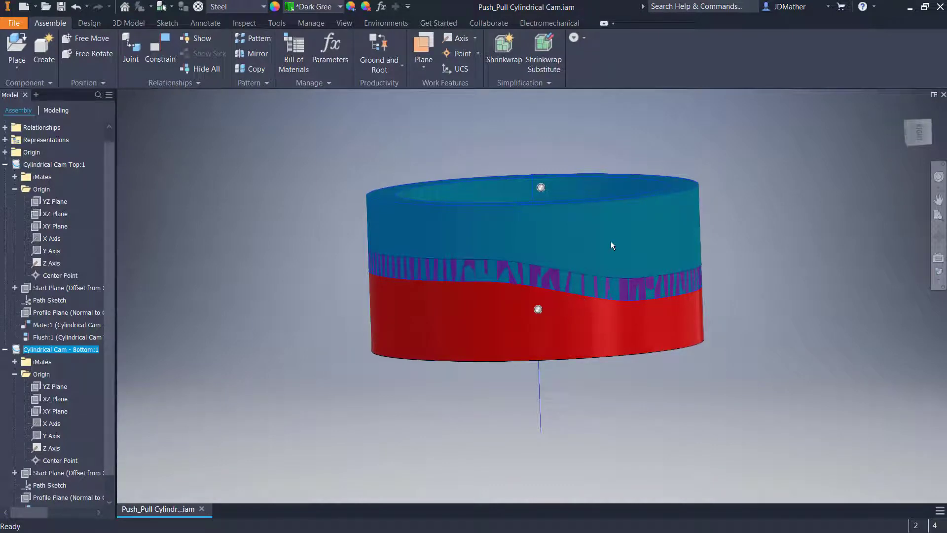
left_click_drag(611, 241, 614, 212)
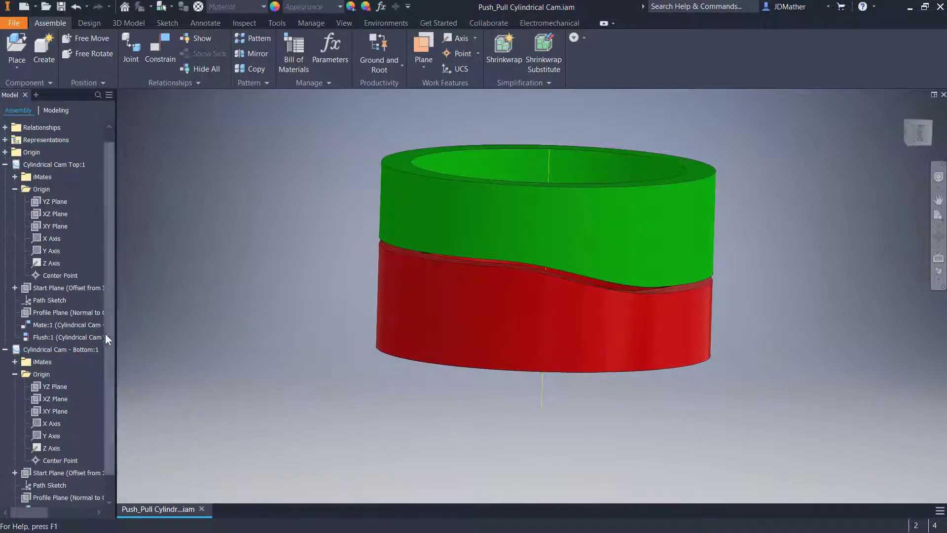
Step: Set up a flush constraint between the XY planes of the top and bottom cams with an offset of -35 mm
key("c")
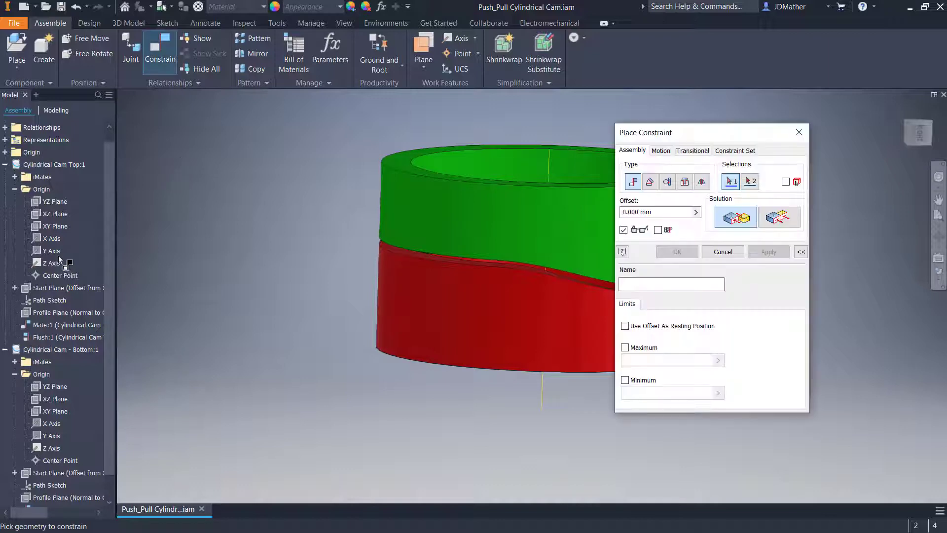
left_click(51, 229)
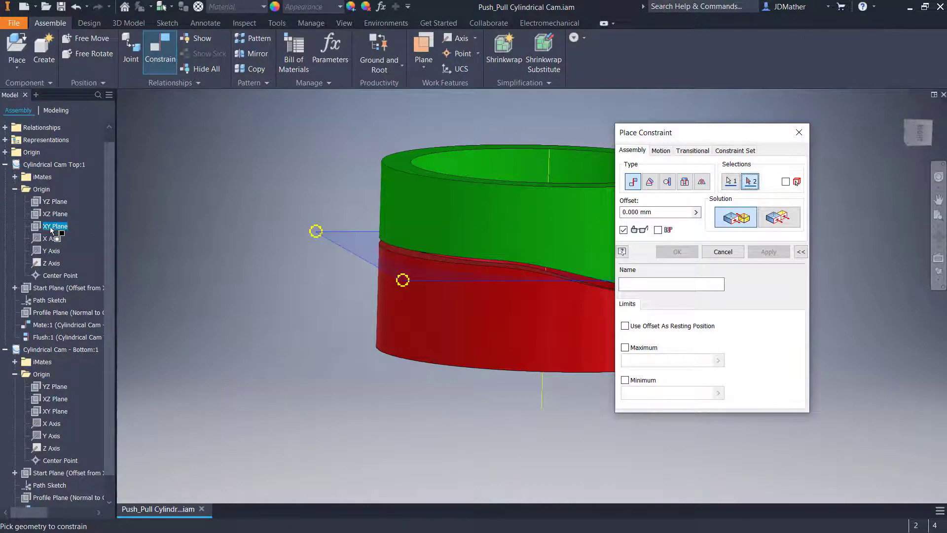
middle_click_drag(179, 253, 193, 387, "shift")
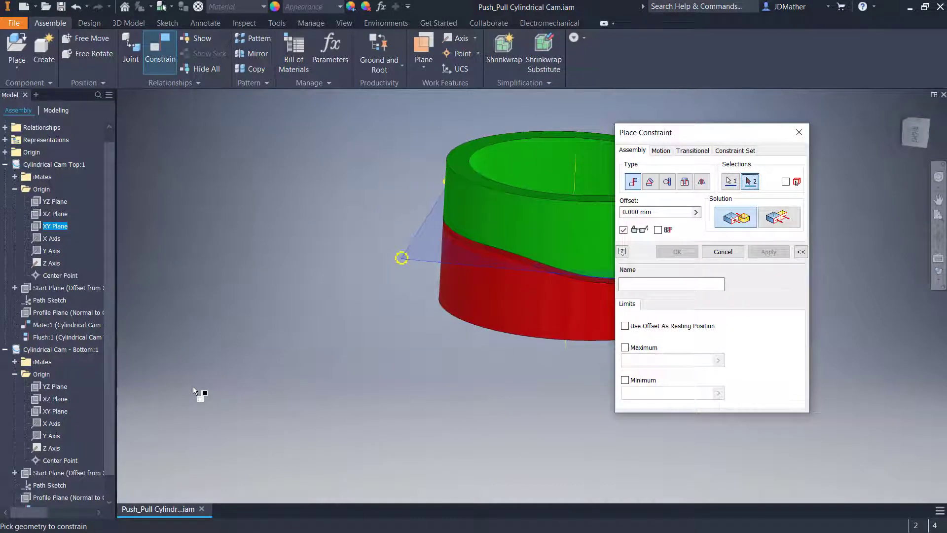
left_click(779, 217)
scroll(112, 356, "down", 2)
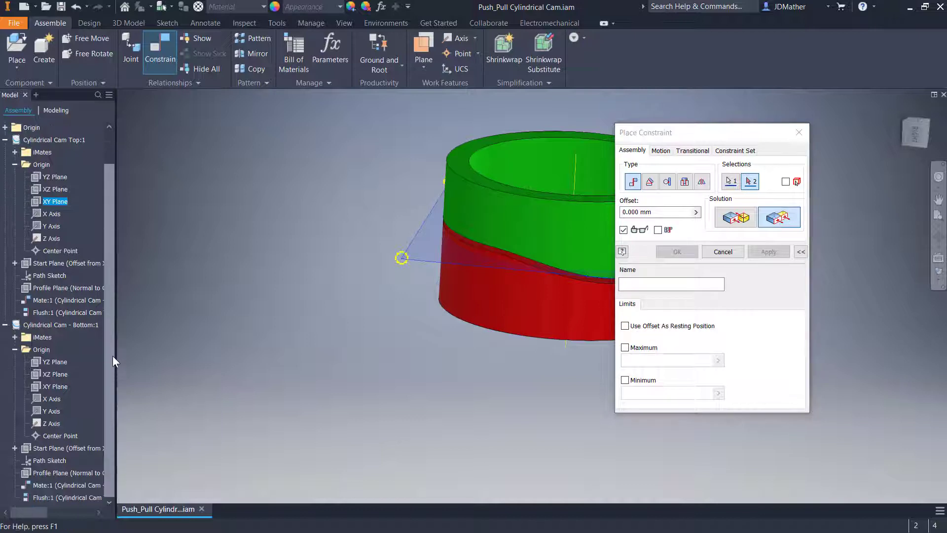
left_click(64, 387)
scroll(332, 276, "up", 5)
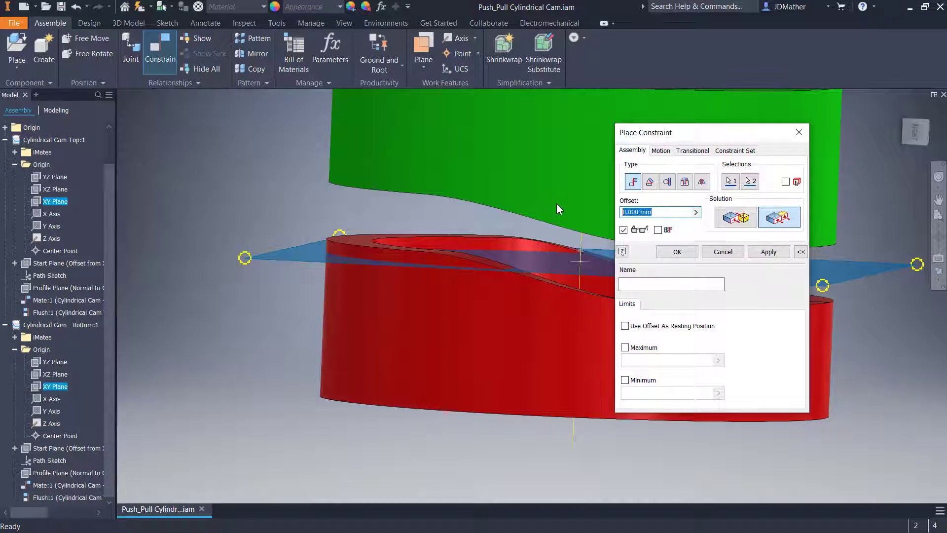
type("-35")
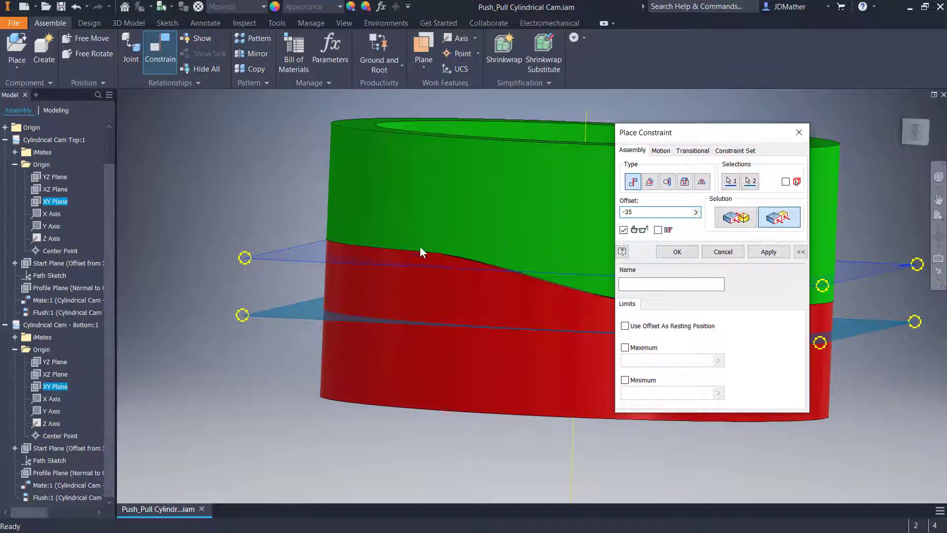
Step: Examine the contact line between the two cam profiles for gaps, close up and from the different side views
left_click_drag(684, 137, 793, 144)
left_click(915, 132)
left_click_drag(867, 140, 880, 151)
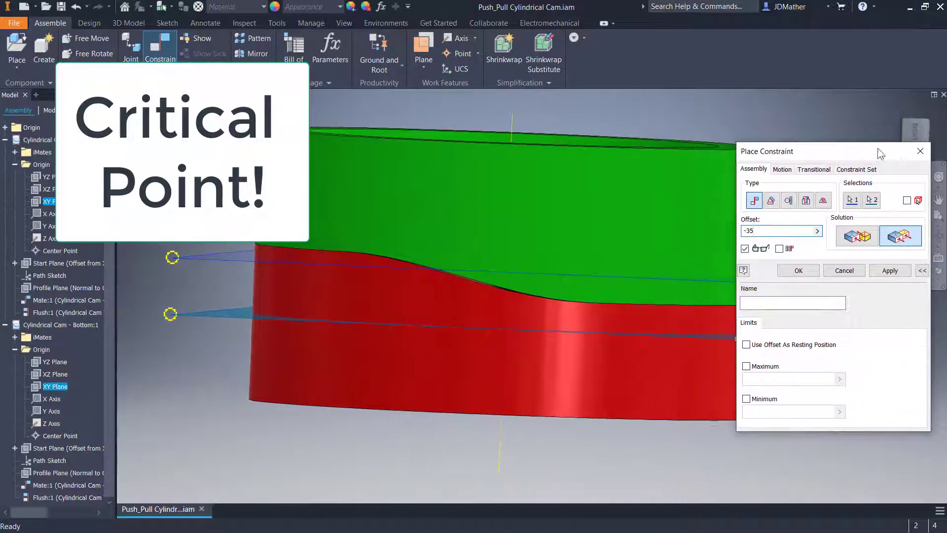
left_click(916, 132)
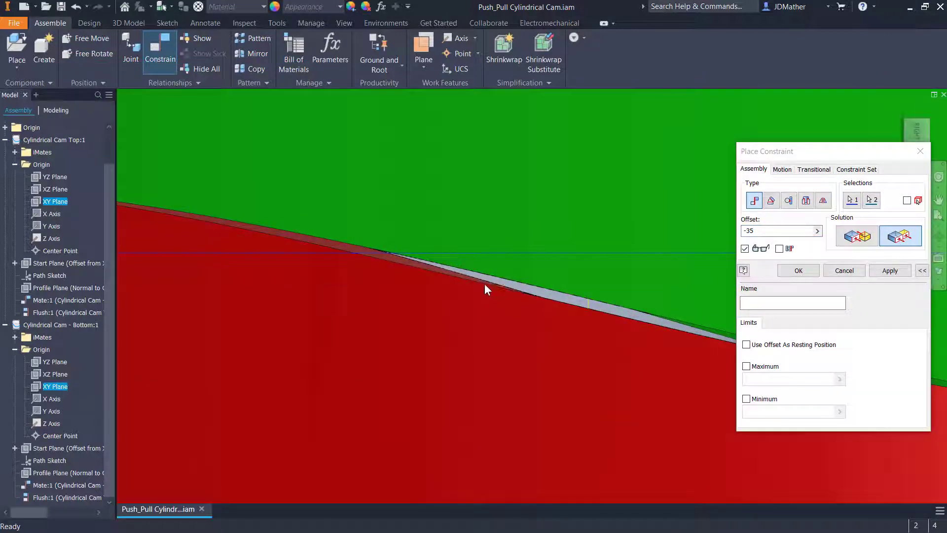
scroll(414, 245, "up", 4)
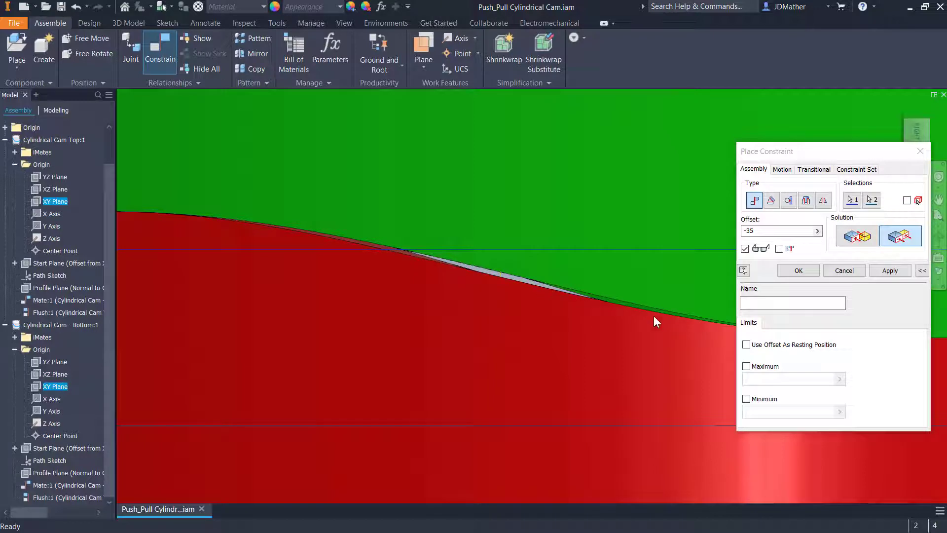
scroll(641, 313, "up", 5)
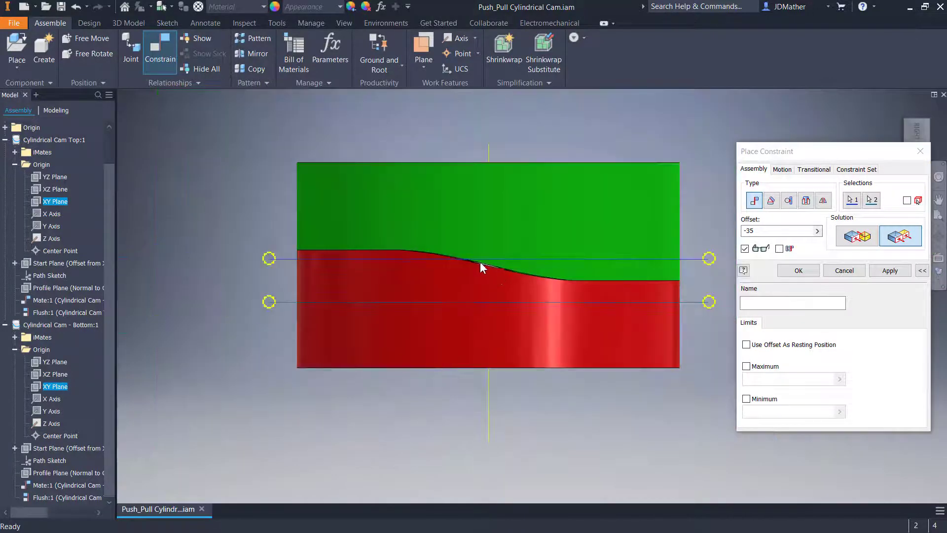
left_click(921, 132)
left_click(934, 131)
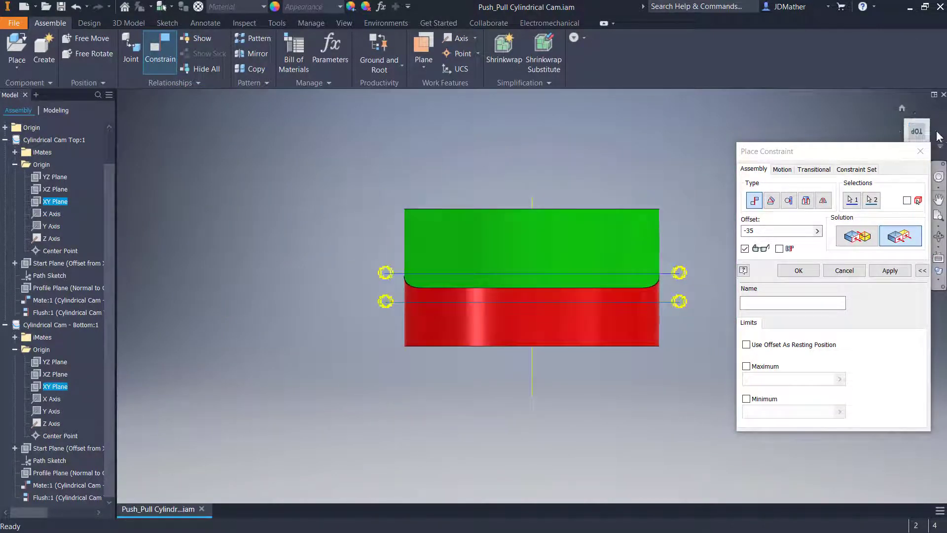
left_click(934, 132)
scroll(539, 277, "down", 6)
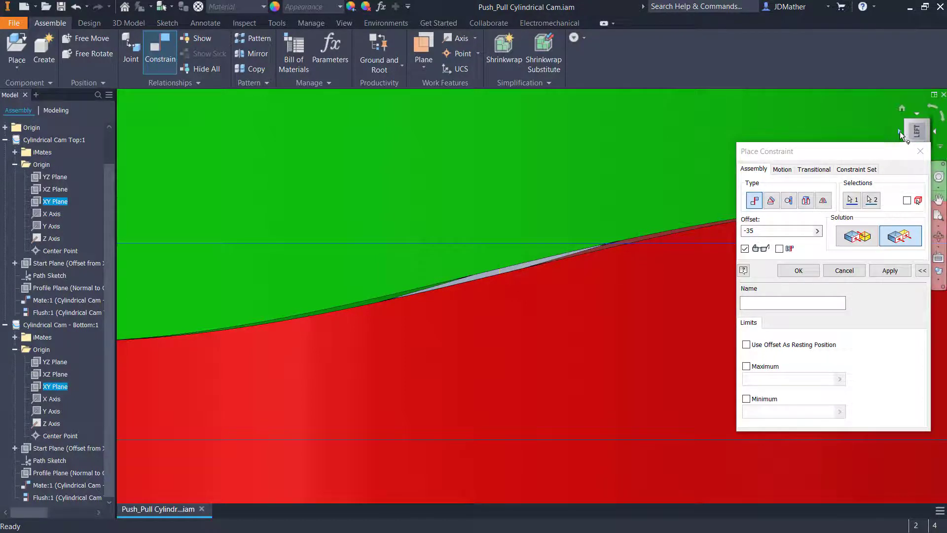
left_click(900, 132)
left_click(900, 131)
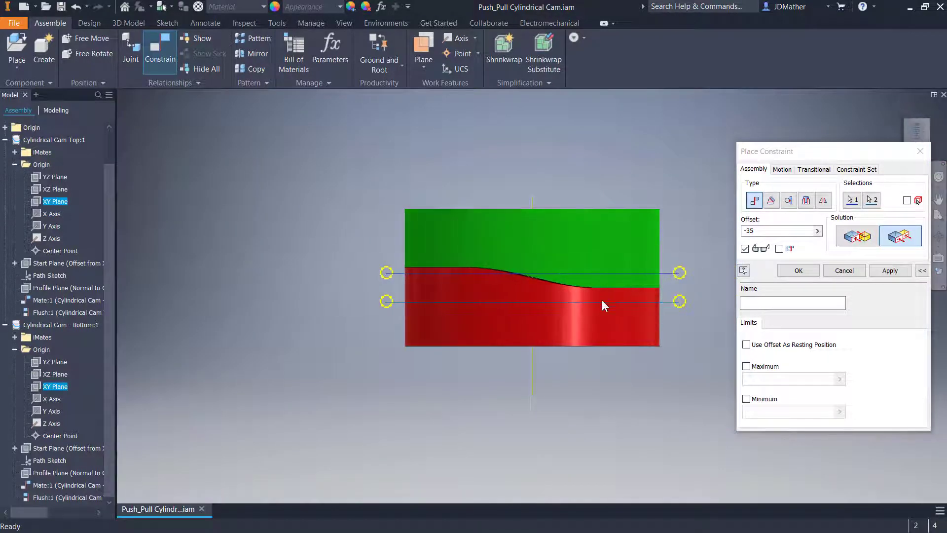
scroll(534, 305, "up", 4)
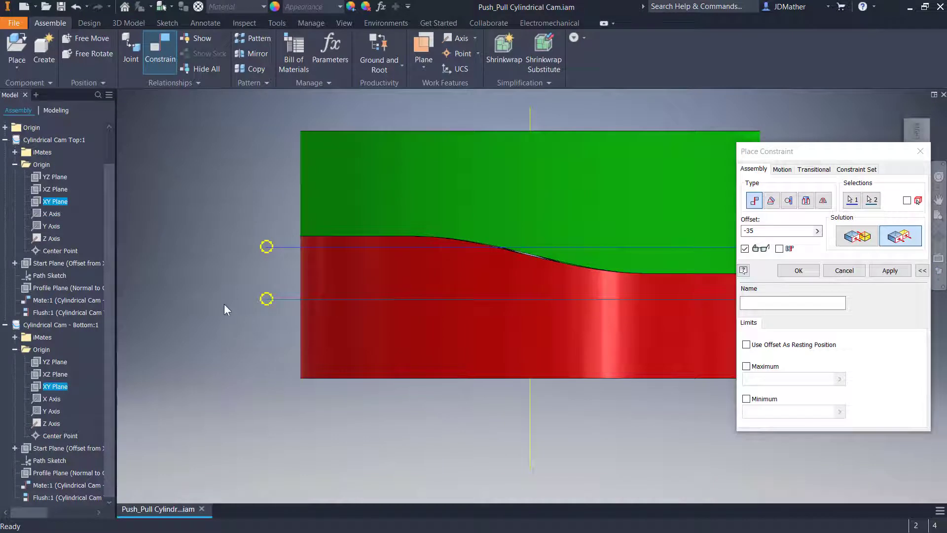
scroll(207, 286, "down", 3)
scroll(276, 131, "up", 2)
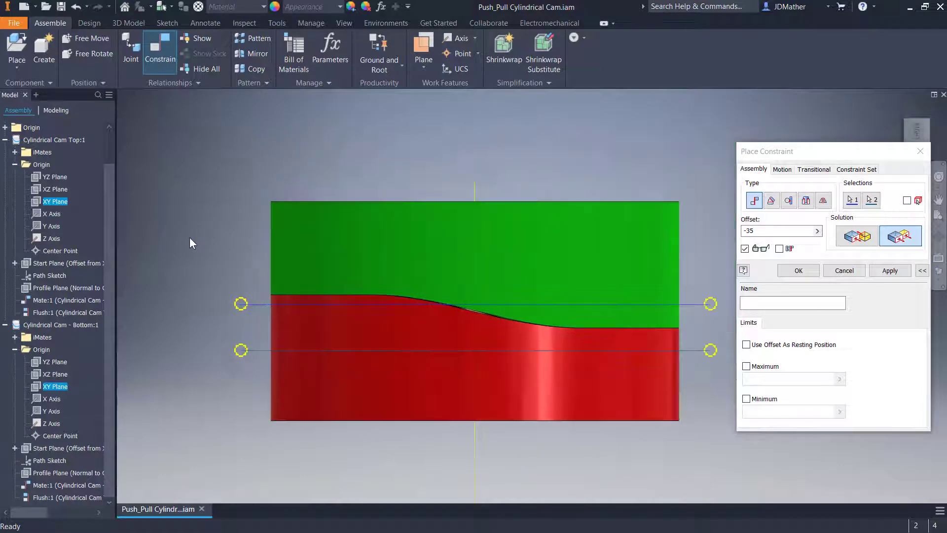
scroll(195, 384, "up", 2)
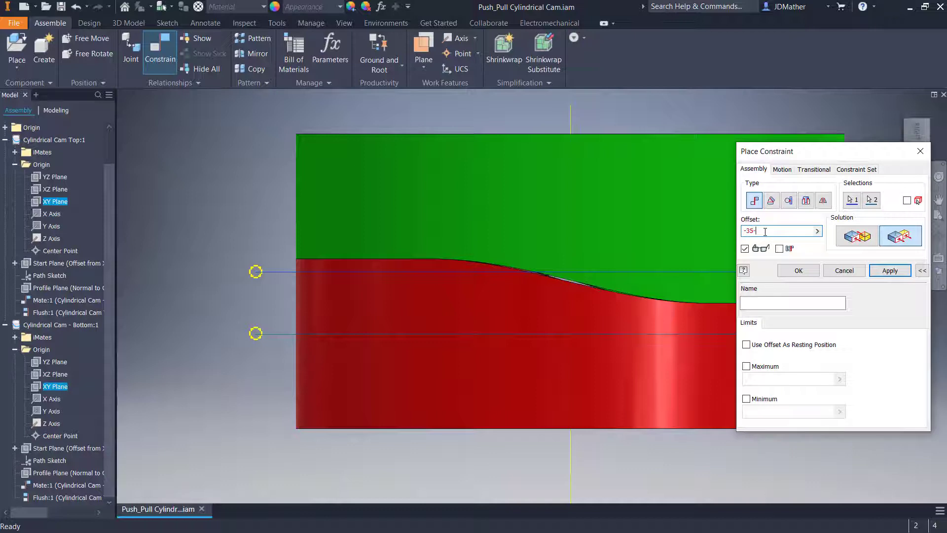
Step: Set the offset of the flush constraint between the cams' XY planes to -35-20, create it, and save the assembly
type("0")
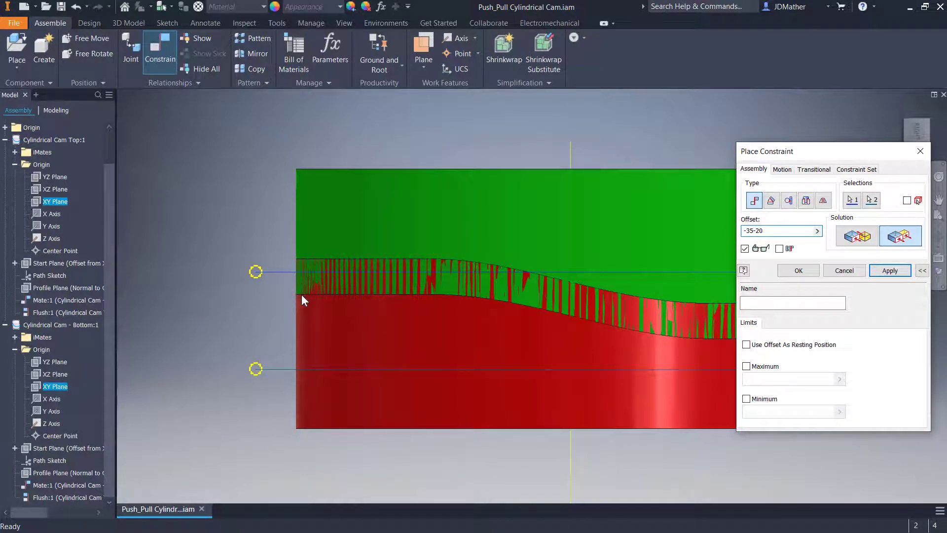
left_click(798, 270)
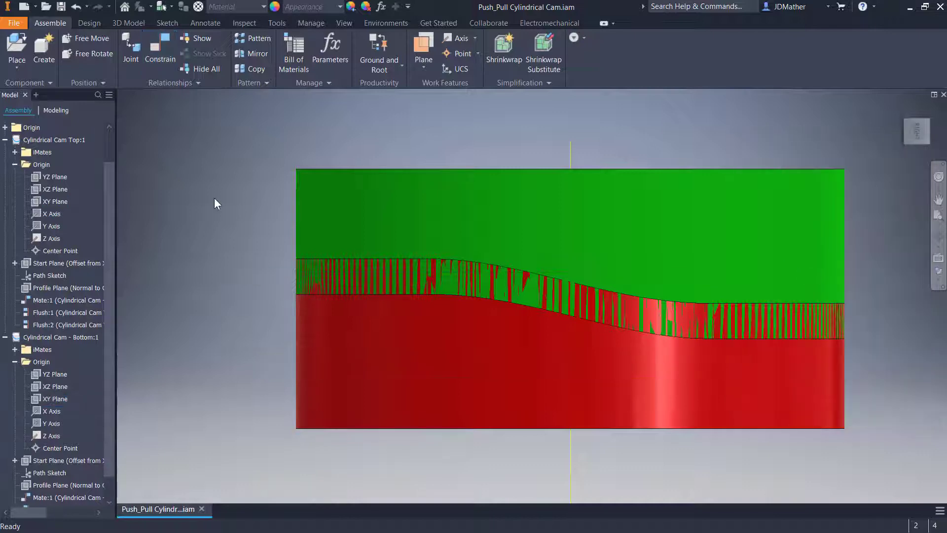
key("F6")
left_click_drag(332, 280, 355, 264)
left_click(330, 366)
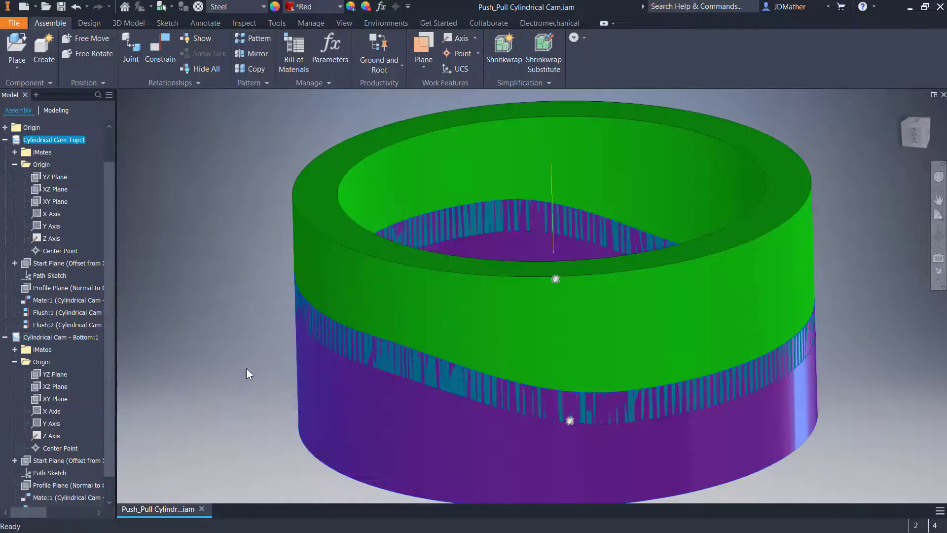
left_click(199, 324)
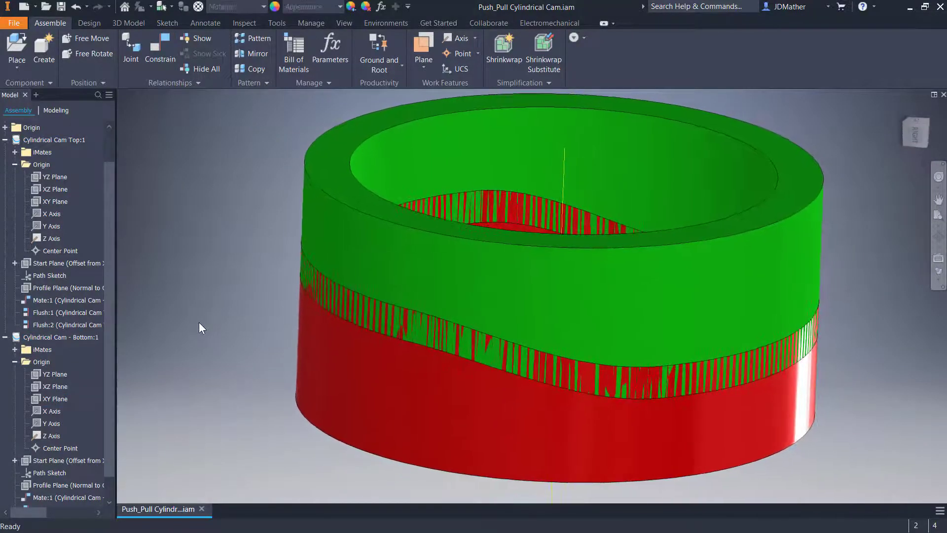
left_click(61, 6)
key("Return")
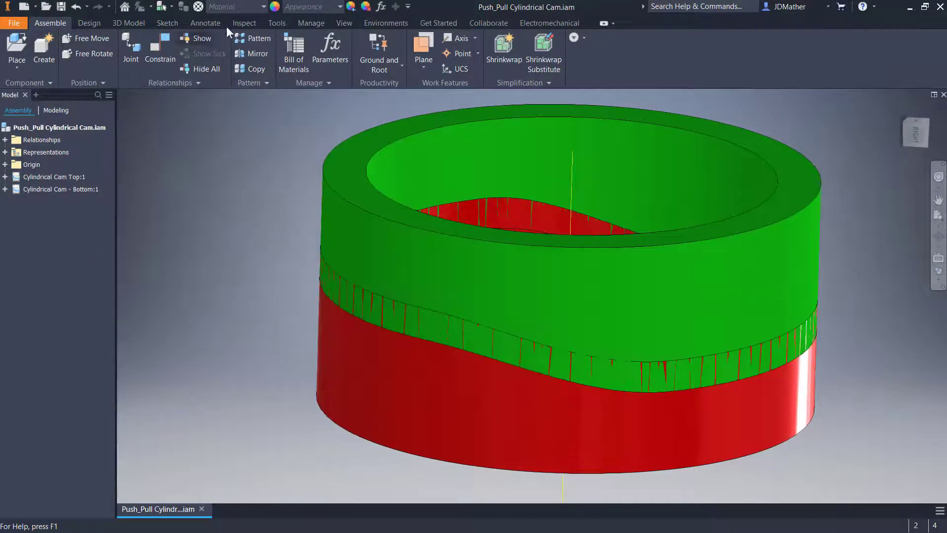
Step: Create a new part from the metric Standard (mm).ipt template and save it as Derived Cylindrical Cam
left_click(23, 7)
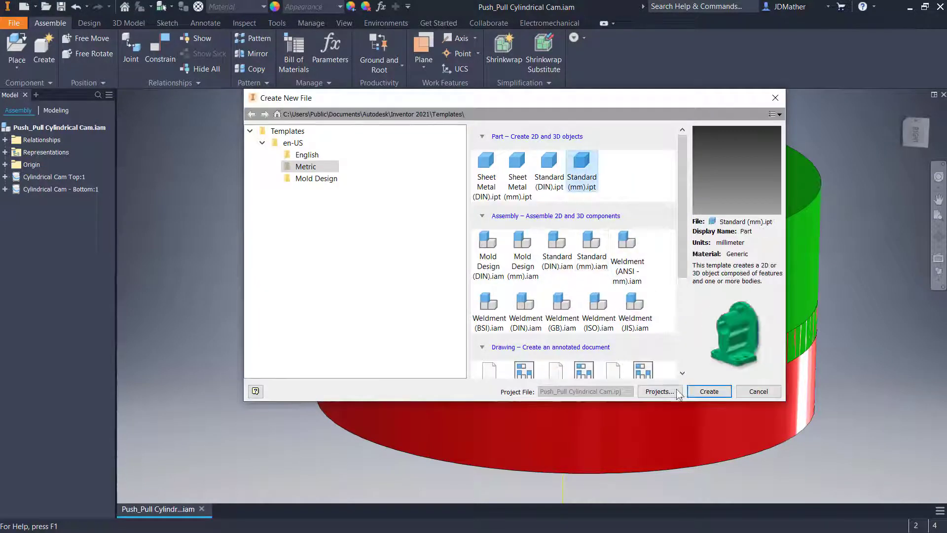
left_click(709, 391)
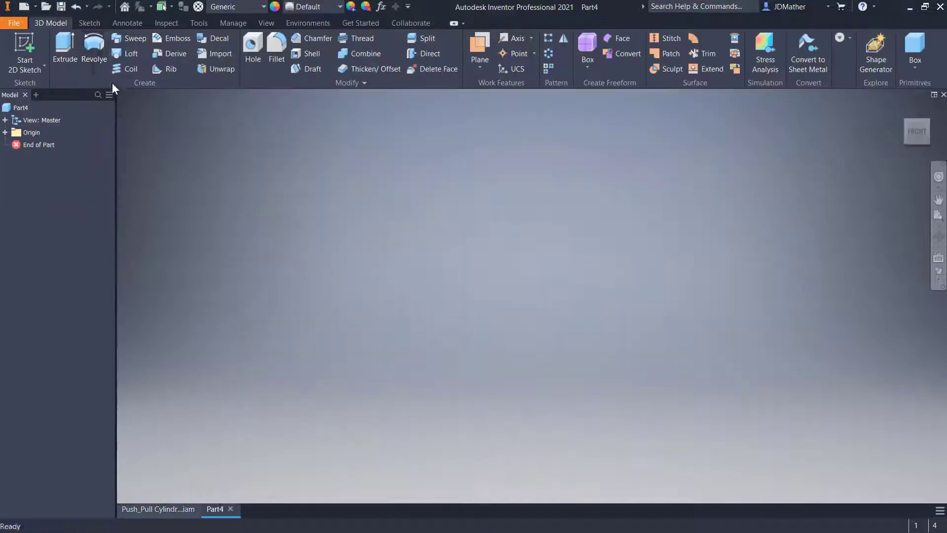
left_click(61, 7)
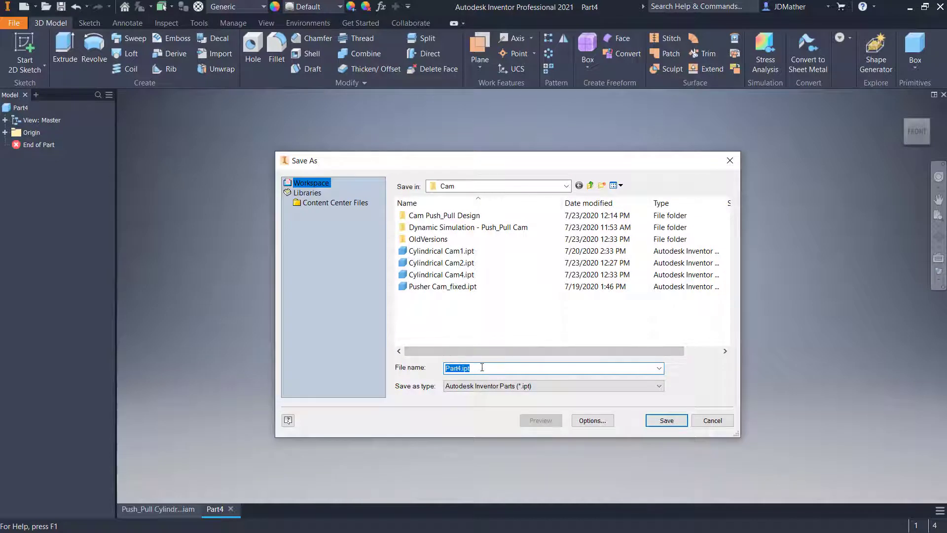
type("Derived Cylindrical Cam")
key("Return")
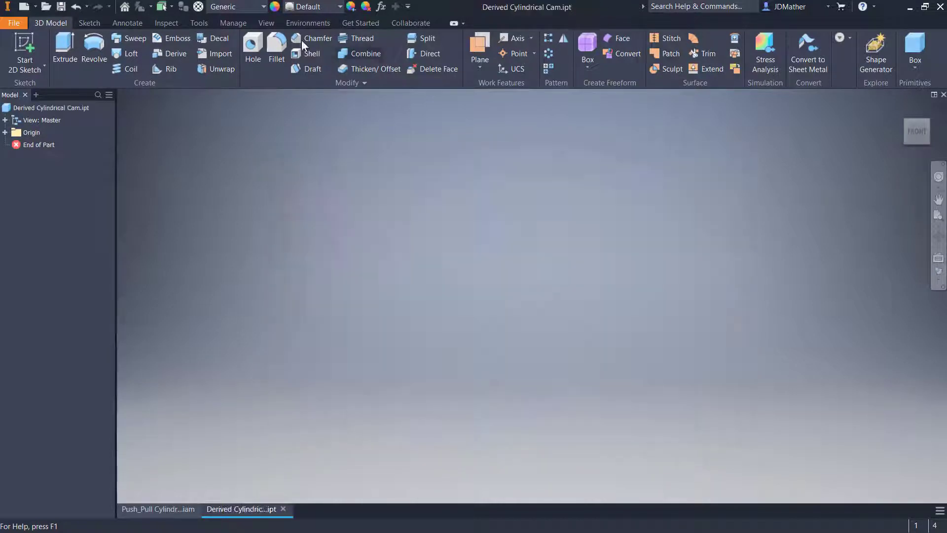
Step: Derive Push_Pull Cylindrical Cam.iam into the part, keeping the top and bottom cams as separate solid bodies
left_click(232, 22)
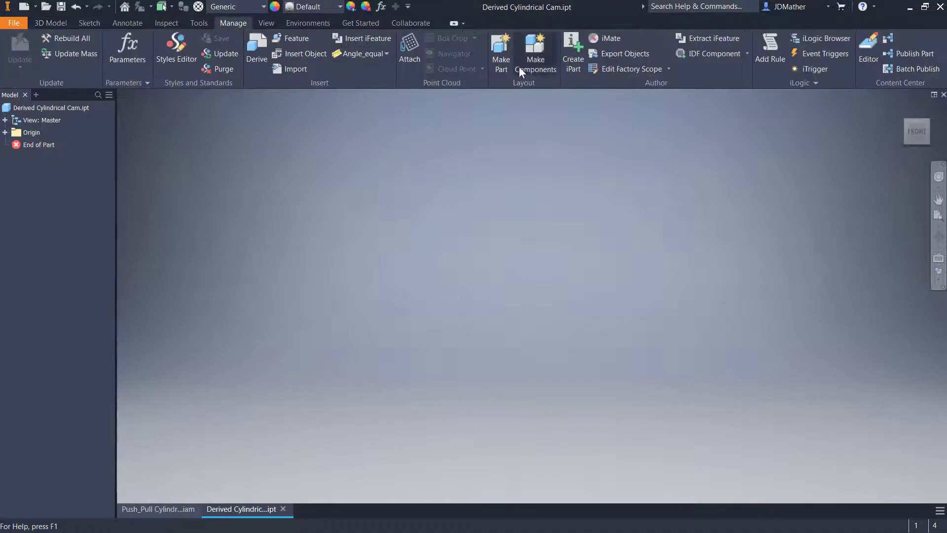
left_click(251, 50)
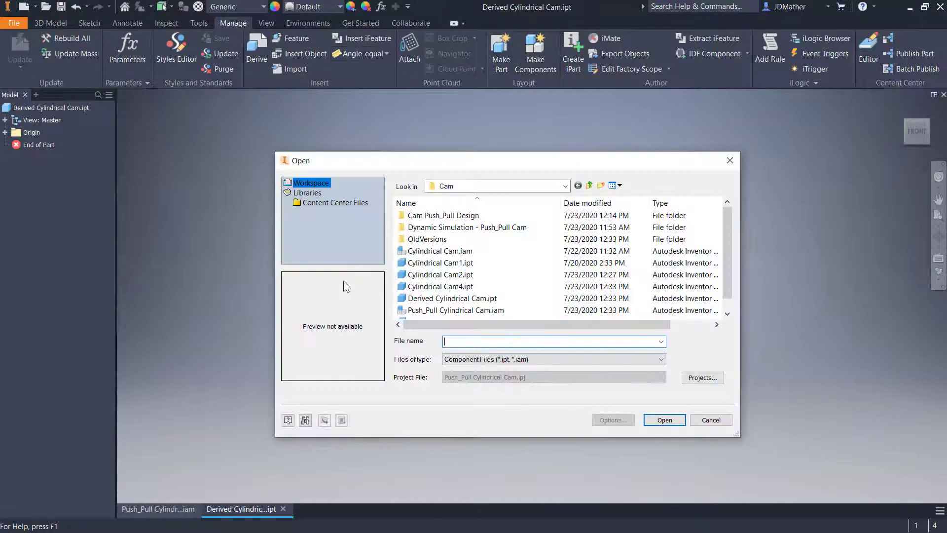
left_click_drag(728, 289, 728, 299)
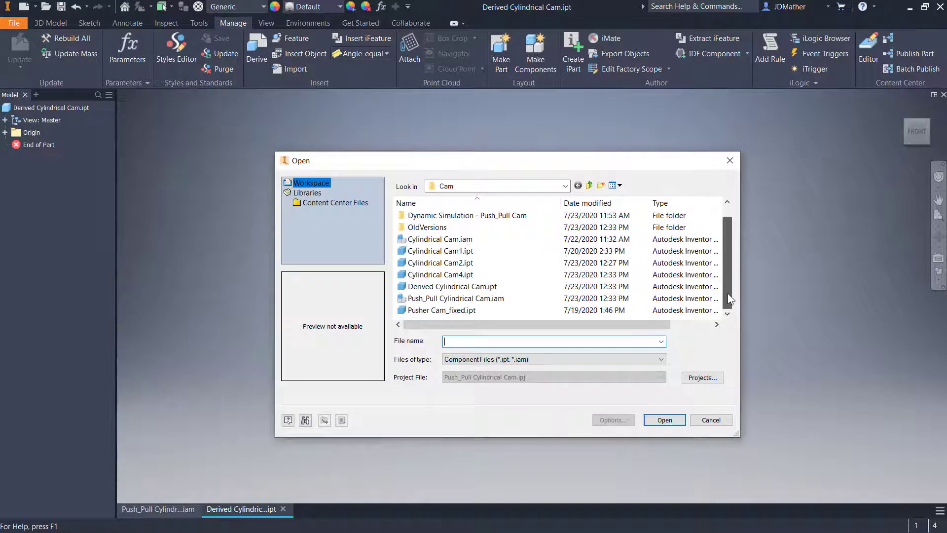
double_click(662, 299)
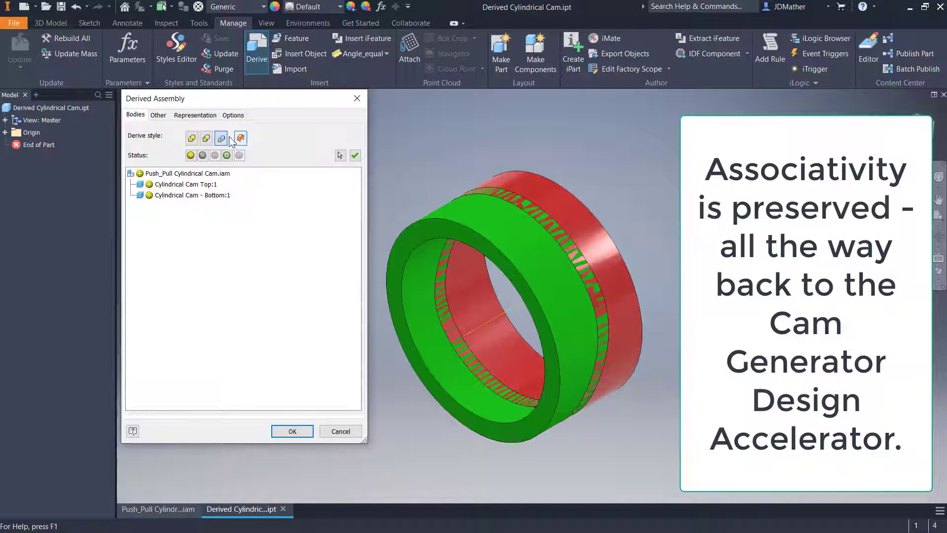
left_click(287, 431)
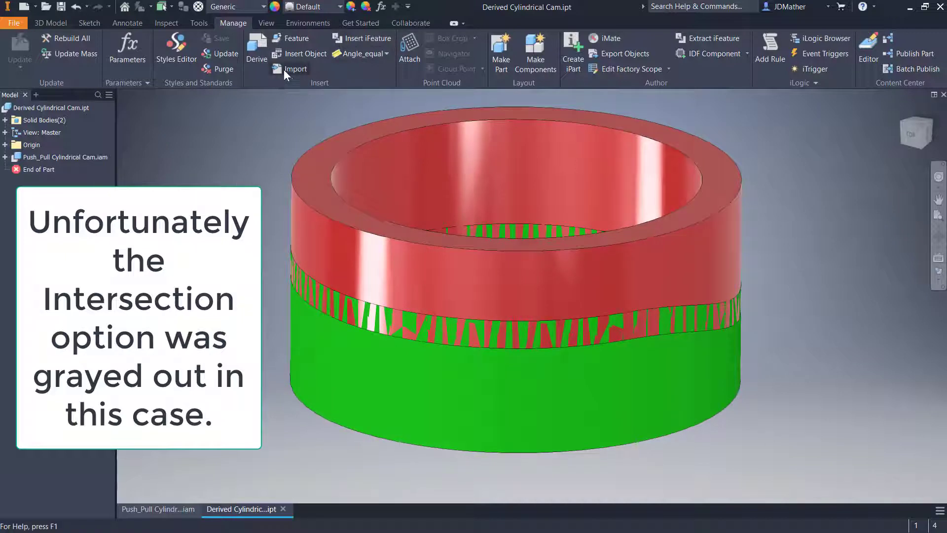
Step: Combine the two bodies with the Intersect option, using the red cam as base body and the green cam as tool body
left_click(61, 25)
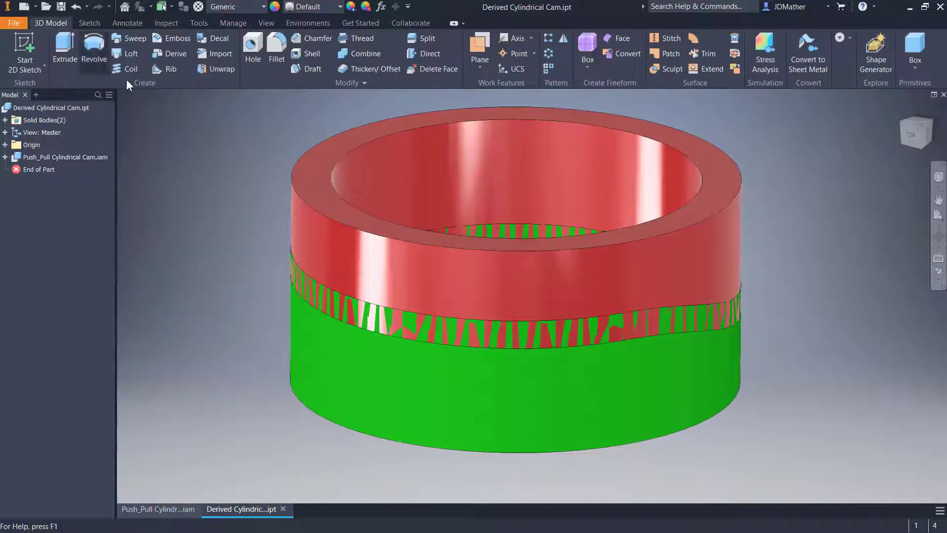
left_click(361, 54)
left_click(312, 210)
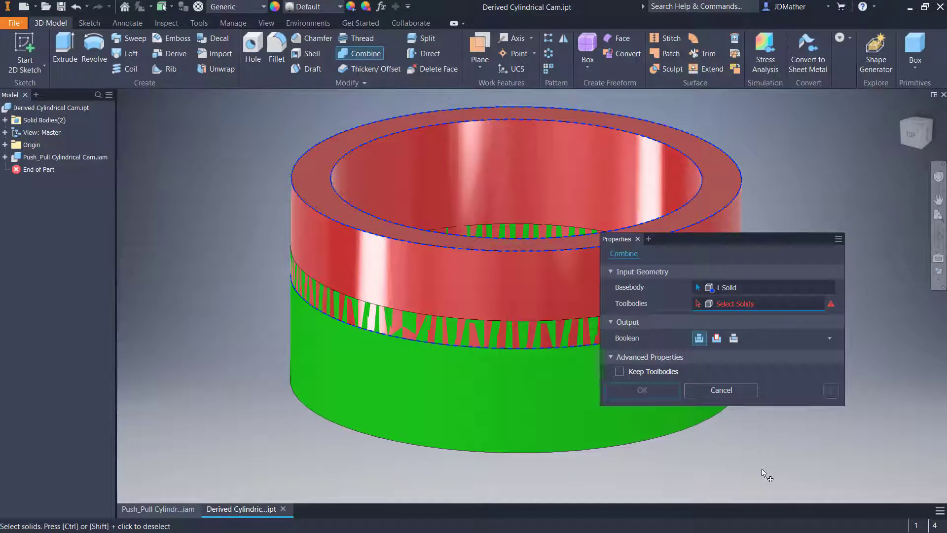
left_click(316, 389)
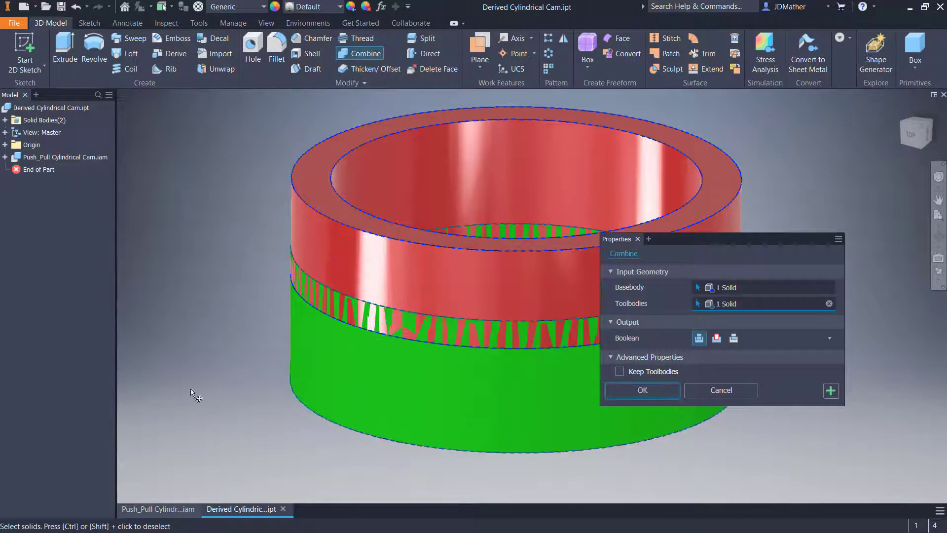
left_click(733, 338)
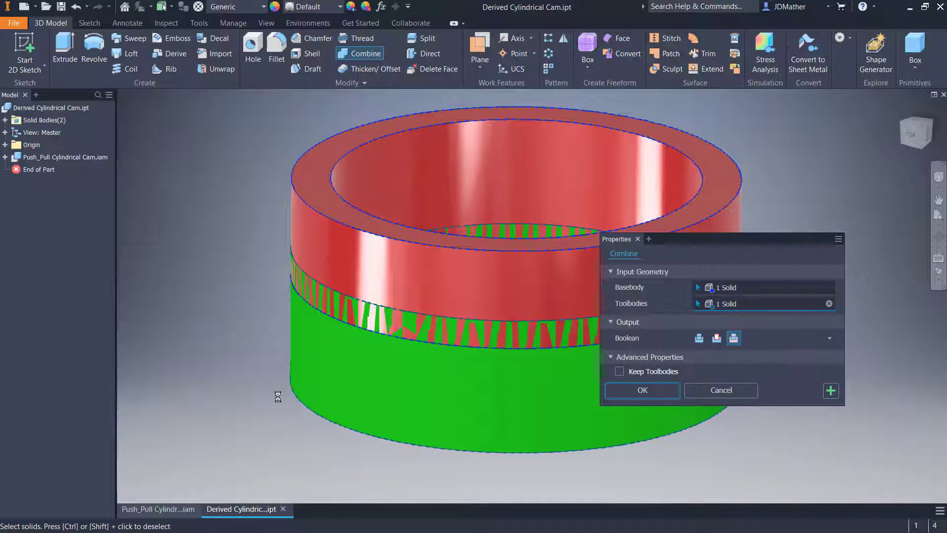
key("Return")
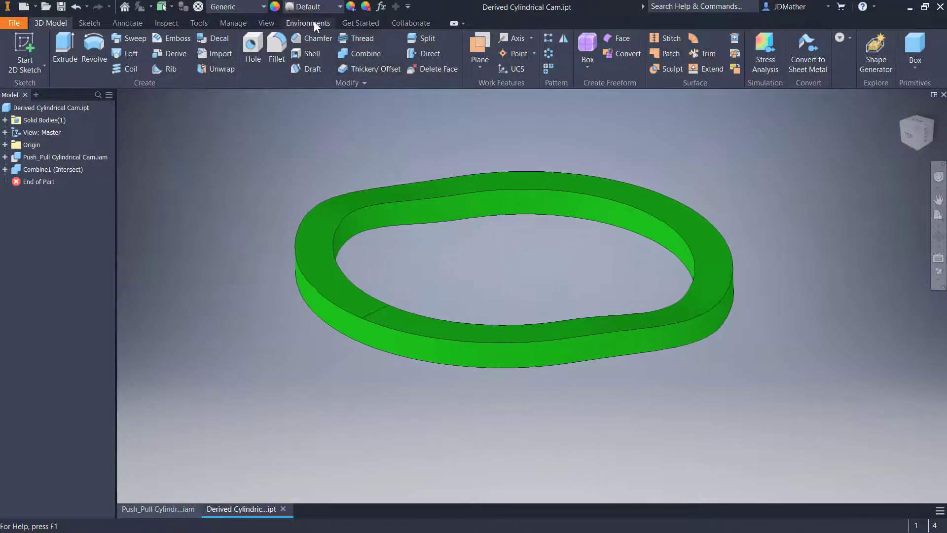
Step: Set the appearance of the derived cam part to Chrome
left_click(337, 7)
left_click(316, 213)
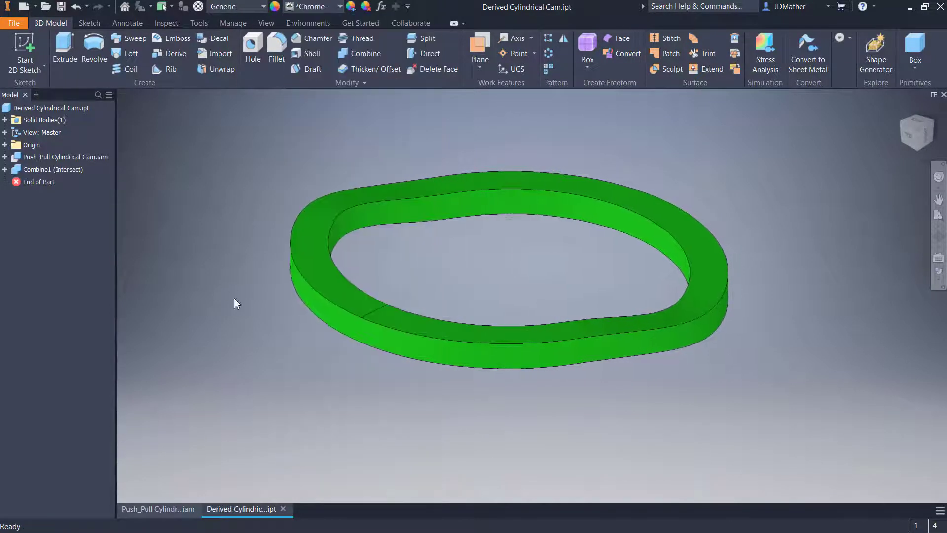
scroll(234, 298, "down", 3)
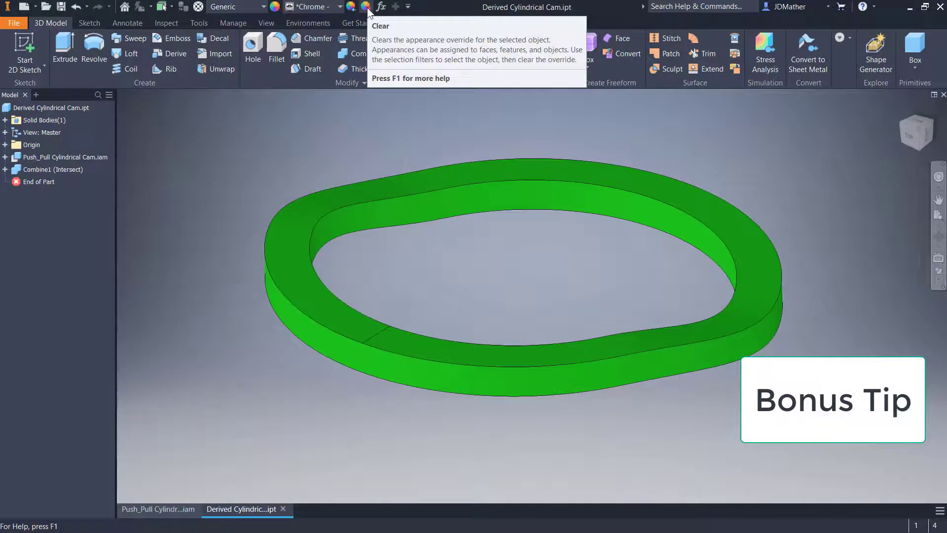
Step: Clear the green appearance overrides from the intersected ring, first on its side faces and then on its cam faces
left_click(366, 7)
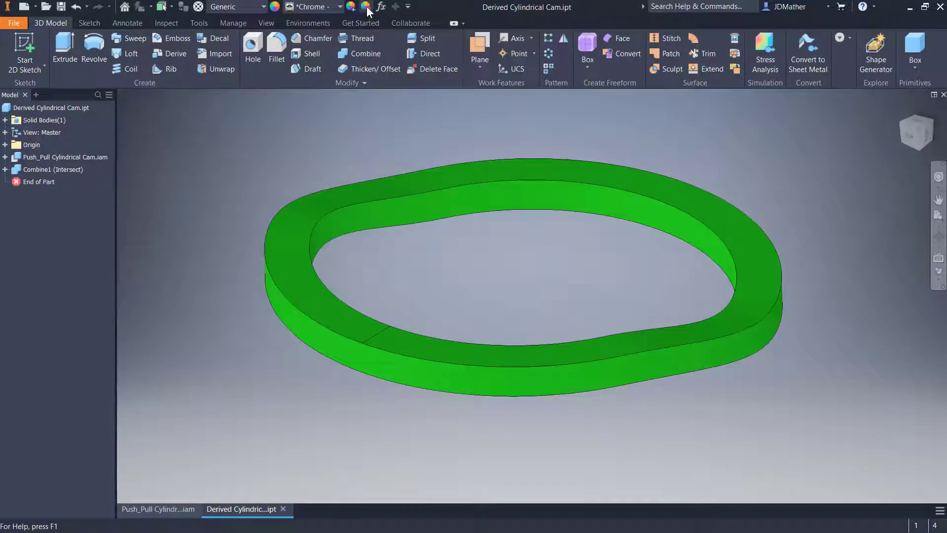
left_click(452, 191)
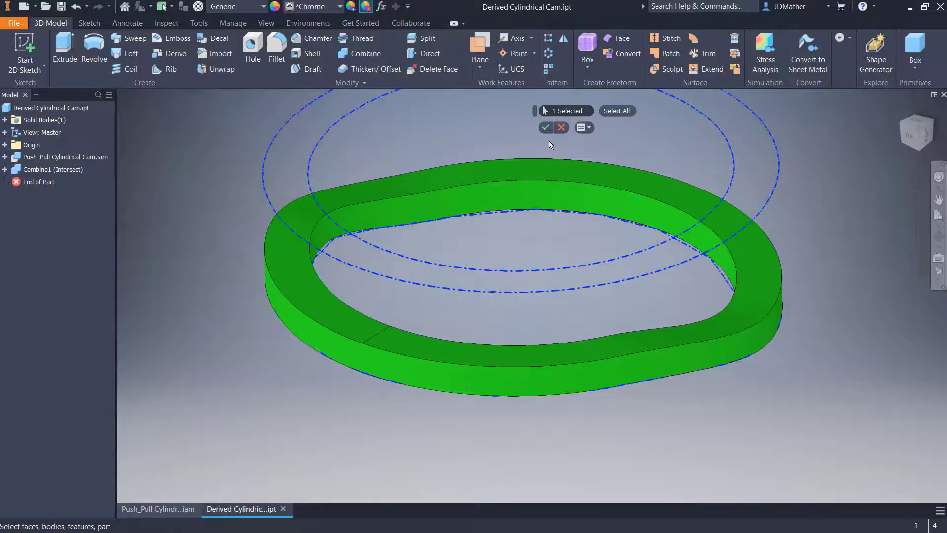
left_click(545, 127)
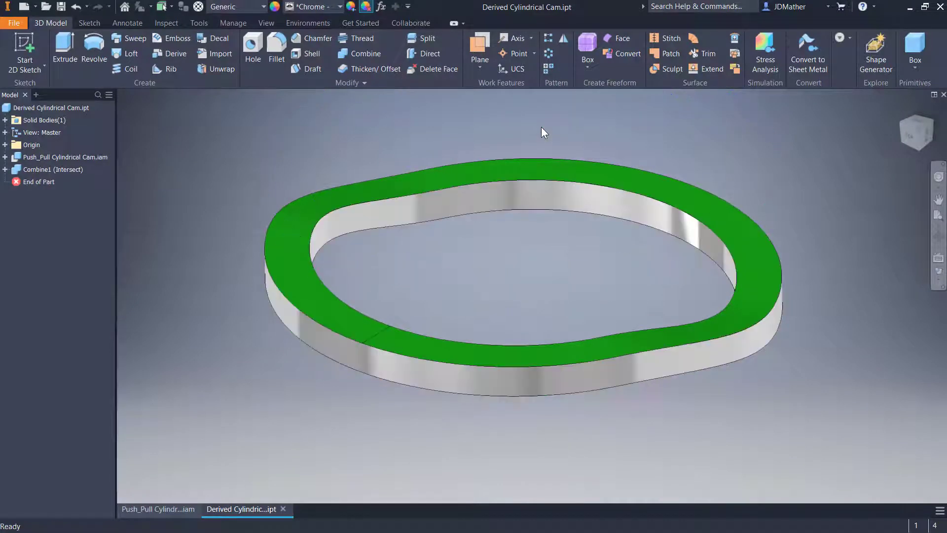
left_click(366, 7)
left_click(407, 187)
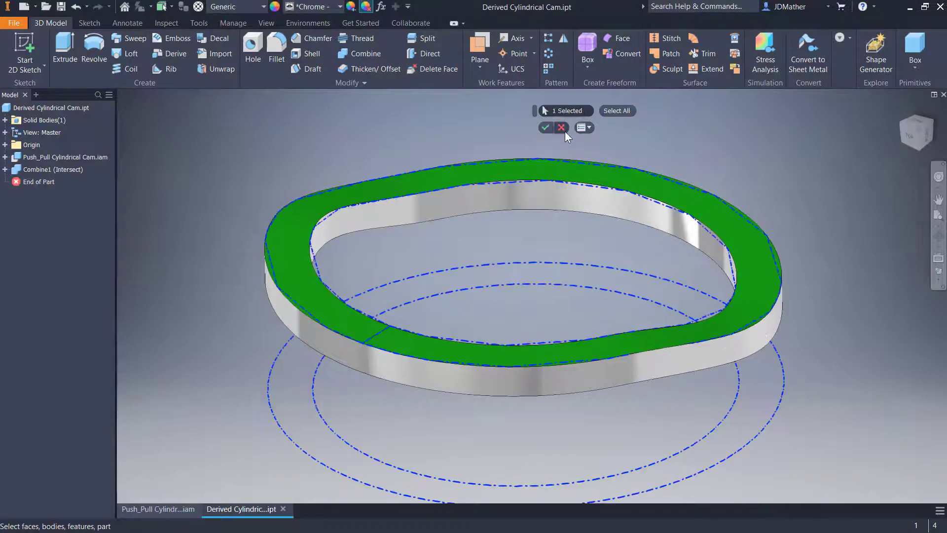
left_click(549, 126)
Step: Examine the intersected cam ring's rise and fall profile and edge deviations from several side views and up close
mouse_move(481, 237)
middle_mouse_down("shift")
mouse_move(432, 158)
mouse_move(434, 173)
mouse_move(494, 242)
middle_mouse_up("shift")
scroll(508, 377, "down", 3)
scroll(508, 378, "down", 2)
middle_click_drag(508, 378, 434, 374, "shift")
scroll(321, 267, "up", 4)
middle_click_drag(321, 267, 363, 301, "shift")
left_click(919, 142)
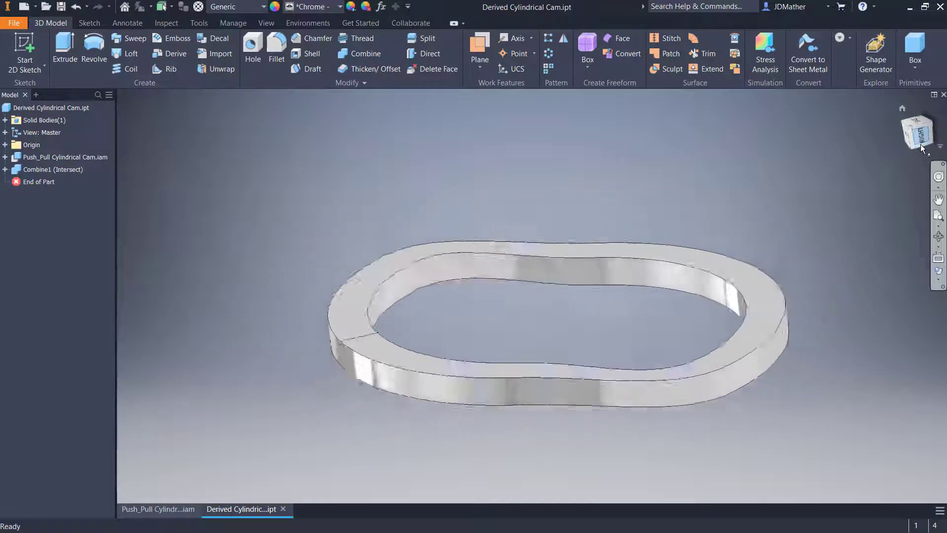
scroll(634, 311, "up", 2)
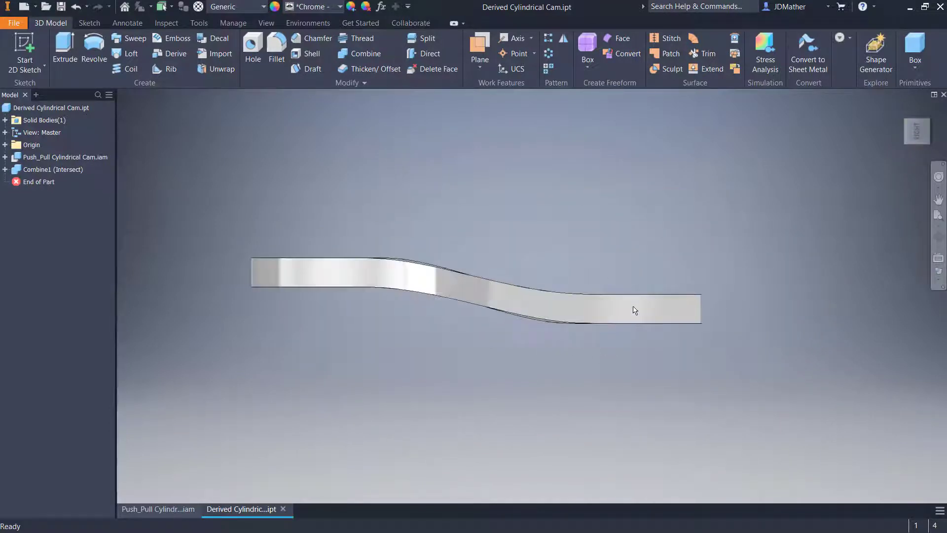
scroll(423, 268, "up", 4)
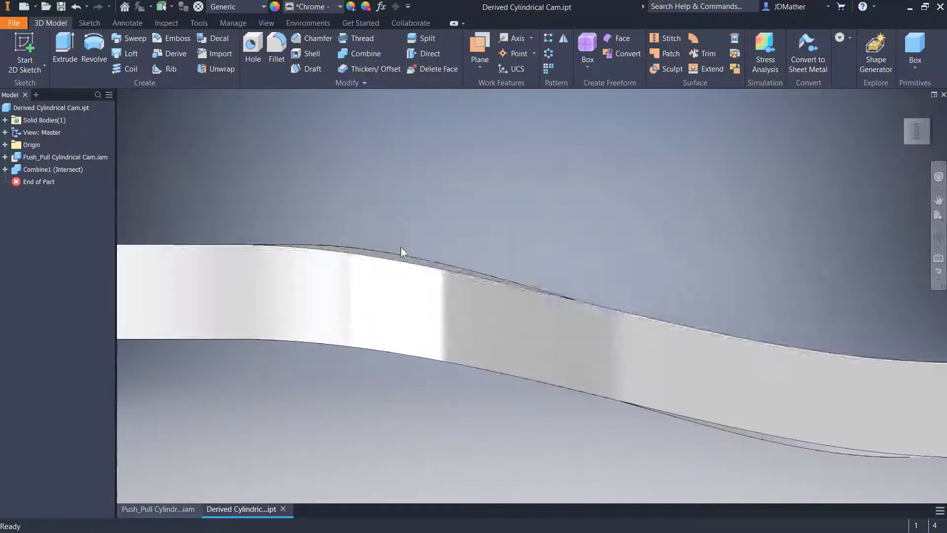
scroll(475, 309, "down", 3)
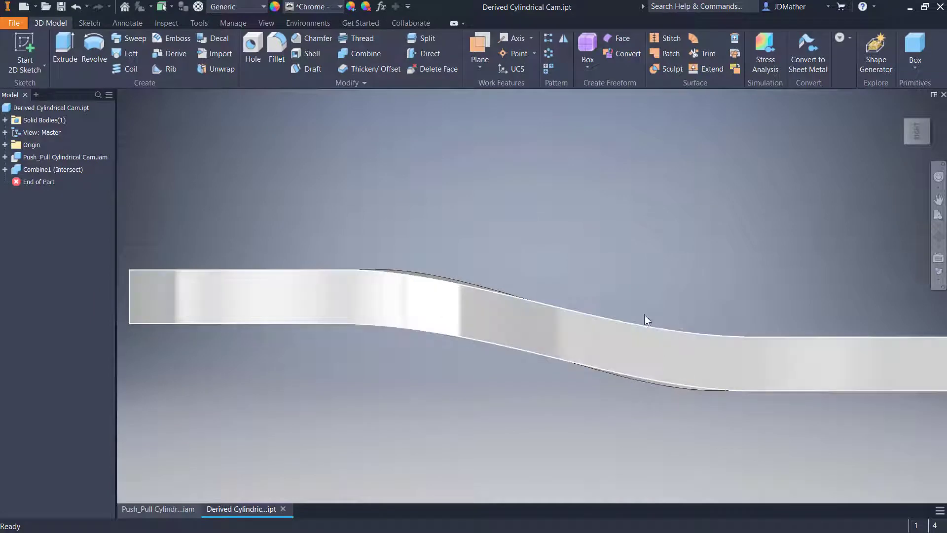
left_click(935, 132)
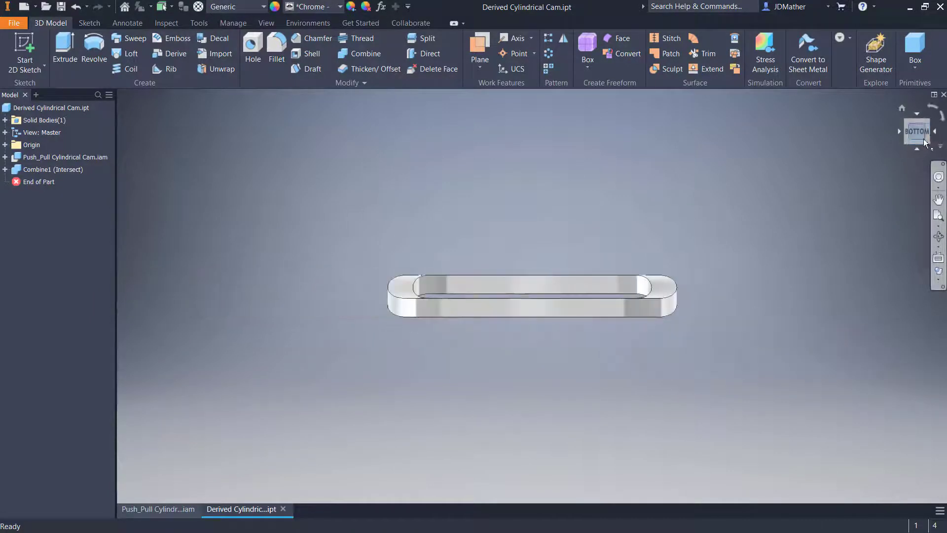
left_click(935, 133)
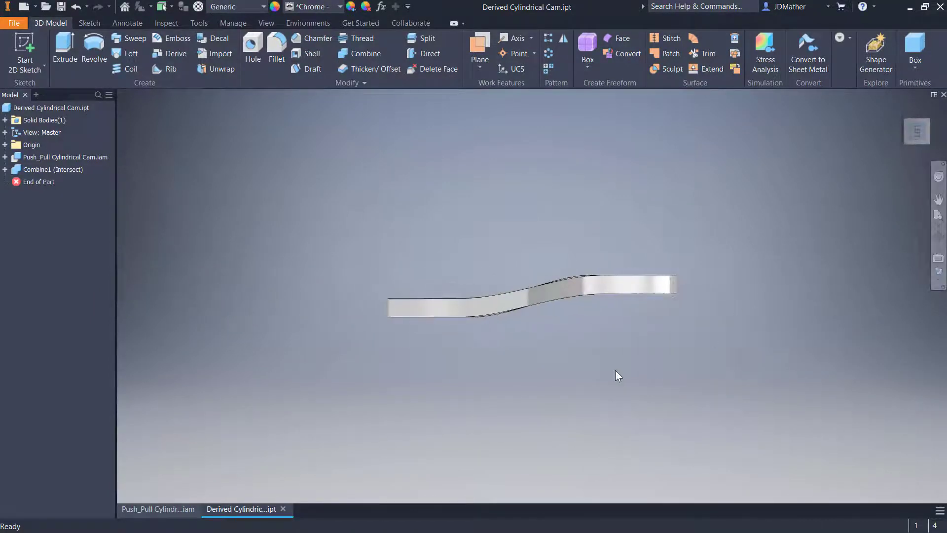
key("F6")
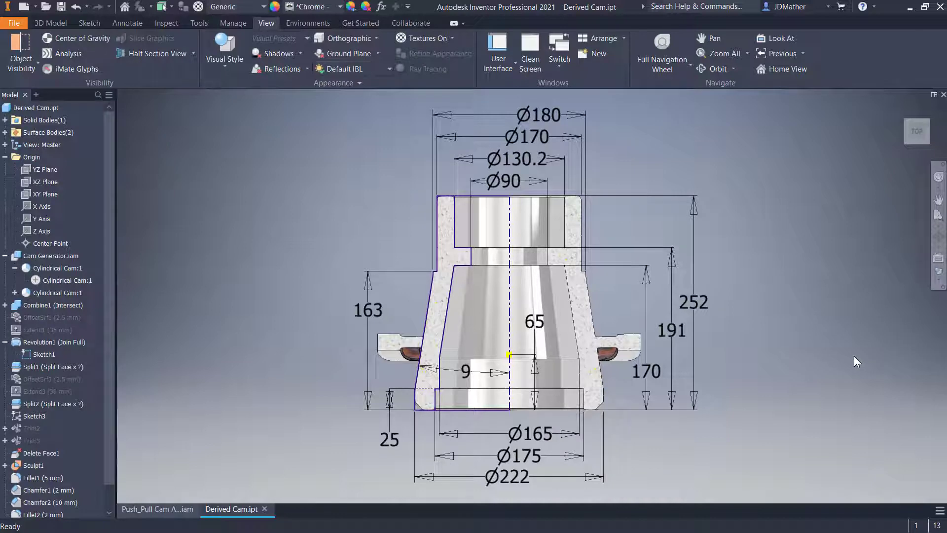
Step: Turn off the visibility of solid body Solid1 in Derived Cam.ipt, leaving the dimensioned profile sketch displayed
key("F6")
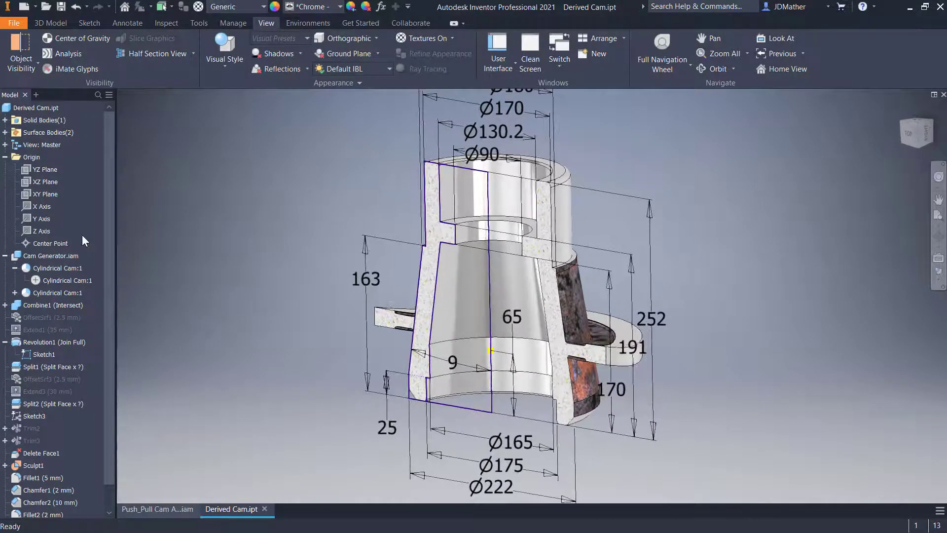
left_click(5, 120)
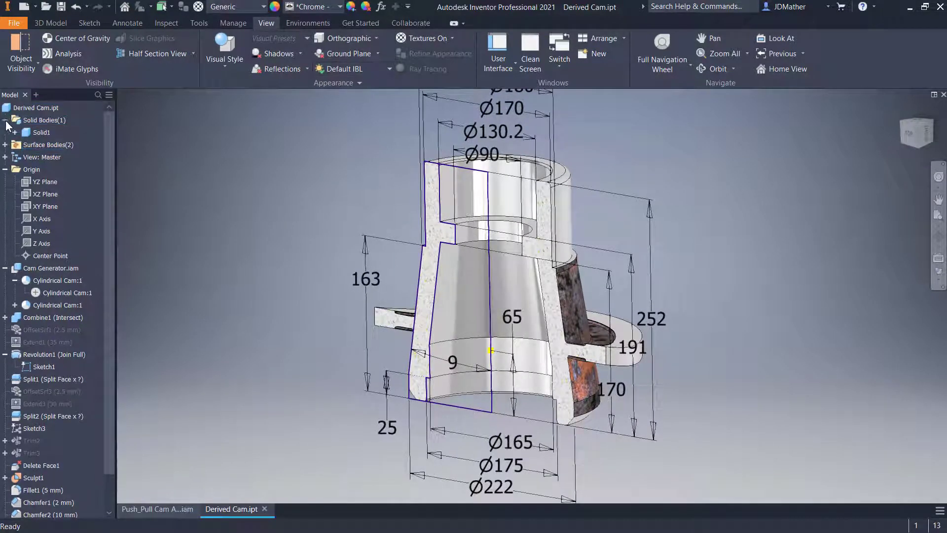
right_click(38, 132)
left_click(64, 192)
left_click(909, 134)
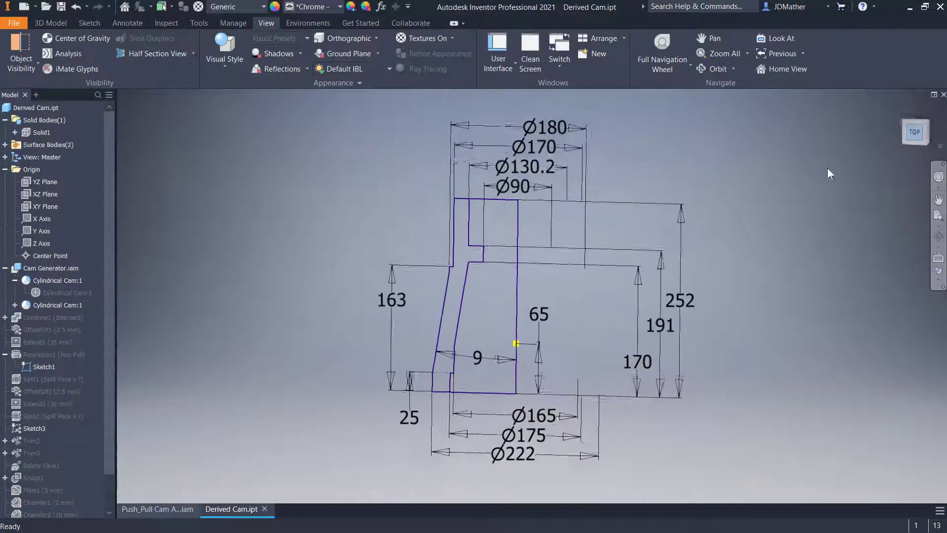
scroll(489, 347, "down", 1)
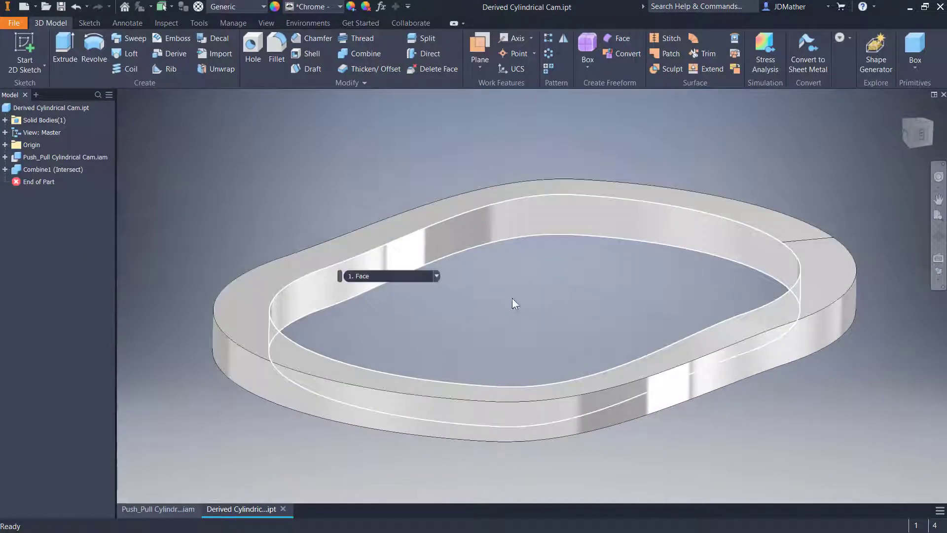
left_click(673, 53)
left_click(476, 212)
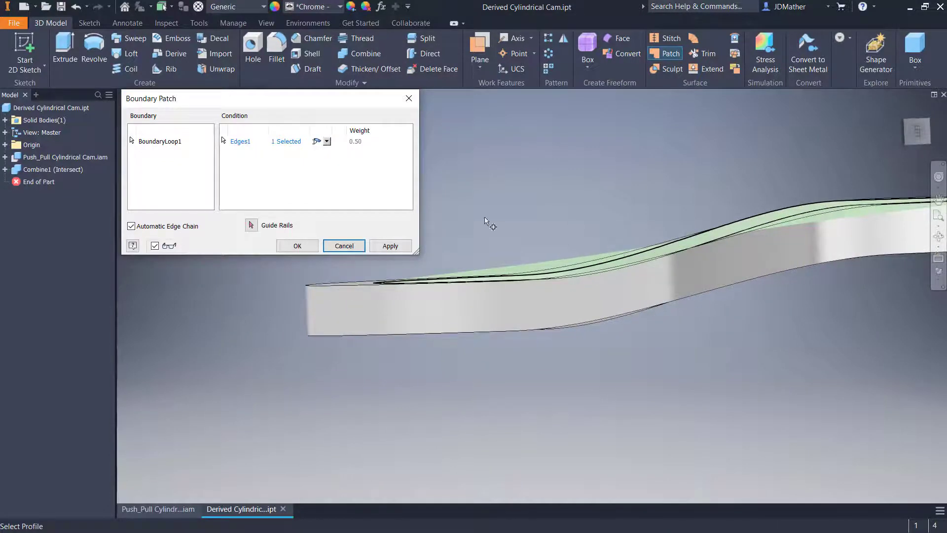
left_click(326, 142)
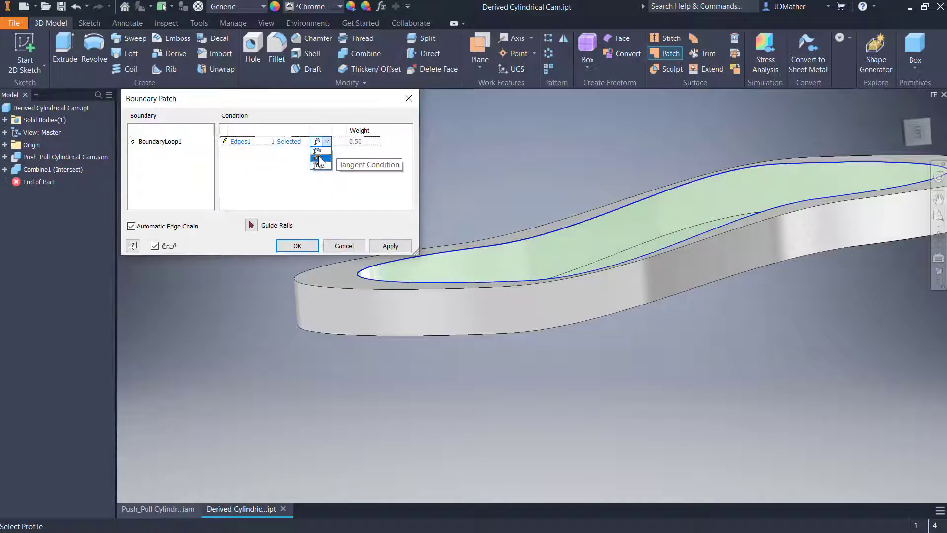
left_click(318, 157)
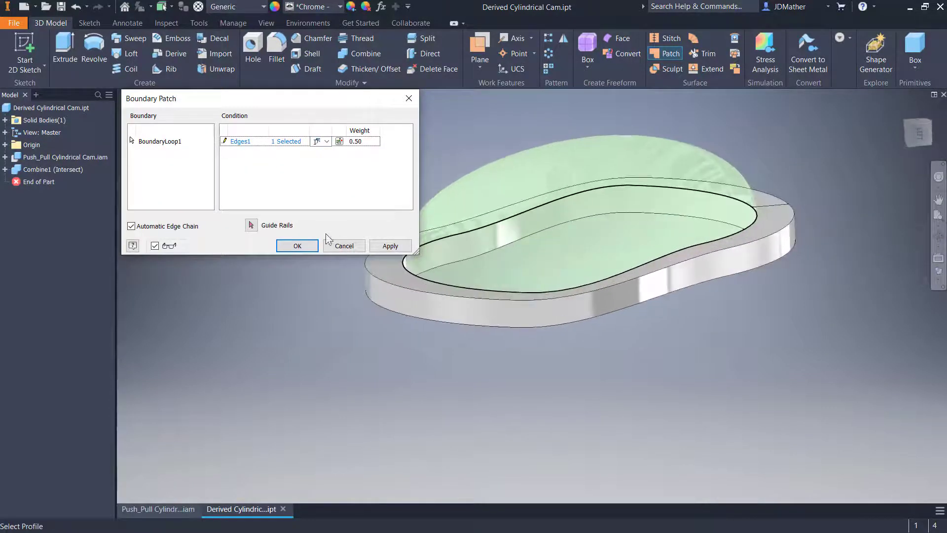
left_click(344, 246)
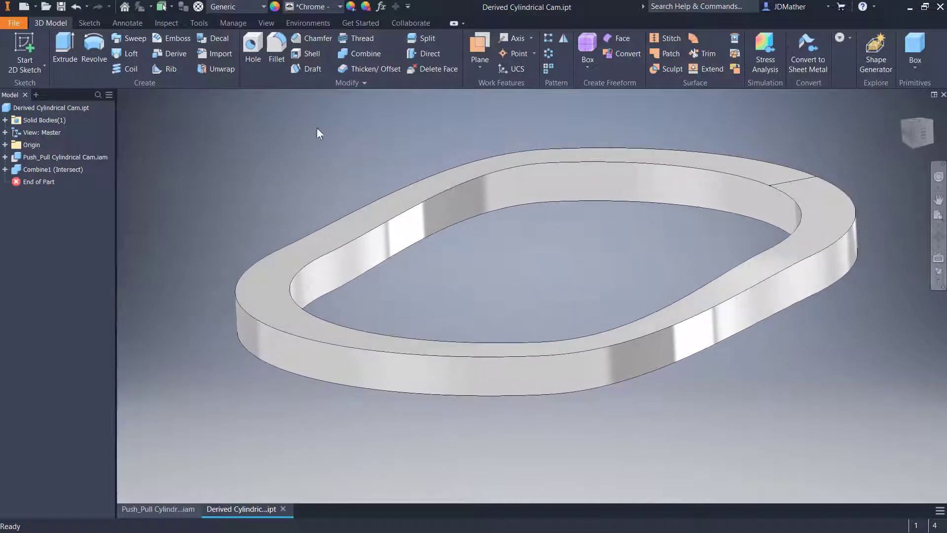
Step: Create an offset surface from the ring's upper cam face, 2.5 mm inward into the solid
left_click(375, 72)
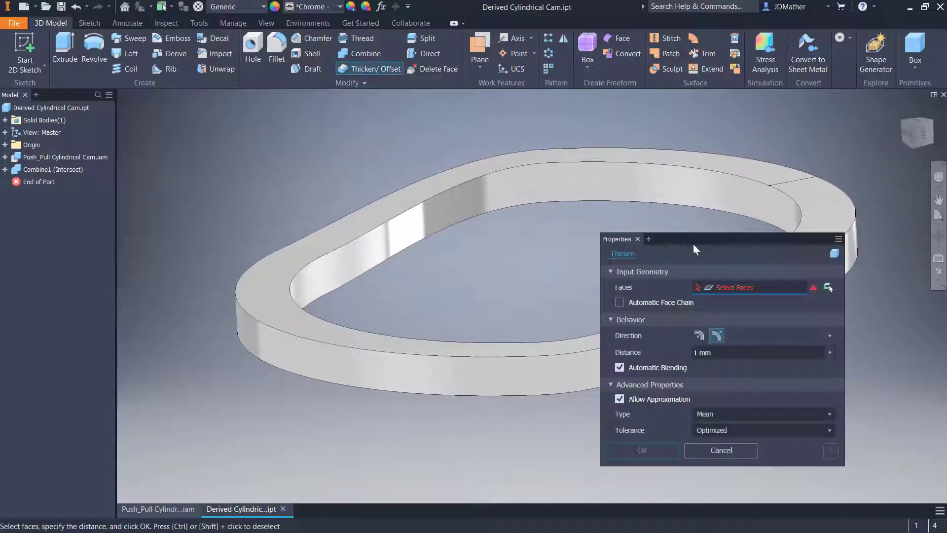
left_click(832, 253)
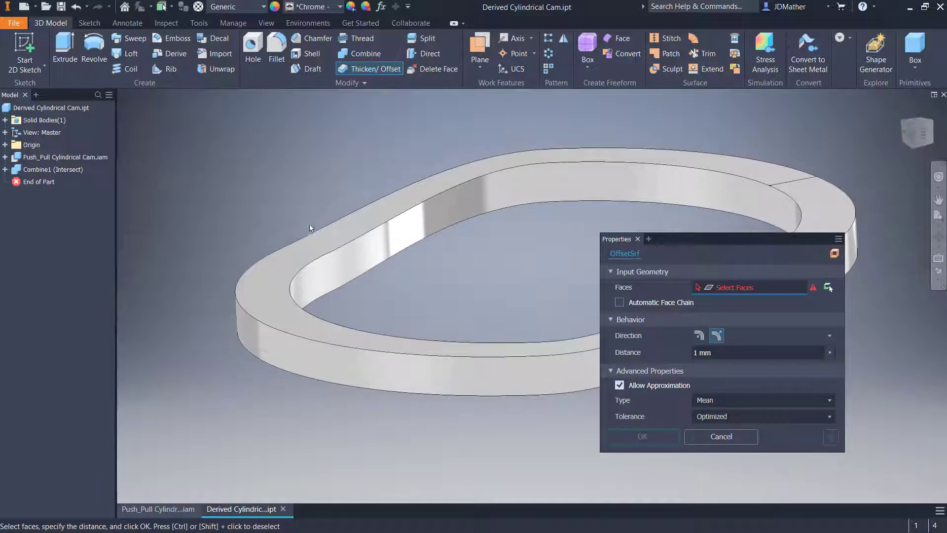
left_click(334, 238)
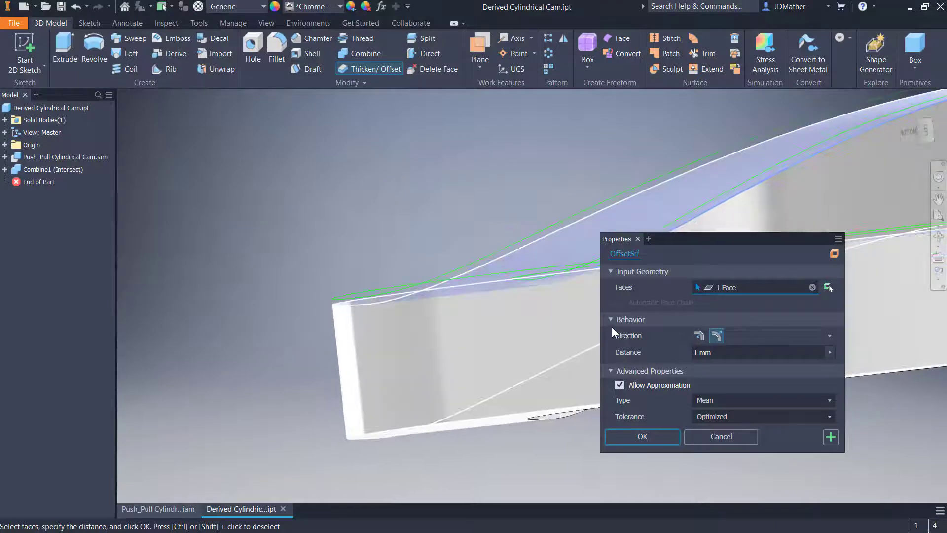
left_click_drag(721, 353, 618, 352)
type("2.5")
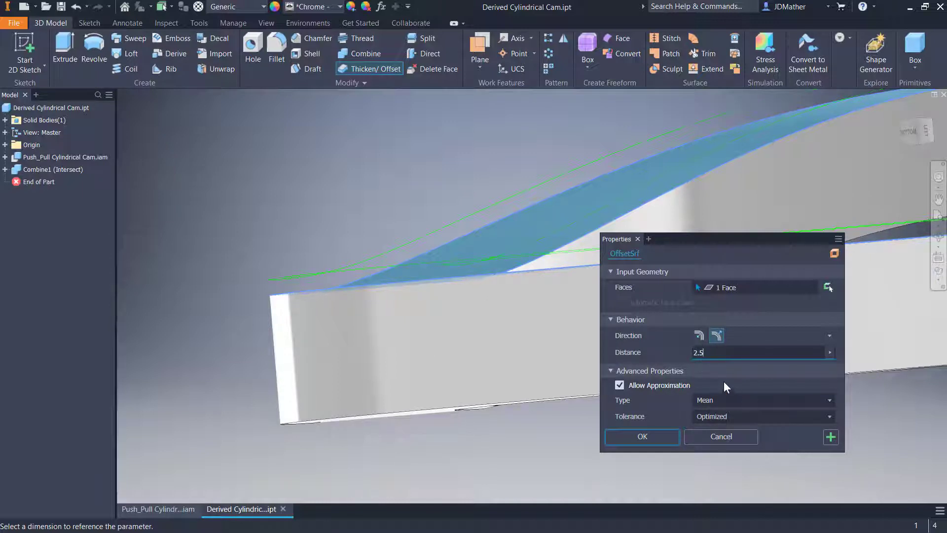
left_click(698, 336)
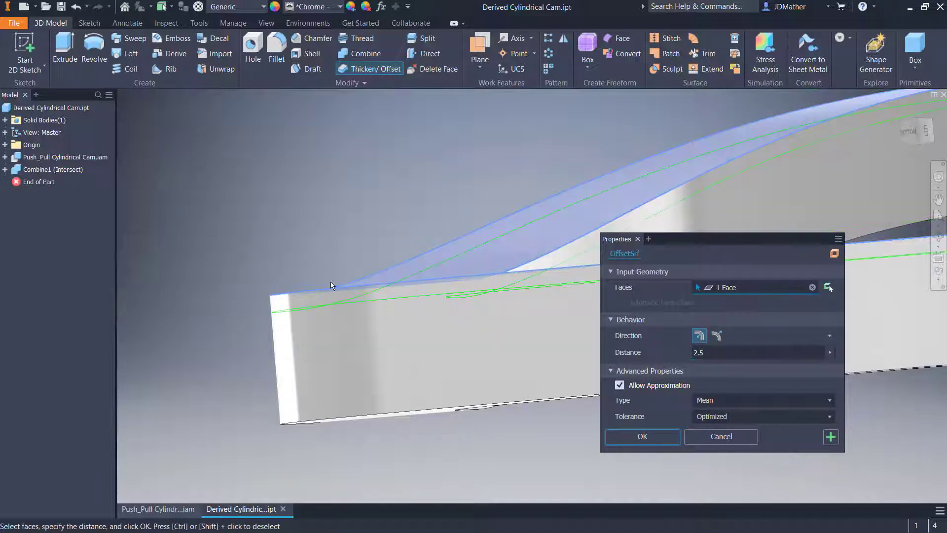
left_click(672, 440)
key("F6")
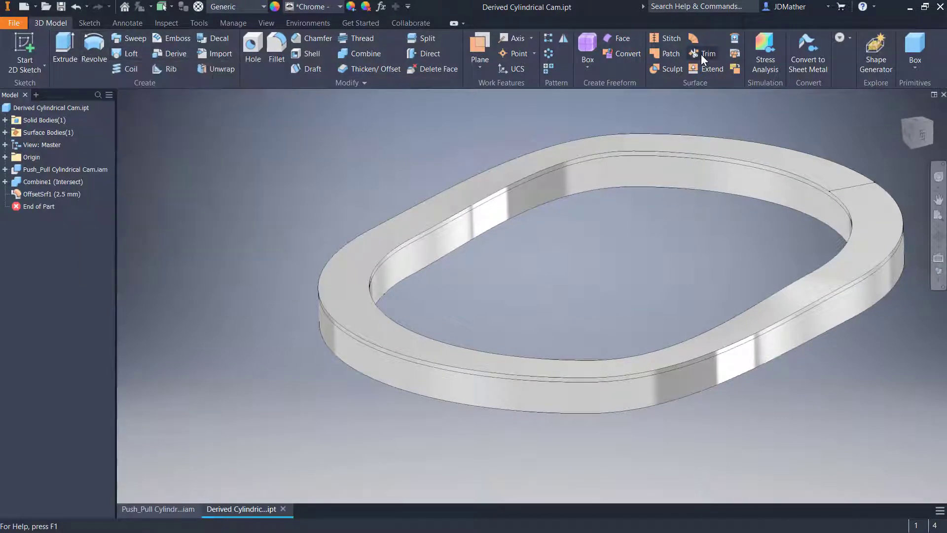
Step: Extend the inner edge of the upper offset surface by a distance of 36 mm towards the ring's centre
left_click(706, 68)
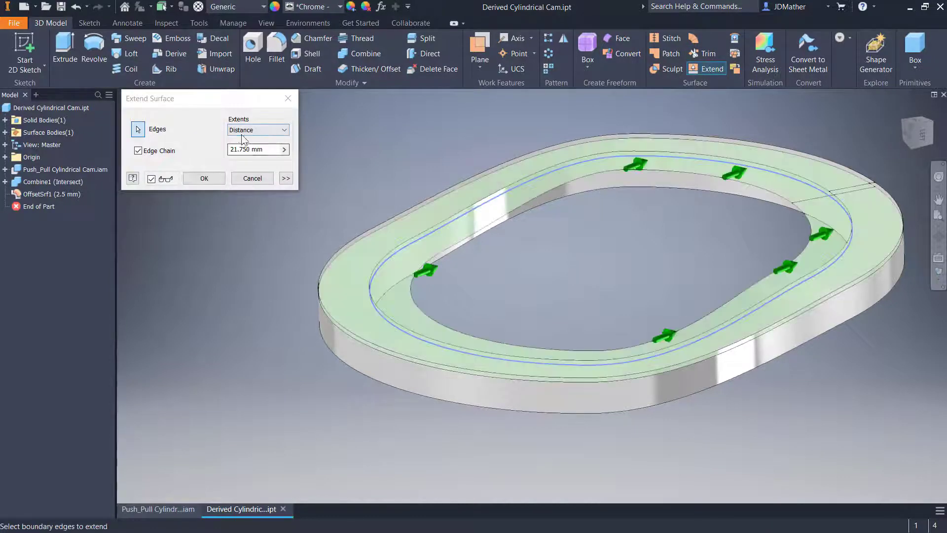
left_click_drag(267, 150, 189, 130)
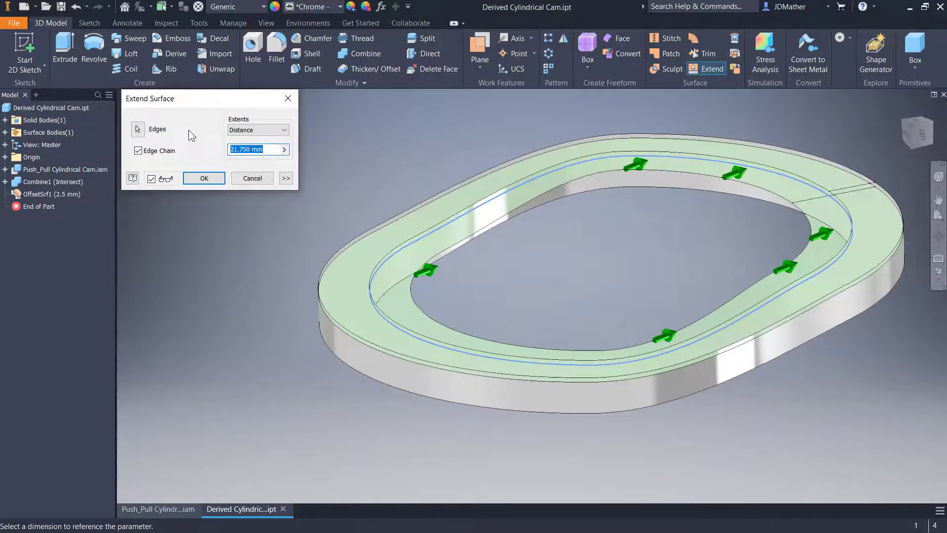
type("36")
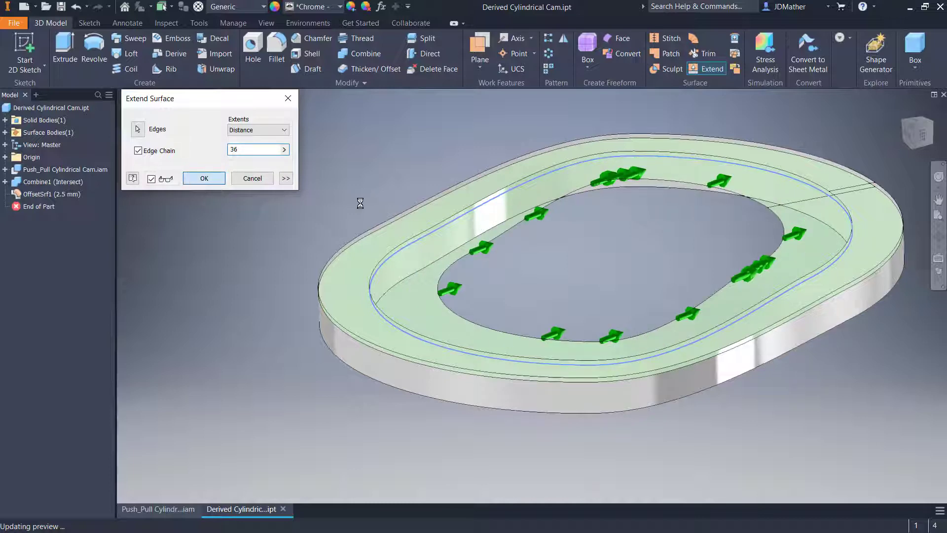
middle_click_drag(372, 185, 362, 117, "shift")
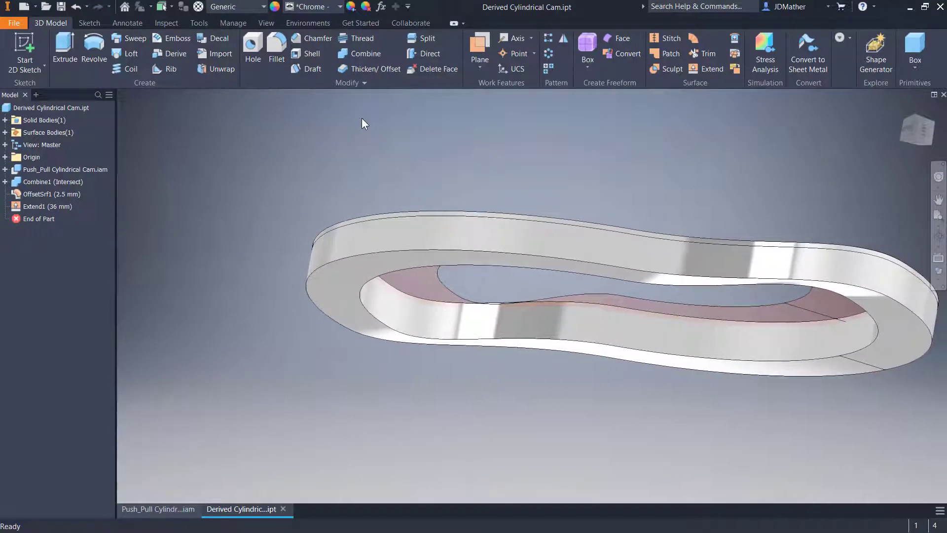
Step: Create an offset surface from the ring's lower cam face, 2.5 mm inward into the solid
left_click(351, 69)
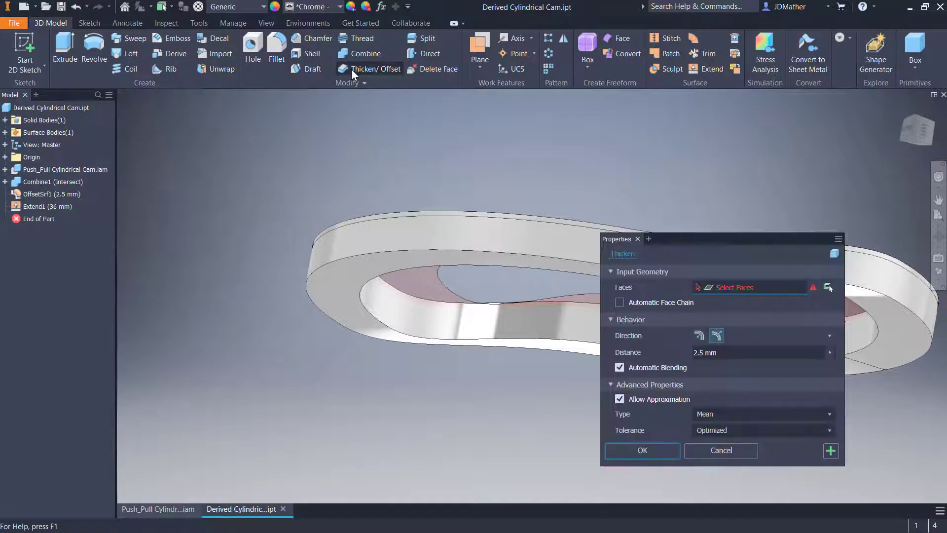
left_click(367, 324)
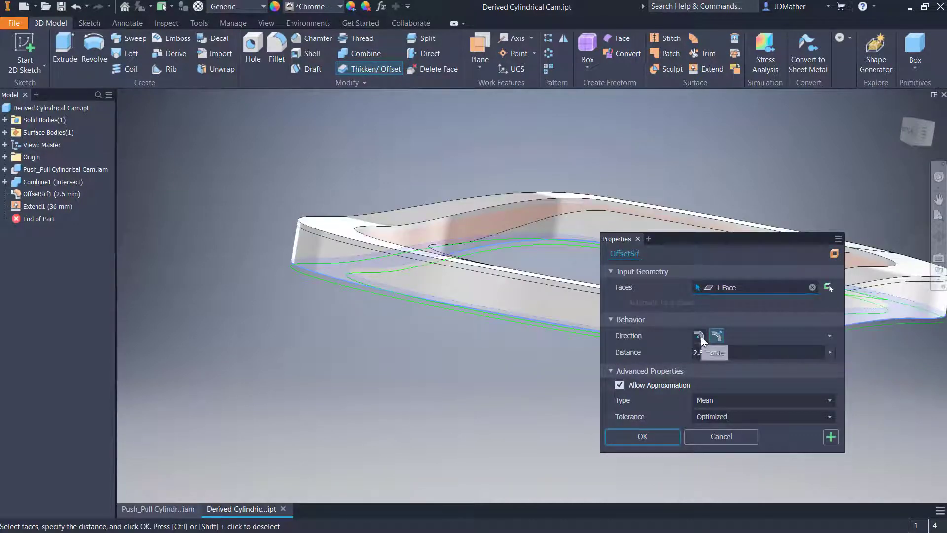
left_click(700, 336)
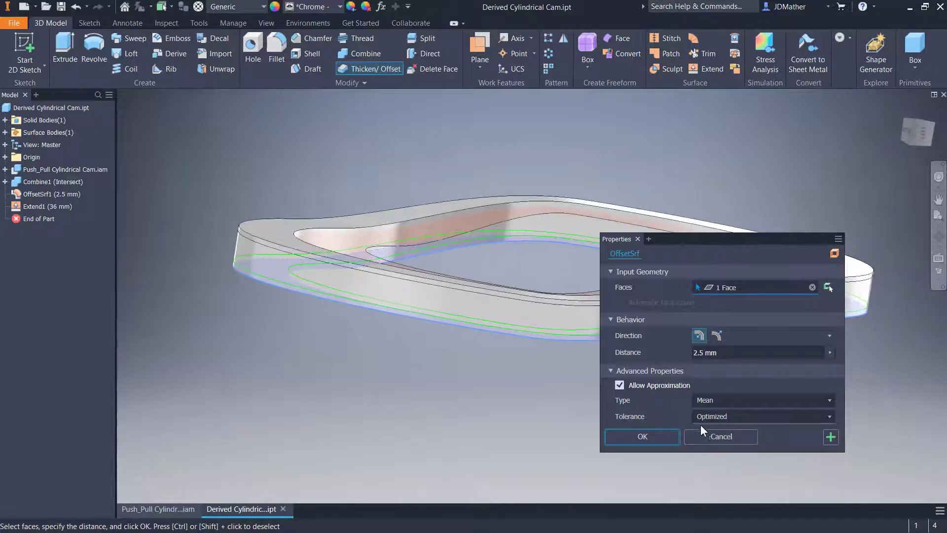
left_click(642, 436)
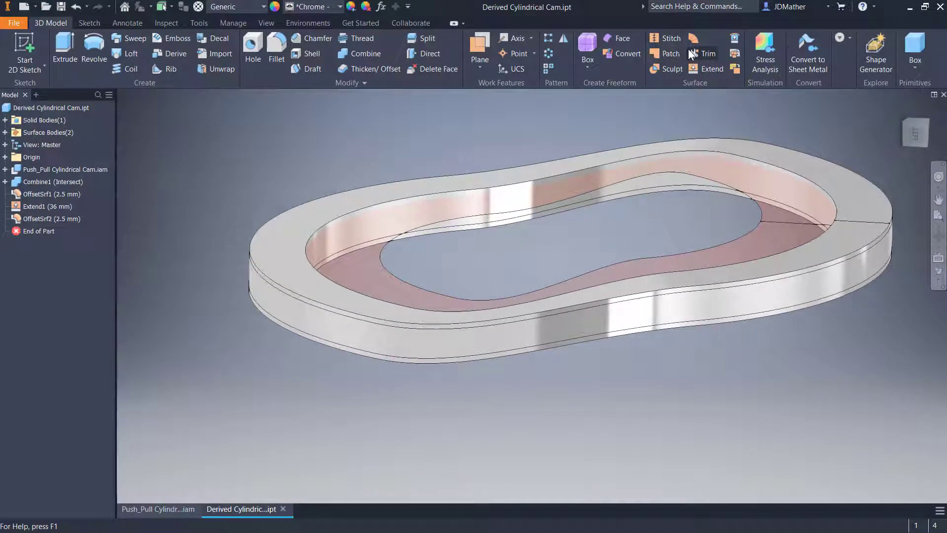
Step: Extend the inner edge of the lower offset surface by a distance of 32 mm towards the ring's centre
left_click(701, 69)
left_click(631, 189)
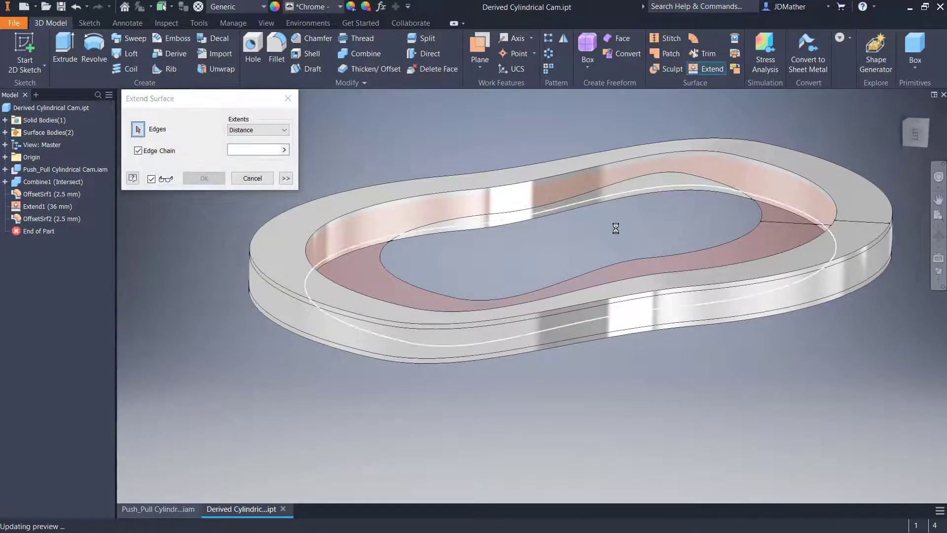
left_click(264, 149)
type("32")
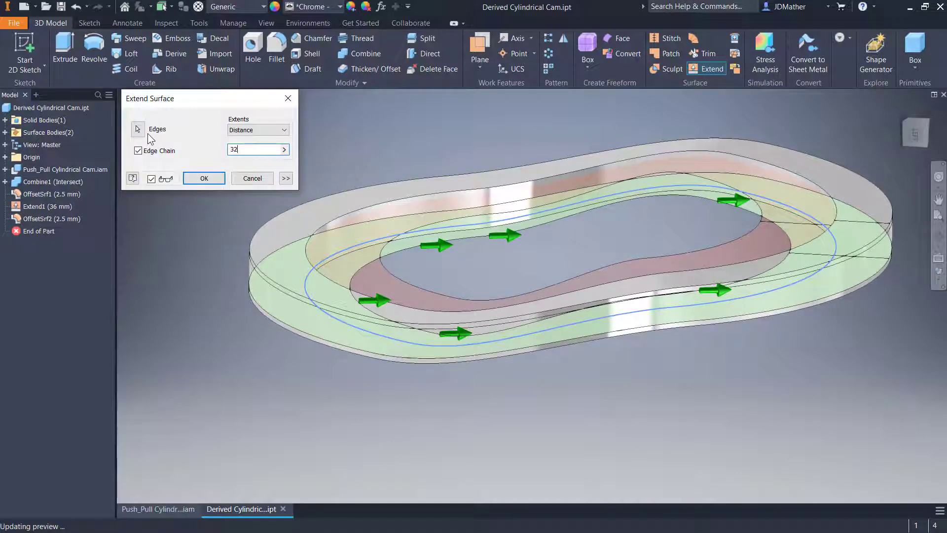
left_click(197, 183)
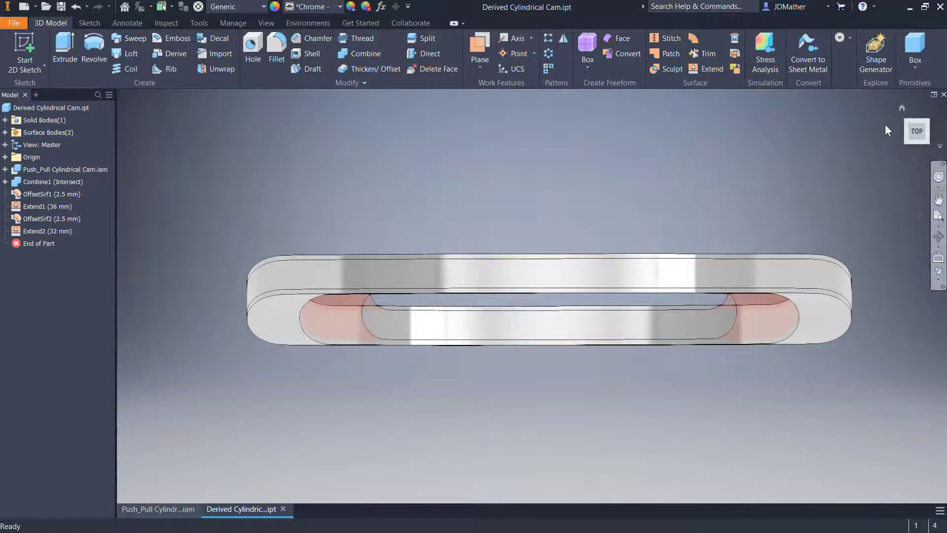
Step: Start a new sketch on the XZ Plane and slice the graphics at the sketch plane
double_click(37, 159)
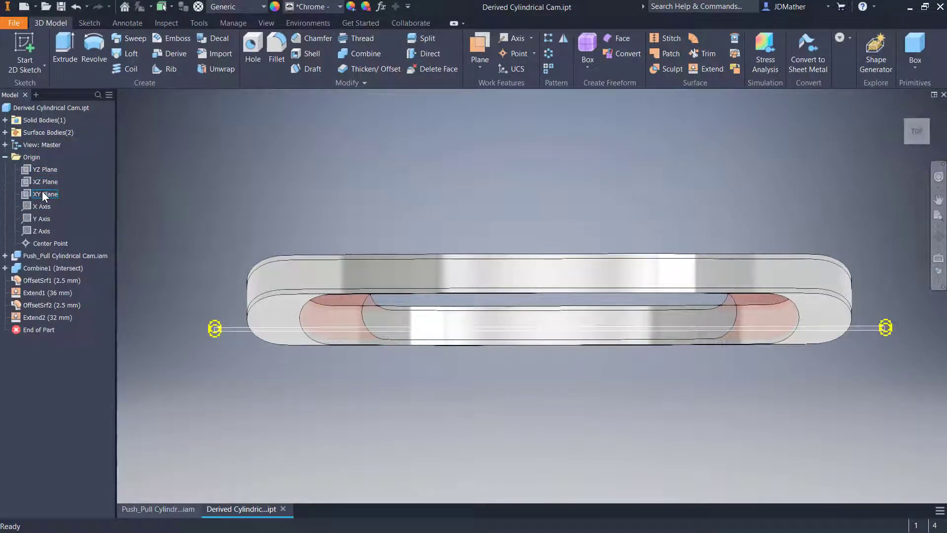
right_click(40, 181)
left_click(69, 197)
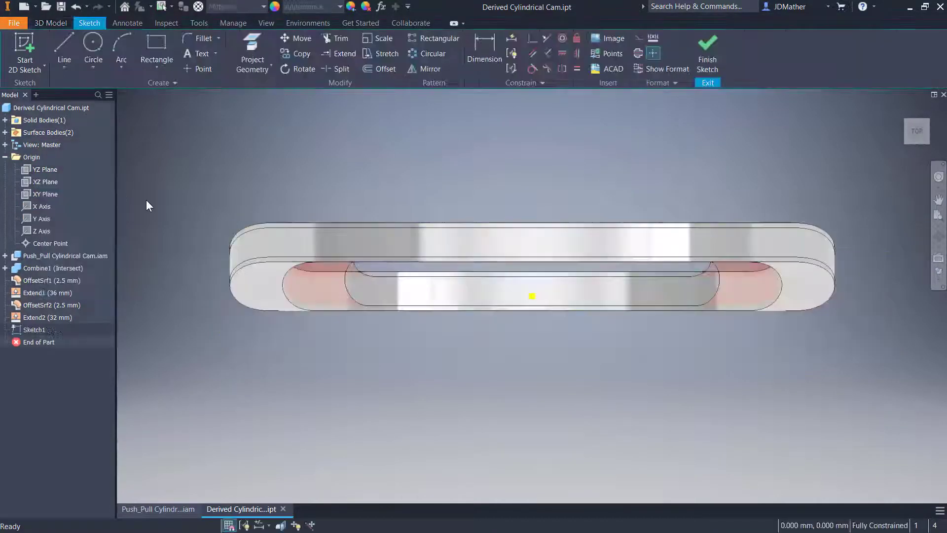
key("F7")
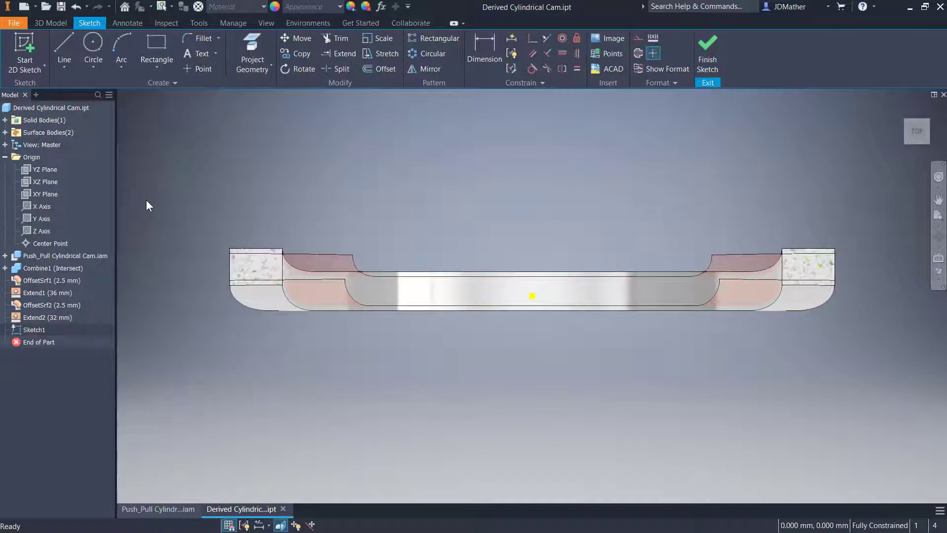
Step: Sketch a vertical line about 146 mm long crossing the ring and make it coincident with the origin point
left_click(63, 50)
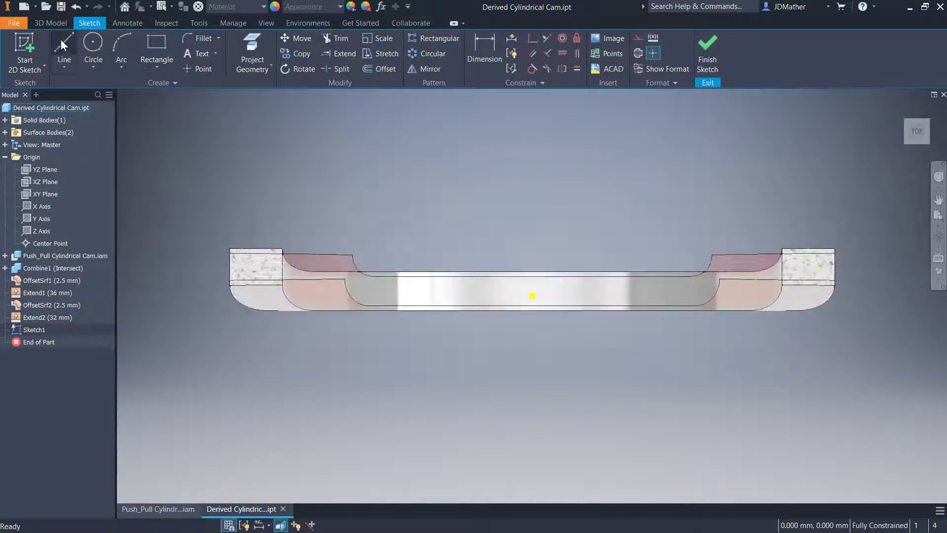
left_click(577, 136)
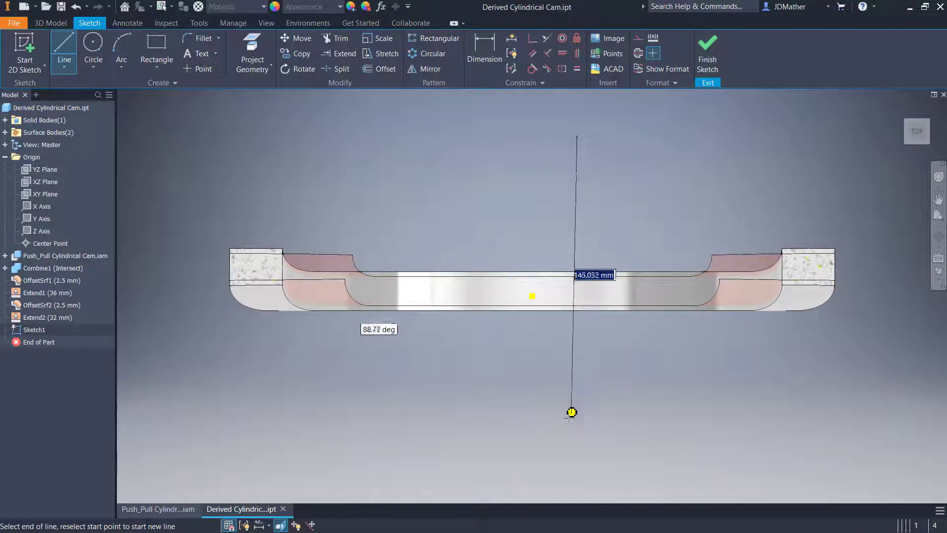
left_click(572, 420)
key("Escape")
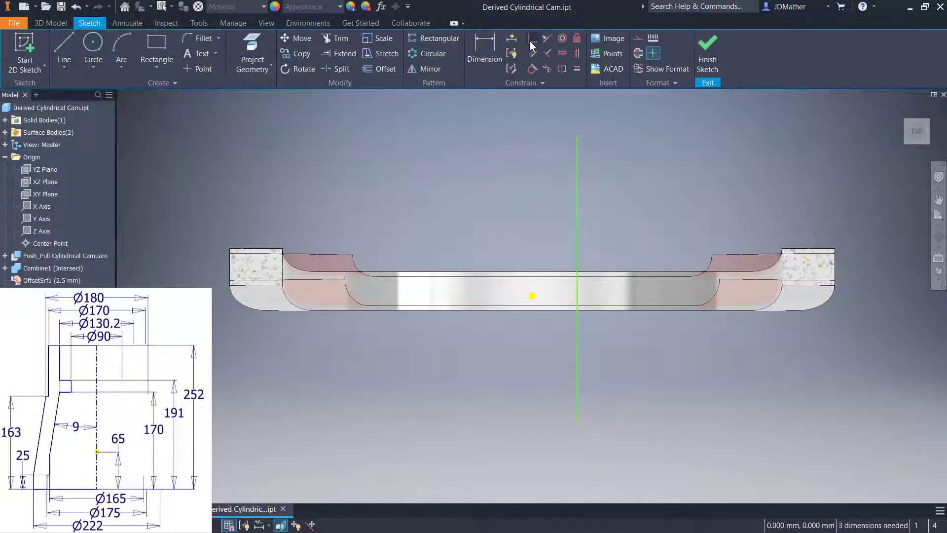
left_click(531, 40)
left_click(578, 350)
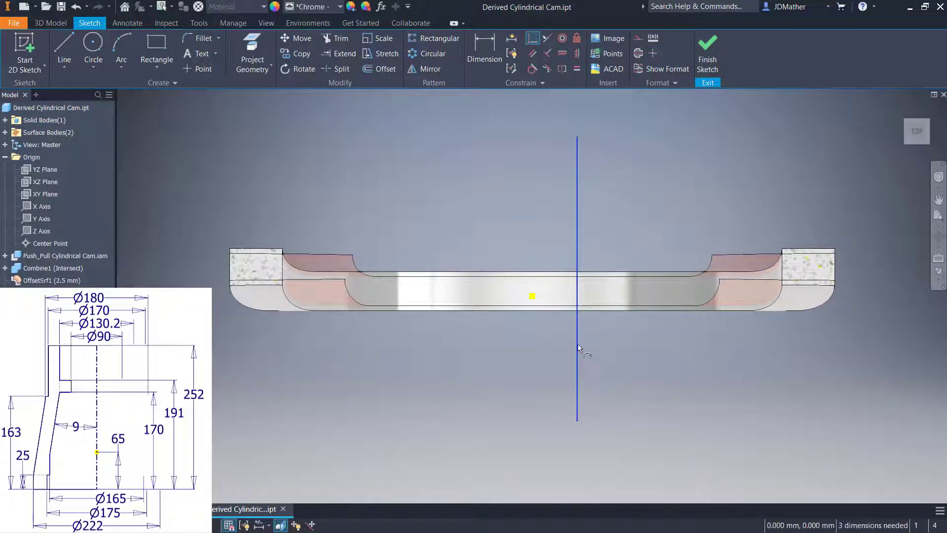
left_click(533, 296)
Step: Dimension the vertical line's lower endpoint 65 mm below the origin point
left_click(487, 49)
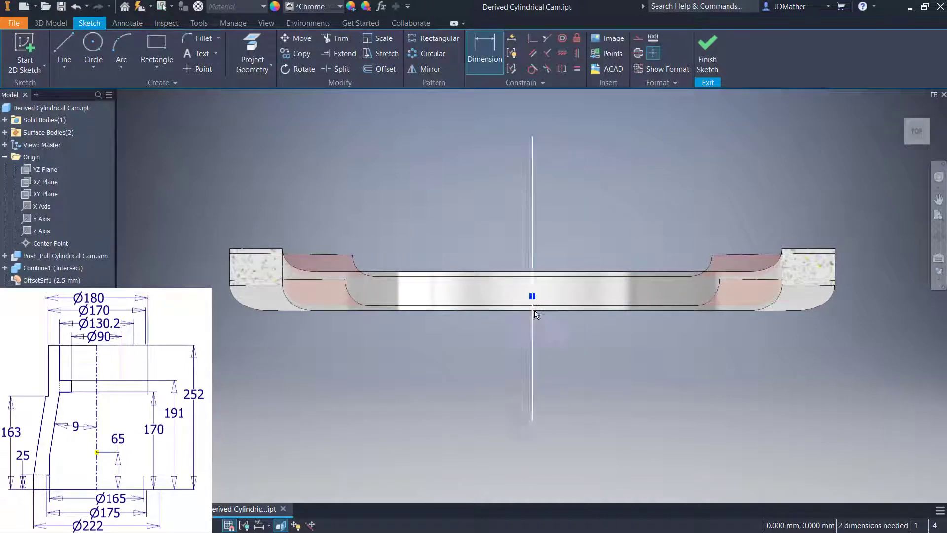
left_click(532, 422)
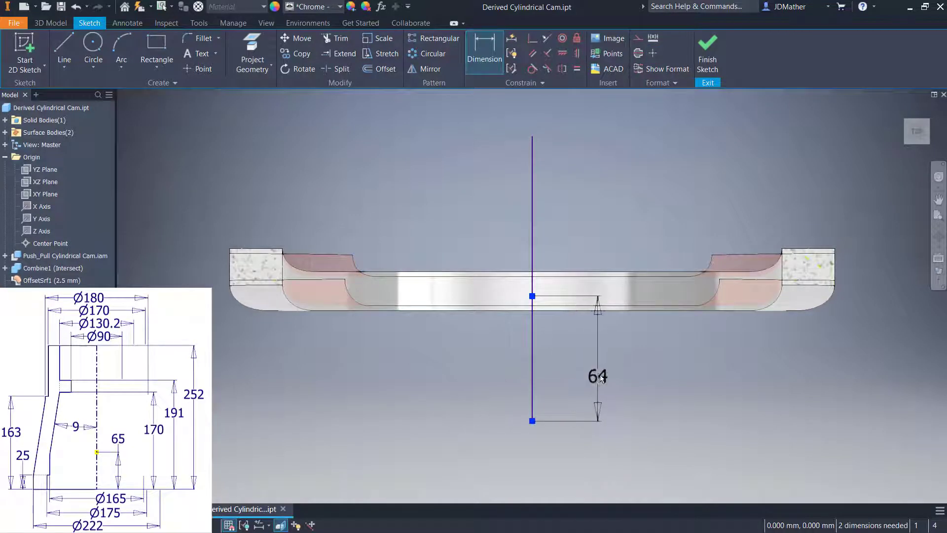
left_click(611, 374)
type("65")
key("Return")
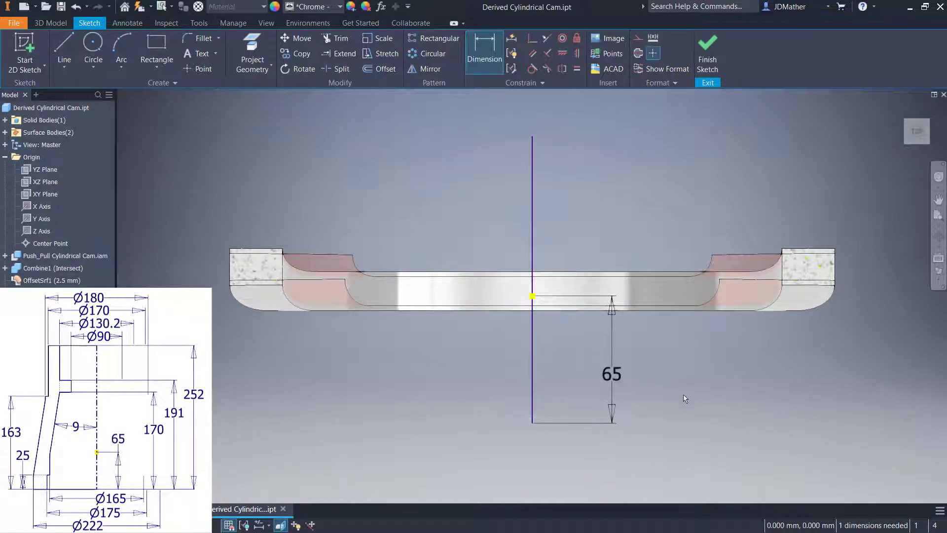
Step: Dimension the vertical line's overall length between its two endpoints as 252 mm
left_click(532, 422)
left_click(532, 136)
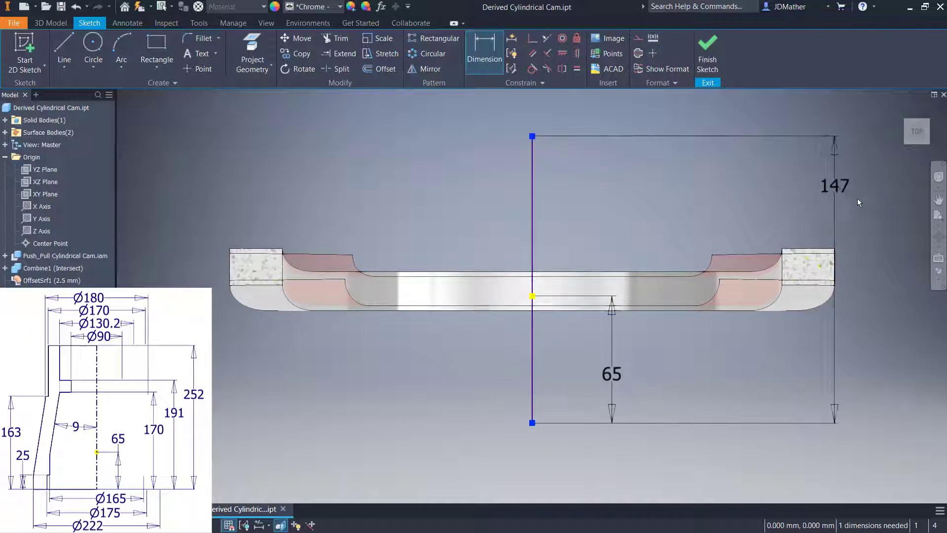
scroll(837, 211, "down", 2)
scroll(853, 232, "up", 3)
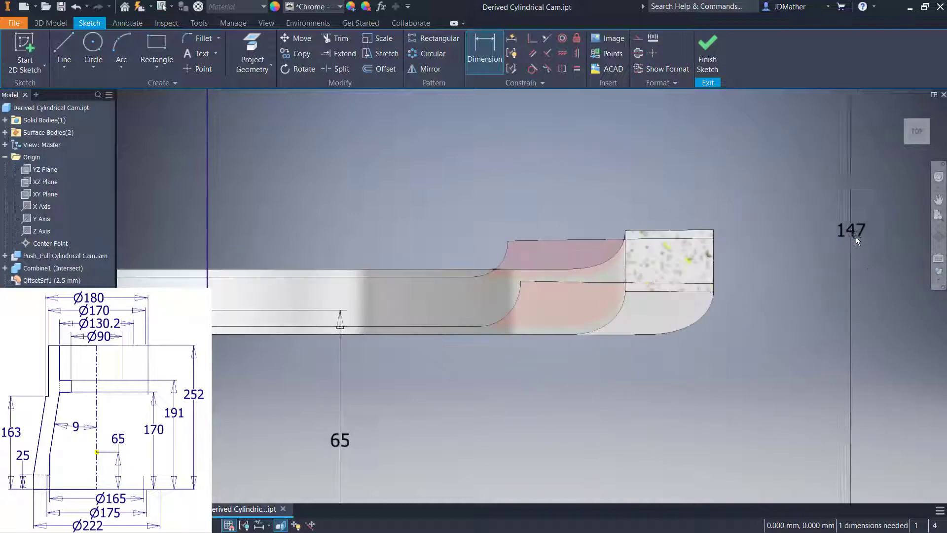
left_click(877, 241)
type("252")
key("Return")
scroll(877, 239, "down", 3)
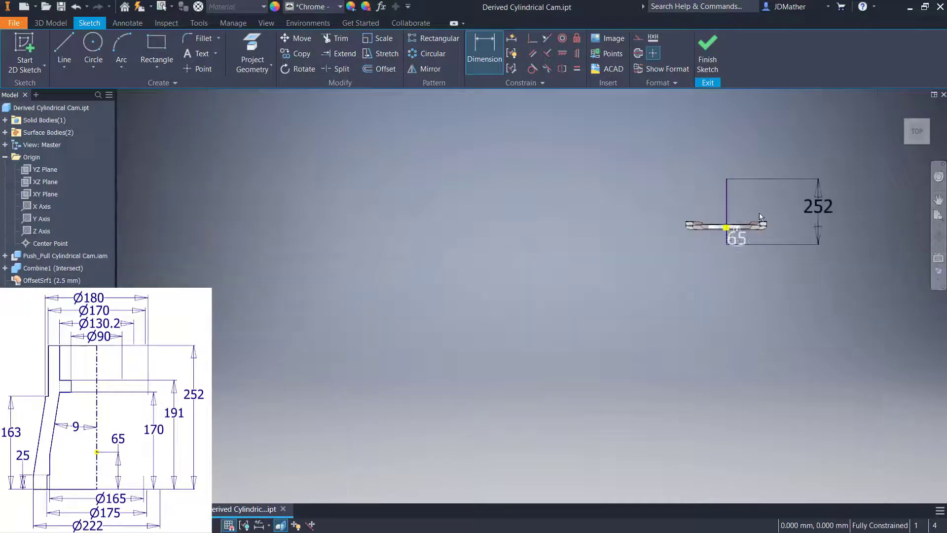
Step: Convert the 252 mm vertical sketch line to a centerline
scroll(819, 176, "up", 2)
scroll(819, 176, "up", 2)
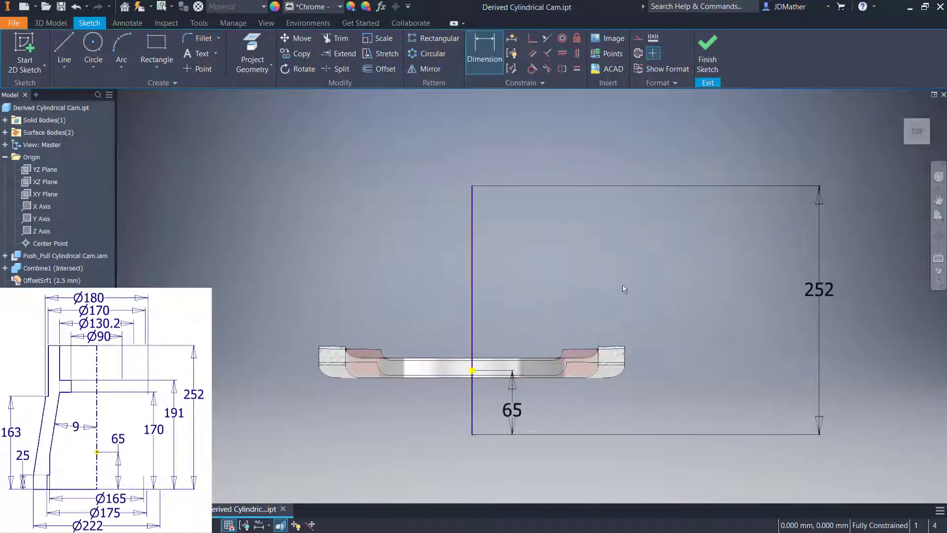
left_click(472, 197)
key("Escape")
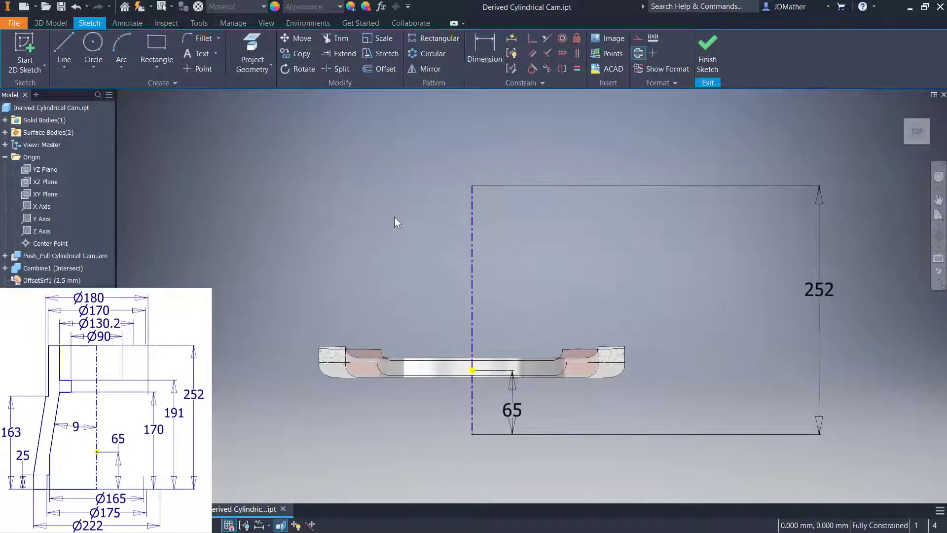
Step: Sketch a horizontal line about 78 mm long outward from the centerline's lower endpoint, ending in a vertical line about 18 mm high
left_click(63, 47)
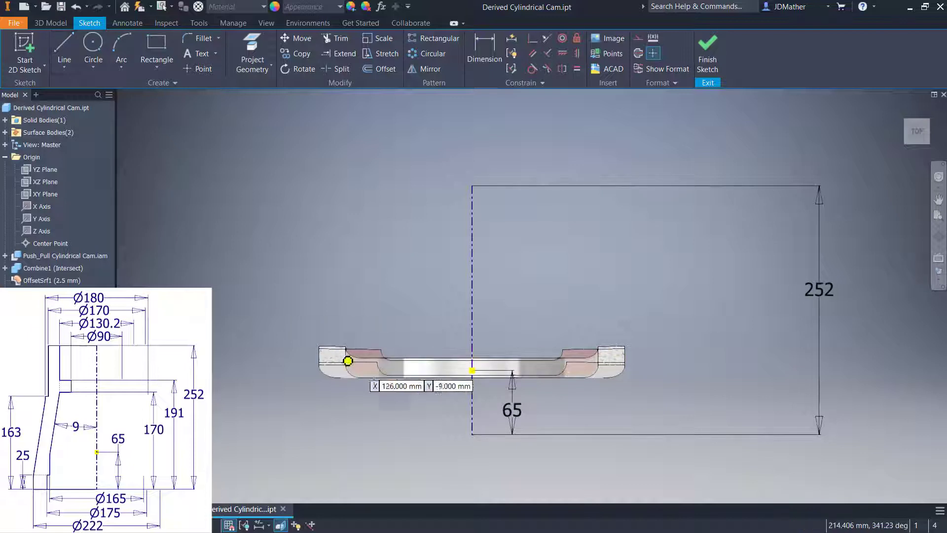
left_click(396, 434)
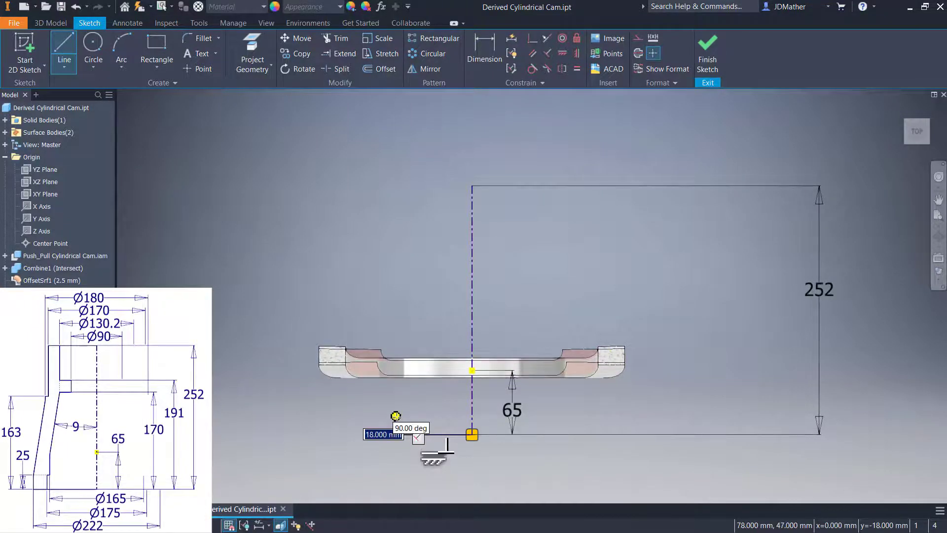
left_click(395, 416)
key("Escape")
Step: Dimension the short vertical line about the centerline with a diameter of 175 mm
left_click(483, 46)
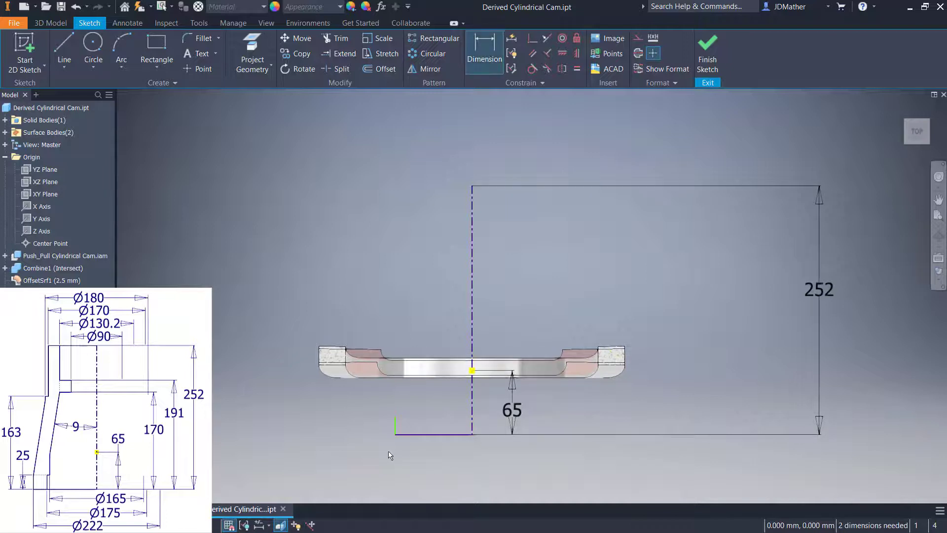
left_click(472, 425)
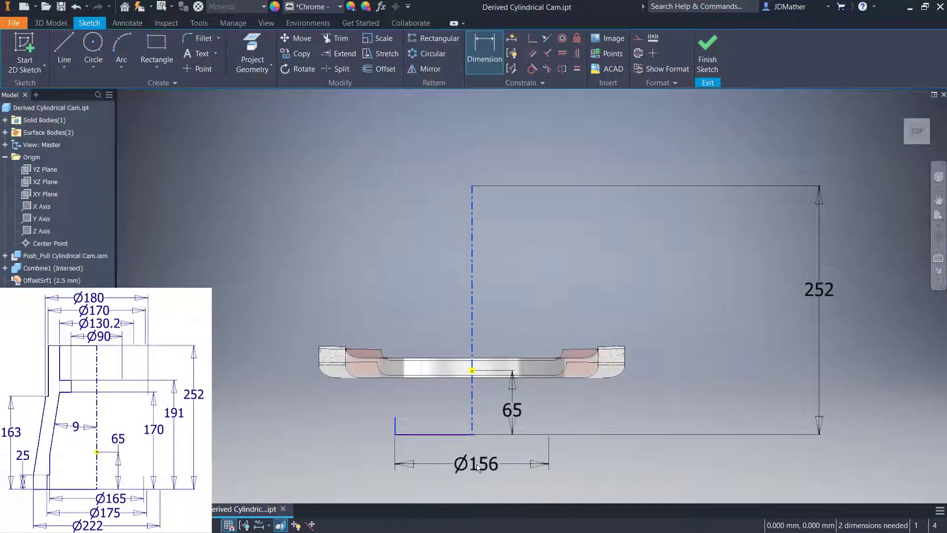
left_click(476, 470)
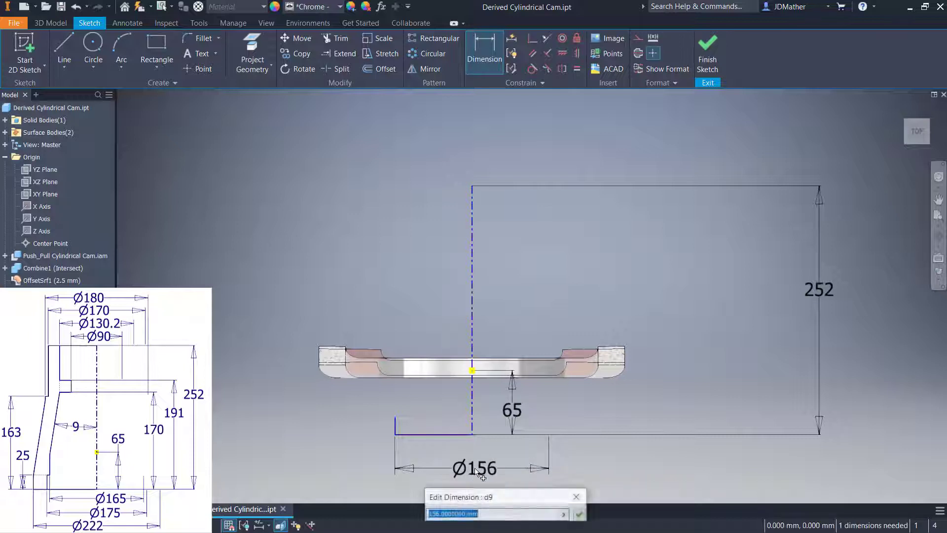
type("175")
key("Return")
Step: Sketch lines outward from the Ø175 wall closing a rectangle about 56.5 mm wide and 18 mm high, and make its upper edge construction geometry
key("l")
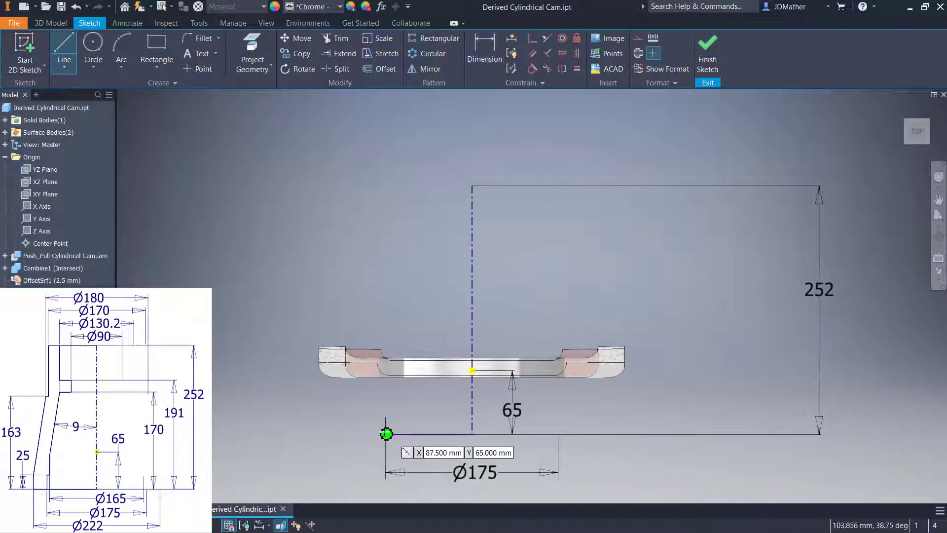
left_click(386, 434)
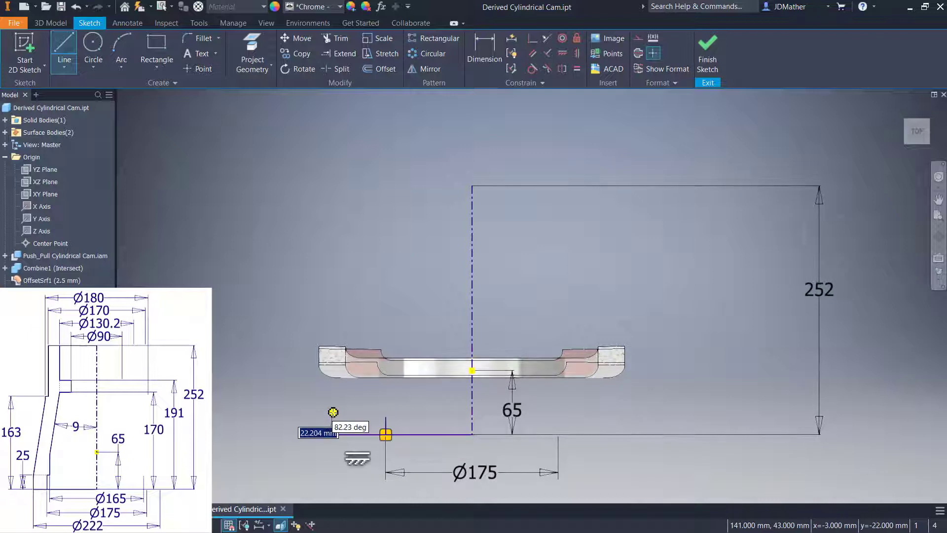
left_click(330, 434)
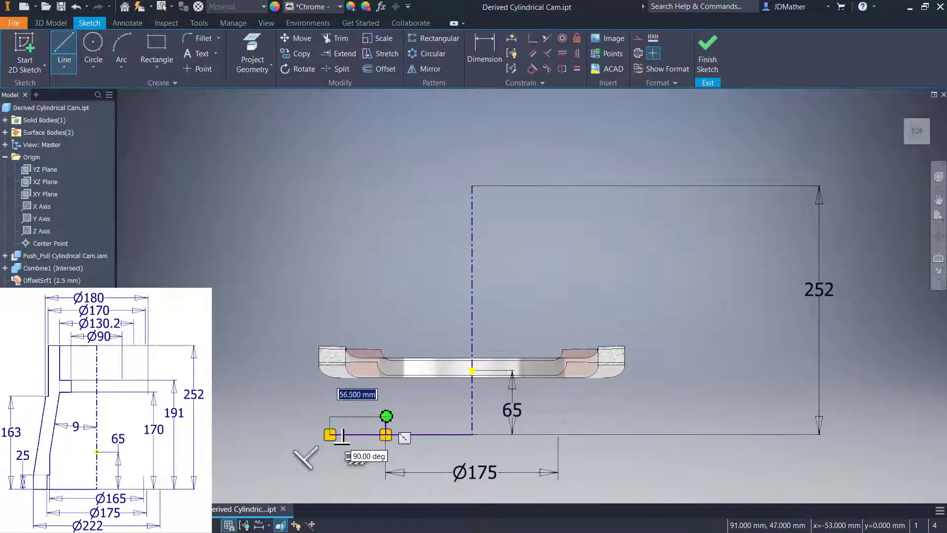
left_click(386, 415)
left_click(385, 434)
key("Escape")
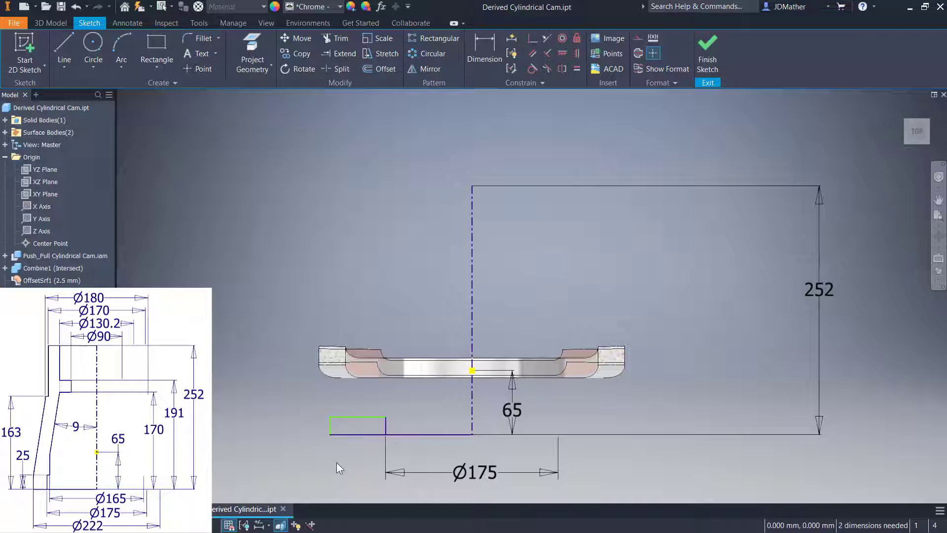
right_click(356, 417)
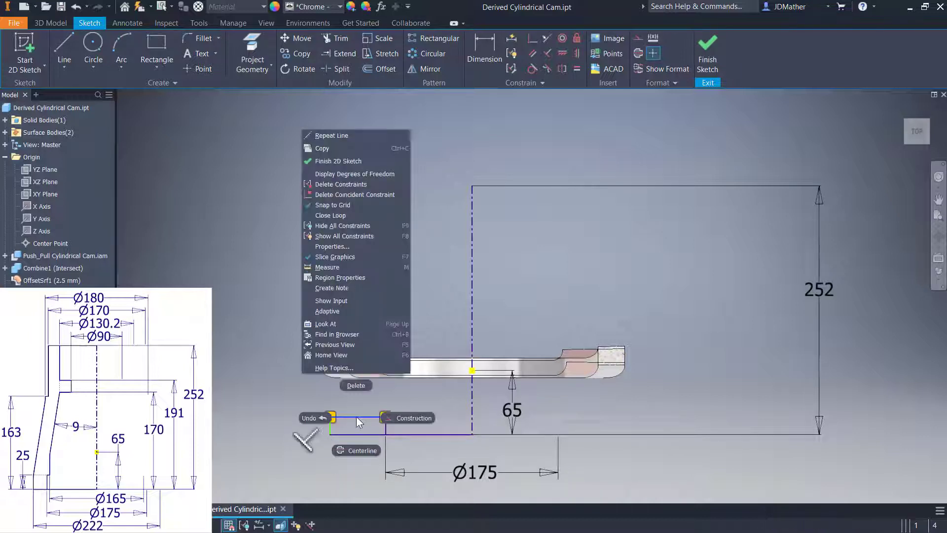
left_click(395, 418)
Step: Dimension the rectangle's outer vertical edge about the centerline with a diameter of 222 mm
left_click(484, 49)
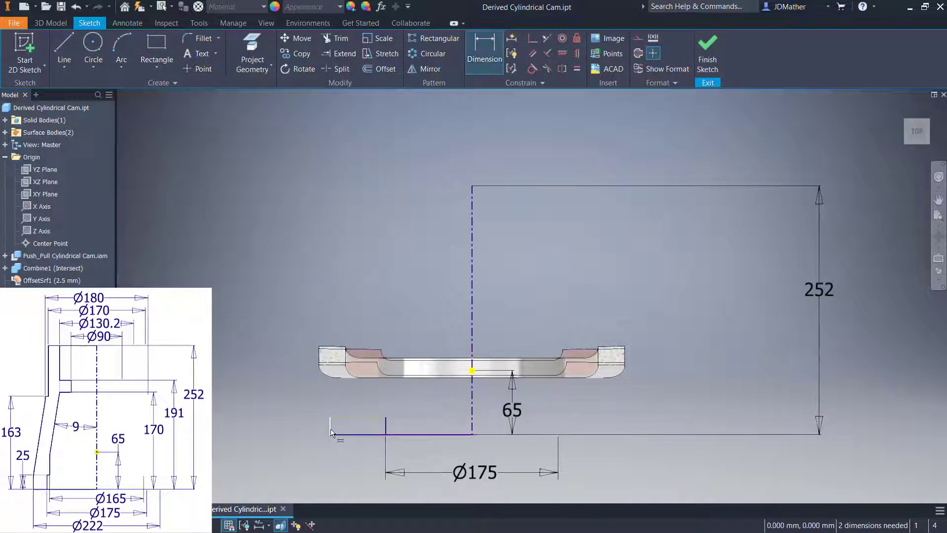
left_click(336, 430)
left_click(473, 414)
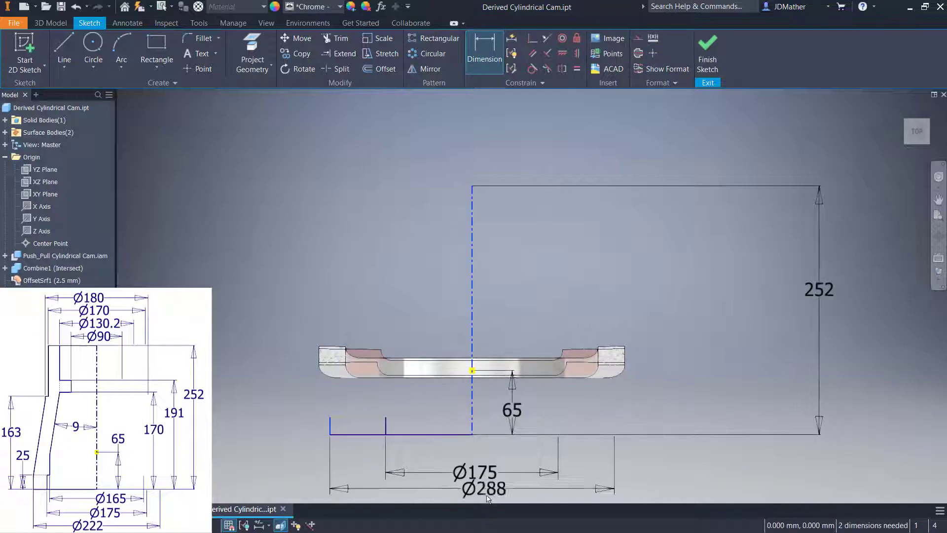
left_click(493, 498)
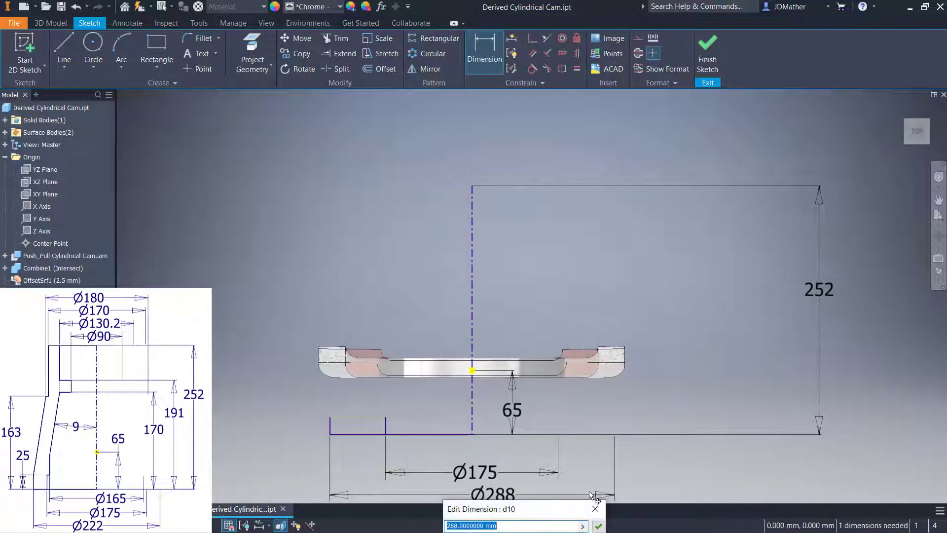
type("222")
key("Return")
Step: Dimension the height of the rectangle's outer vertical edge as 25 mm
left_click(363, 426)
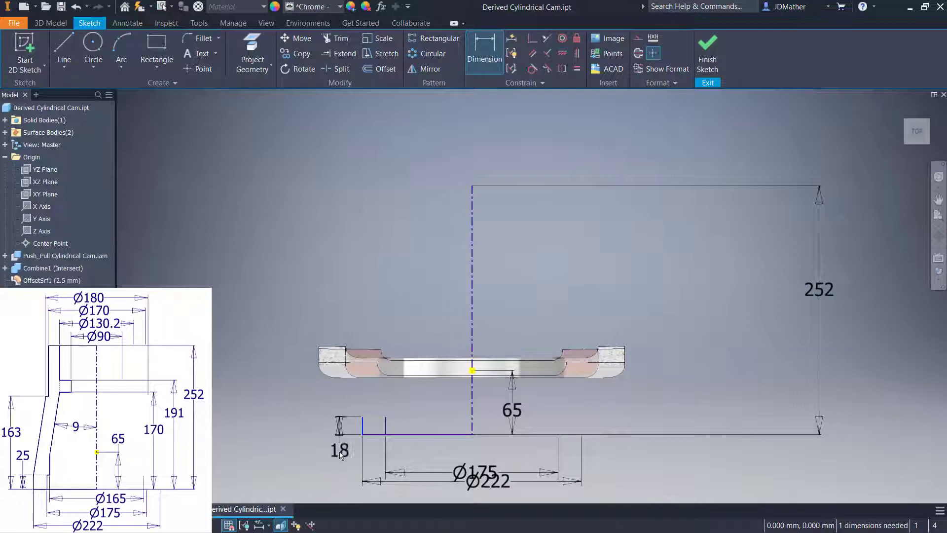
left_click(331, 461)
type("25")
key("Return")
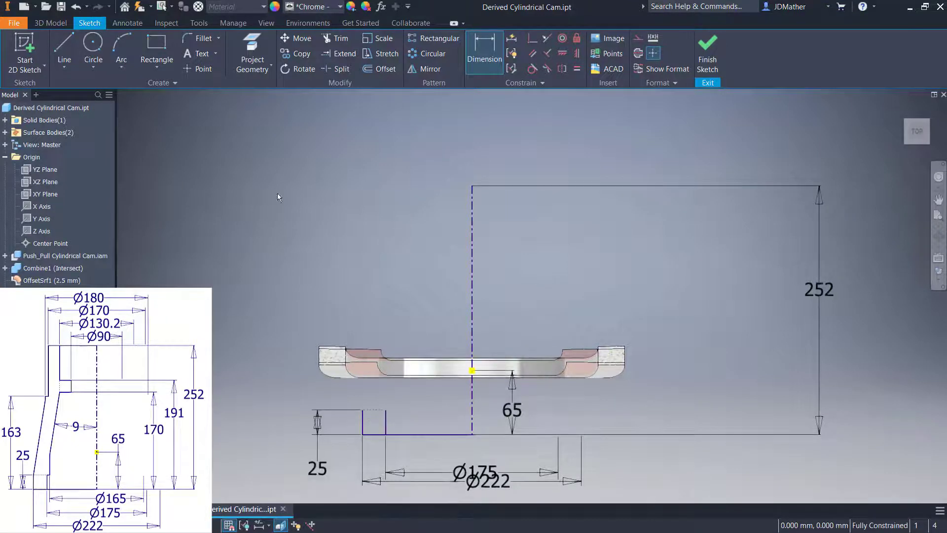
Step: Sketch a short inward horizontal step from the top of the Ø175 wall, followed by a vertical line about 25 mm high
left_click(66, 45)
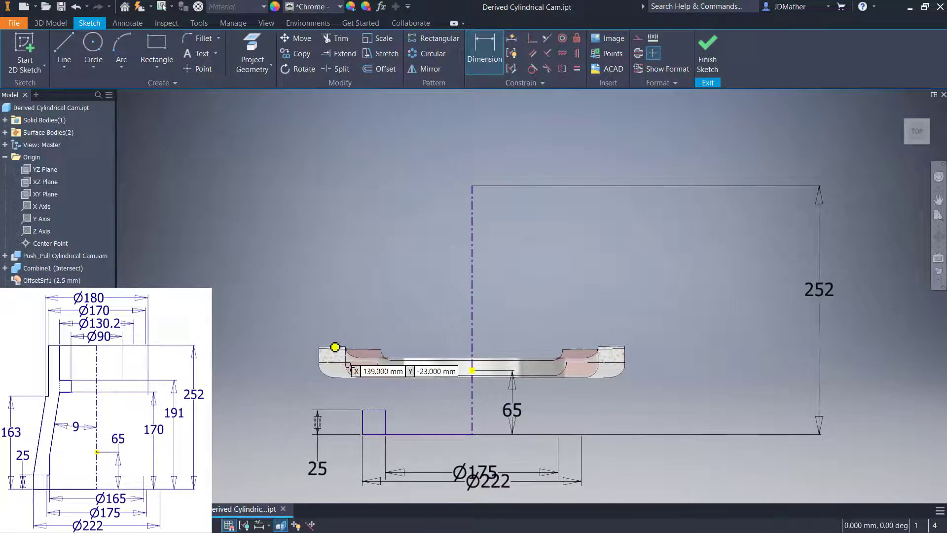
left_click(385, 410)
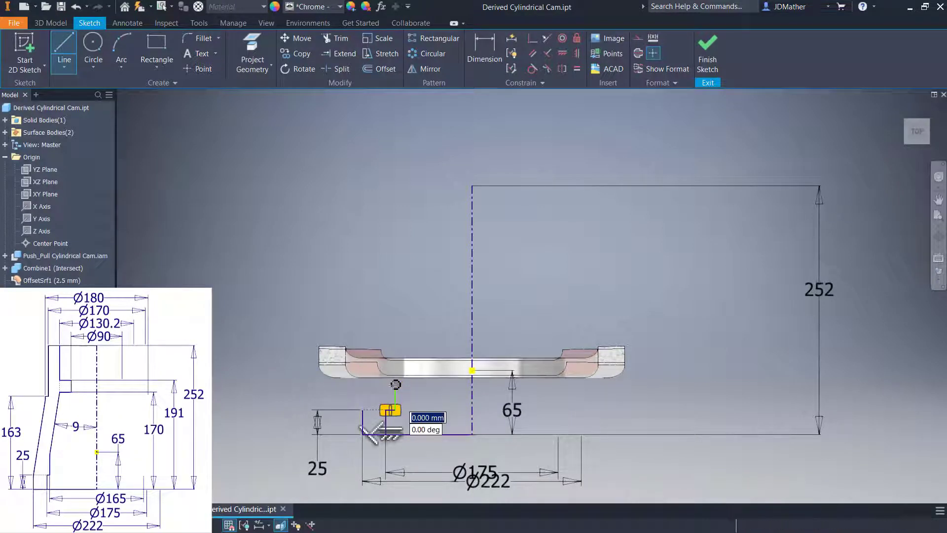
right_click(395, 386)
left_click(435, 386)
Step: Dimension the vertical line above the inward step about the centerline with a diameter of 165 mm
left_click(480, 46)
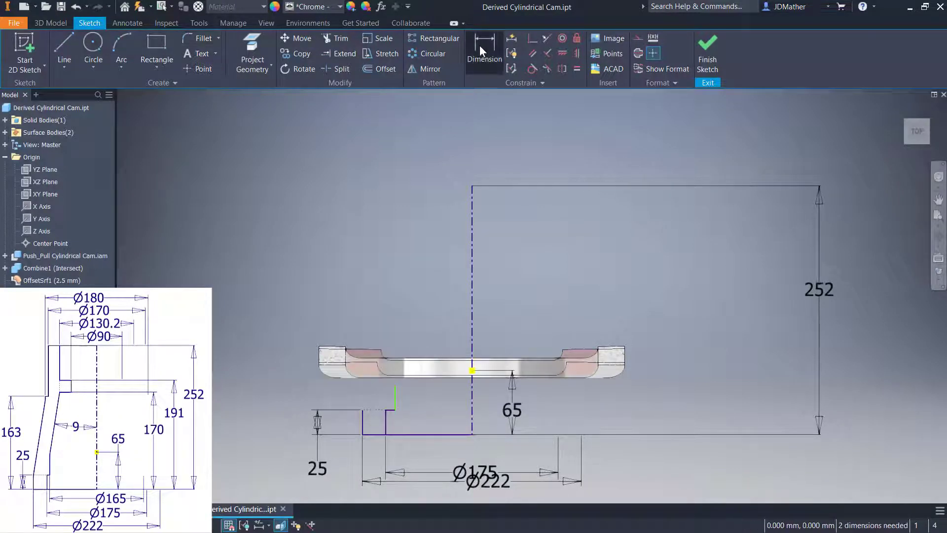
left_click(398, 400)
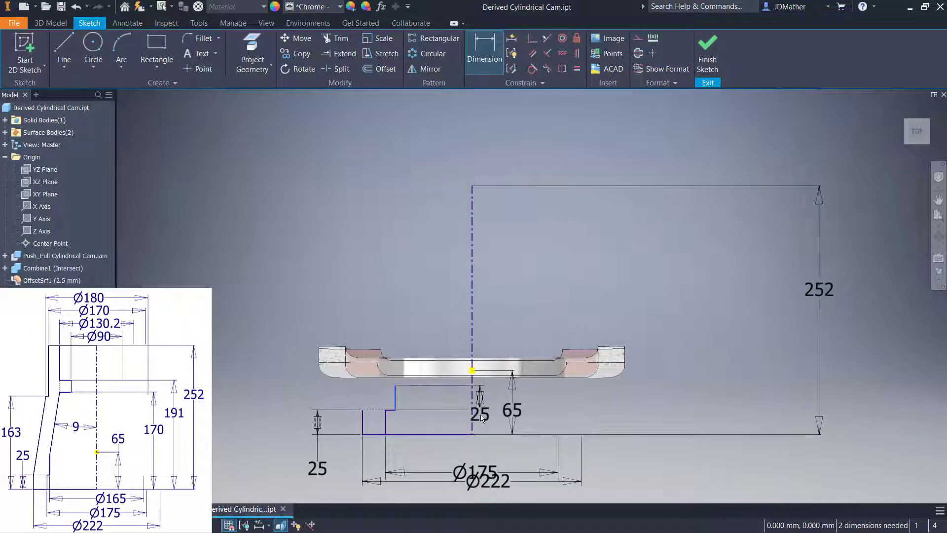
left_click(473, 416)
left_click(472, 459)
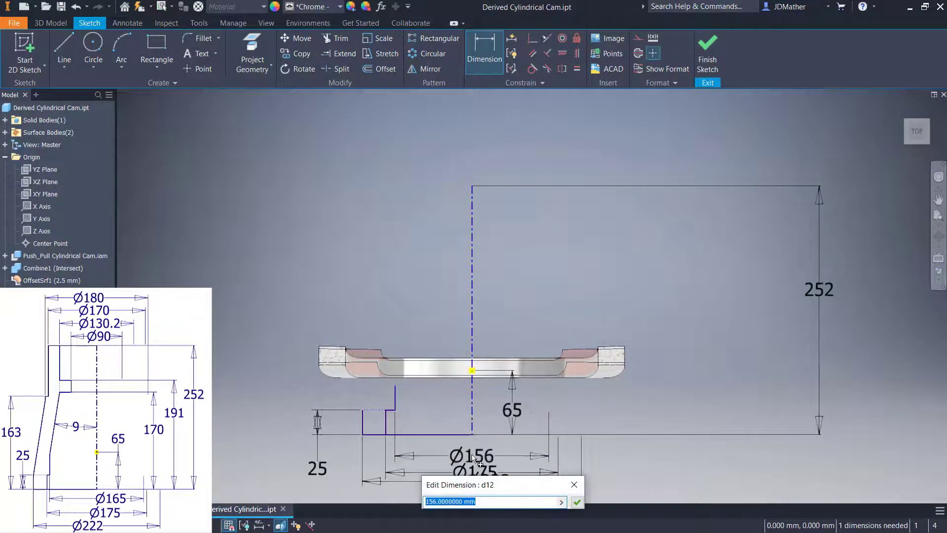
type("165")
key("Return")
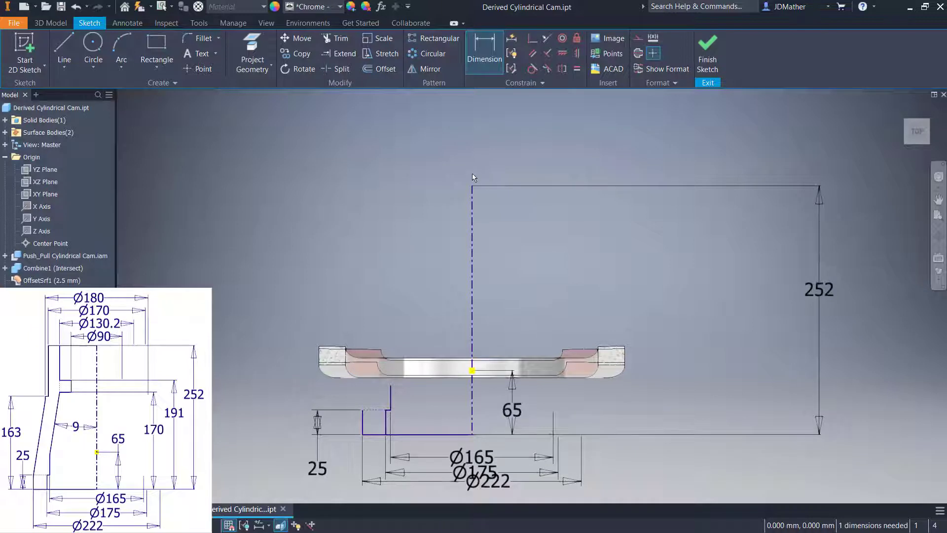
Step: Sketch a horizontal line about 60 mm long outward from the centerline's upper endpoint
left_click(65, 45)
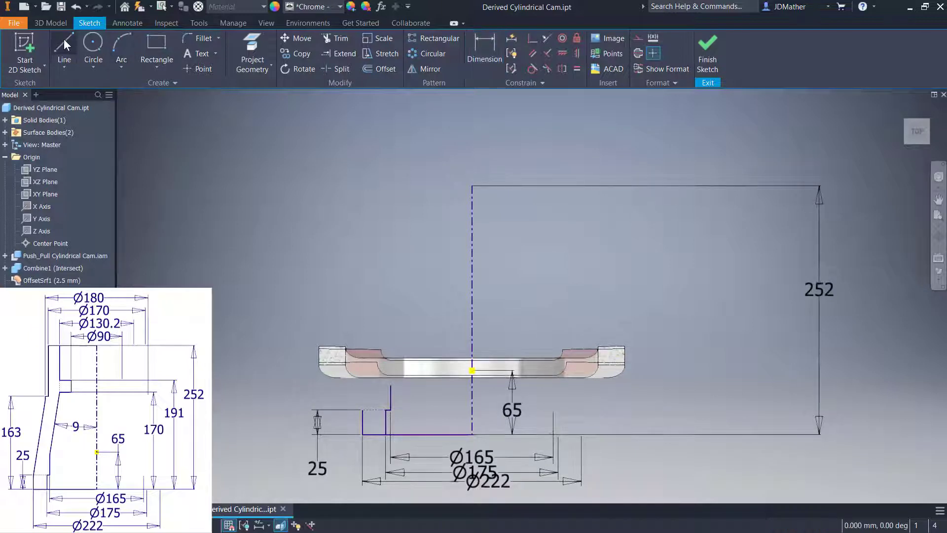
left_click(473, 185)
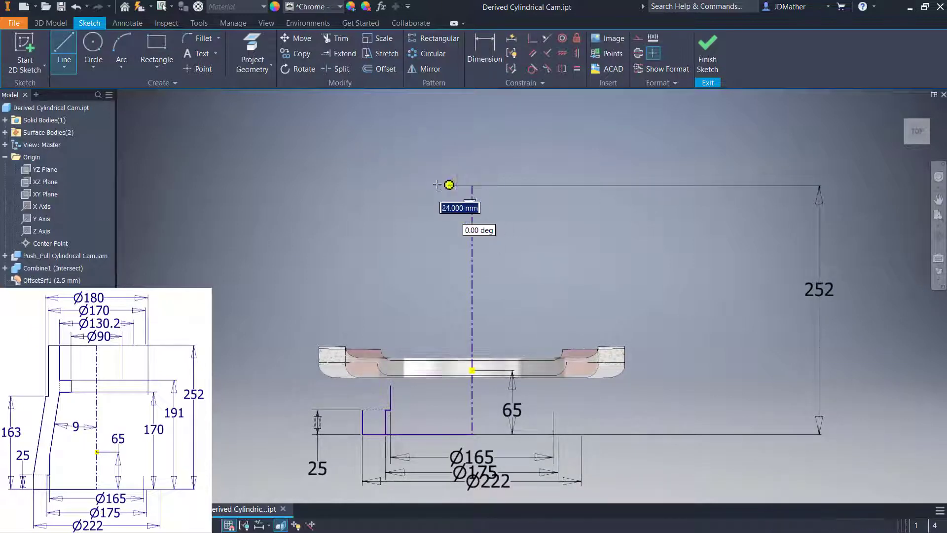
left_click(414, 186)
key("Escape")
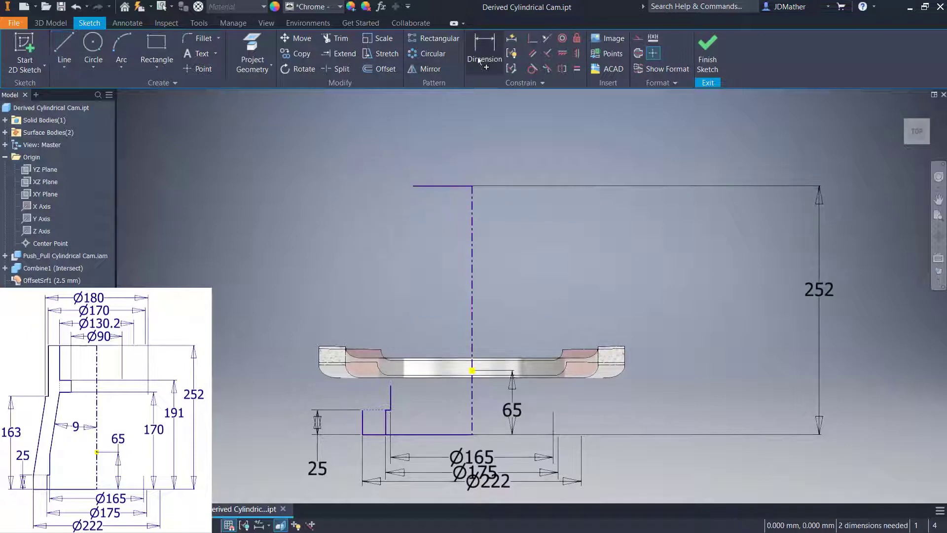
Step: Dimension the upper horizontal line's outer endpoint about the centerline with a diameter of 90 mm
left_click(477, 57)
left_click(413, 185)
left_click(473, 212)
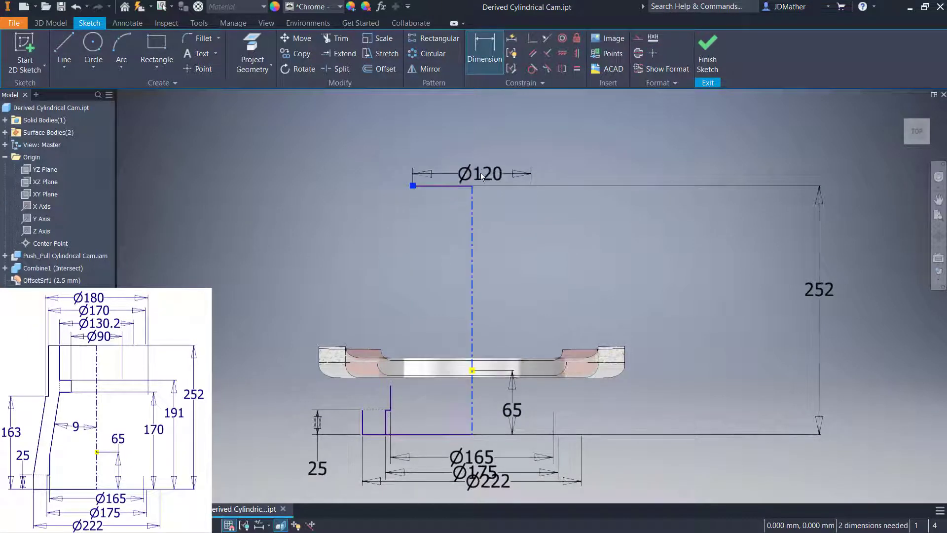
left_click(478, 154)
type("90")
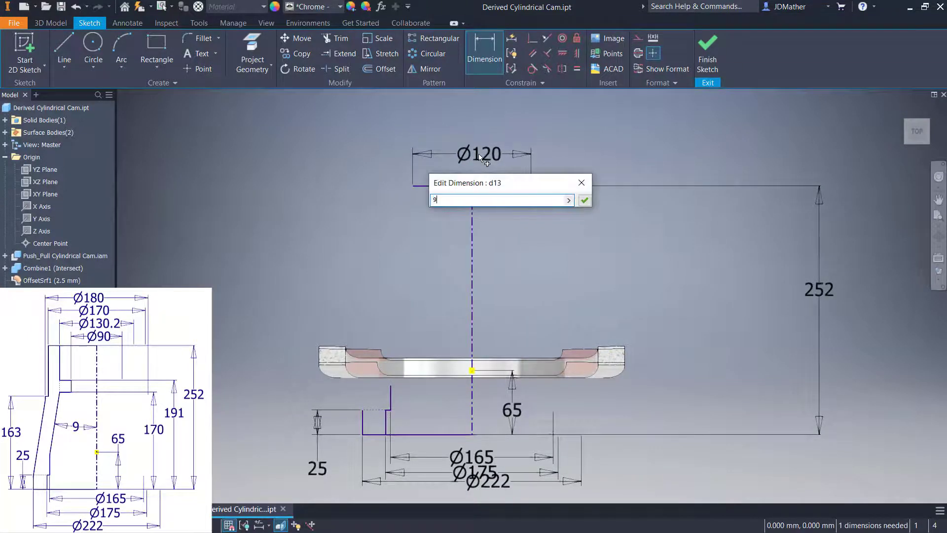
key("Return")
Step: Sketch a stepped line chain from the Ø90 line's outer endpoint going down, inward, down about 30 mm and back outward
key("l")
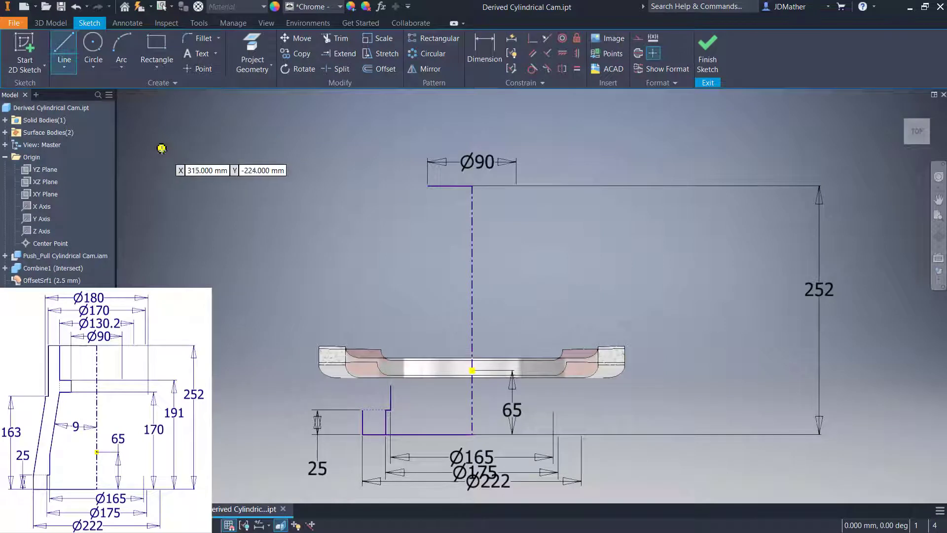
left_click(427, 185)
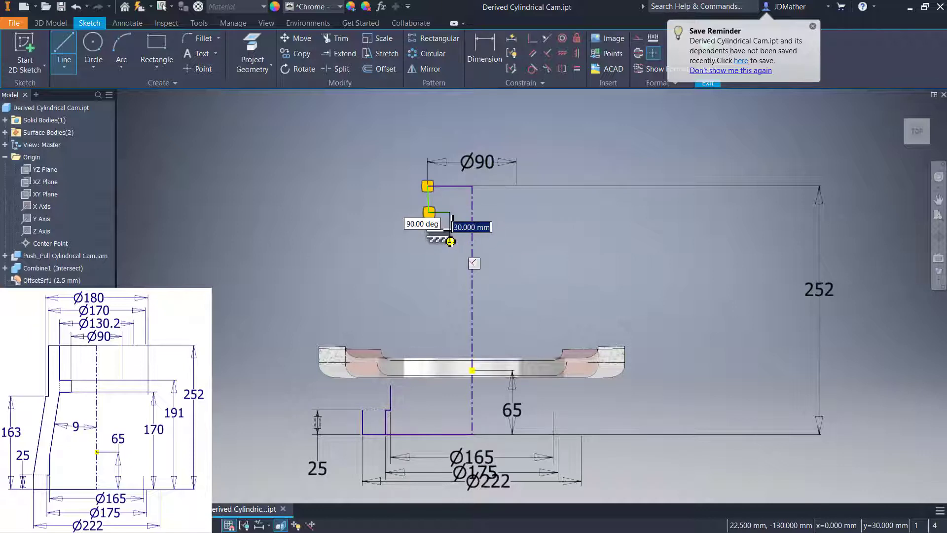
left_click(450, 212)
right_click(416, 241)
left_click(447, 245)
Step: Apply a vertical constraint to the slanted first segment below the Ø90 line
scroll(390, 202, "up", 5)
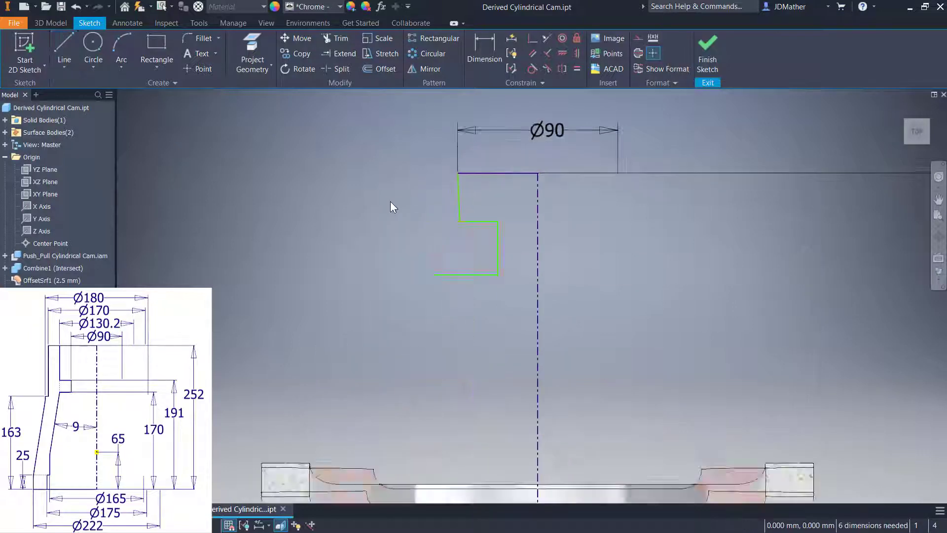
scroll(436, 193, "down", 3)
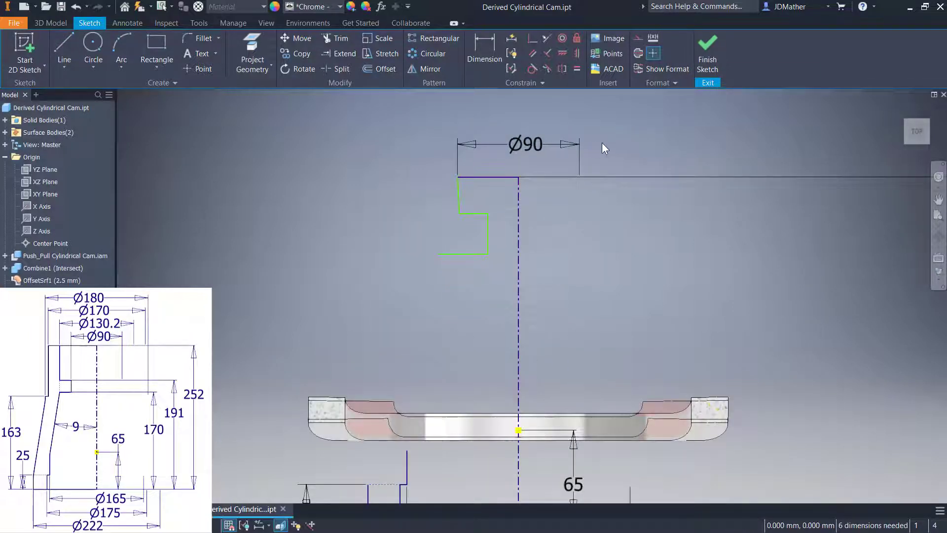
left_click(577, 54)
left_click(458, 200)
right_click(425, 197)
left_click(445, 195)
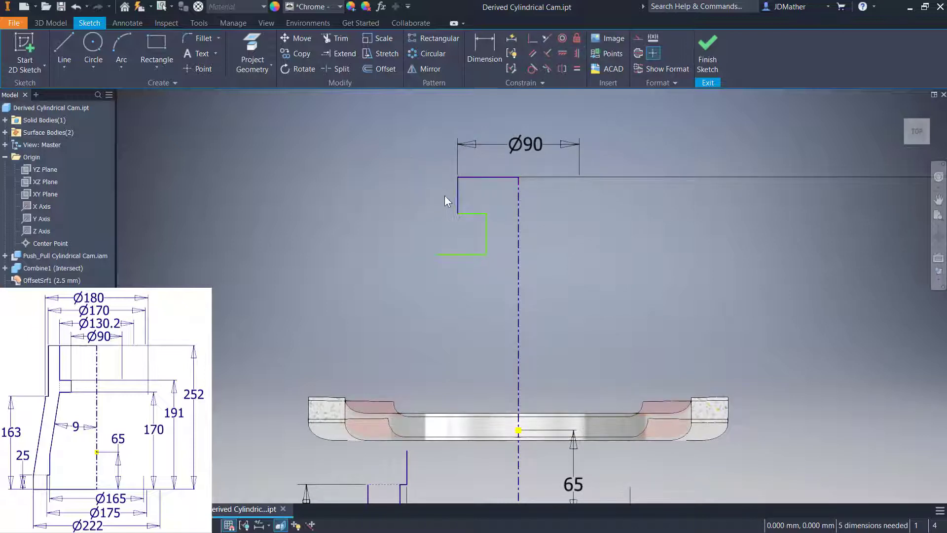
Step: Finish the profile sketch
scroll(397, 258, "down", 2)
scroll(458, 190, "up", 2)
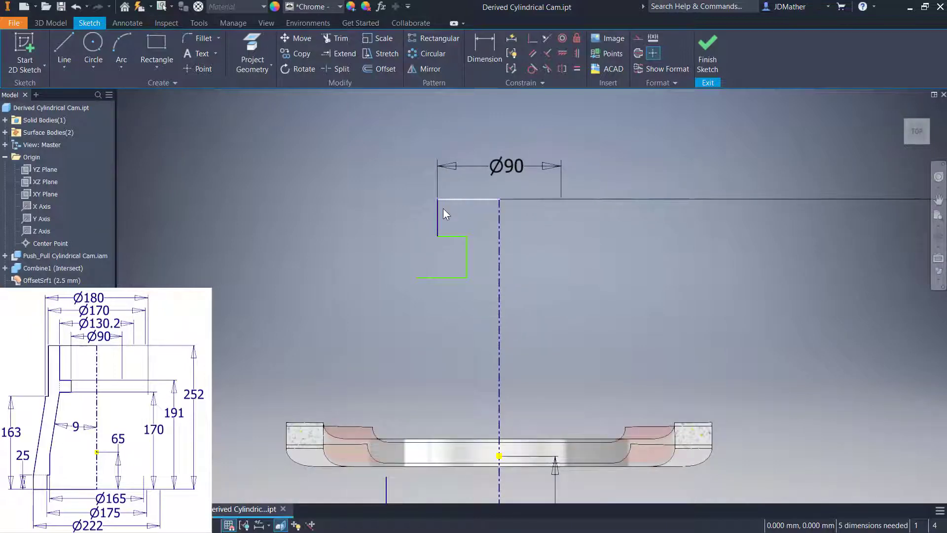
left_click(702, 45)
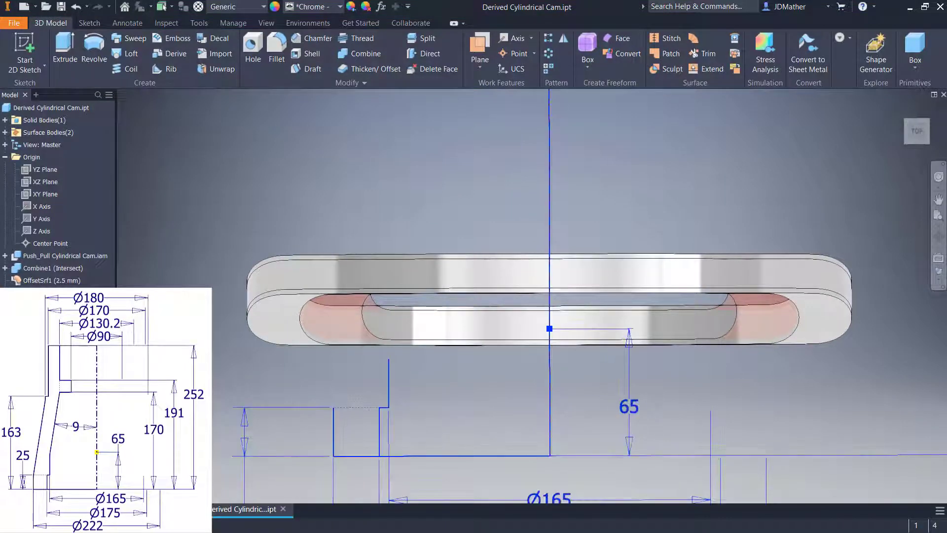
Step: Reopen the profile sketch for editing and slice the model graphics at the sketch plane
scroll(573, 301, "up", 2)
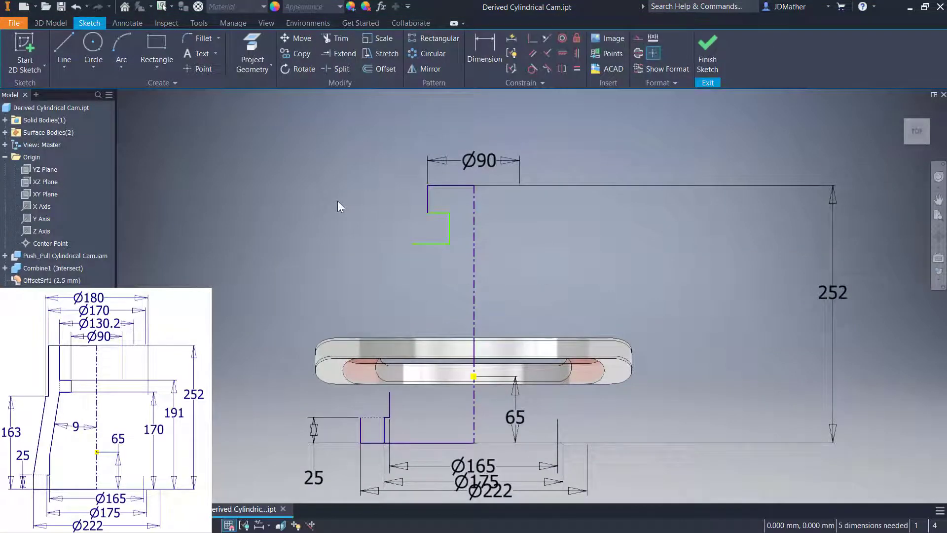
key("F7")
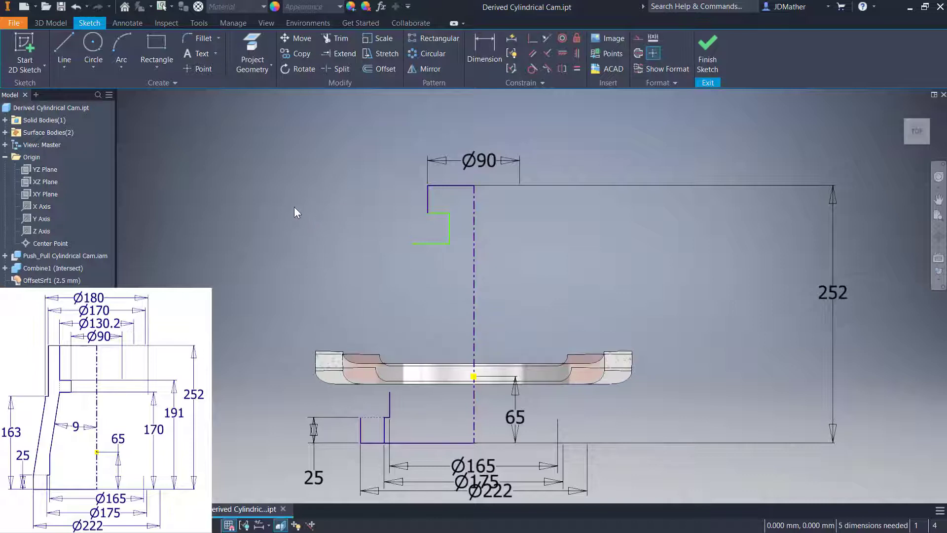
Step: Add a diameter dimension about the centerline to the inner vertical line of the upper stepped chain
scroll(294, 208, "up", 2)
left_click(494, 39)
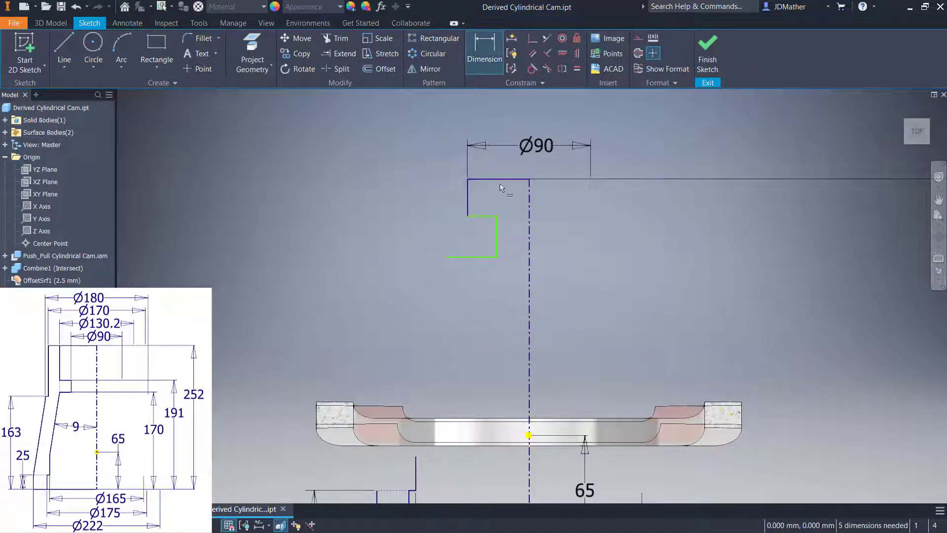
left_click(496, 239)
left_click(529, 239)
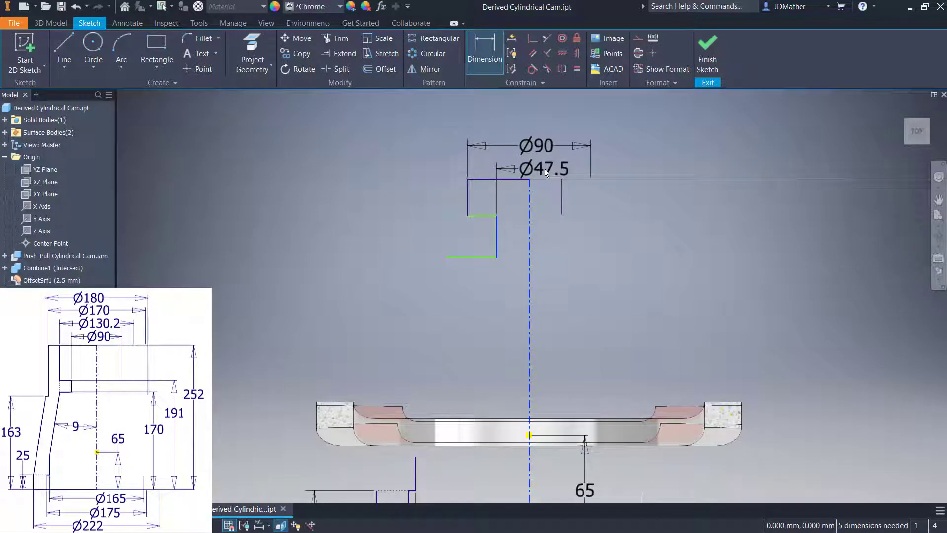
left_click(545, 167)
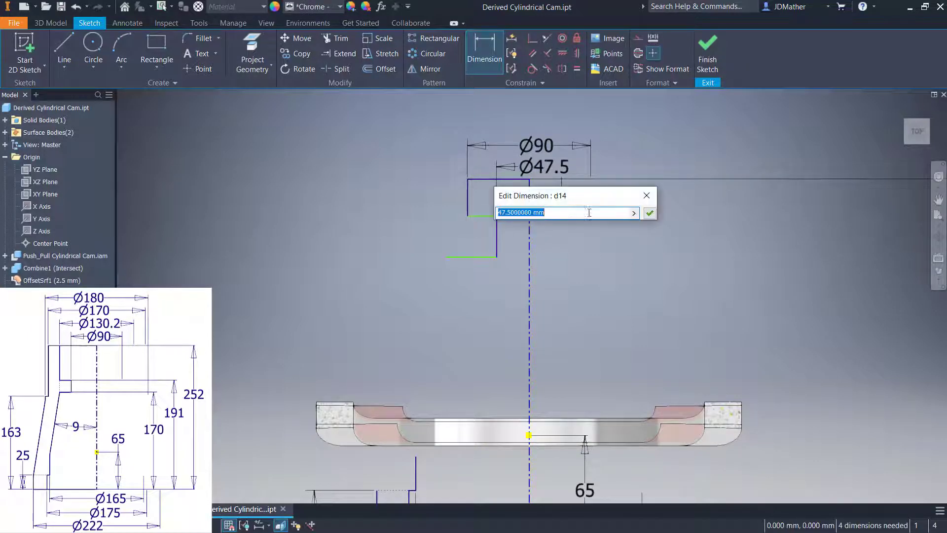
left_click(649, 212)
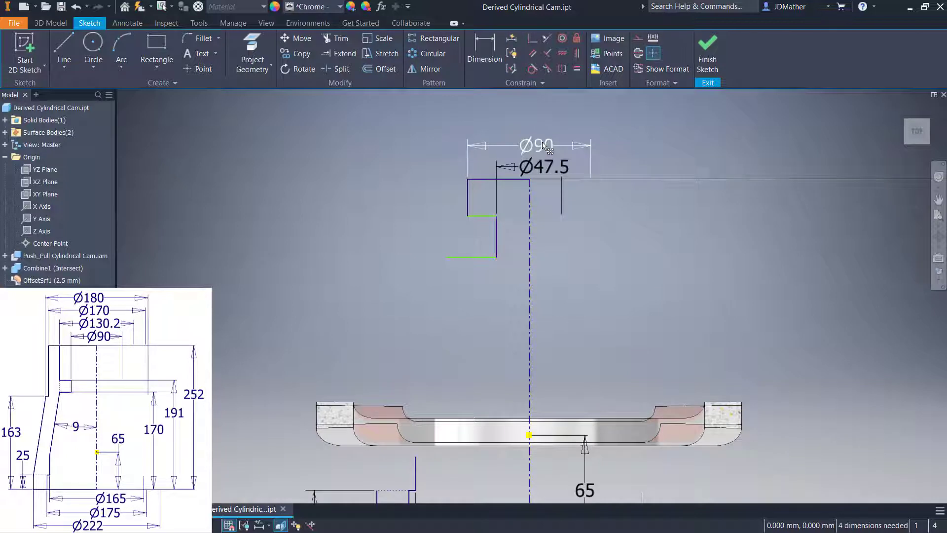
Step: Set the top line's diameter to 130.2 mm and the inner vertical line's diameter to 90 mm
double_click(544, 144)
type("130.2")
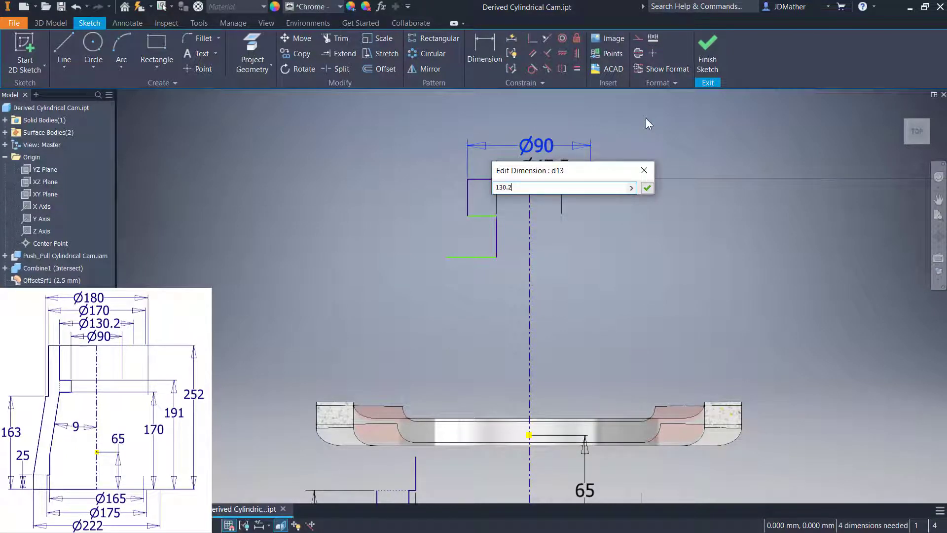
key("Return")
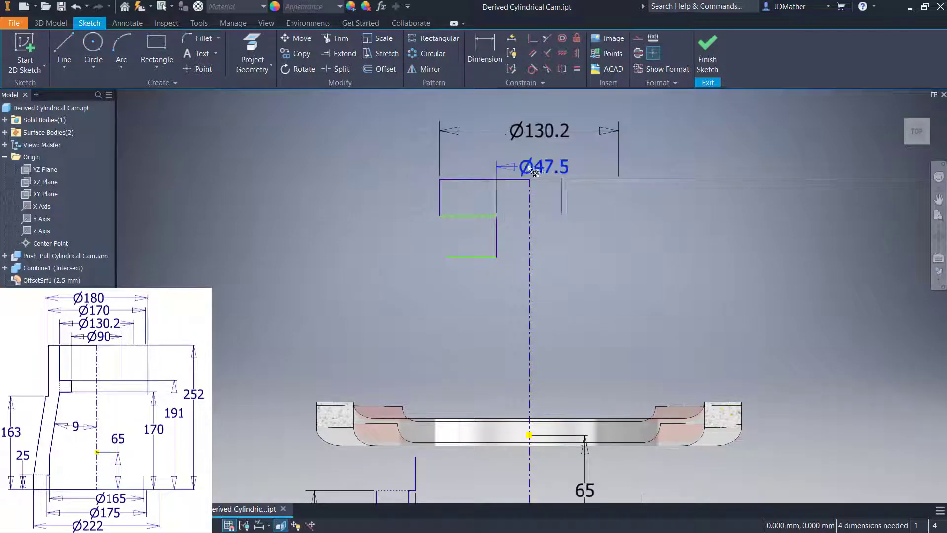
double_click(542, 167)
type("90")
key("Return")
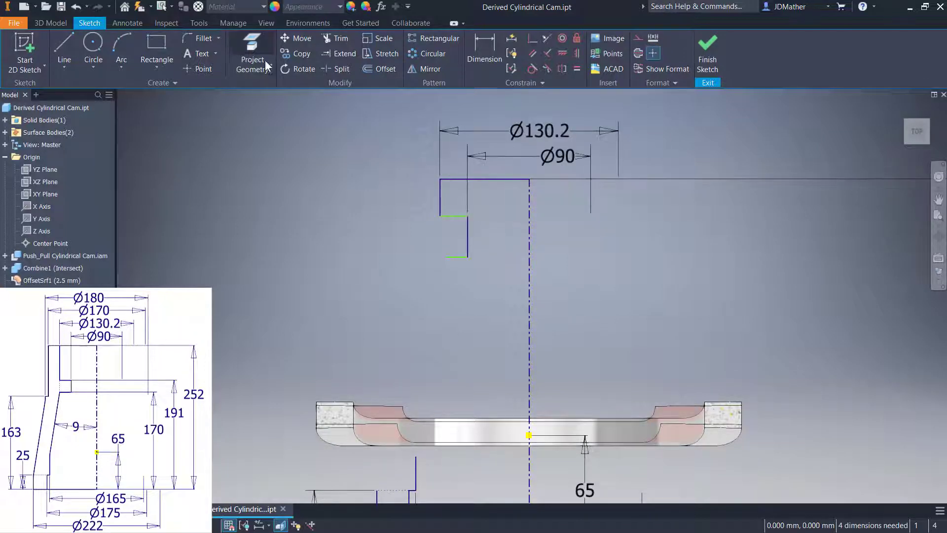
Step: Dimension the height of the stepped chain's lowest horizontal line from the centerline's base endpoint
left_click(478, 39)
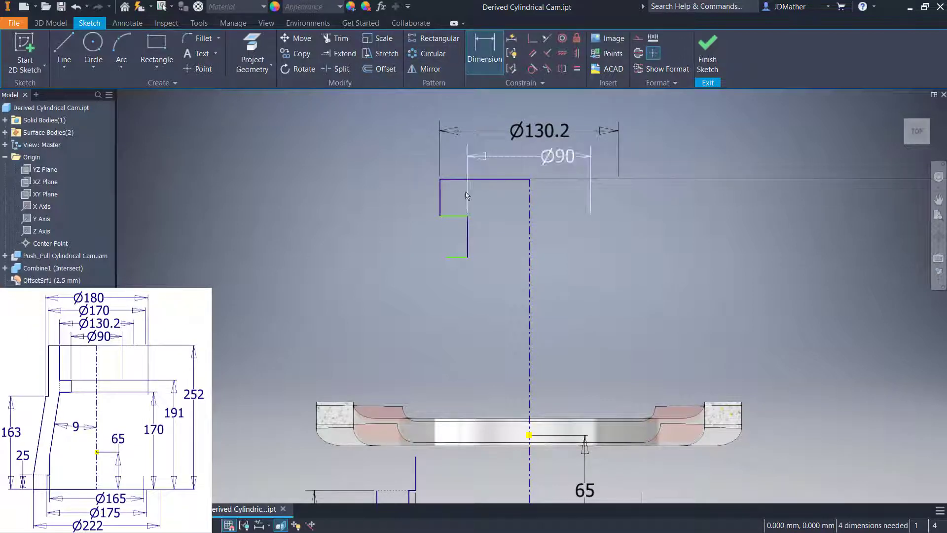
left_click(460, 259)
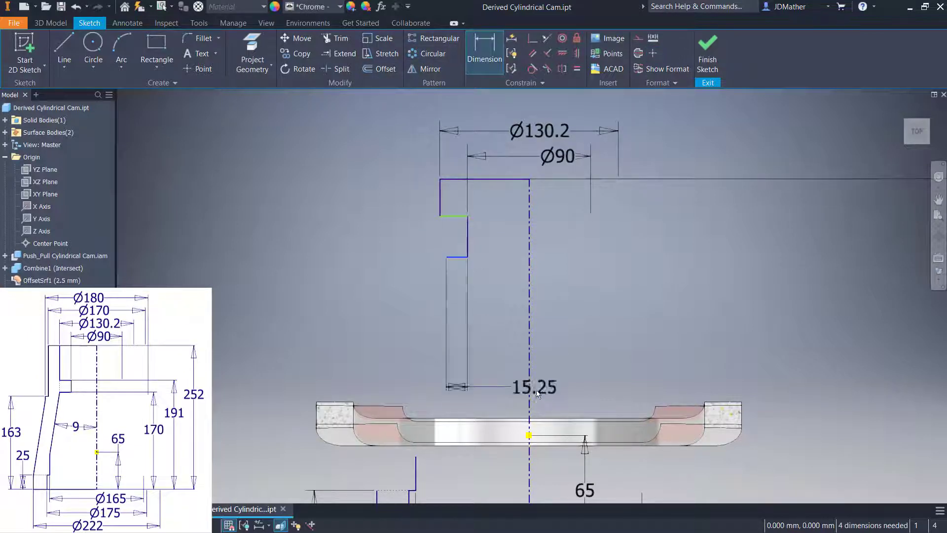
scroll(540, 387, "down", 3)
left_click(534, 392)
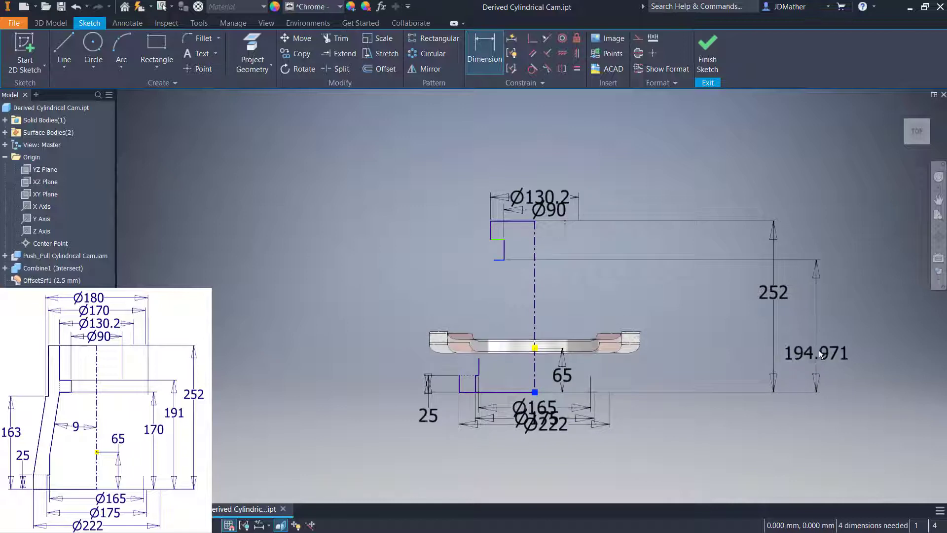
Step: Dimension the inner ledge's lower edge at 170 mm and its upper edge at 191 mm above the base line
left_click(733, 341)
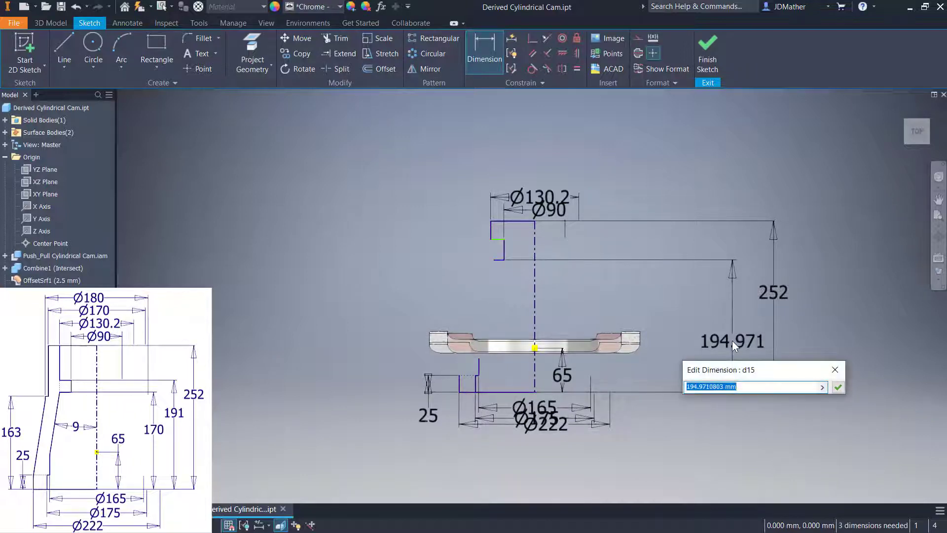
type("170")
key("Return")
left_click(495, 240)
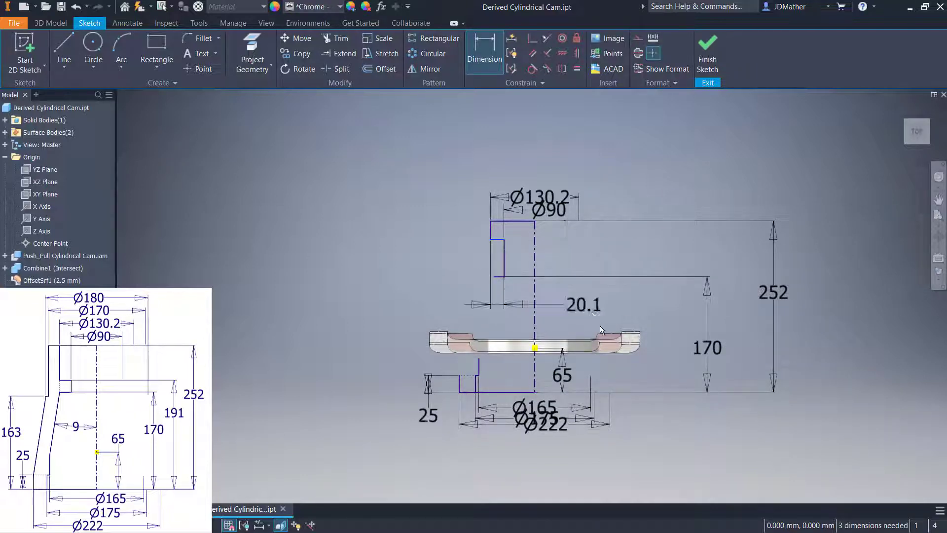
left_click(548, 392)
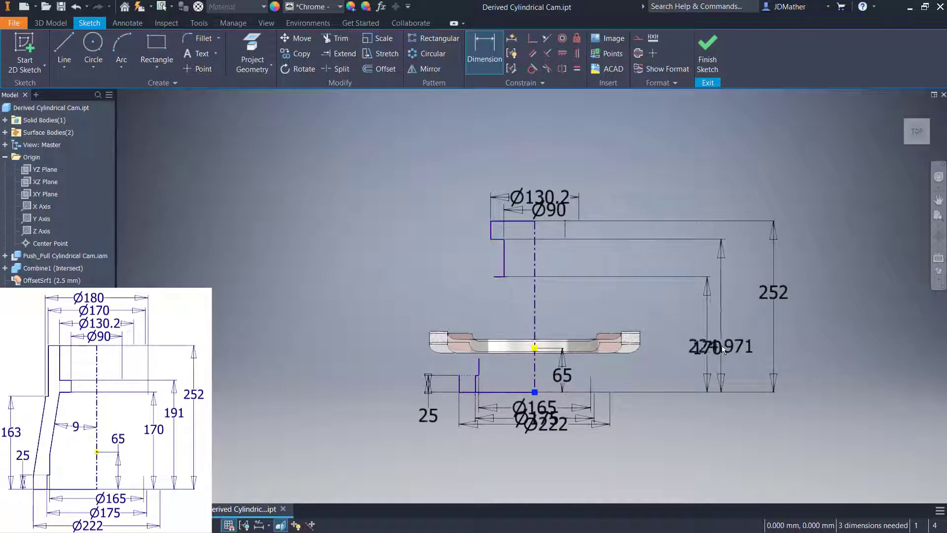
left_click(740, 319)
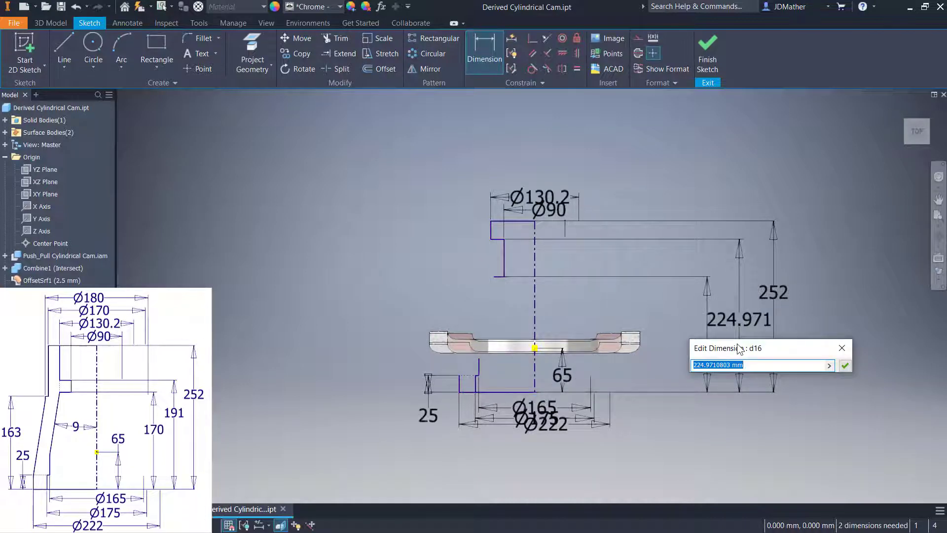
type("191")
key("Return")
Step: Draw a slanted line from the outer end of the inner ledge to the top of the short vertical line near the base
scroll(471, 279, "up", 2)
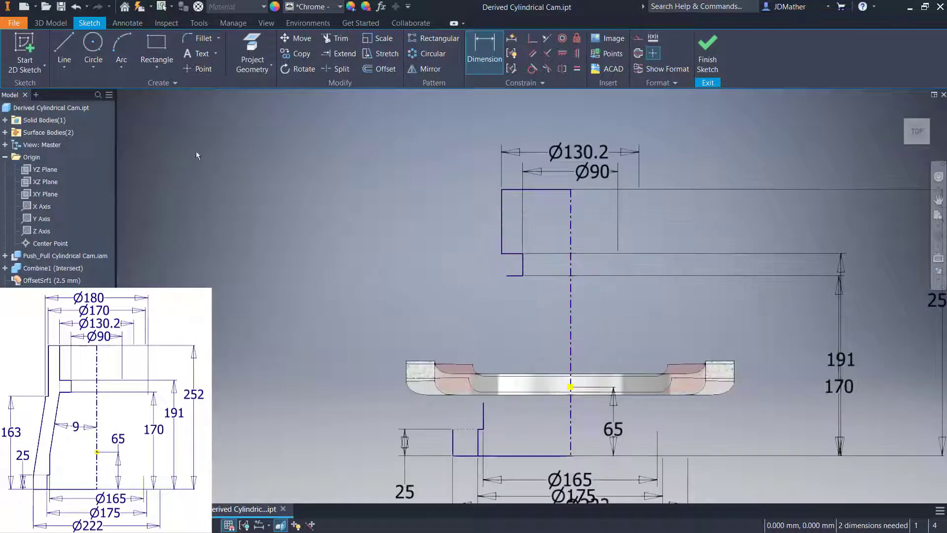
left_click(64, 54)
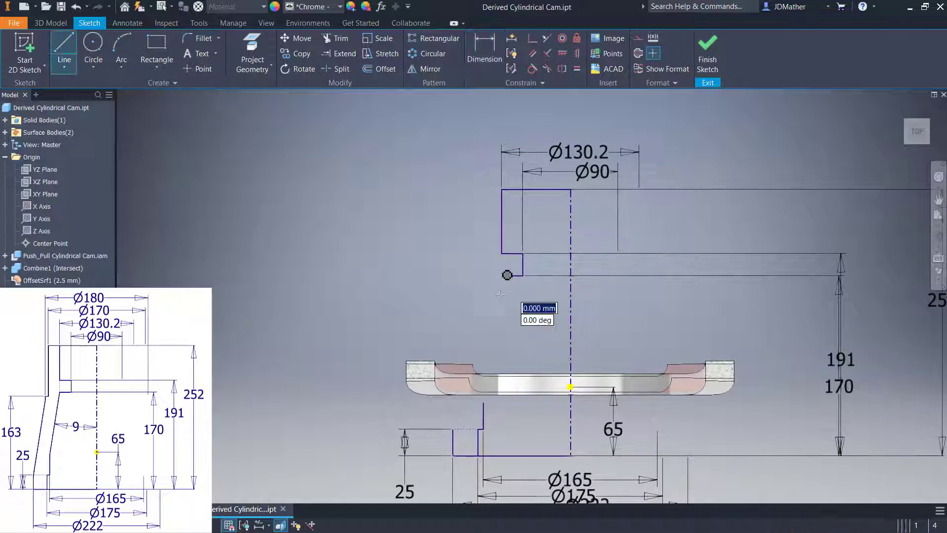
left_click(484, 403)
key("Escape")
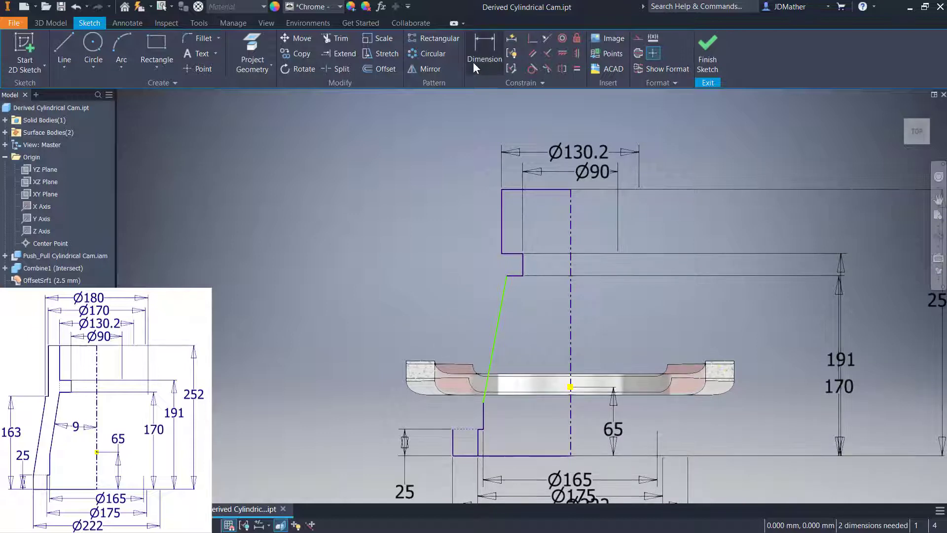
Step: Dimension the angle between the slanted line and the centerline as 9 degrees, with the precision set to zero decimals
key("d")
left_click(503, 315)
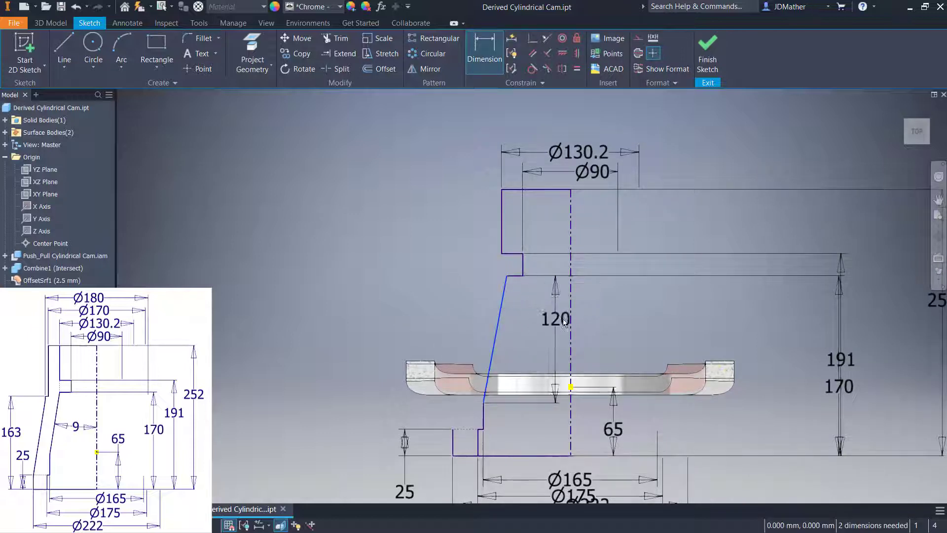
left_click(571, 320)
left_click(532, 339)
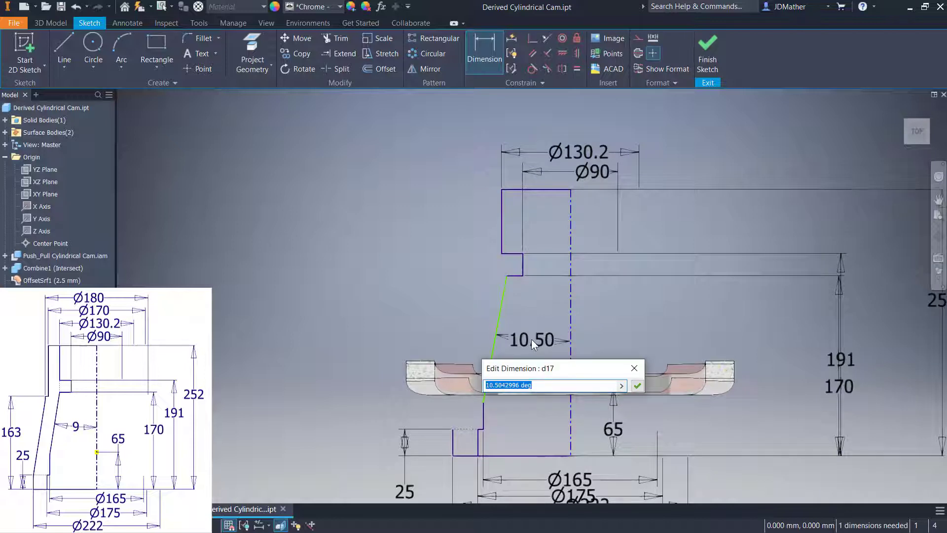
type("9")
left_click(621, 385)
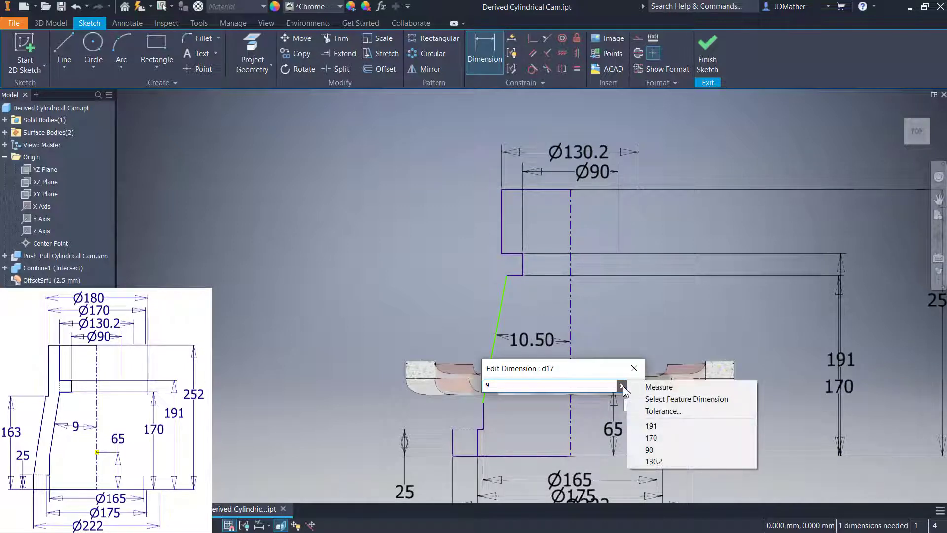
left_click(661, 410)
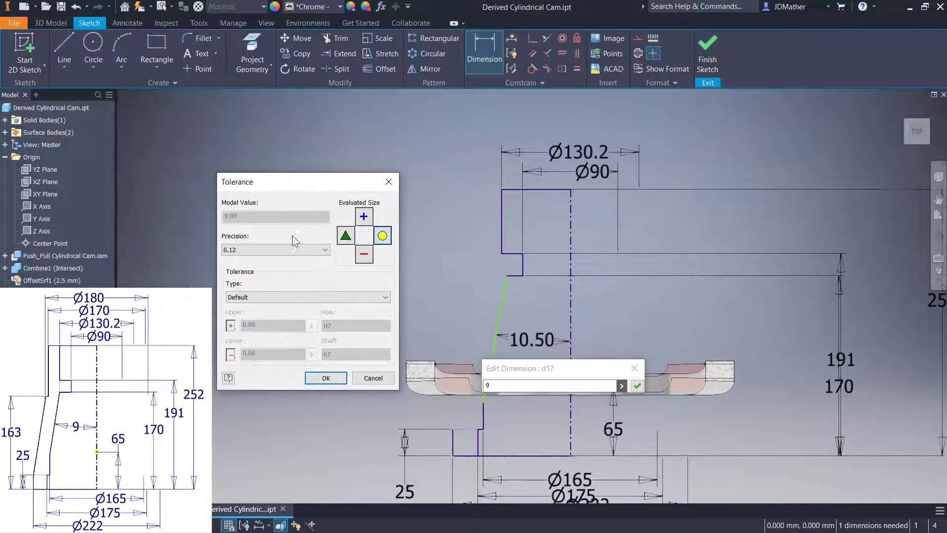
left_click(289, 249)
left_click(233, 269)
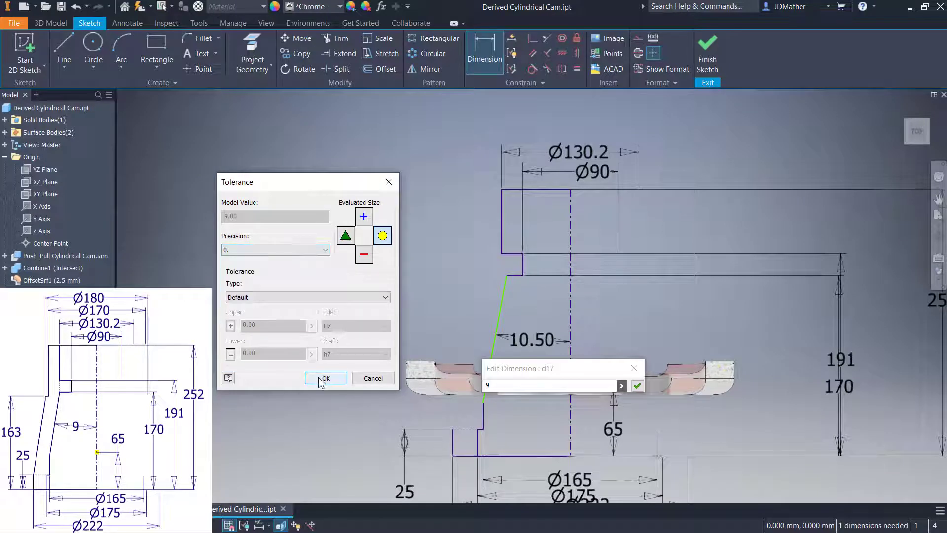
left_click(323, 379)
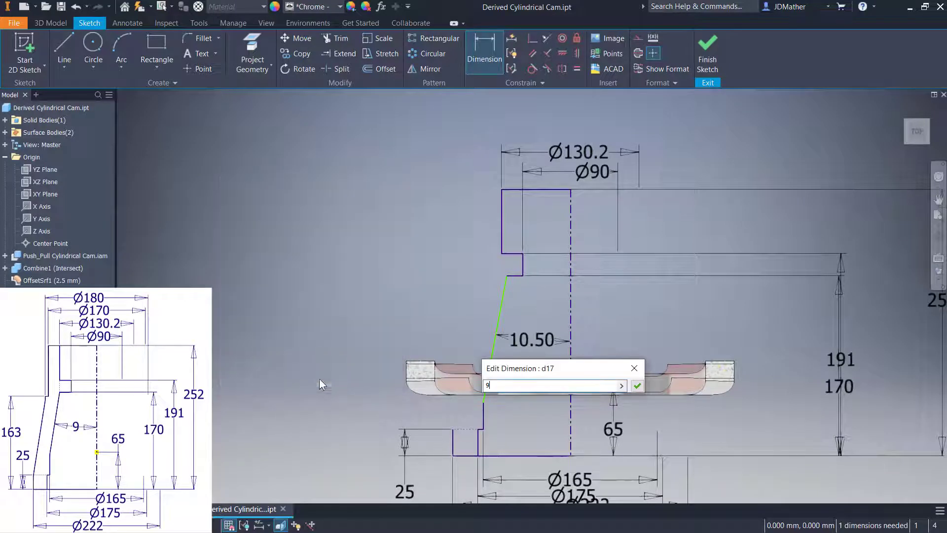
left_click(637, 386)
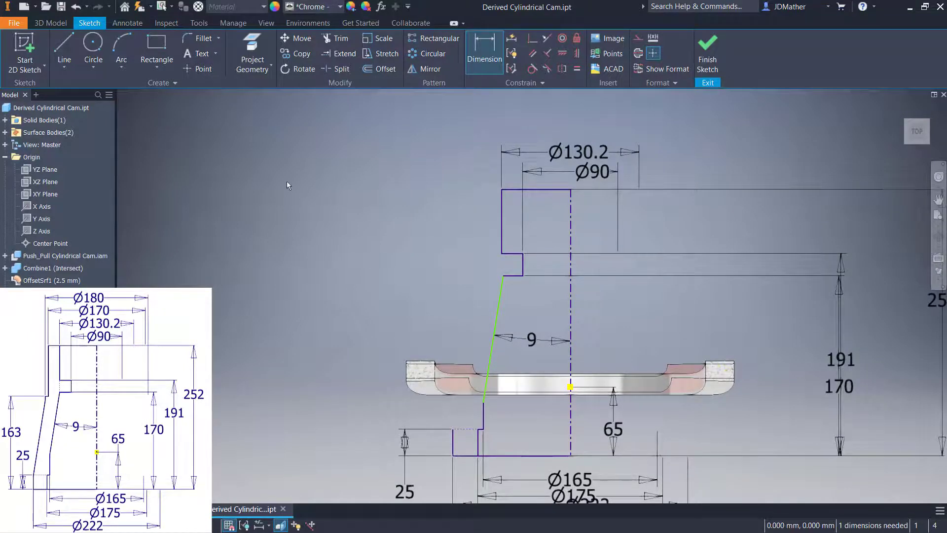
Step: Draw connected outer-wall lines from the top edge's outer corner: about 34 mm outward, about 102 mm down, and about 16 mm outward
key("l")
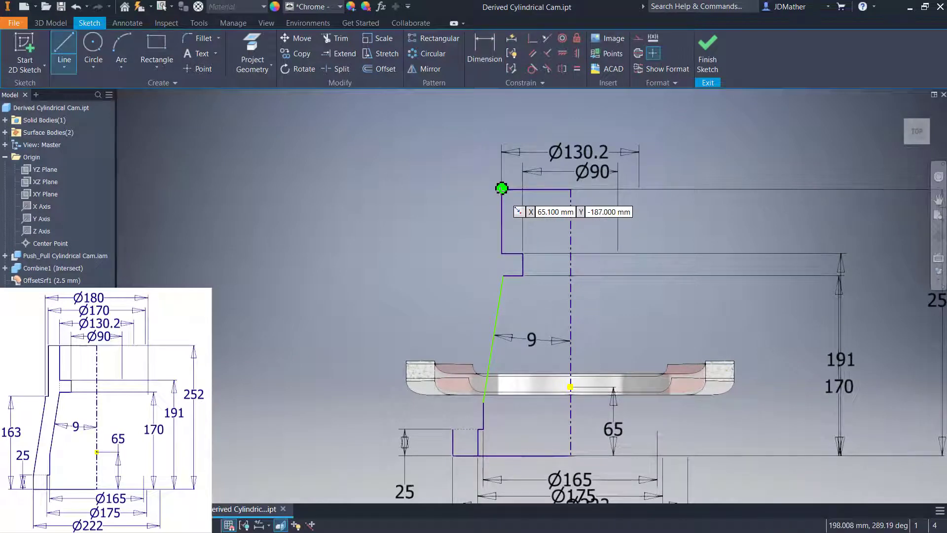
left_click(501, 188)
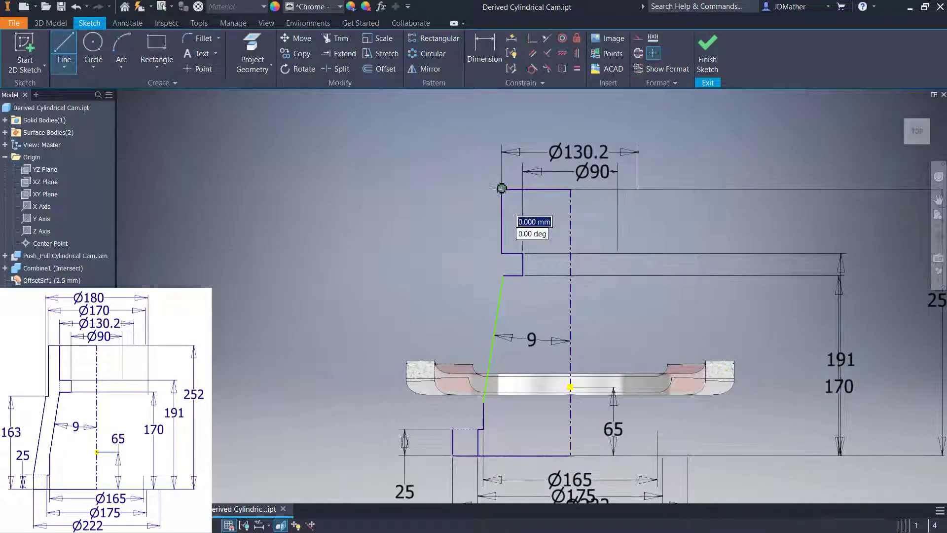
left_click(465, 189)
left_click(465, 297)
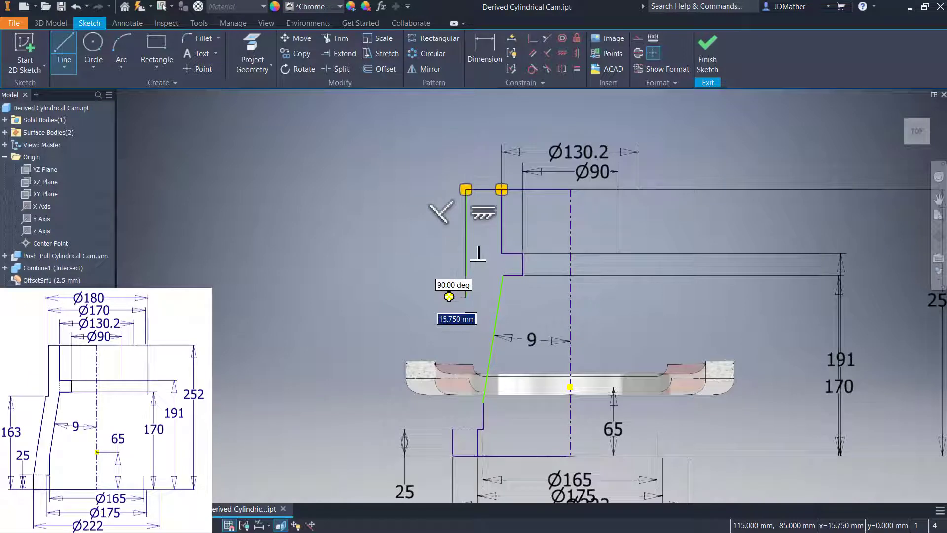
left_click(449, 296)
key("Escape")
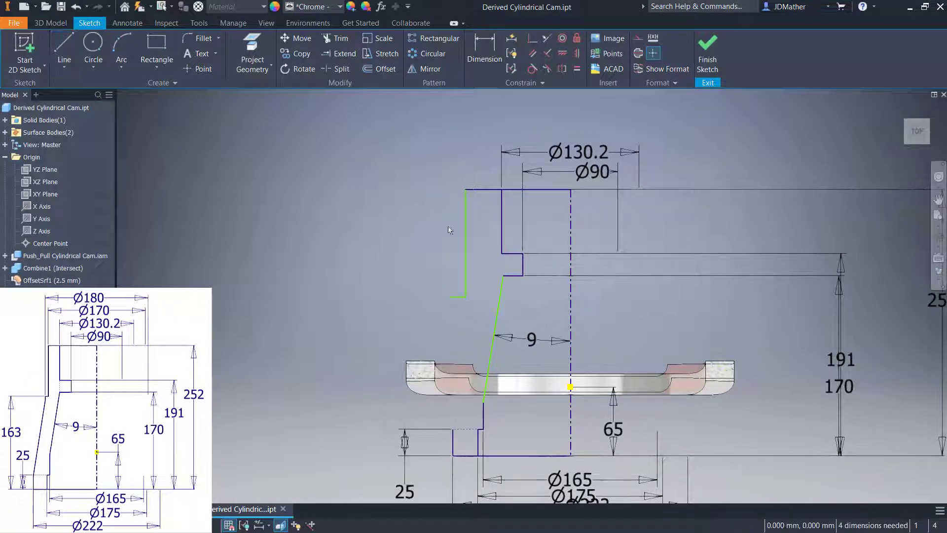
Step: Dimension the upper outer vertical line about the centerline as a 170 mm diameter
key("d")
left_click(468, 220)
left_click(570, 231)
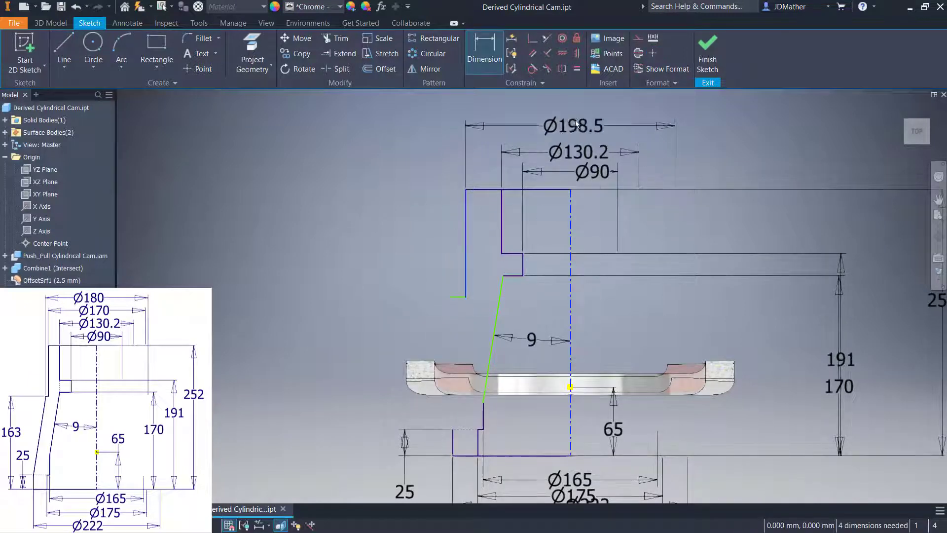
left_click(579, 124)
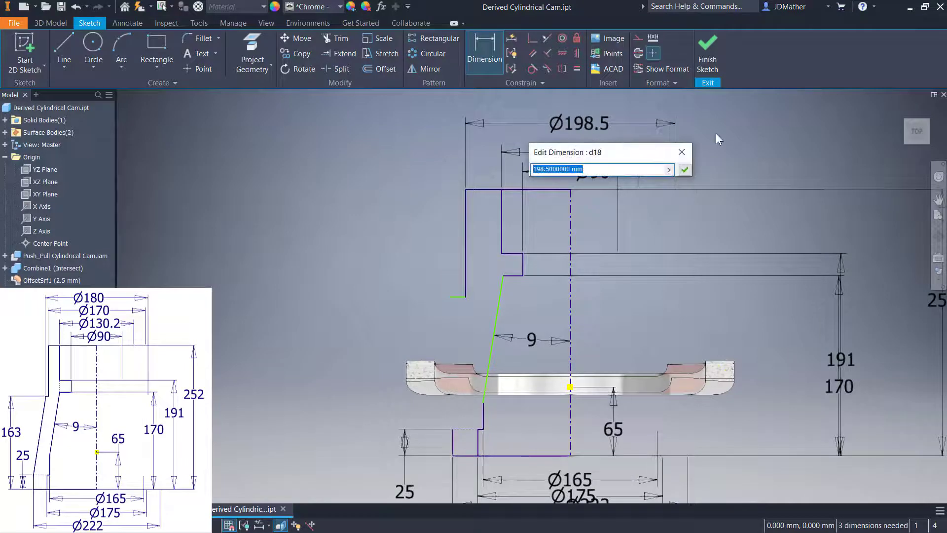
type("170")
key("Return")
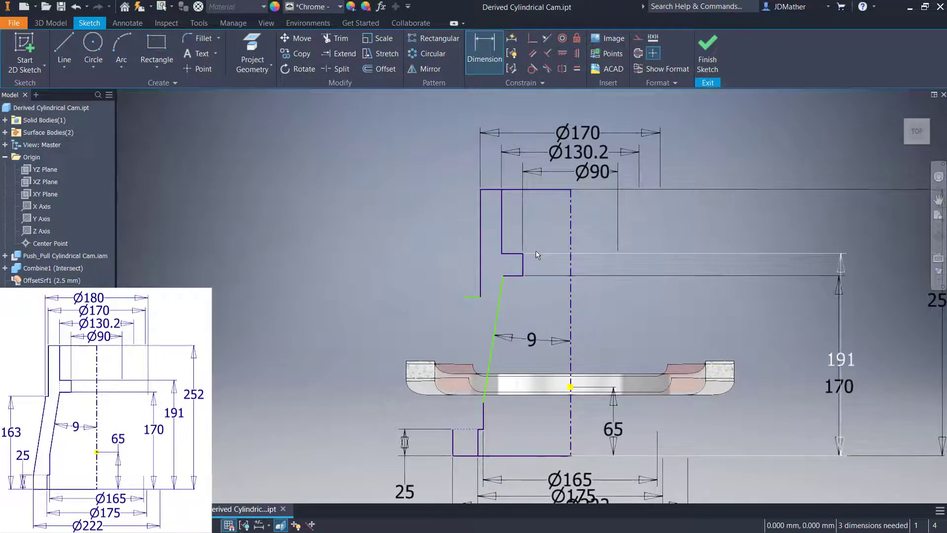
Step: Dimension the free end of the short outer step line about the centerline as a 180 mm diameter
left_click(571, 243)
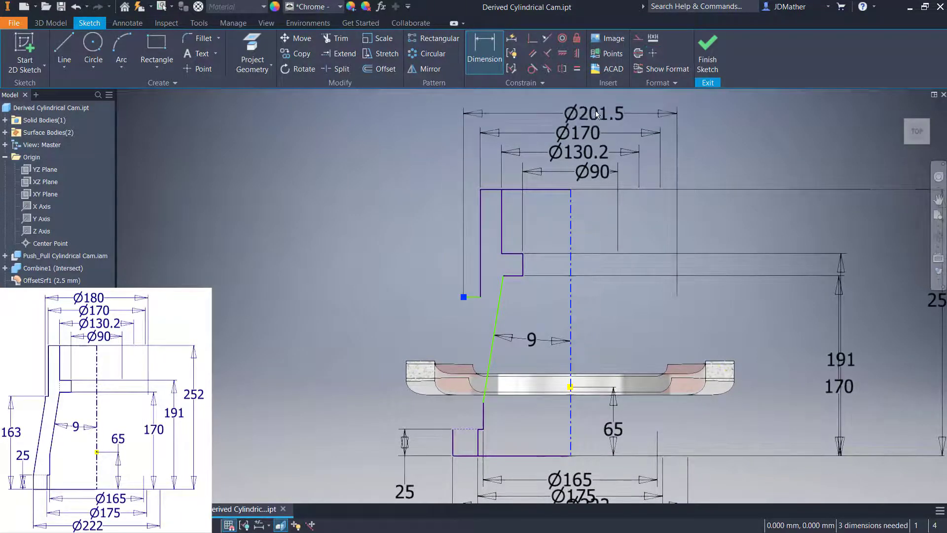
left_click(596, 109)
type("180")
key("Return")
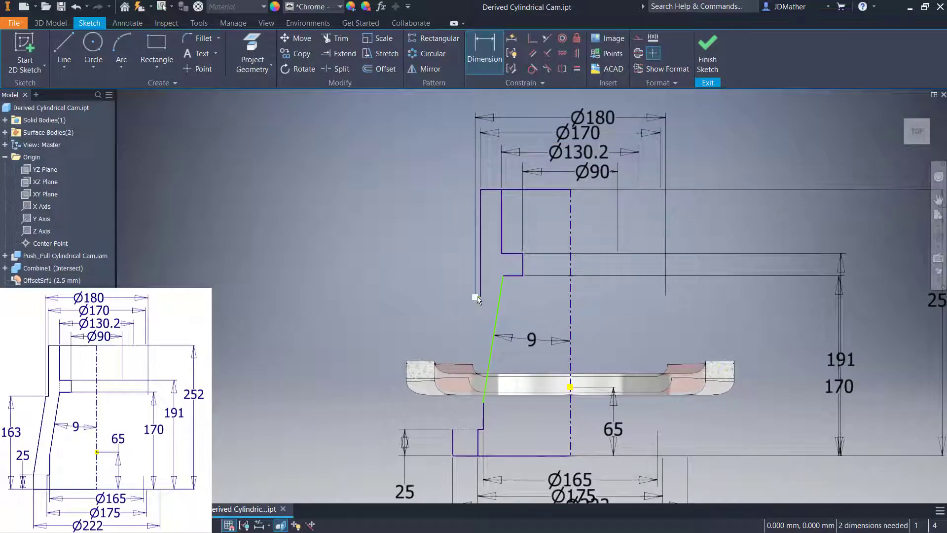
Step: Dimension the height of the outer step's free end above the base line as 163 mm
left_click(457, 456)
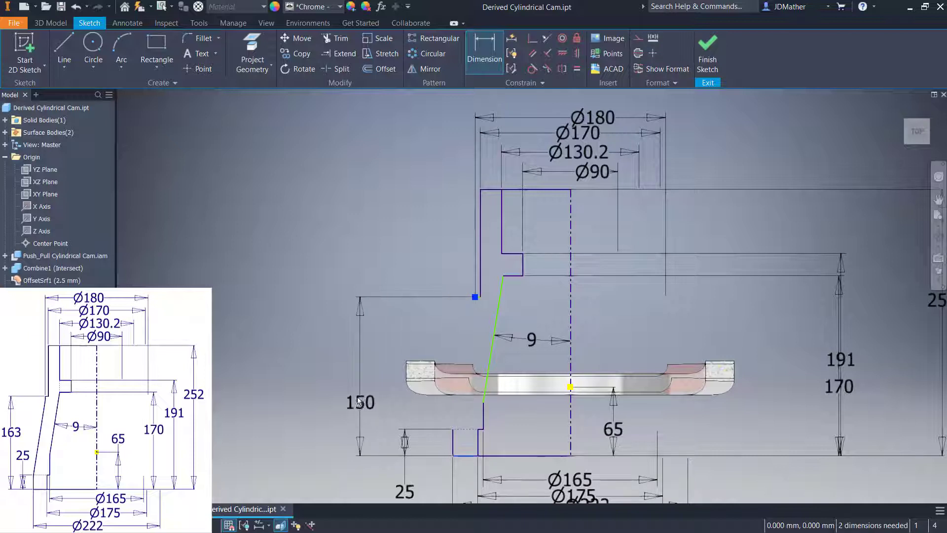
left_click(344, 365)
type("163")
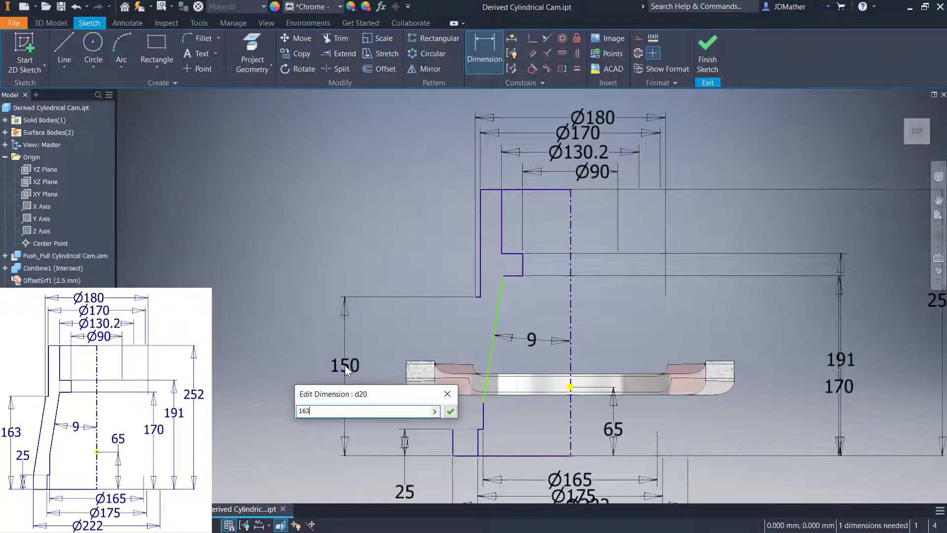
key("Return")
Step: Draw the outer slanted line from the free end of the 180 mm diameter step to the outer top corner of the base section
key("l")
left_click(456, 212)
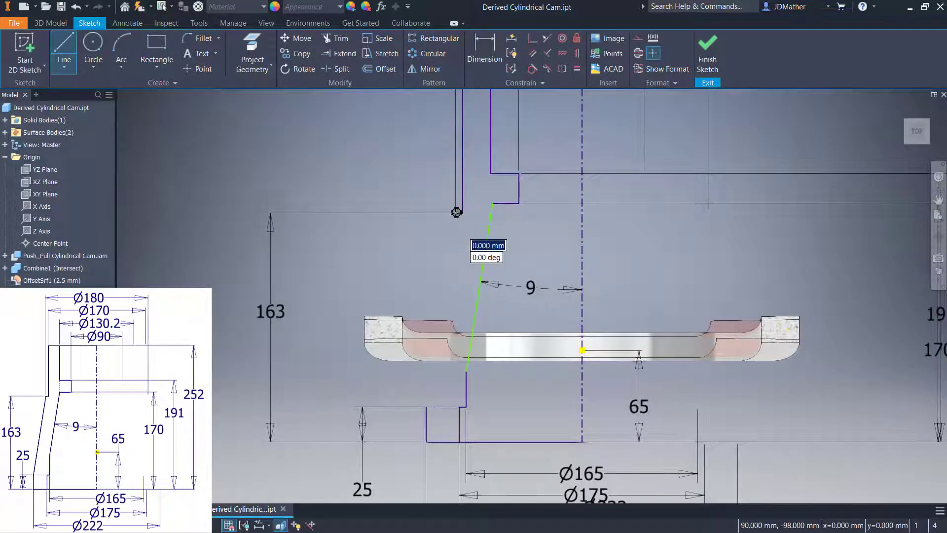
left_click(426, 407)
right_click(380, 264)
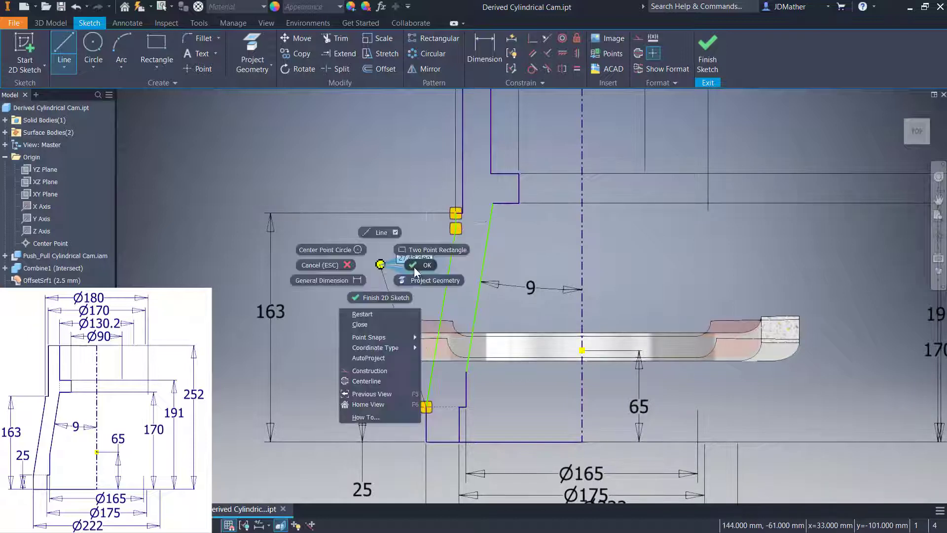
left_click(416, 265)
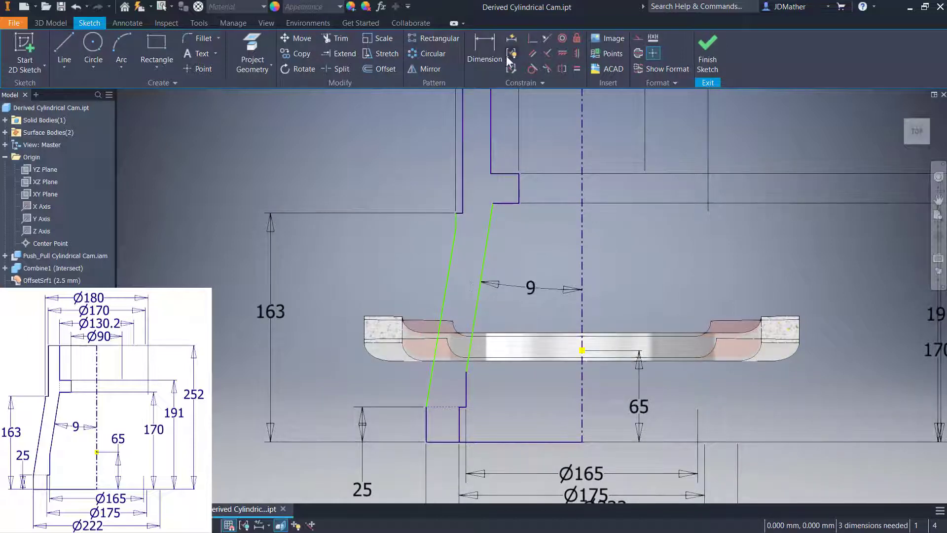
Step: Constrain the outer slanted line parallel to the inner slanted line
left_click(532, 53)
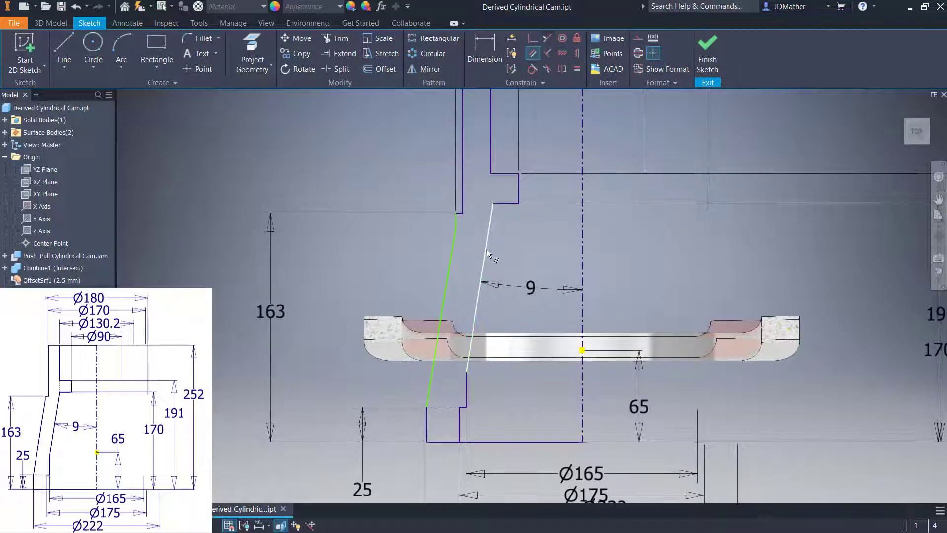
left_click(483, 269)
left_click(452, 256)
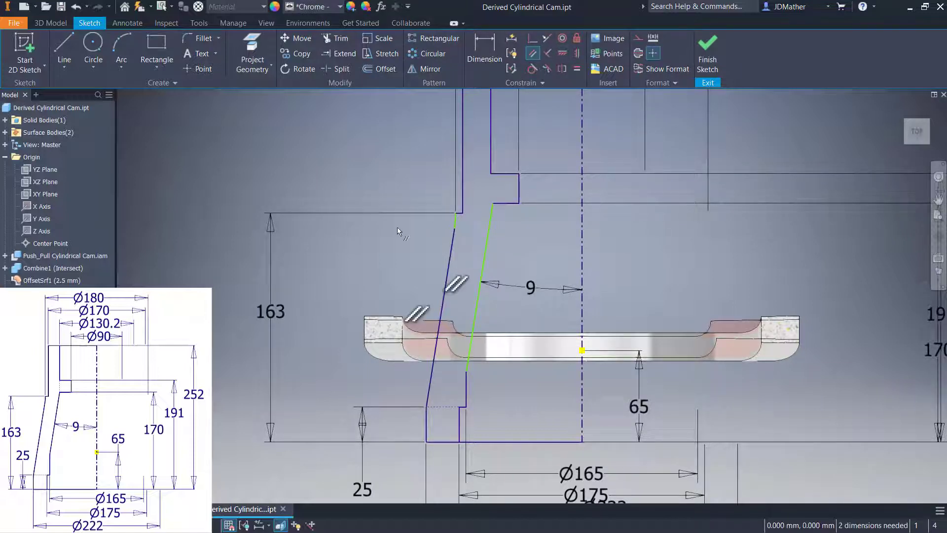
Step: Constrain the short segment between the outer step and the outer slanted line to be vertical
scroll(460, 221, "up", 5)
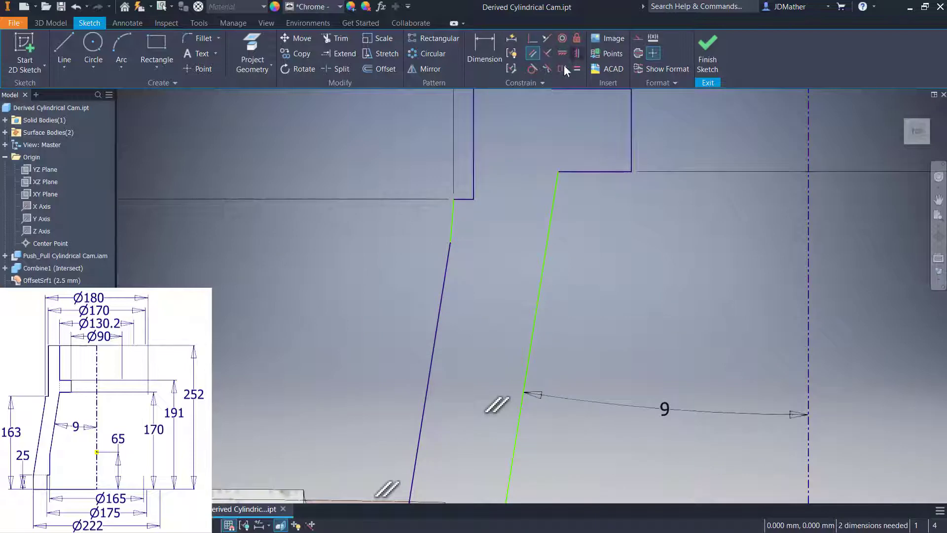
left_click(576, 53)
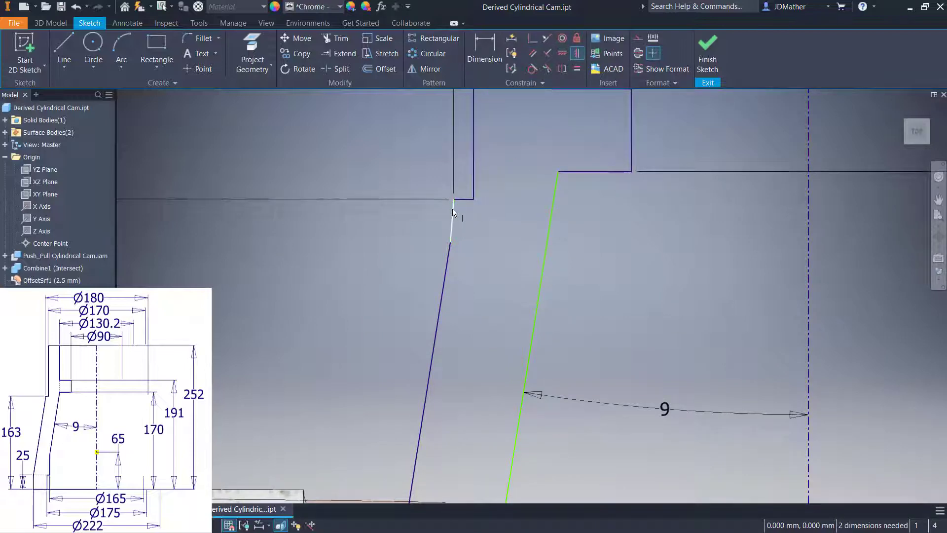
left_click(453, 213)
scroll(453, 214, "down", 5)
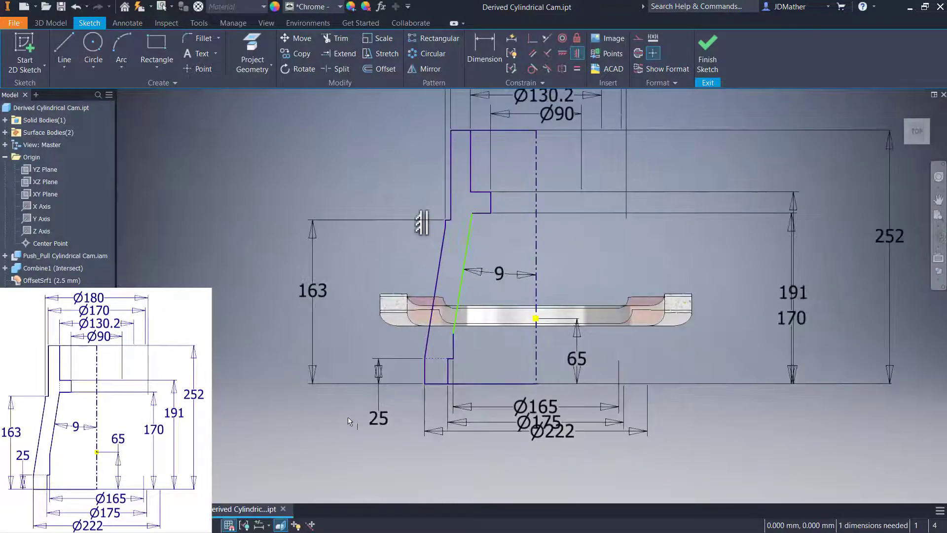
key("Escape")
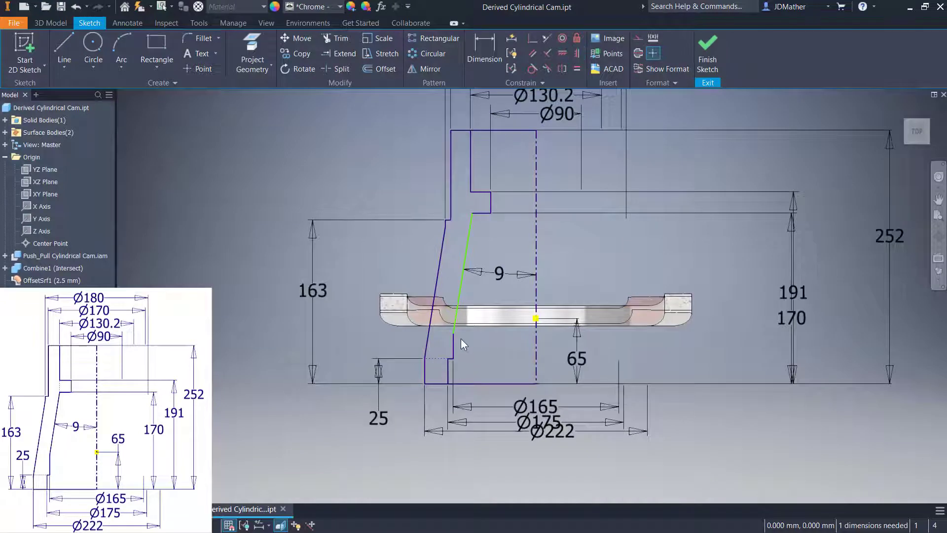
Step: Reposition the under-constrained inner slanted line by its junction with the lower inner vertical line
left_click_drag(454, 334, 453, 346)
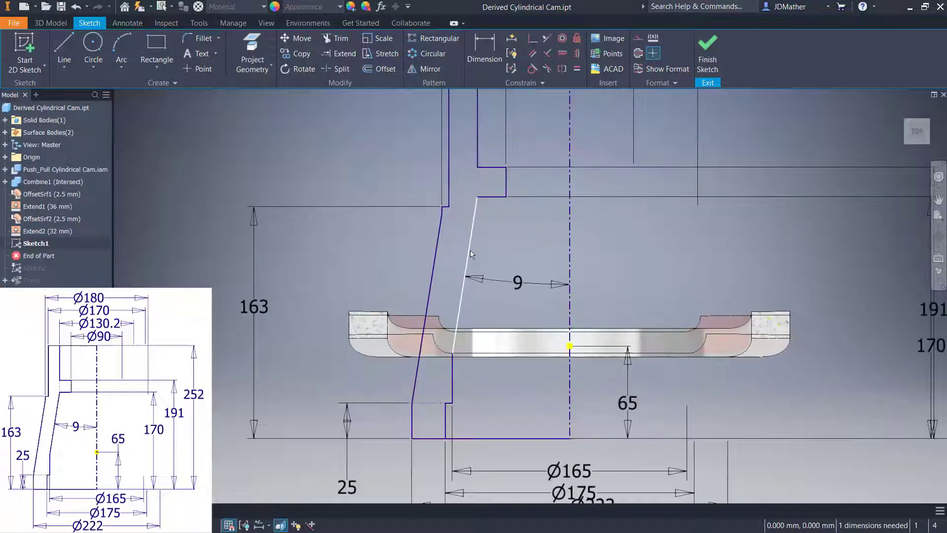
Step: Draw a short vertical construction line downward from the corner where the upper inner wall meets the 90 mm diameter step
left_click_drag(470, 250, 459, 257)
left_click(451, 320)
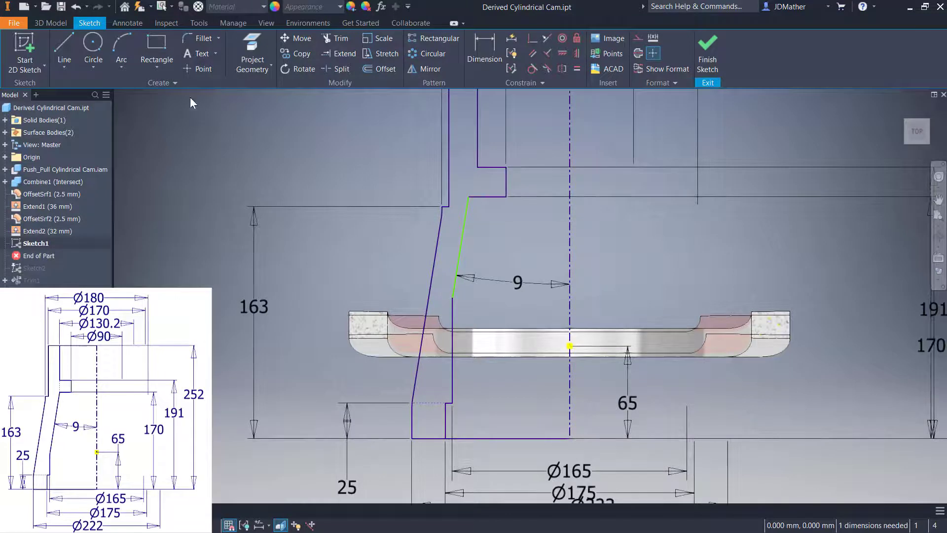
left_click(64, 53)
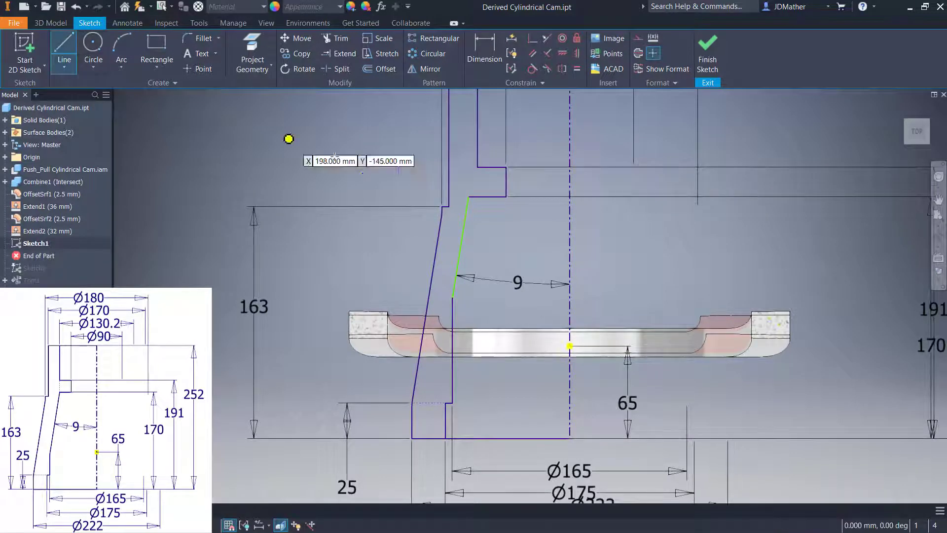
left_click(477, 166)
key("Escape")
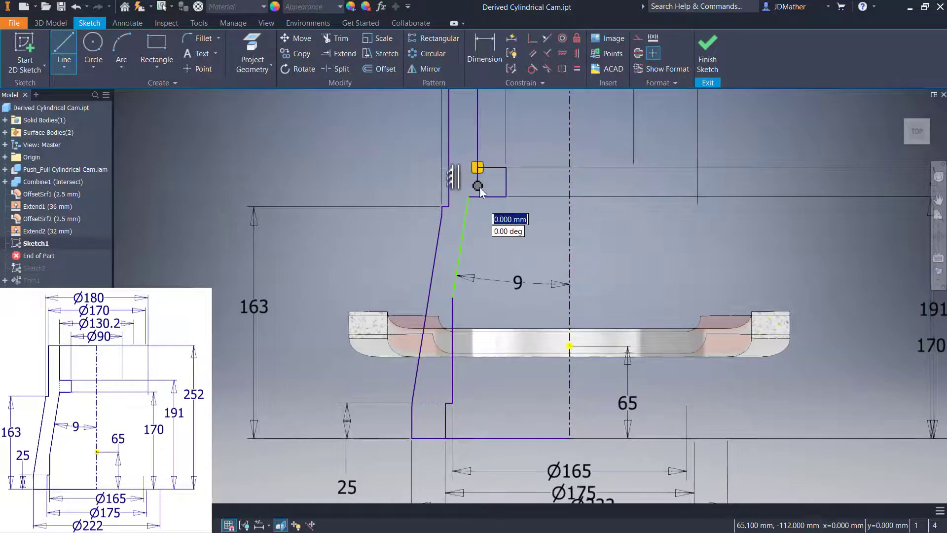
right_click(480, 179)
left_click(508, 185)
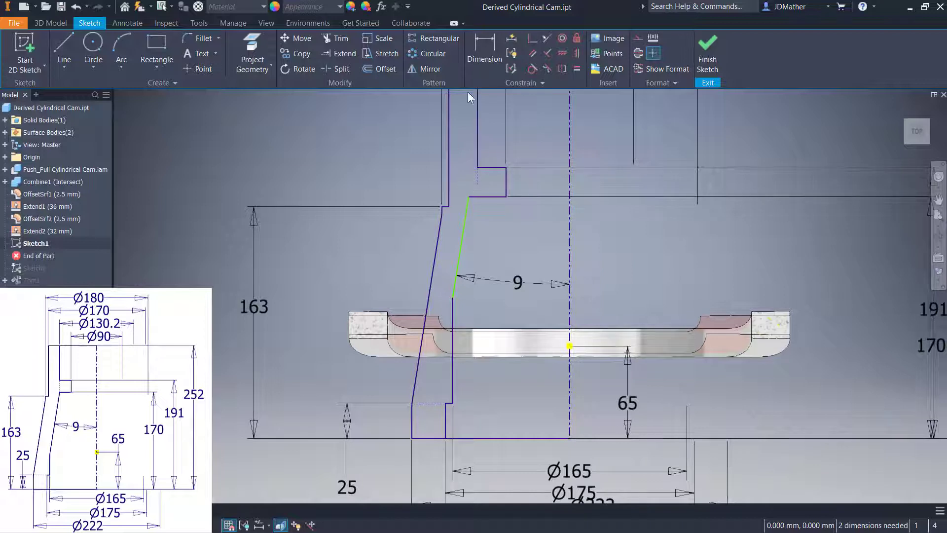
Step: Make the inner slanted line's upper end coincident with the lower end of the short construction line, and finish the sketch
left_click(469, 198)
left_click(477, 197)
right_click(381, 154)
left_click(407, 154)
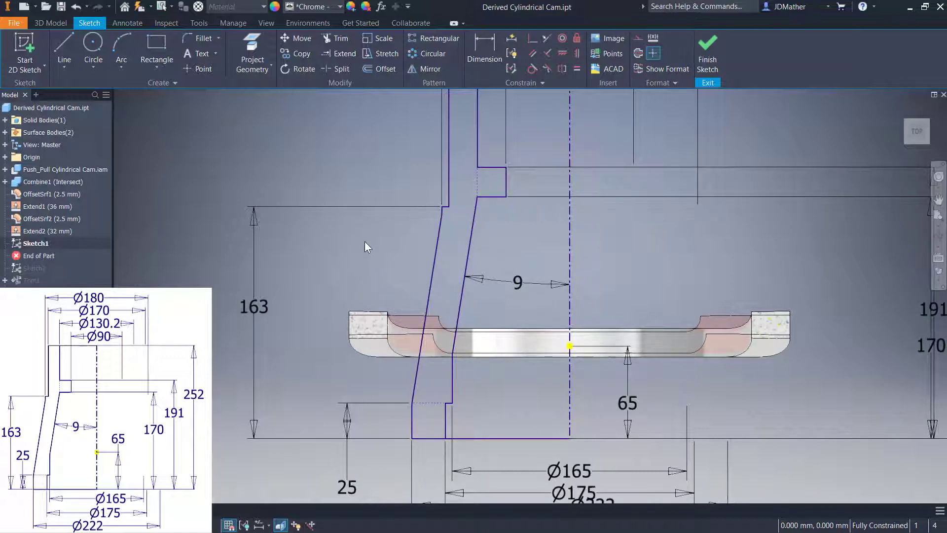
scroll(366, 235, "down", 3)
key("F6")
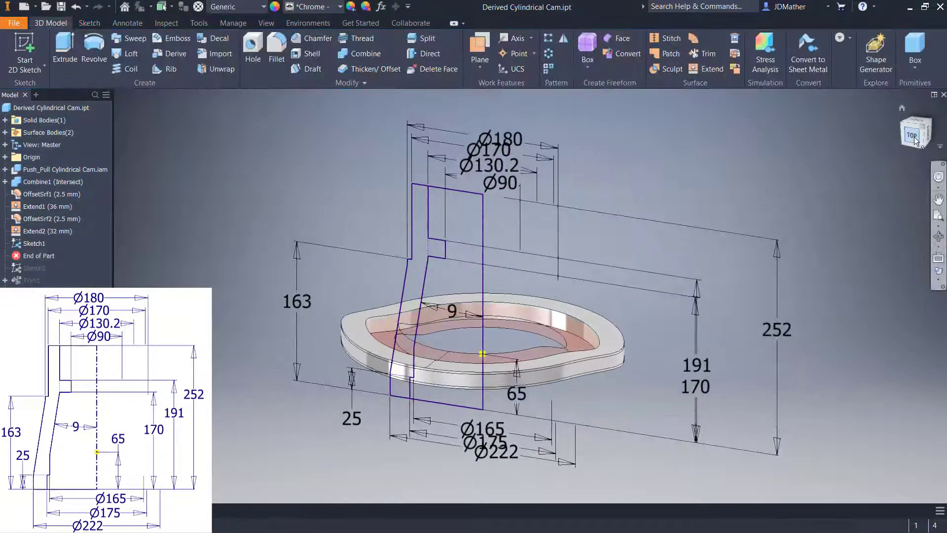
Step: Hide the profile sketch's dimensions and examine where the profile crosses the cam ring in the top and tilted views
left_click(913, 137)
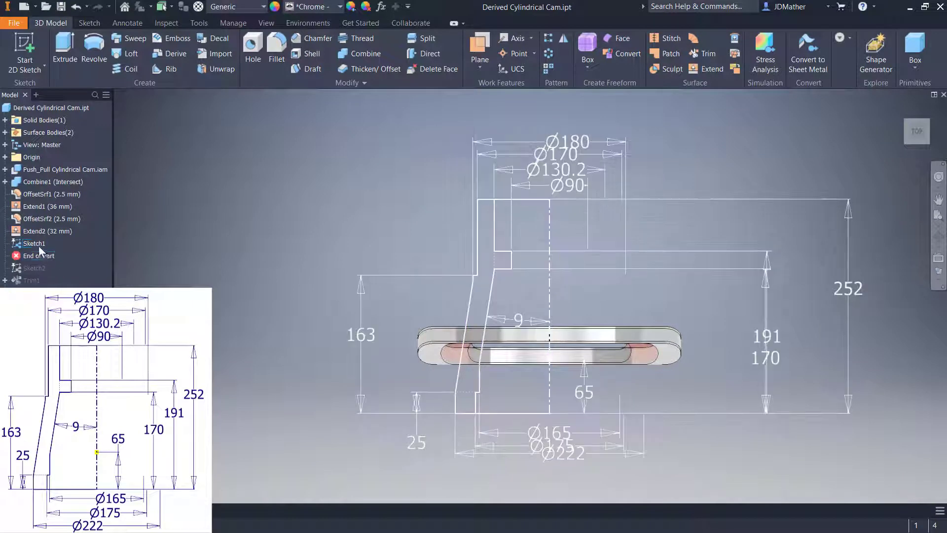
key("Home")
scroll(396, 344, "up", 2)
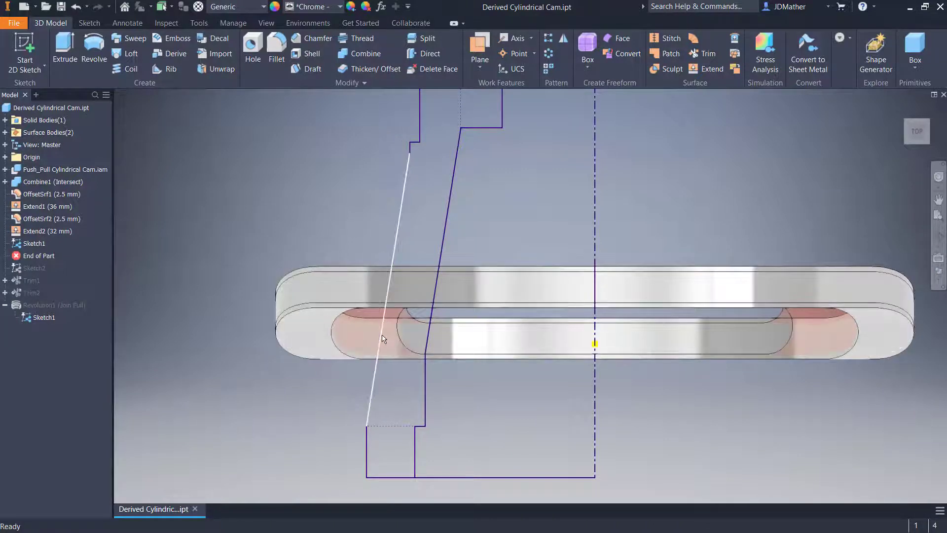
key("F6")
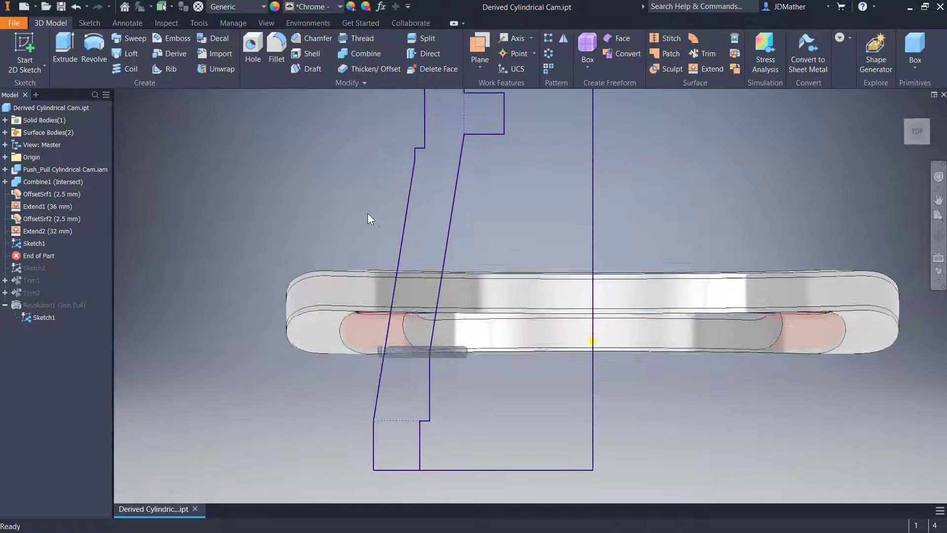
mouse_move(443, 324)
middle_mouse_down("shift")
mouse_move(446, 297)
mouse_move(411, 304)
mouse_move(533, 409)
mouse_move(440, 330)
mouse_move(441, 307)
middle_mouse_up("shift")
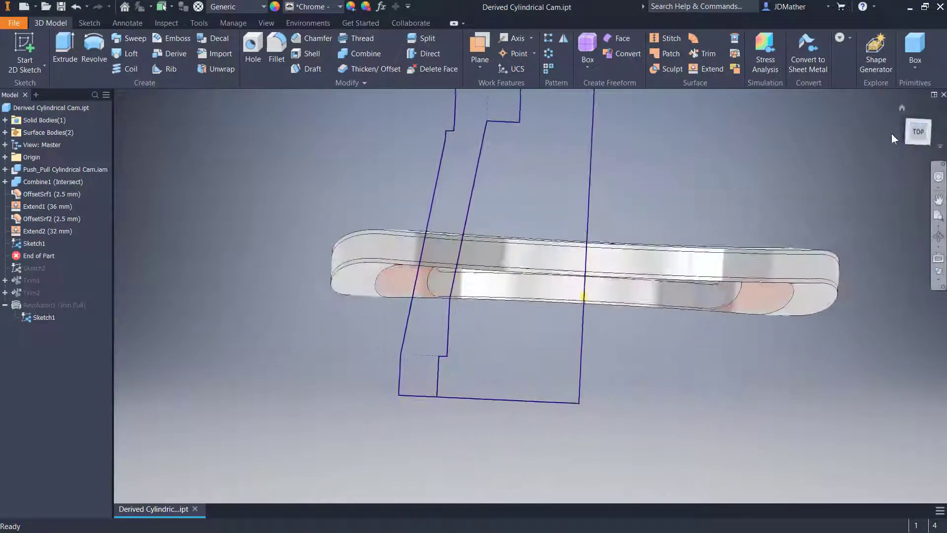
left_click(919, 131)
scroll(459, 271, "up", 3)
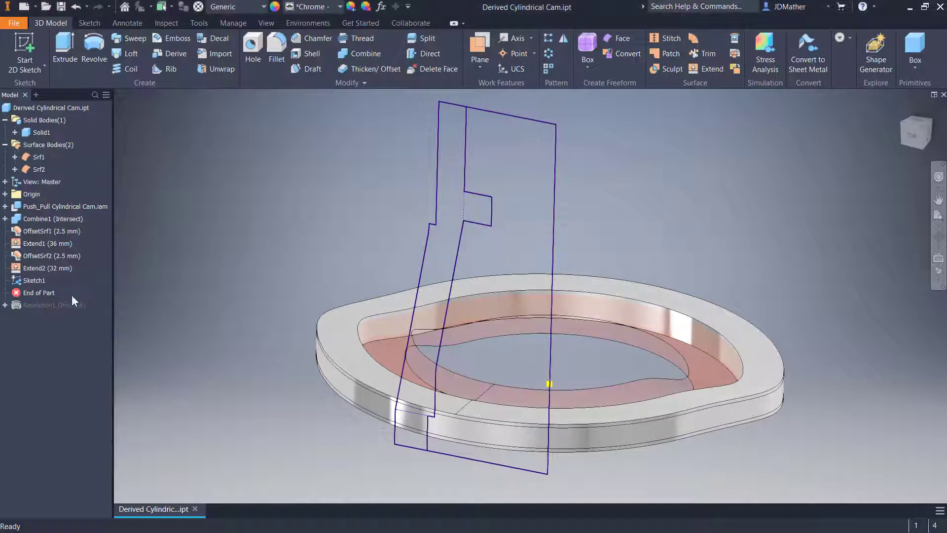
Step: Roll the end-of-part marker down below Revolution1 to restore the revolved body, and hide Sketch1
left_click_drag(50, 305, 50, 306)
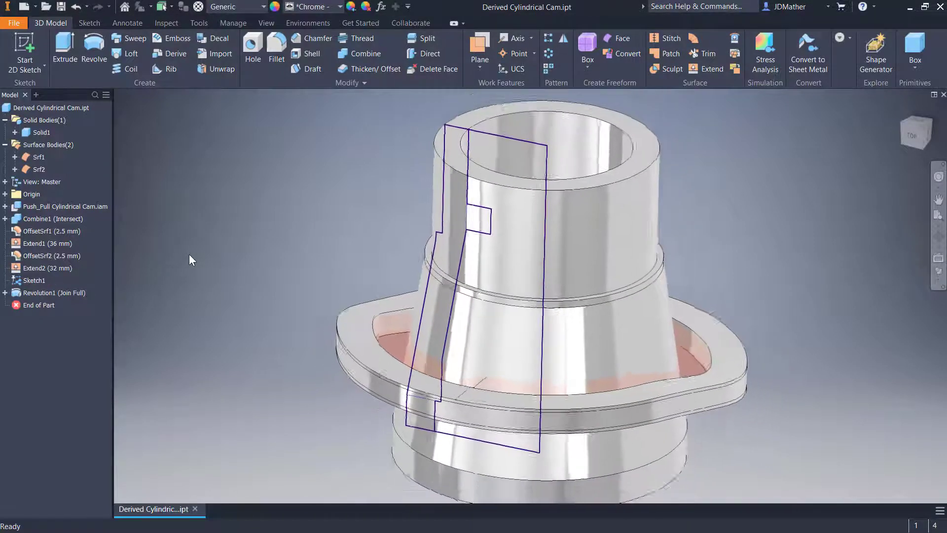
right_click(41, 283)
left_click(69, 434)
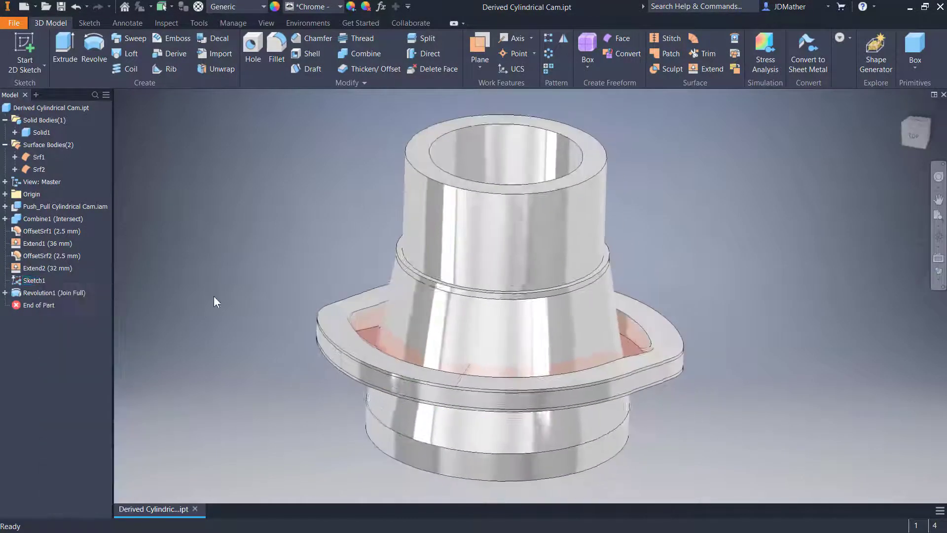
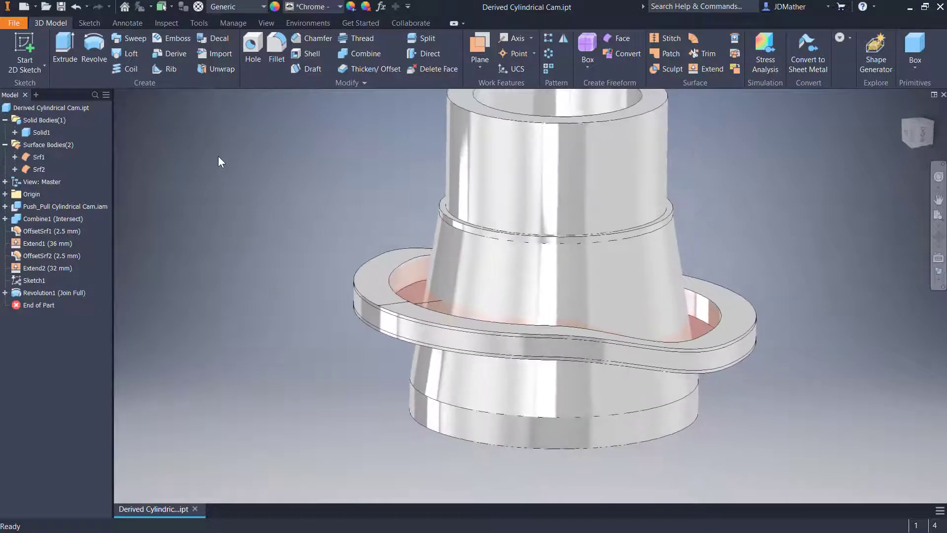
Step: Sculpt solid material between the two offset surfaces, Srf1 and Srf2, to fill the gap between the cam ring and the revolved body
left_click(666, 68)
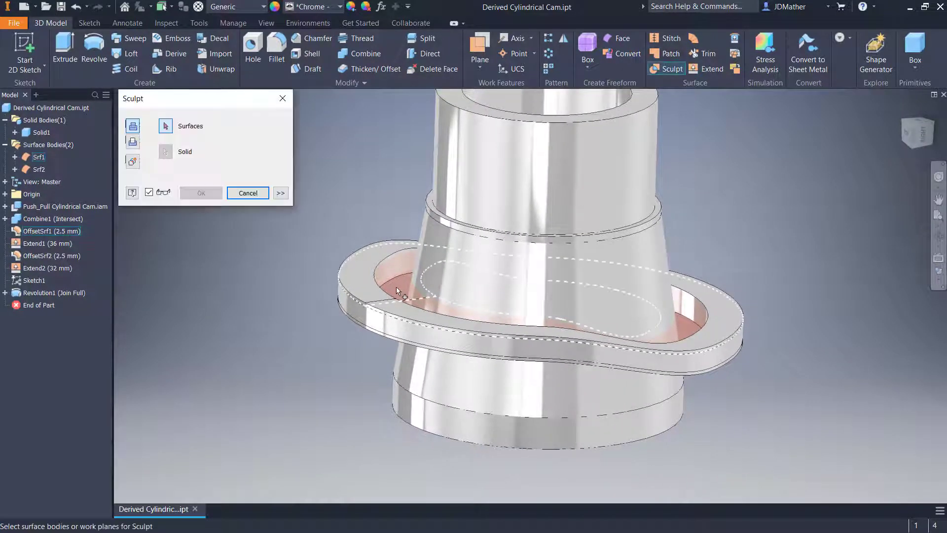
left_click(396, 291)
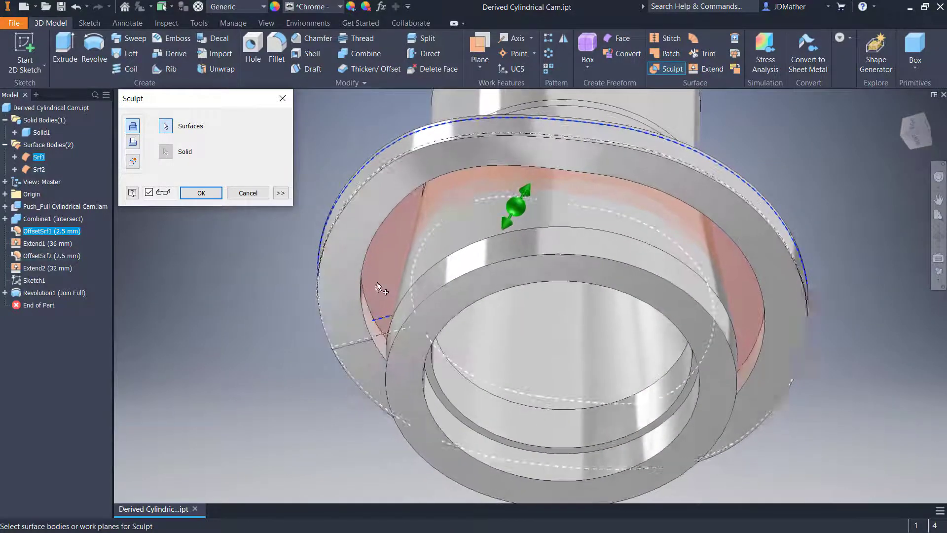
left_click(390, 270)
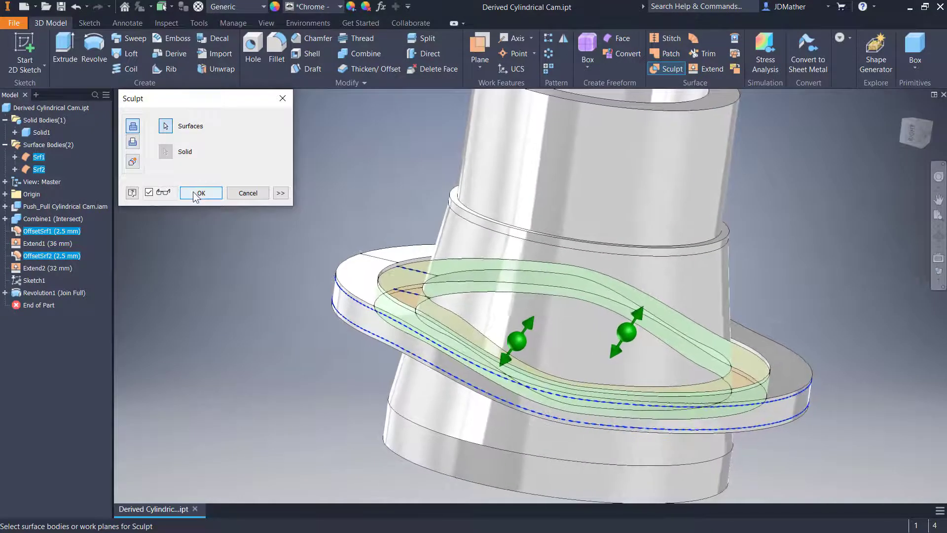
left_click(201, 192)
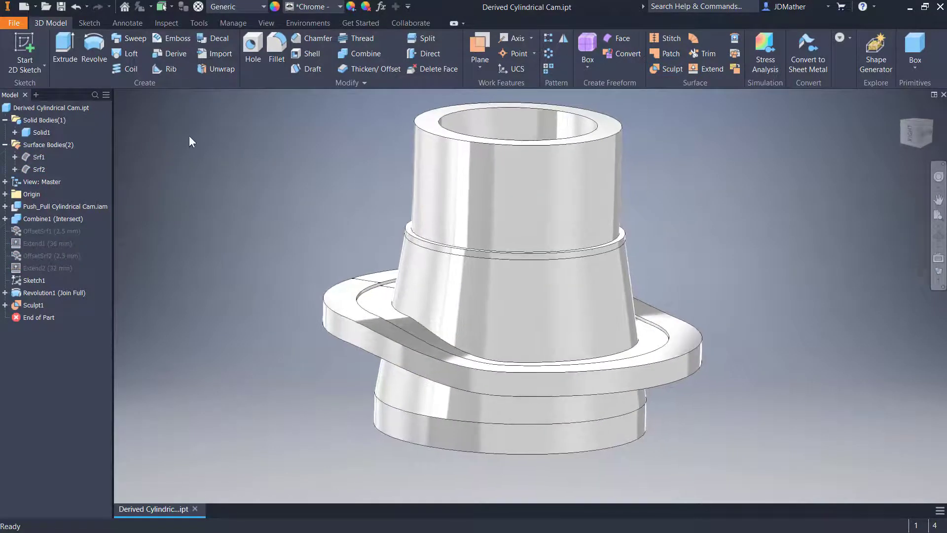
Step: Fillet the outer edge at the free end of the narrow cylindrical neck with a 5 mm radius
left_click(274, 49)
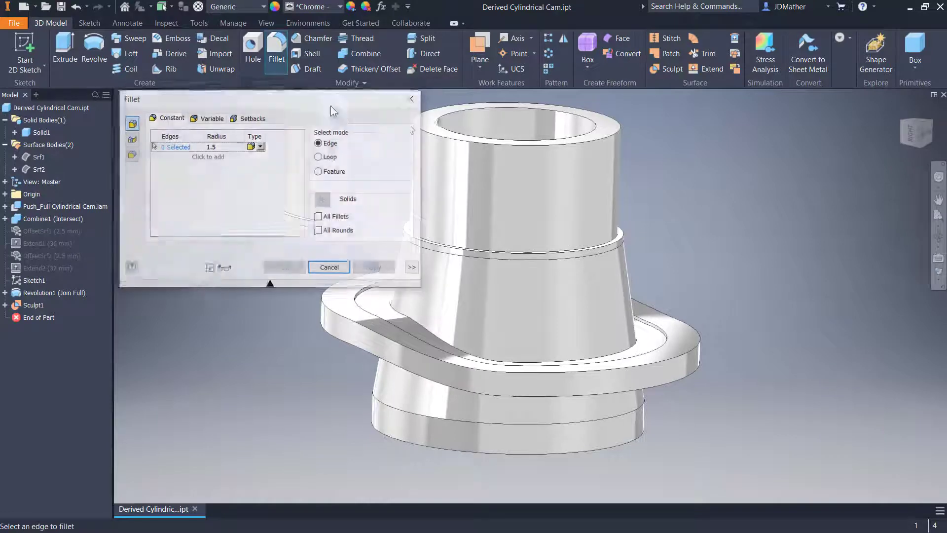
left_click(541, 162)
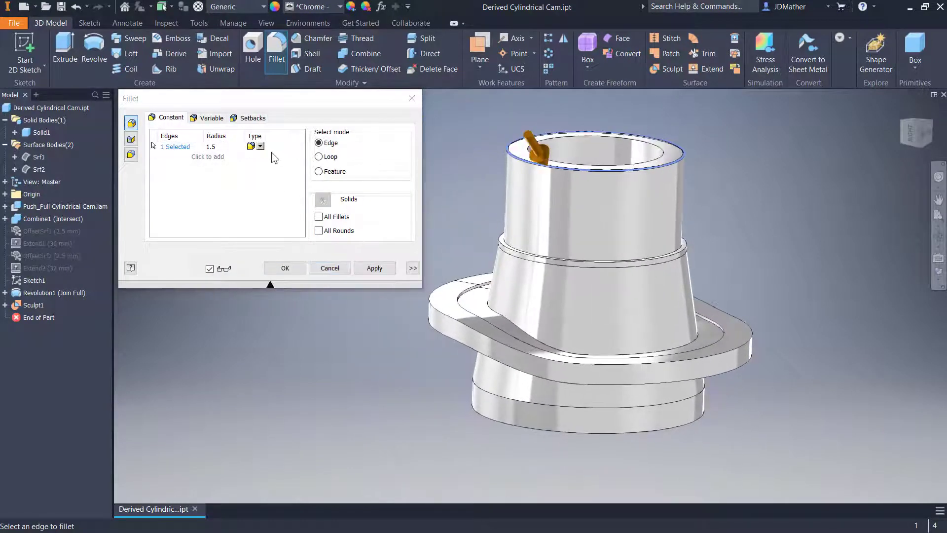
left_click(216, 145)
type("5")
key("Return")
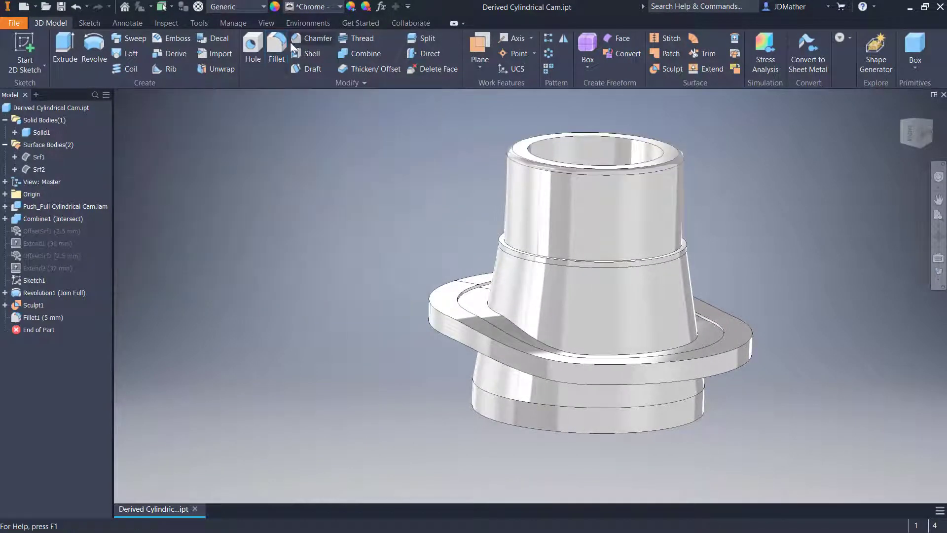
Step: Set up a 1.5 mm fillet on the upper and lower edges of the small collar above the conical section
left_click(280, 57)
scroll(534, 207, "up", 5)
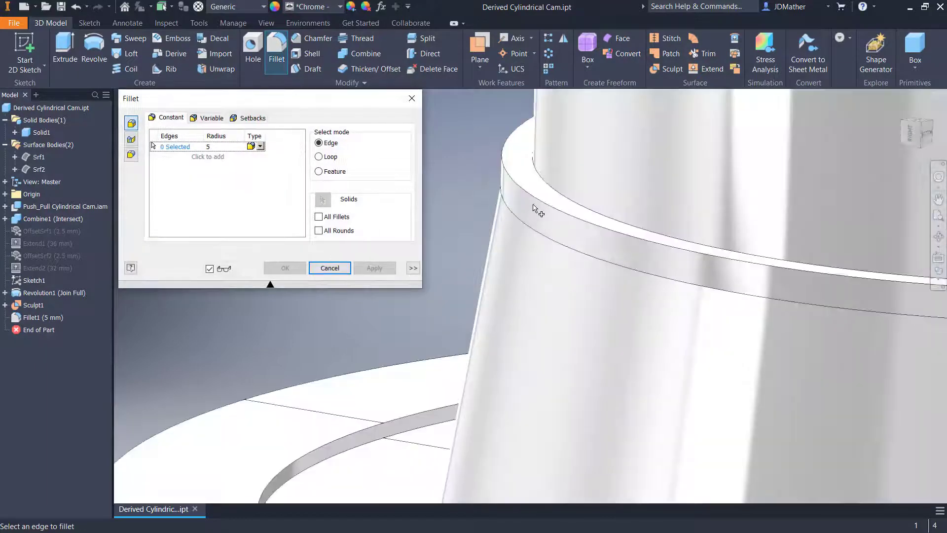
left_click(536, 204)
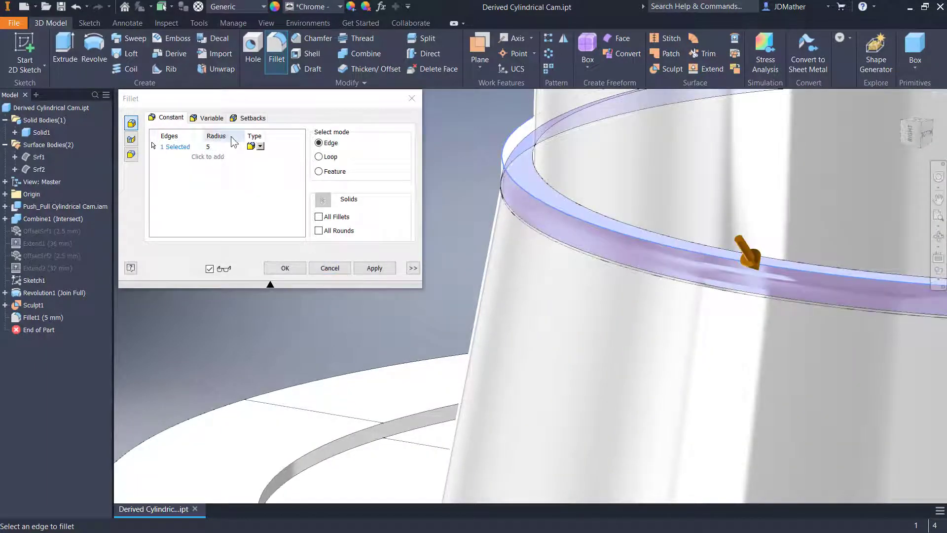
left_click(208, 147)
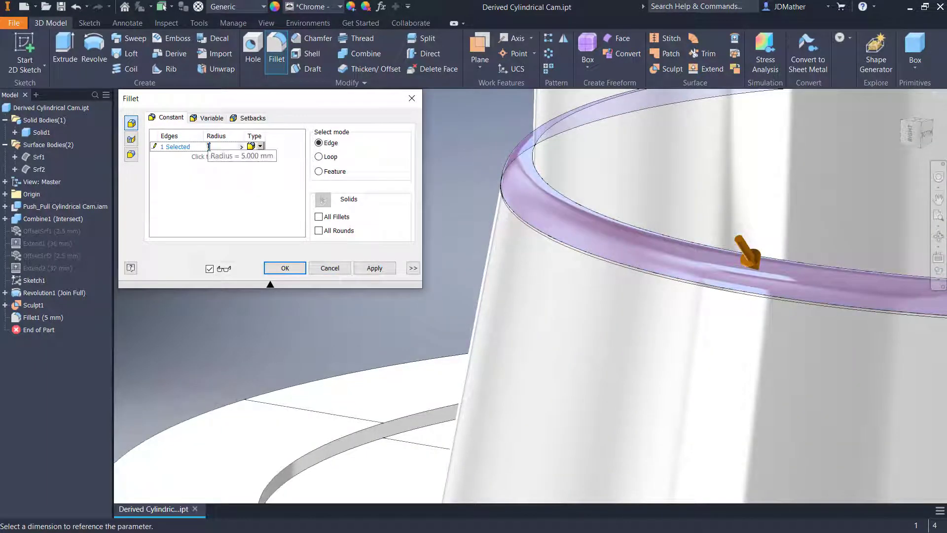
type("1.5")
key("Return")
left_click(540, 237)
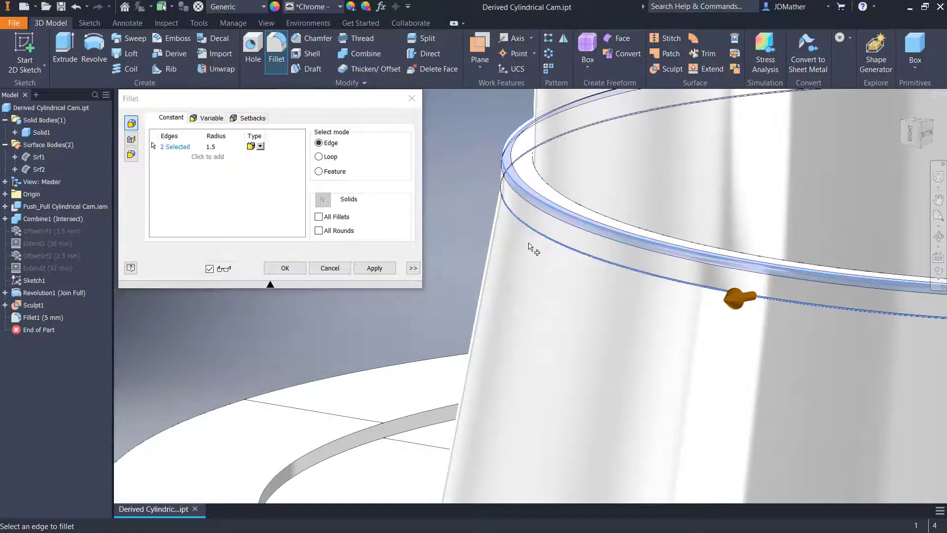
Step: Add the web's junctions with the conical body and the cam ring on both sides to the 1.5 mm fillet, and apply it
scroll(499, 261, "up", 3)
scroll(576, 309, "down", 5)
left_click(575, 310)
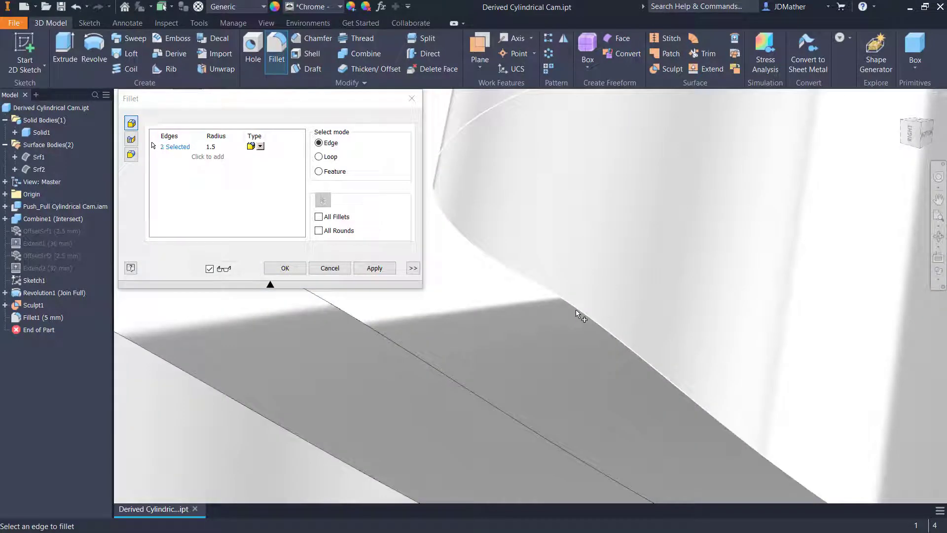
scroll(576, 309, "up", 4)
left_click(413, 300)
scroll(413, 300, "up", 4)
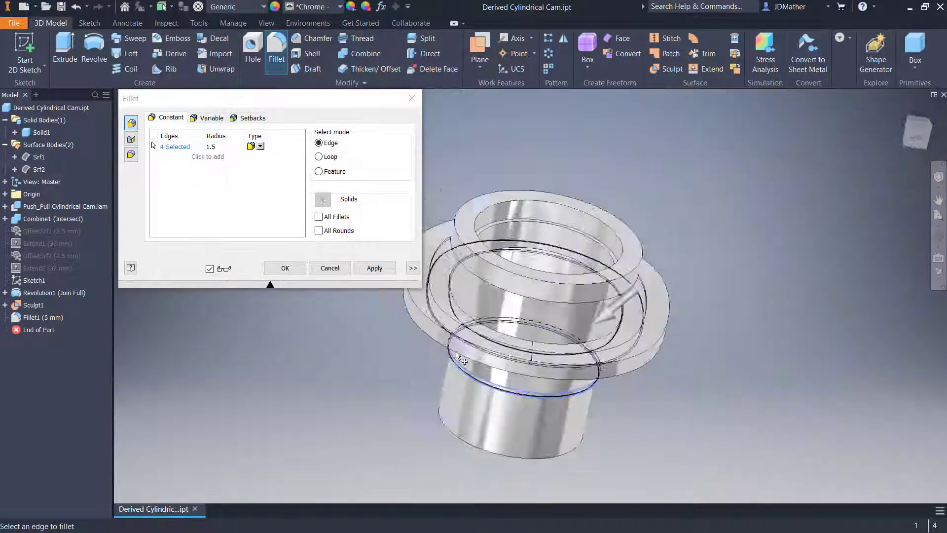
scroll(840, 307, "down", 4)
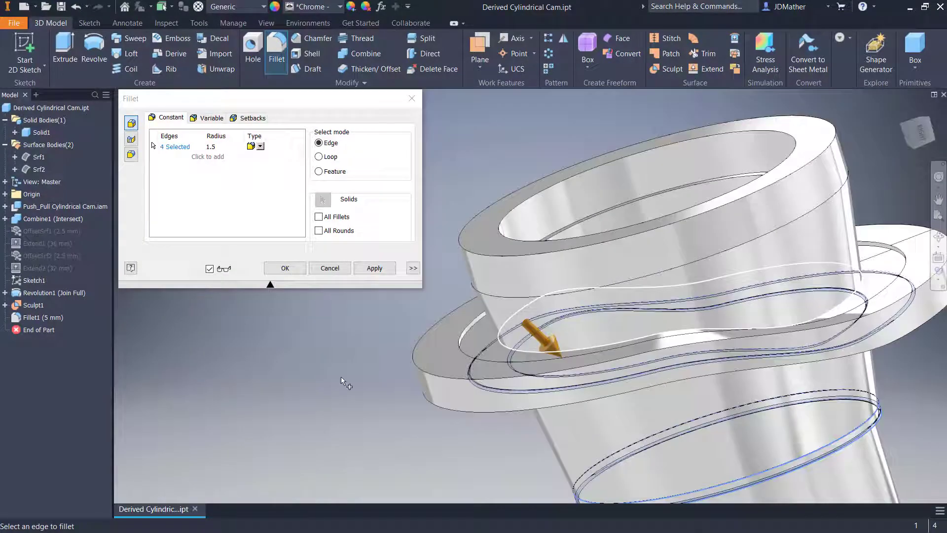
left_click(512, 345)
left_click(871, 253)
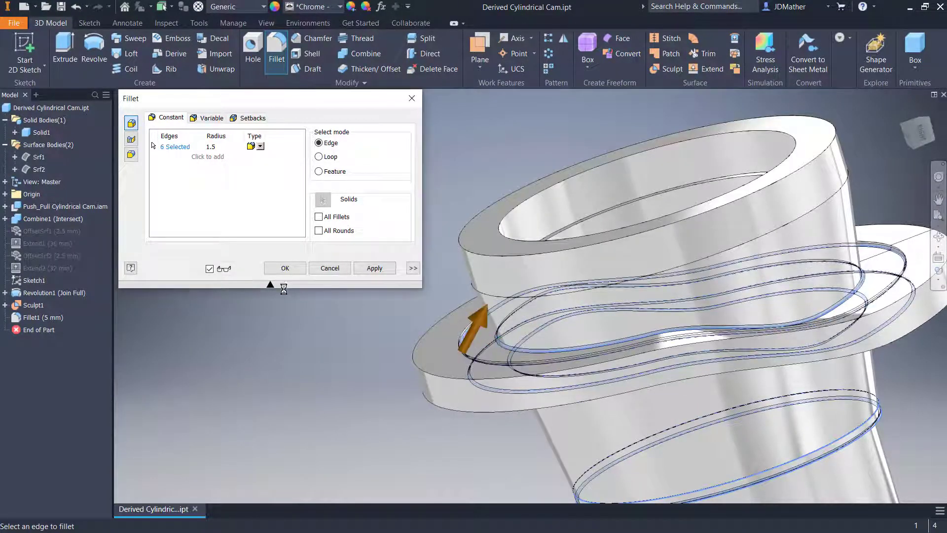
left_click(284, 271)
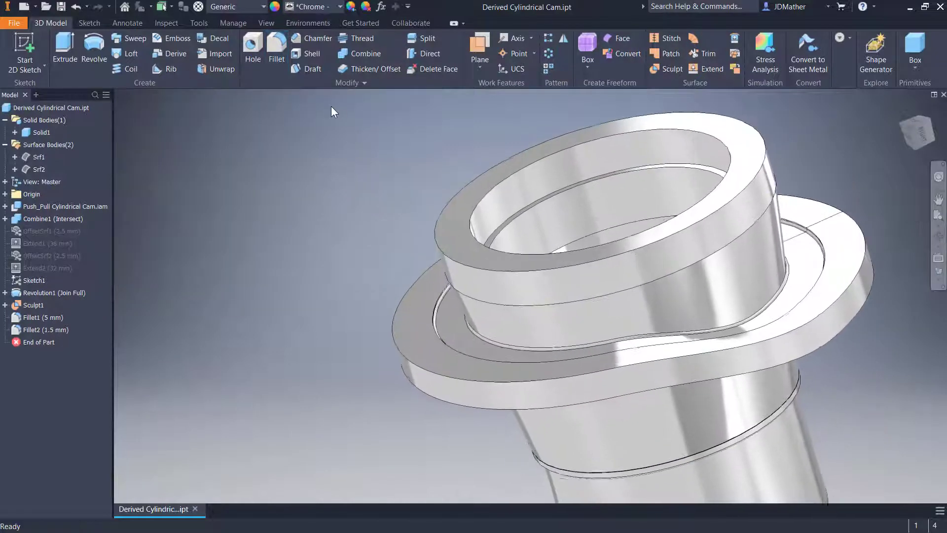
Step: Chamfer the outer edge of the wide base's end face with a 5 mm distance
left_click(305, 39)
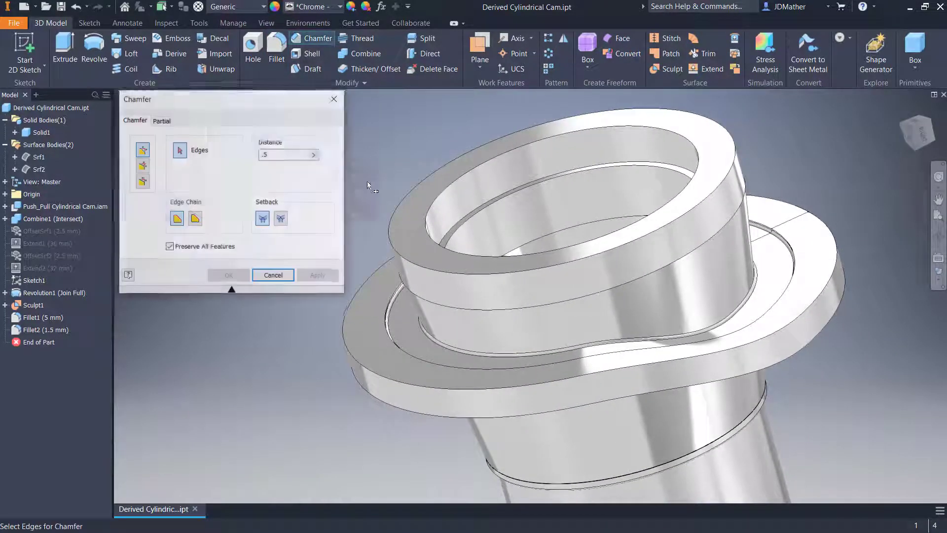
left_click(396, 202)
left_click_drag(279, 155, 208, 156)
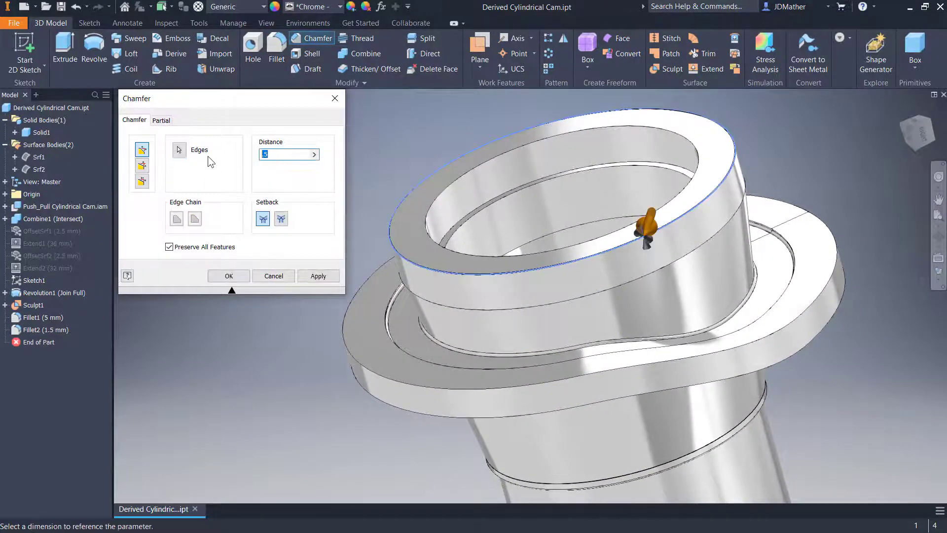
type("5")
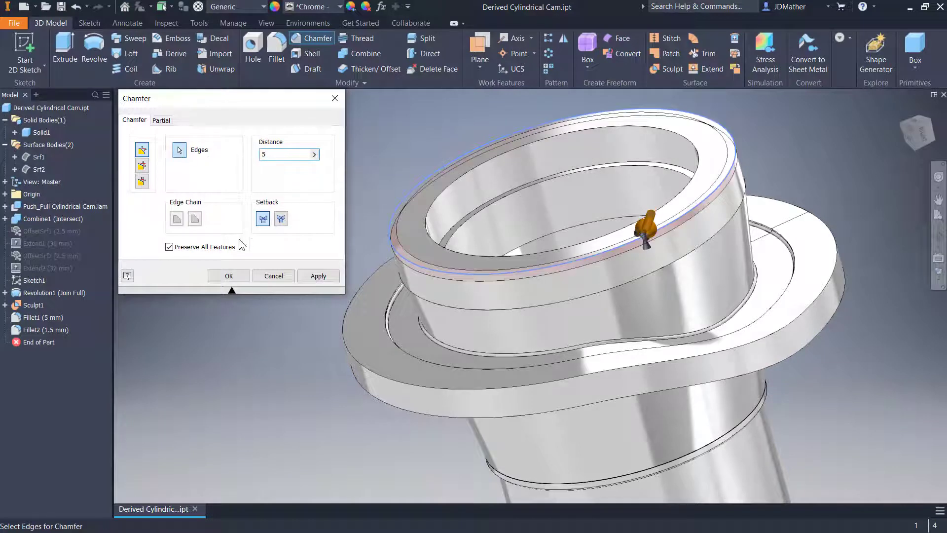
left_click(227, 277)
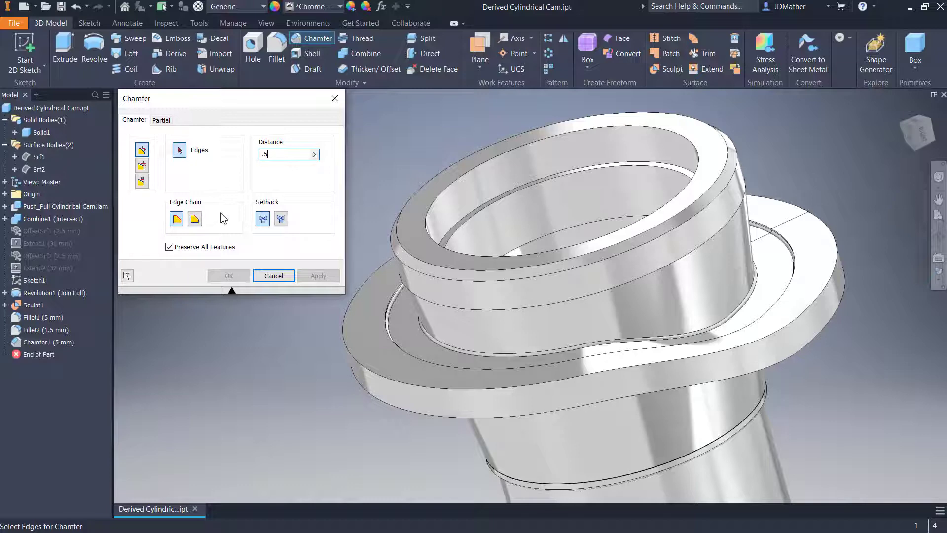
Step: Chamfer the inner bore edges at both ends of the cam with a 0.5 mm distance
left_click(453, 212)
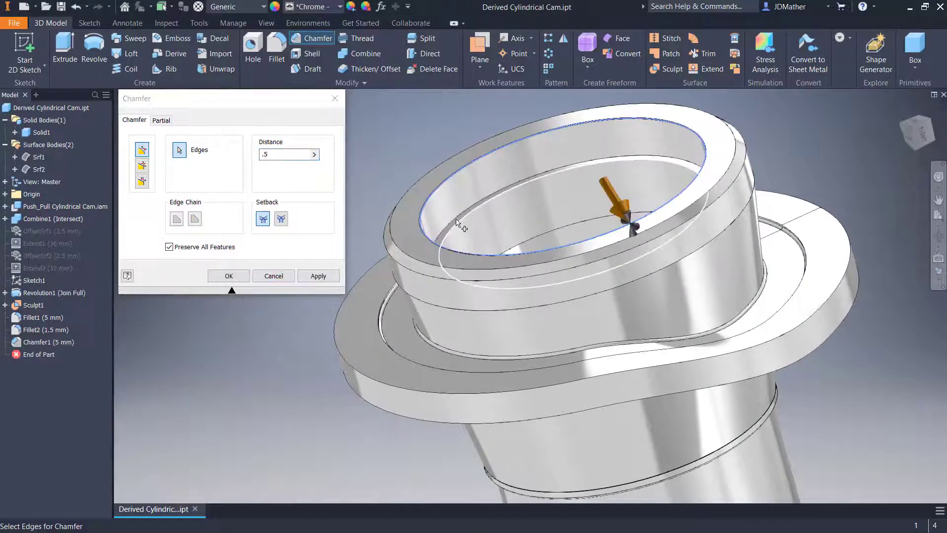
left_click(456, 221)
middle_click_drag(565, 233, 425, 318, "shift")
scroll(532, 225, "down", 2)
left_click(513, 211)
left_click(509, 212)
scroll(513, 219, "up", 2)
left_click(484, 197)
scroll(488, 198, "up", 1)
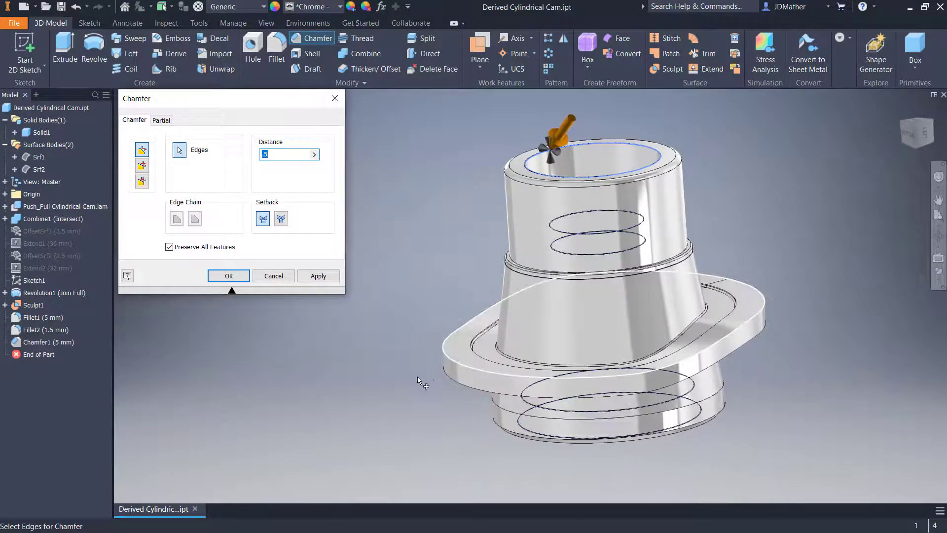
key("Return")
Step: Set the face appearance of the conical section between the neck and the cam ring to Rusted
middle_click_drag(455, 378, 445, 245, "shift")
left_click(444, 245)
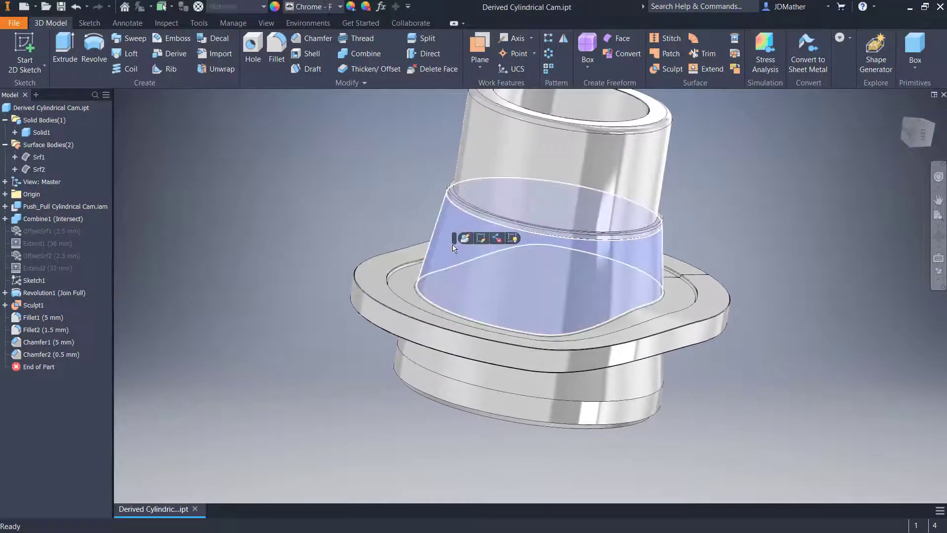
right_click(446, 245)
left_click(439, 364)
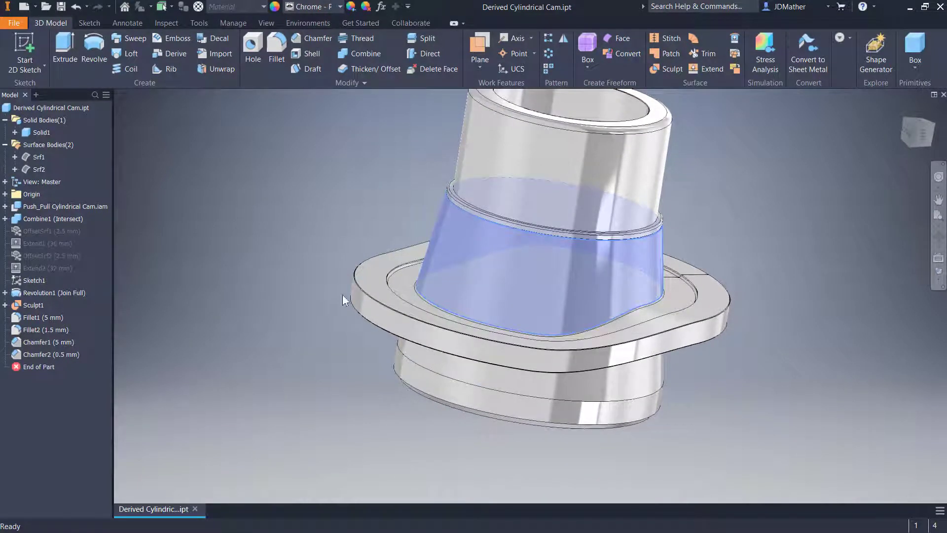
left_click(325, 173)
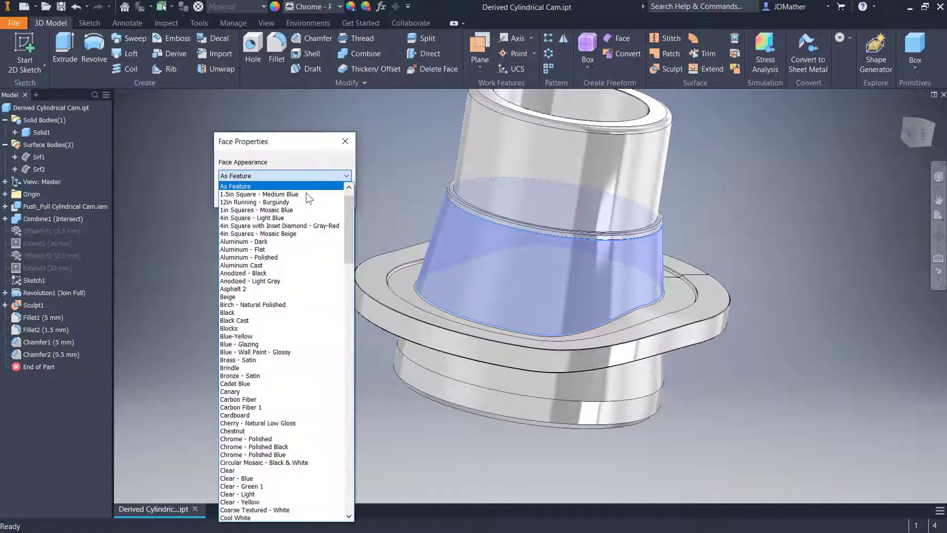
scroll(261, 334, "down", 5)
scroll(262, 424, "down", 8)
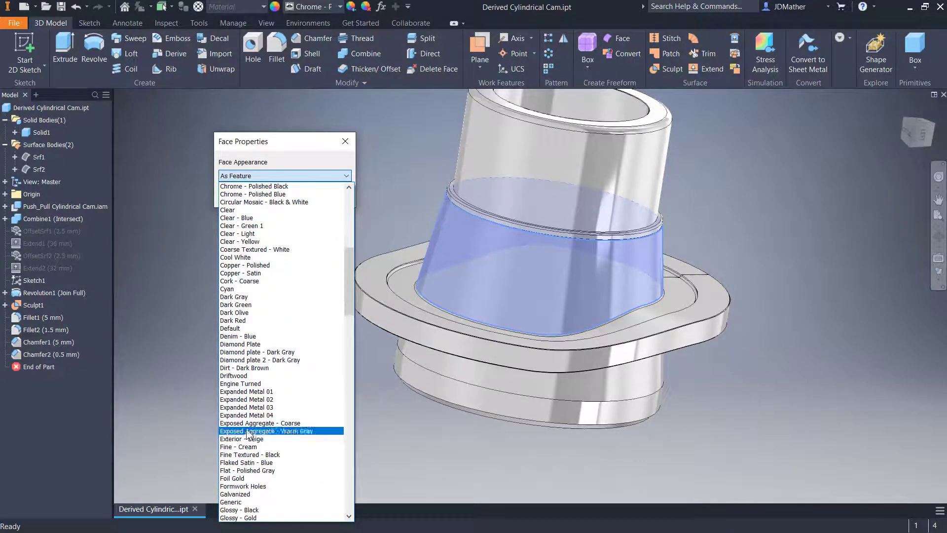
left_click(257, 353)
left_click(270, 177)
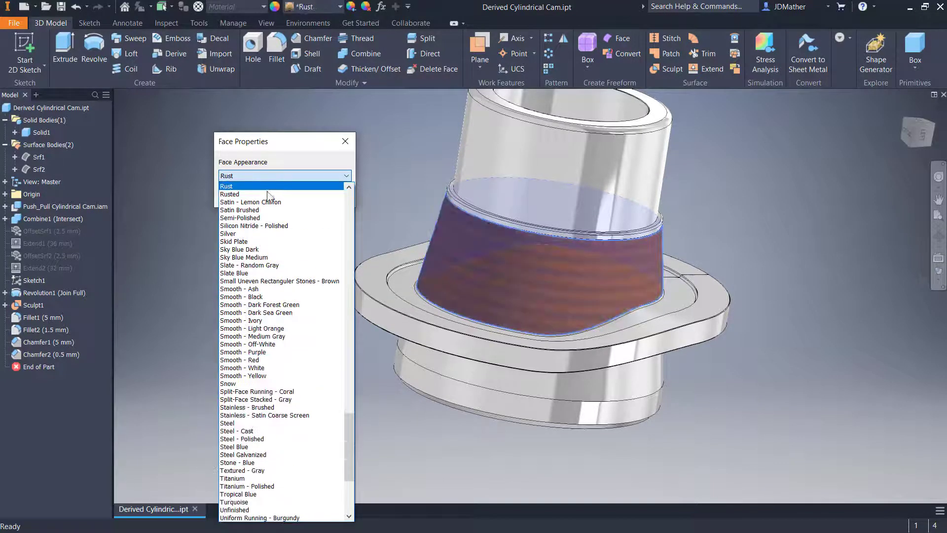
left_click(234, 195)
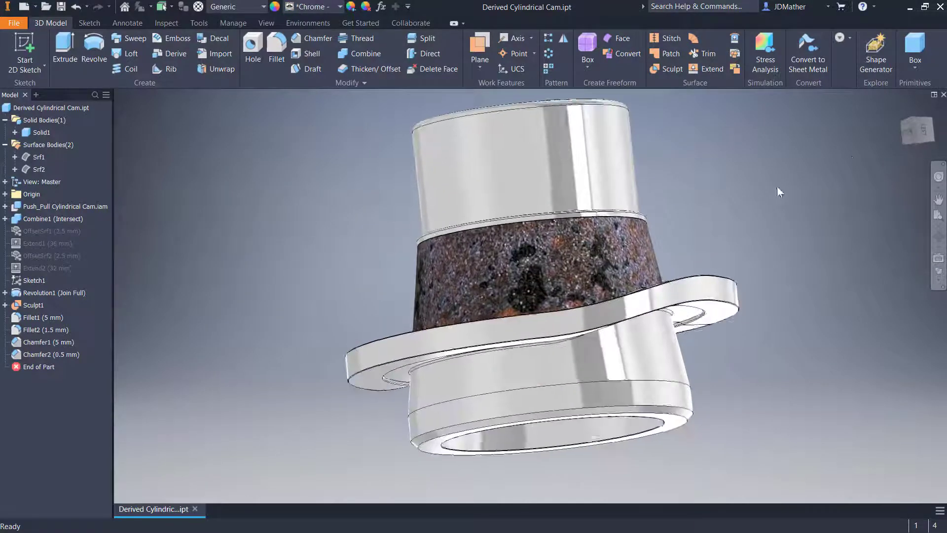
Step: Adjust the orientation and scale of the Rusted texture on the conical face and accept the mapping
left_click(910, 128)
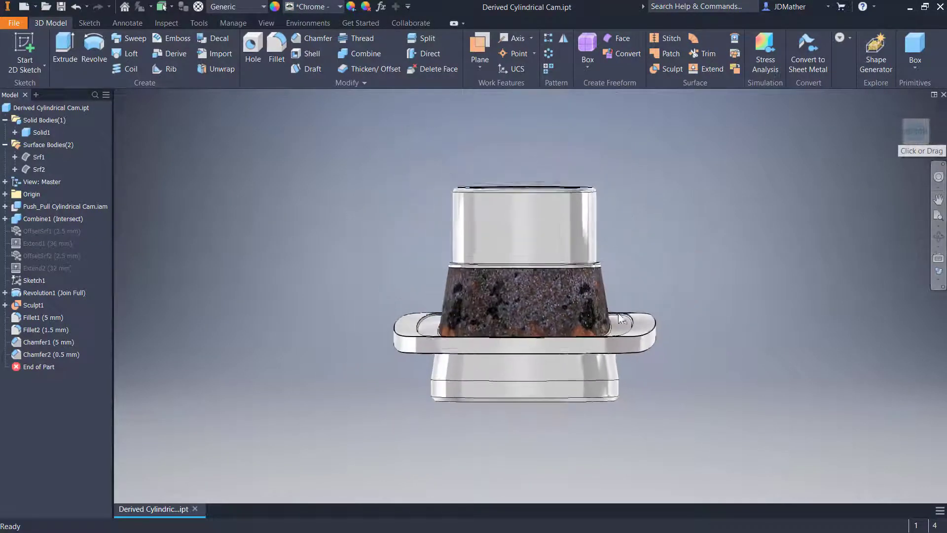
left_click(351, 6)
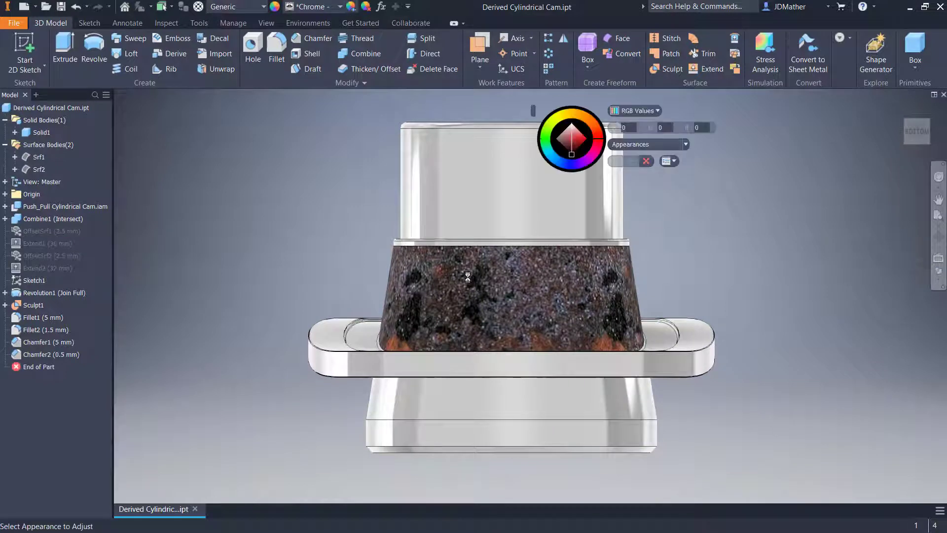
left_click(483, 284)
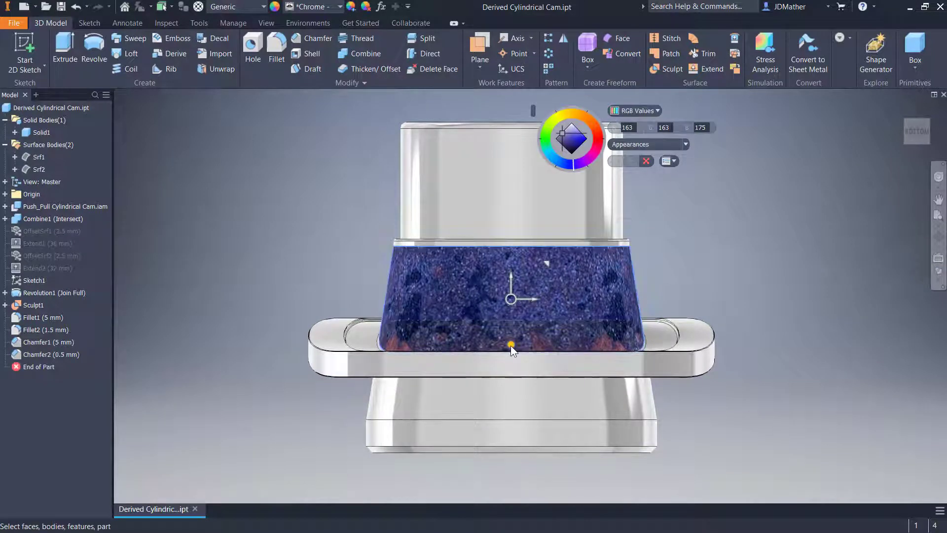
mouse_move(511, 344)
left_mouse_down()
mouse_move(514, 334)
mouse_move(510, 344)
left_mouse_up()
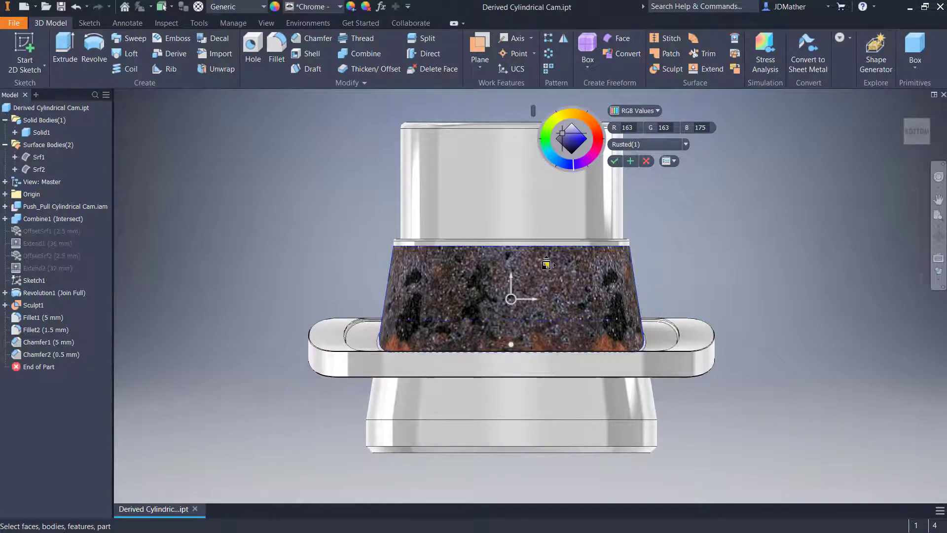
mouse_move(548, 261)
left_mouse_down()
mouse_move(534, 291)
mouse_move(545, 276)
left_mouse_up()
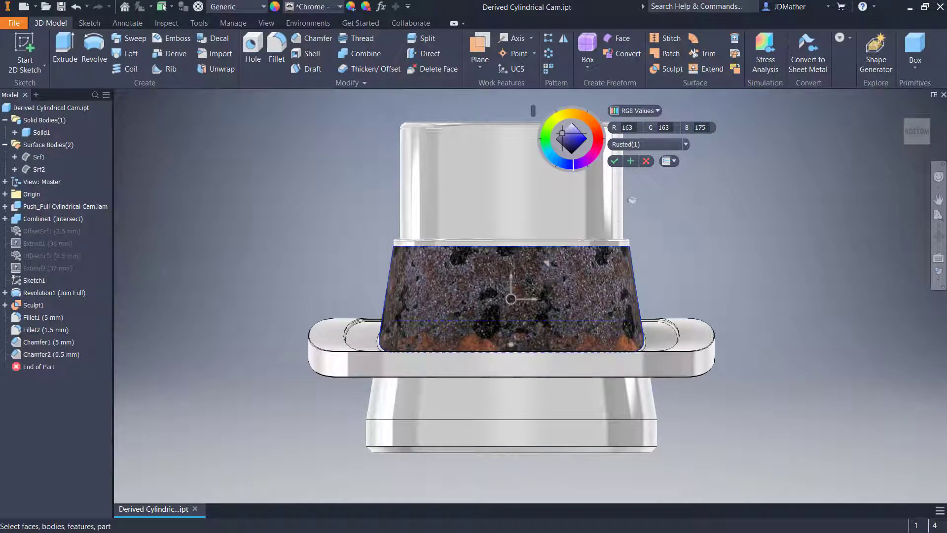
left_click(614, 161)
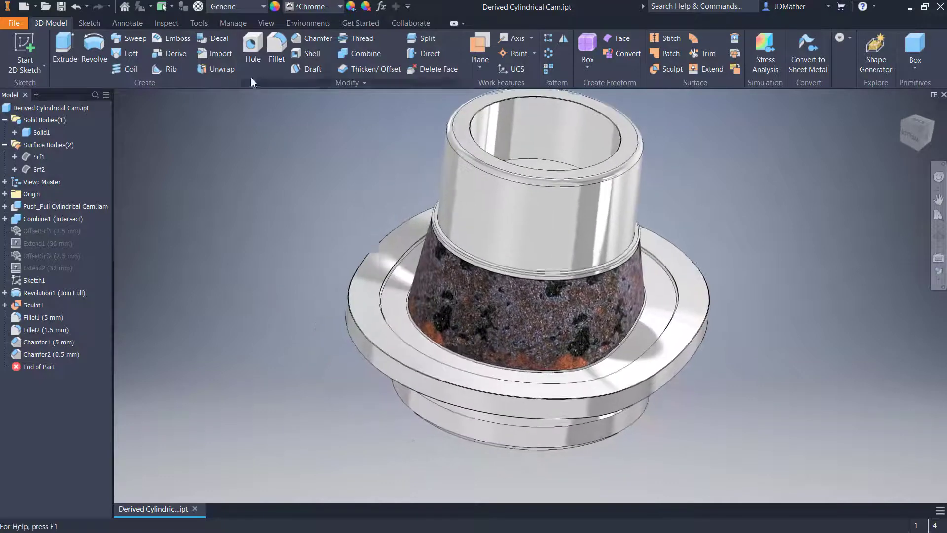
Step: Extend the adjusted Rusted(1) appearance from the conical face to the web's neck-side face and the 1.5 mm fillet feature
left_click(351, 6)
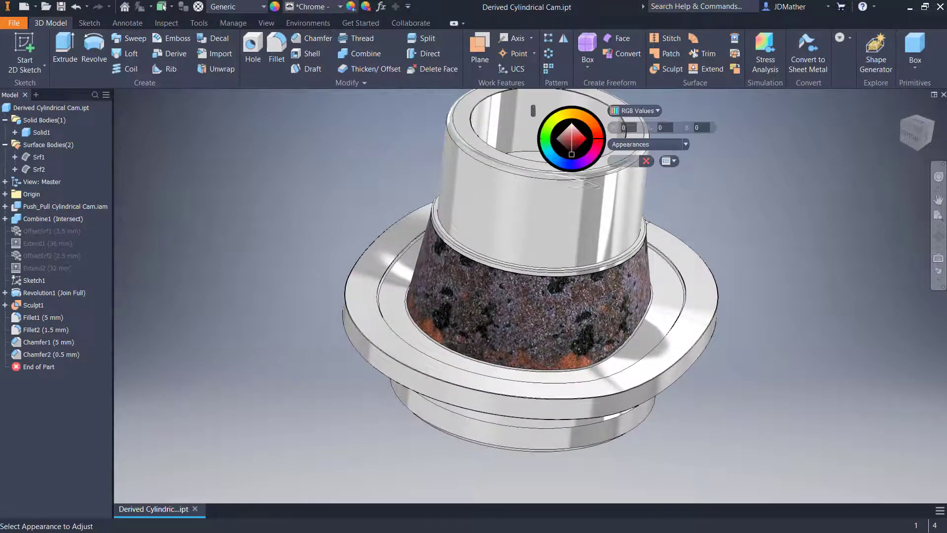
left_click(436, 291)
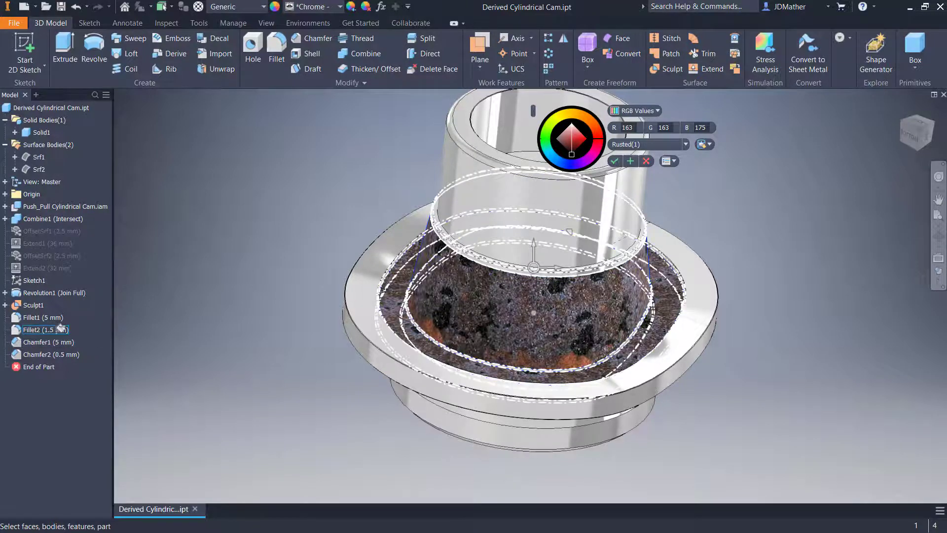
left_click(58, 328)
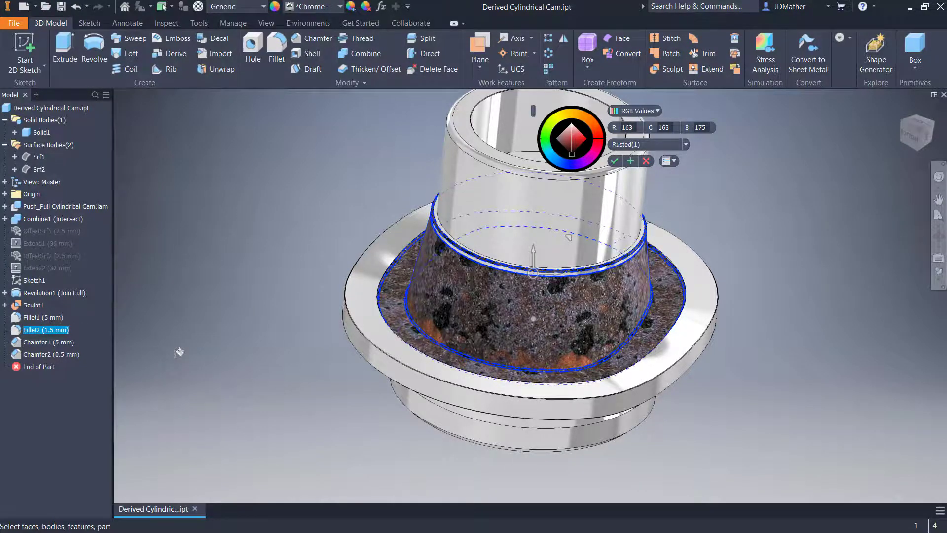
left_click(615, 160)
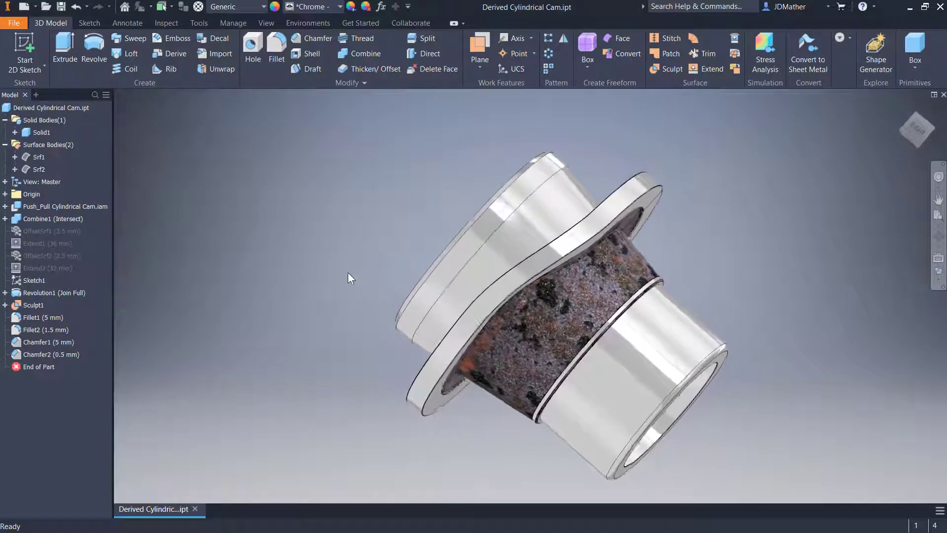
Step: Copy the Rusted(1) appearance to the web and body surfaces on the wide-base side of the cam ring
left_click(532, 330)
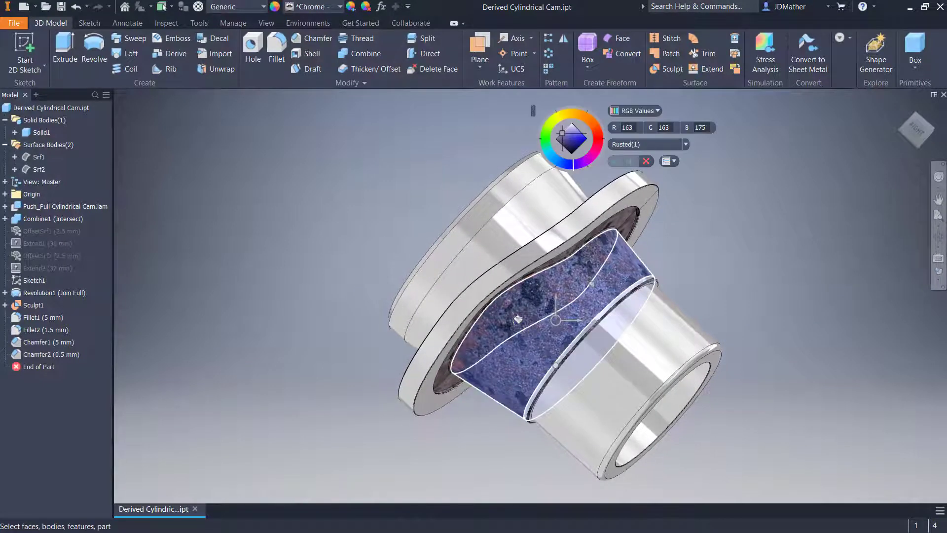
left_click(540, 211)
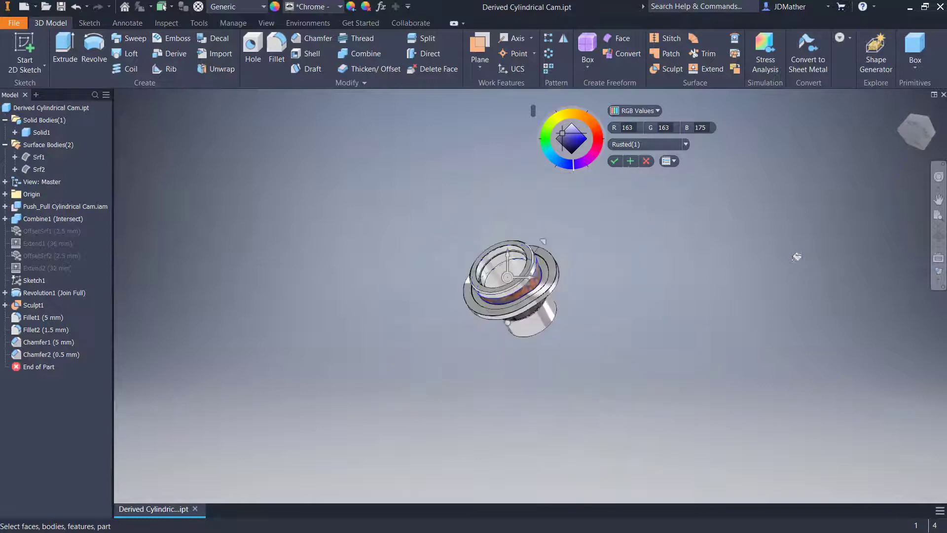
scroll(551, 279, "down", 3)
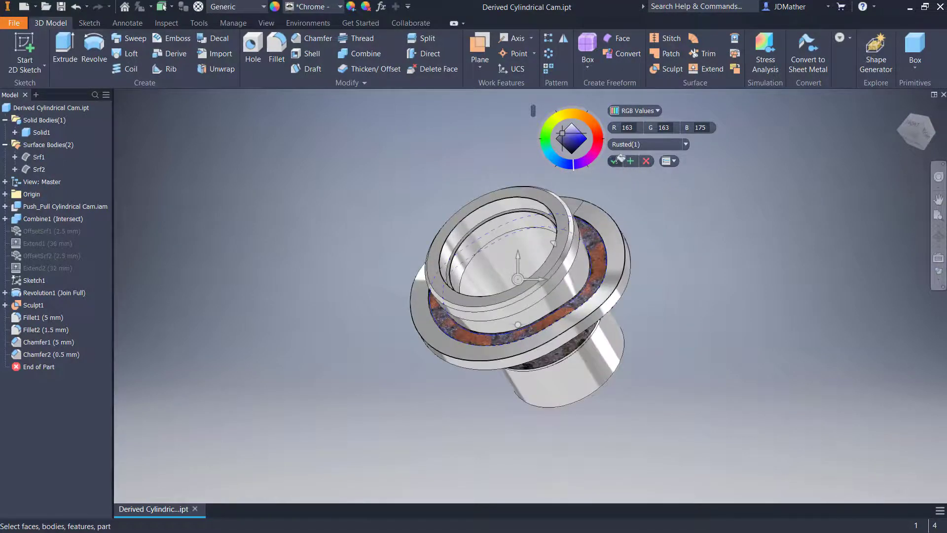
left_click(615, 161)
scroll(554, 244, "up", 5)
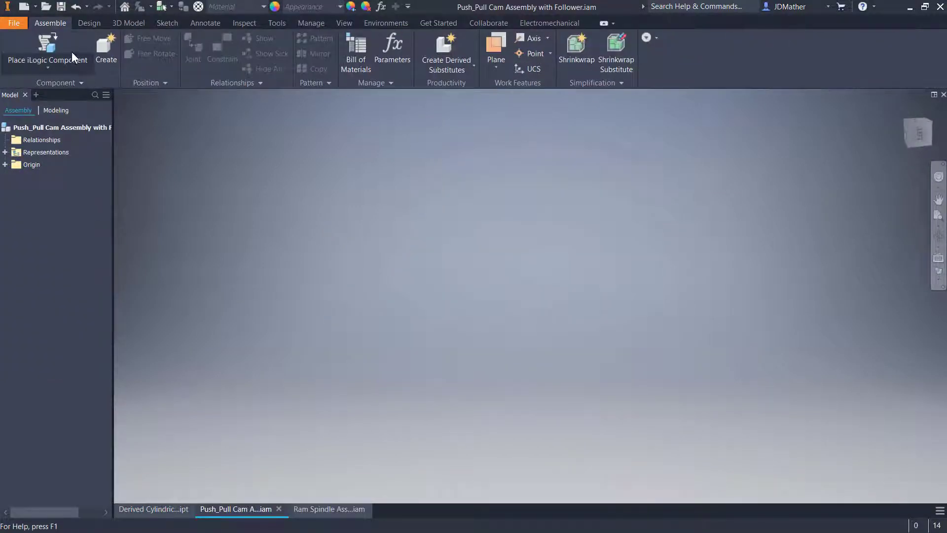
Step: Place the Ram Spindle Assembly in the empty Push_Pull Cam Assembly and expand its component tree
left_click(52, 67)
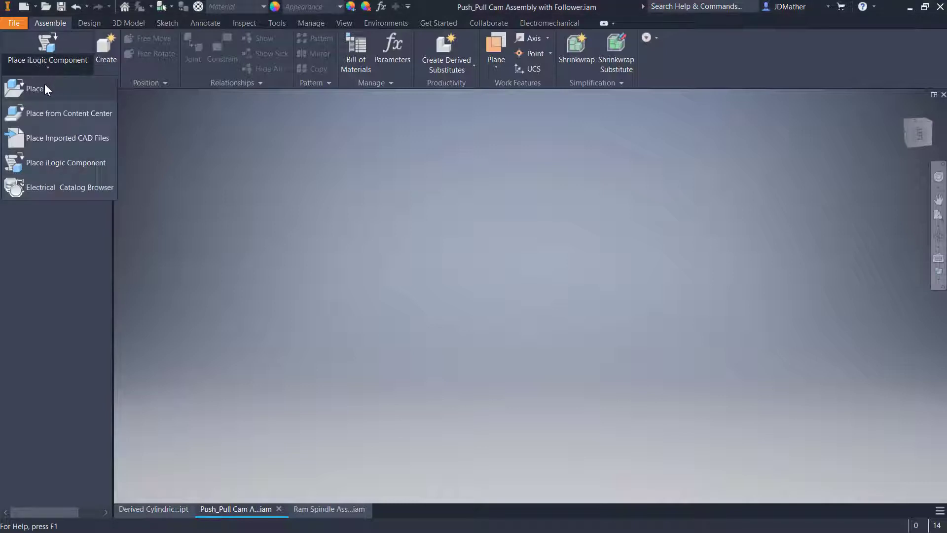
left_click(33, 90)
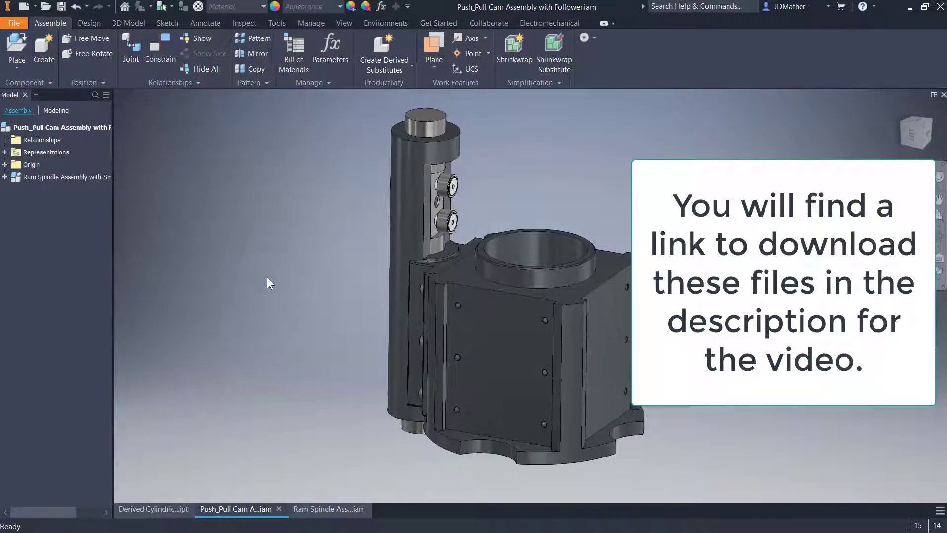
left_click(5, 177)
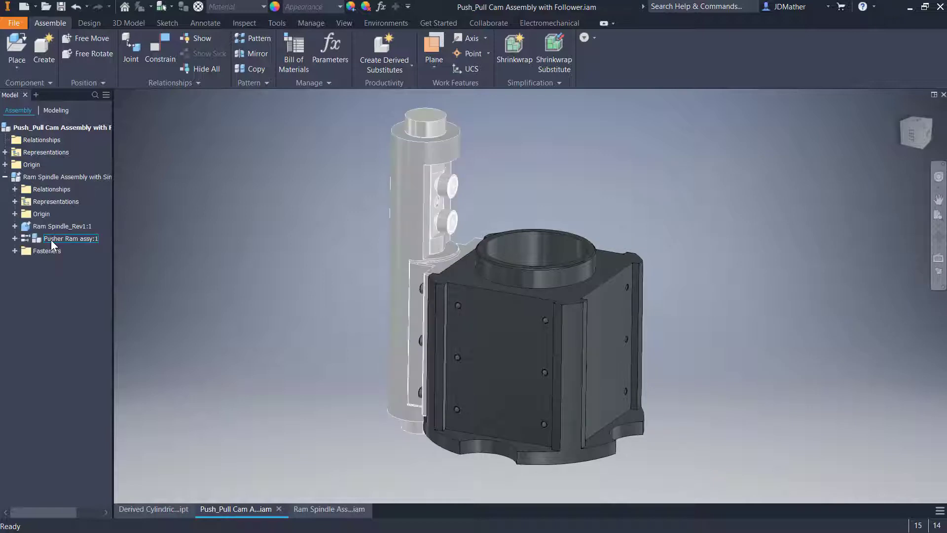
Step: Identify the Pusher Ram subassembly in the model and try to slide it along the ram spindle
left_click(56, 238)
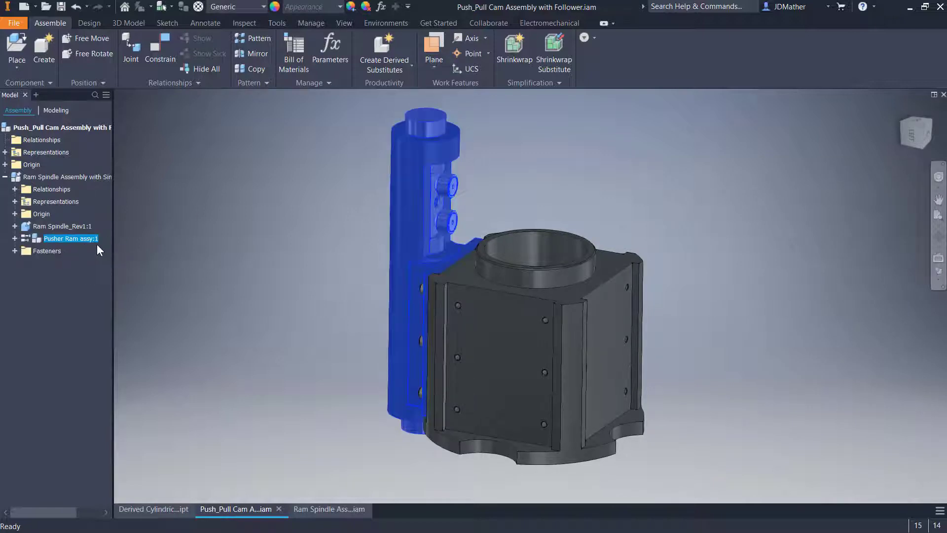
left_click(189, 246)
left_click_drag(448, 203, 441, 196)
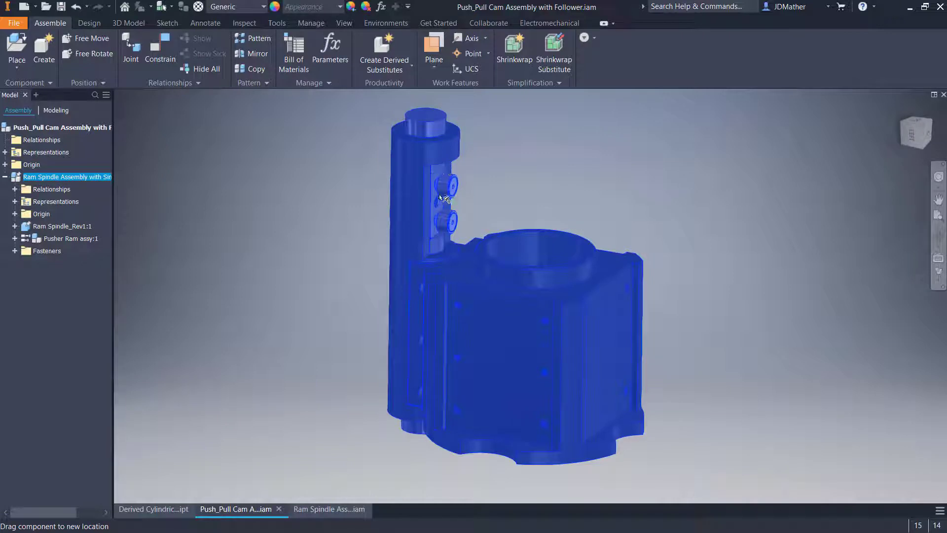
left_click(303, 203)
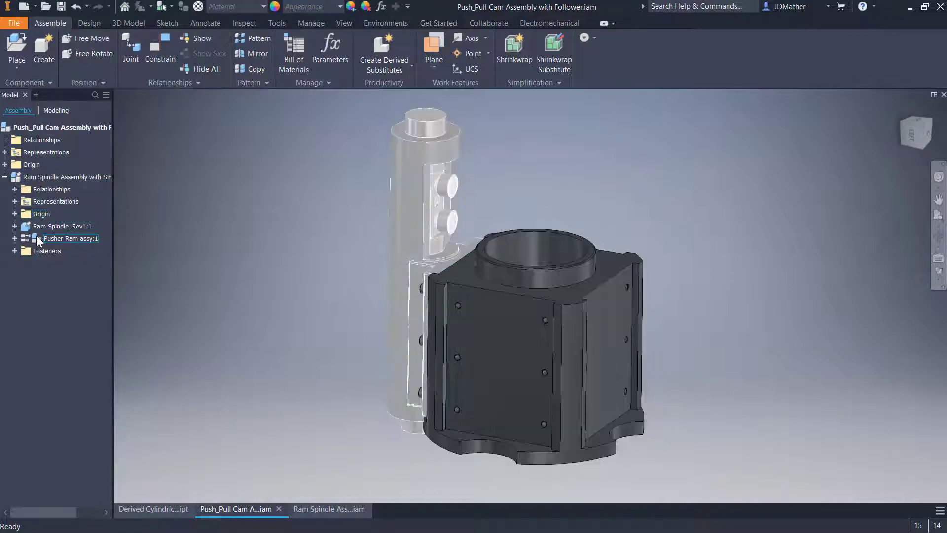
Step: Make the Ram Spindle Assembly flexible and test the pusher ram's sliding movement
right_click(27, 177)
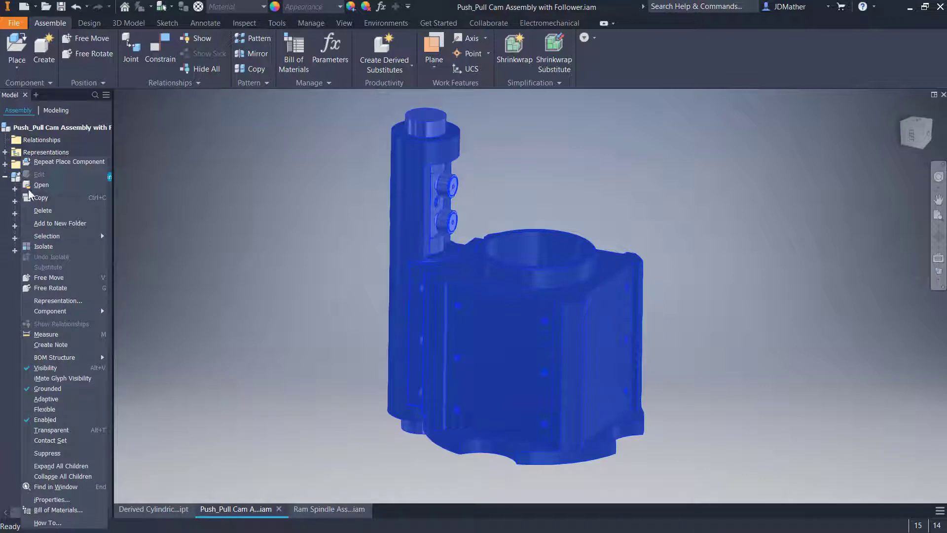
left_click(49, 409)
left_click(230, 367)
mouse_move(444, 220)
left_mouse_down()
mouse_move(442, 161)
mouse_move(432, 248)
mouse_move(431, 161)
mouse_move(428, 259)
mouse_move(434, 219)
left_mouse_up()
left_click(340, 227)
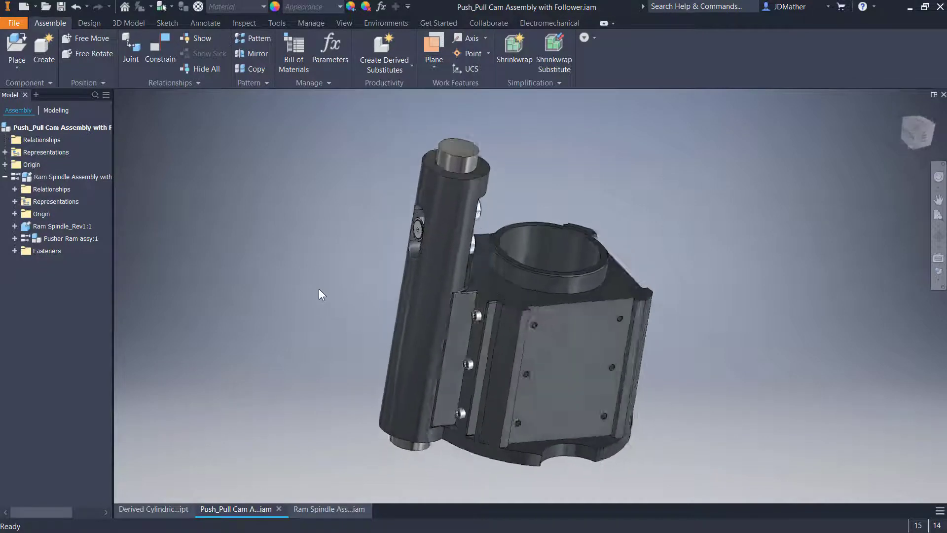
Step: Place a single instance of the Derived Cylindrical Cam part beside the ram spindle
left_click(18, 51)
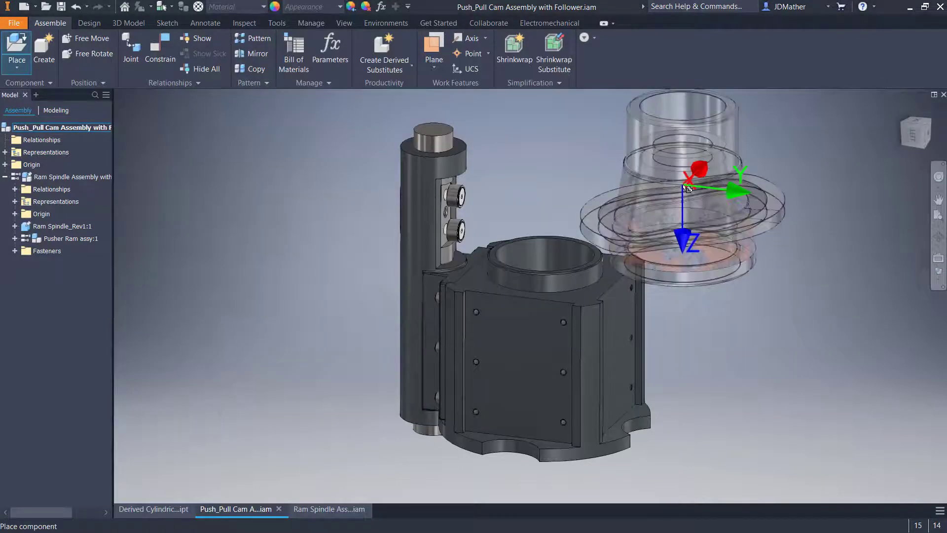
left_click(687, 188)
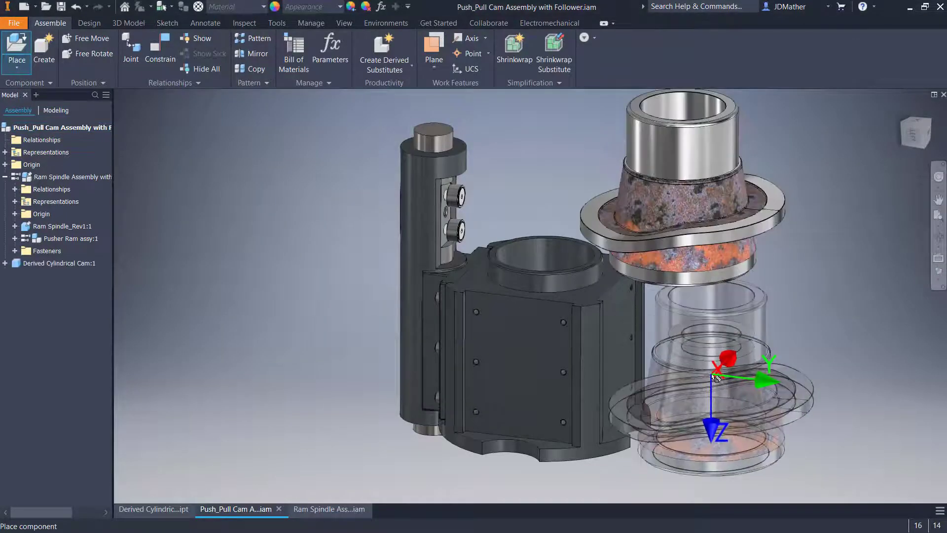
key("Escape")
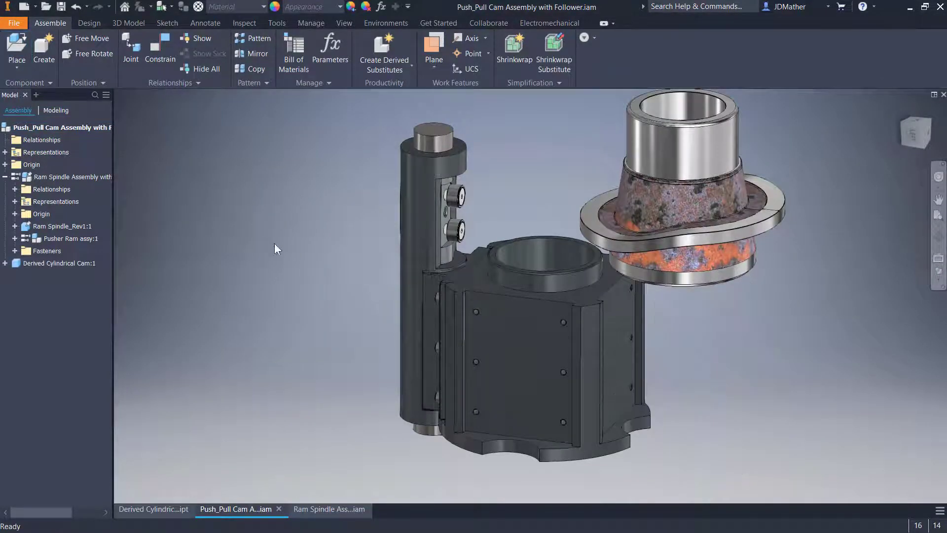
Step: Seat the cylindrical cam on the ram spindle with an Insert constraint between the bore's outer rim edge and the cam's matching lower circular edge
scroll(274, 244, "up", 1)
scroll(274, 244, "down", 2)
key("c")
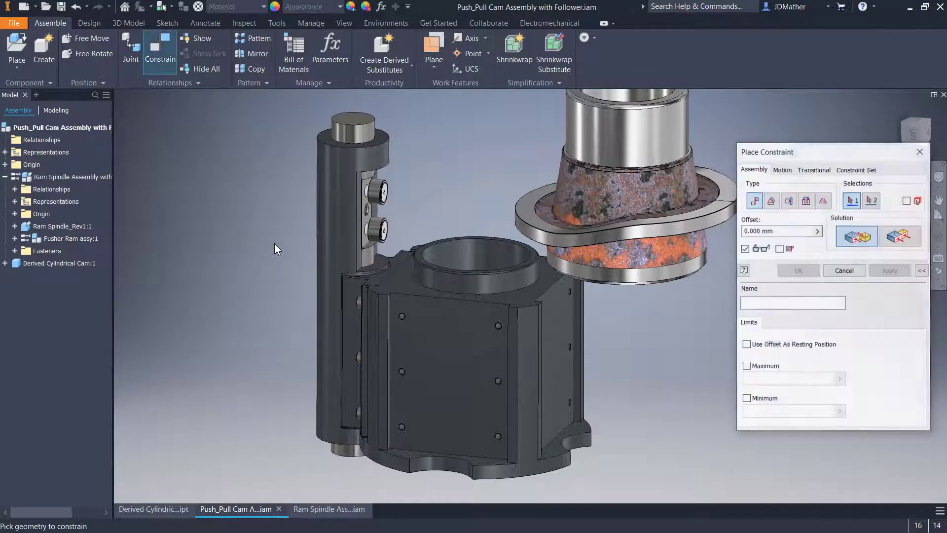
left_click(806, 200)
scroll(356, 275, "down", 5)
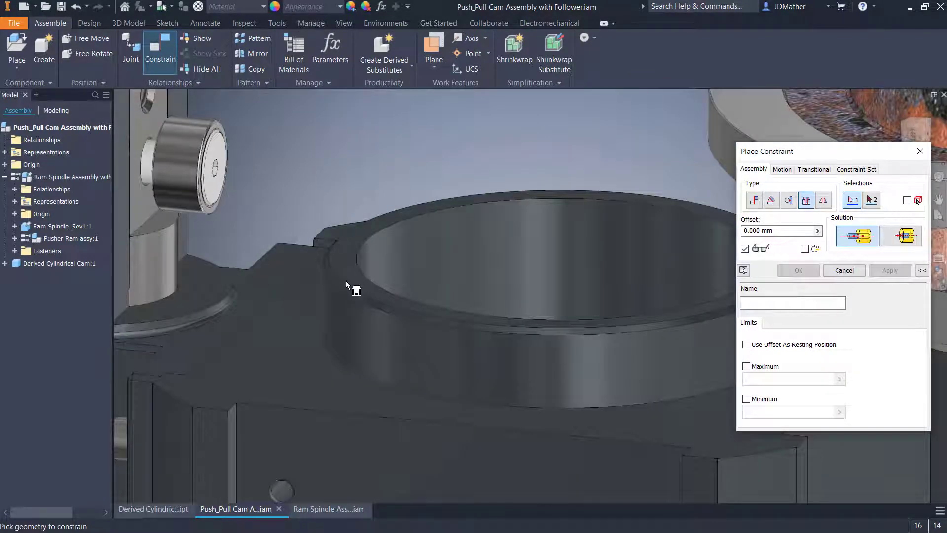
left_click(342, 280)
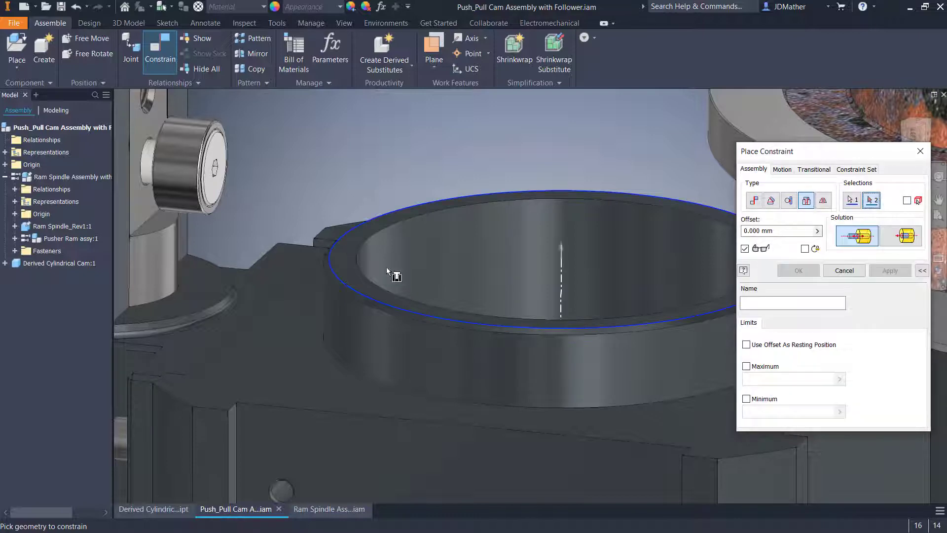
scroll(434, 236, "up", 5)
scroll(612, 310, "down", 10)
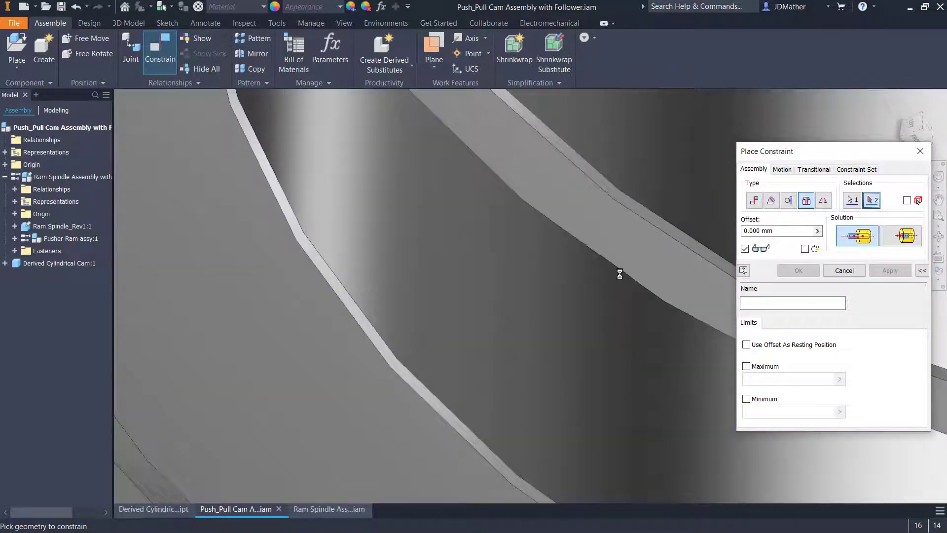
left_click(619, 272)
scroll(603, 280, "up", 10)
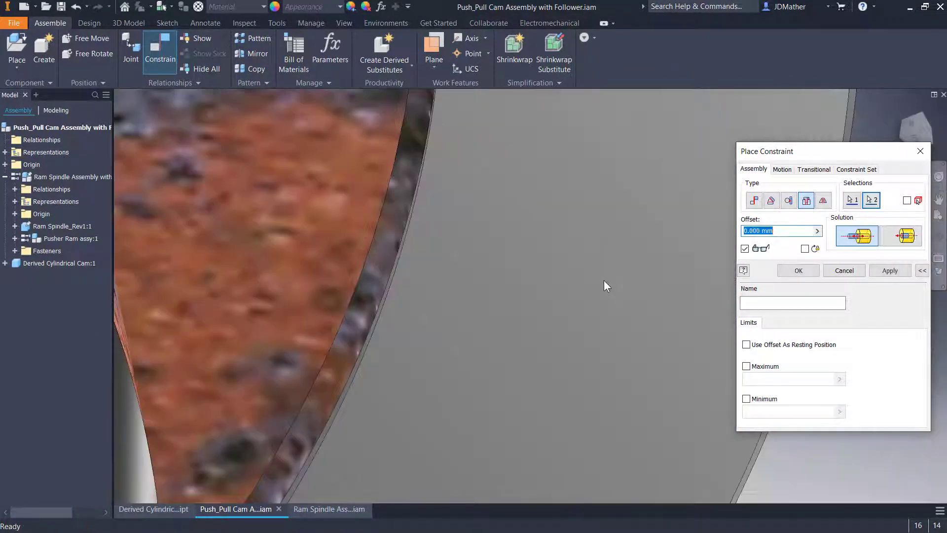
left_click(803, 271)
Step: Test the cam's rotation on the spindle and the pusher ram's sliding, and inspect the rollers beside the cam flange
middle_click_drag(459, 267, 493, 255, "shift")
scroll(592, 242, "down", 2)
left_click_drag(614, 246, 460, 258)
middle_click_drag(308, 194, 277, 191, "shift")
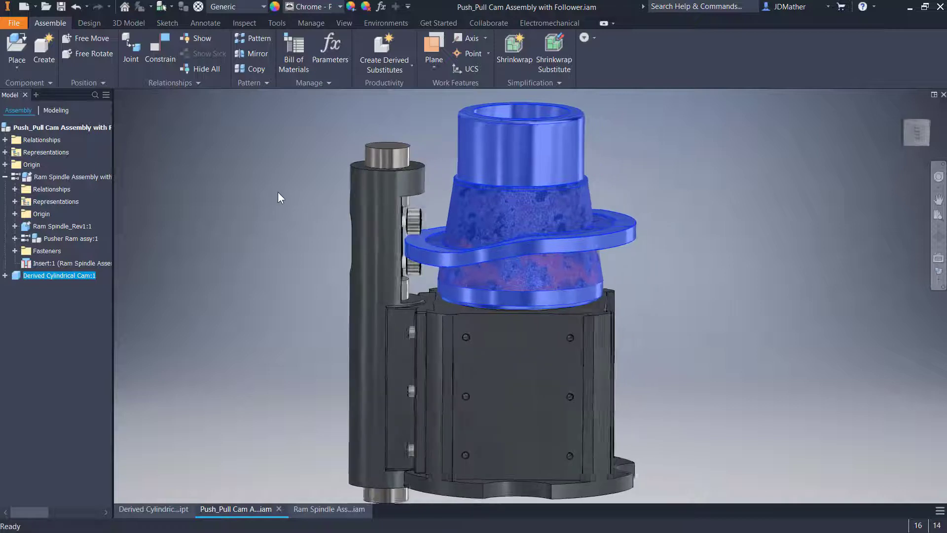
left_click(274, 191)
left_click_drag(384, 157, 364, 151)
left_click(337, 195)
scroll(393, 188, "up", 3)
scroll(393, 188, "up", 3)
middle_click_drag(361, 160, 410, 117, "shift")
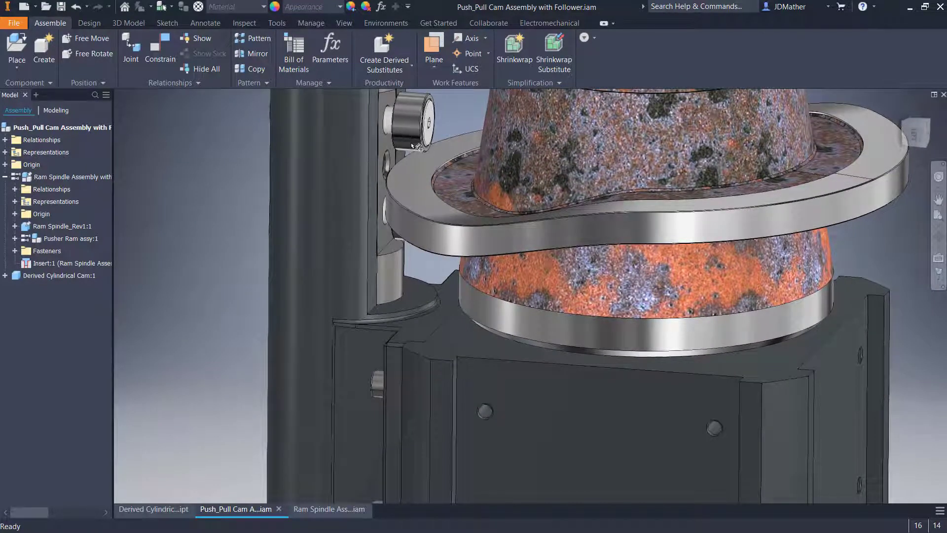
scroll(388, 144, "down", 3)
scroll(339, 161, "down", 2)
middle_click_drag(329, 161, 395, 118, "shift")
scroll(333, 168, "down", 2)
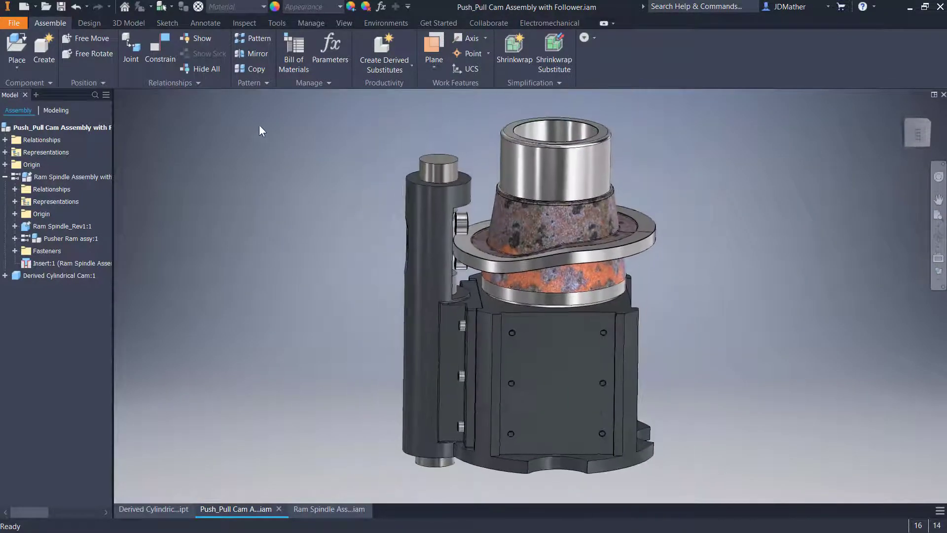
Step: Review the prismatic and revolution joints in the Dynamic Simulation environment, and return to the assembly
left_click(386, 23)
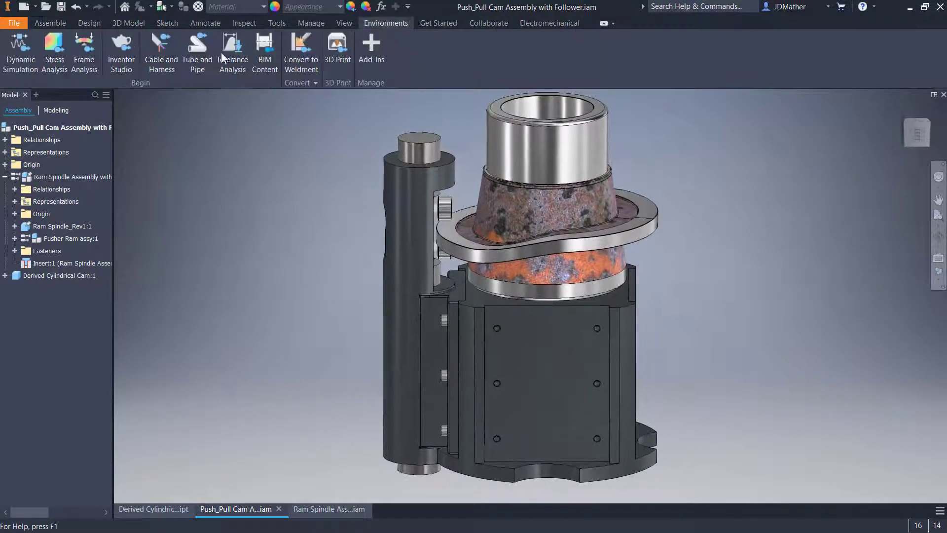
left_click(17, 50)
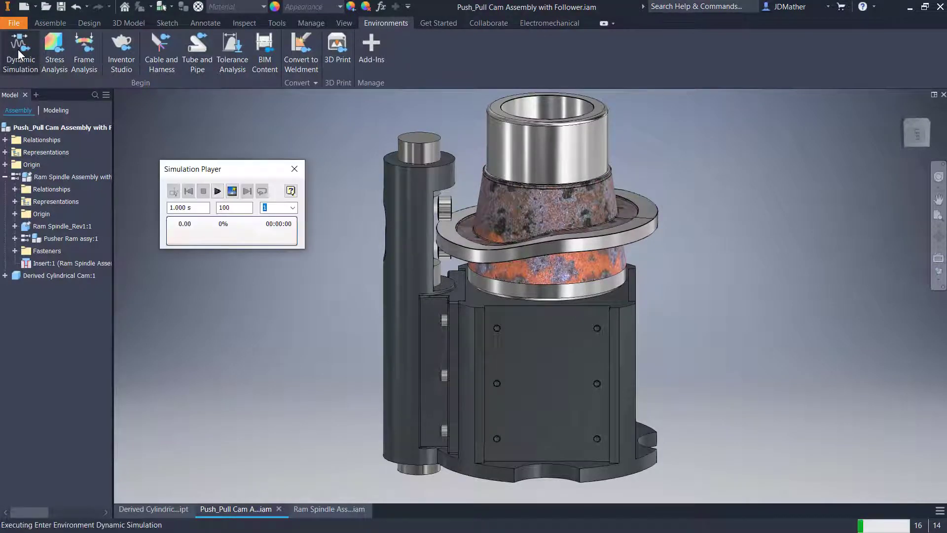
left_click(54, 238)
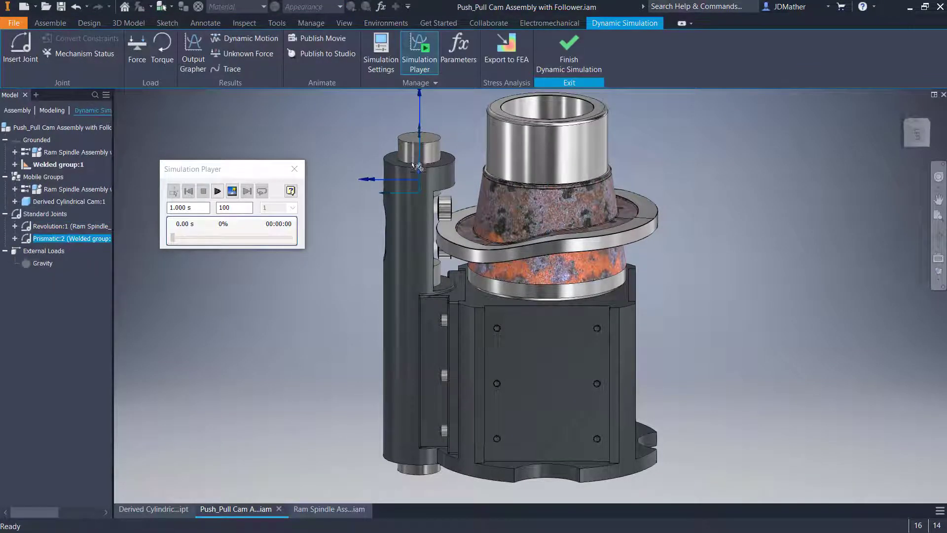
middle_click_drag(406, 157, 359, 187, "shift")
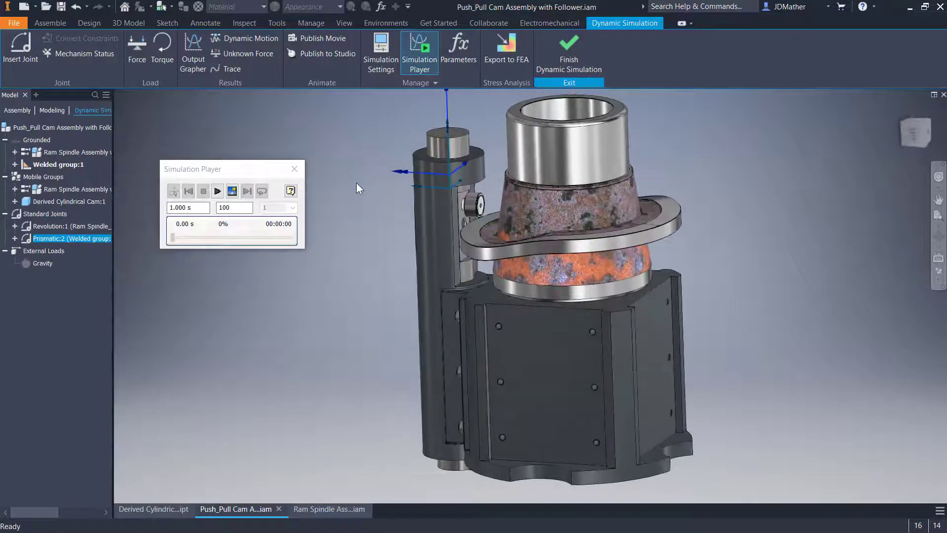
left_click(62, 227)
middle_click_drag(550, 213, 547, 212, "shift")
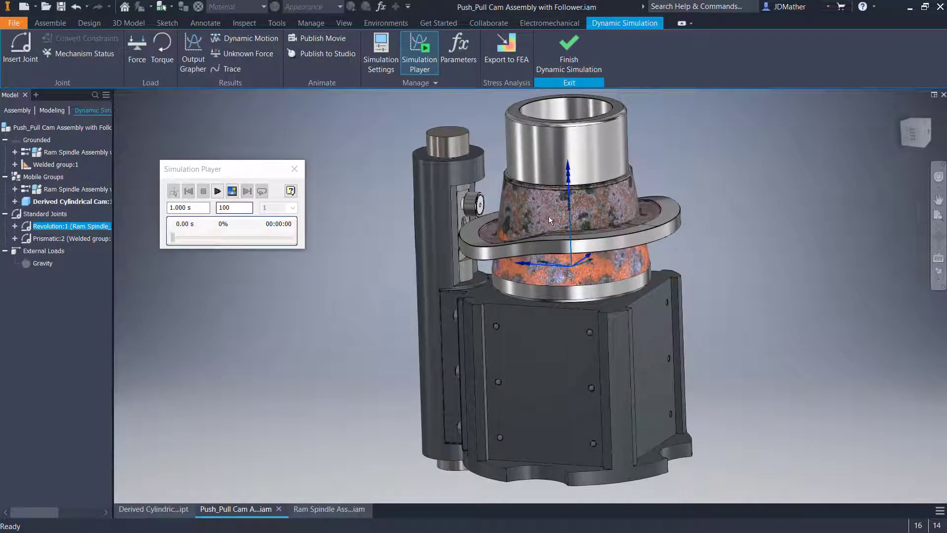
left_click(559, 58)
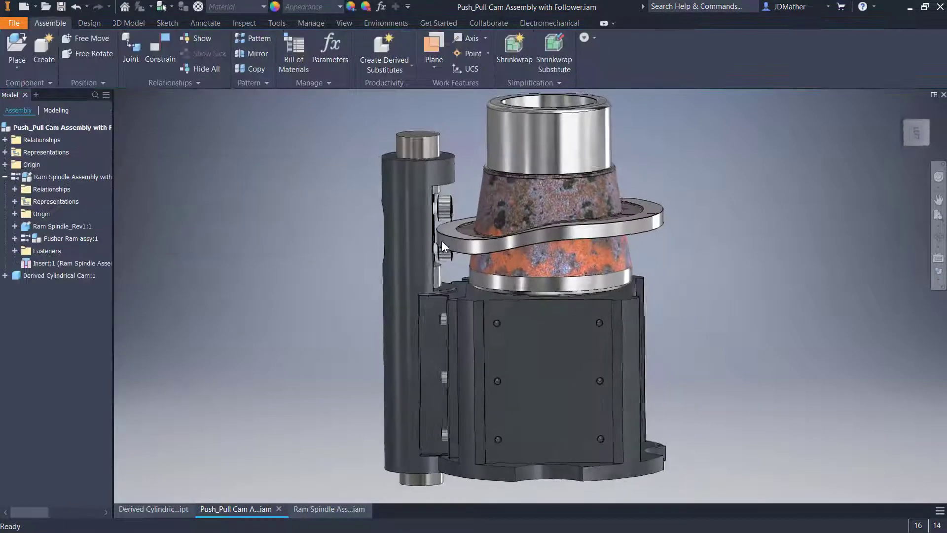
Step: Check the pusher ram's movement and examine how its two rollers straddle the cam flange
left_click(430, 135)
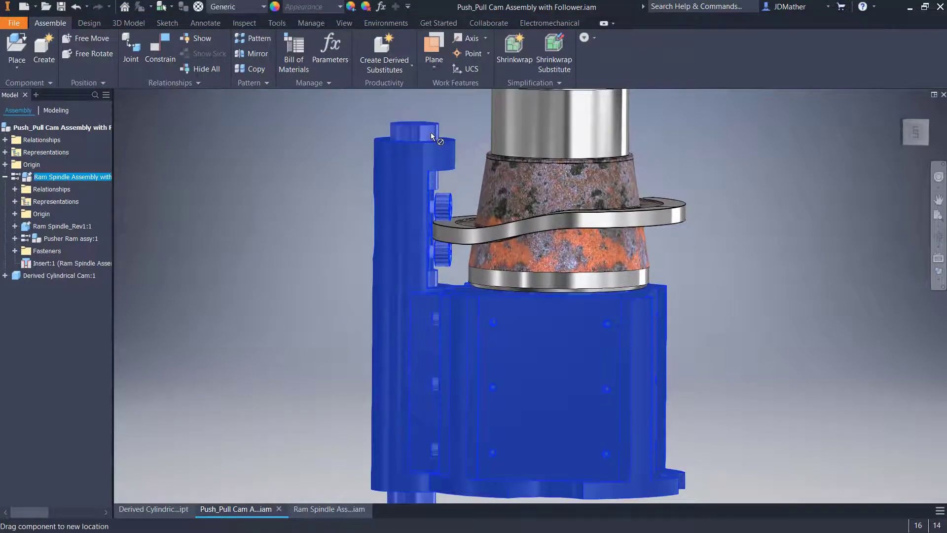
left_click(338, 211)
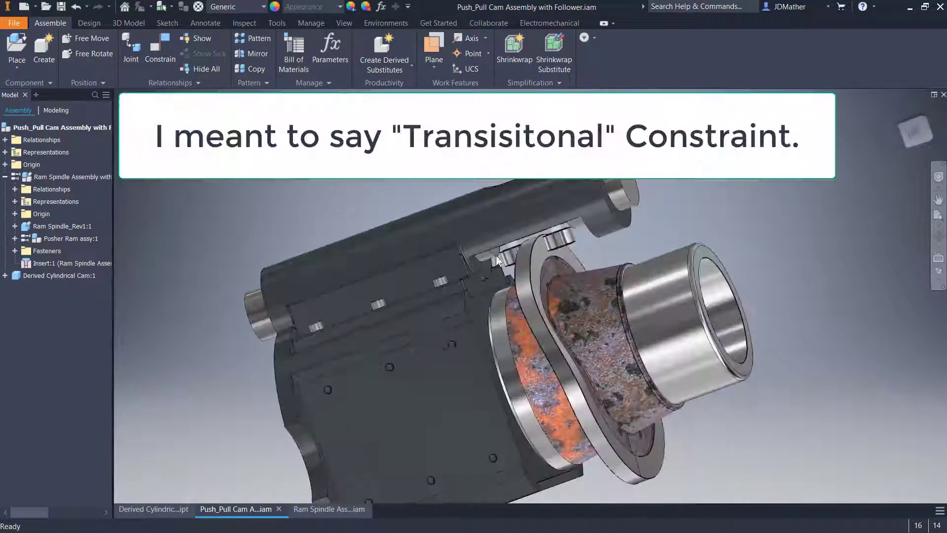
scroll(580, 235, "down", 4)
middle_click_drag(495, 256, 572, 215, "shift")
scroll(613, 246, "up", 3)
scroll(619, 262, "up", 2)
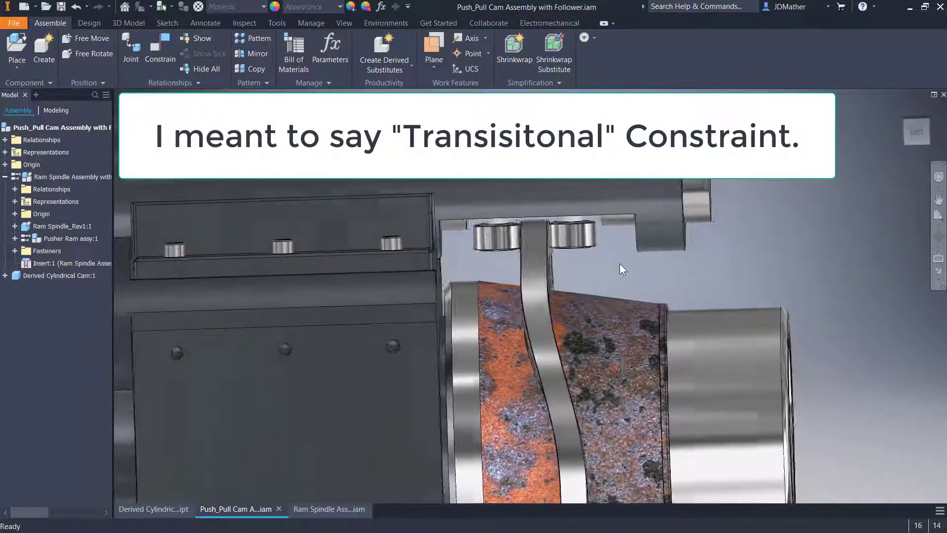
scroll(531, 249, "down", 5)
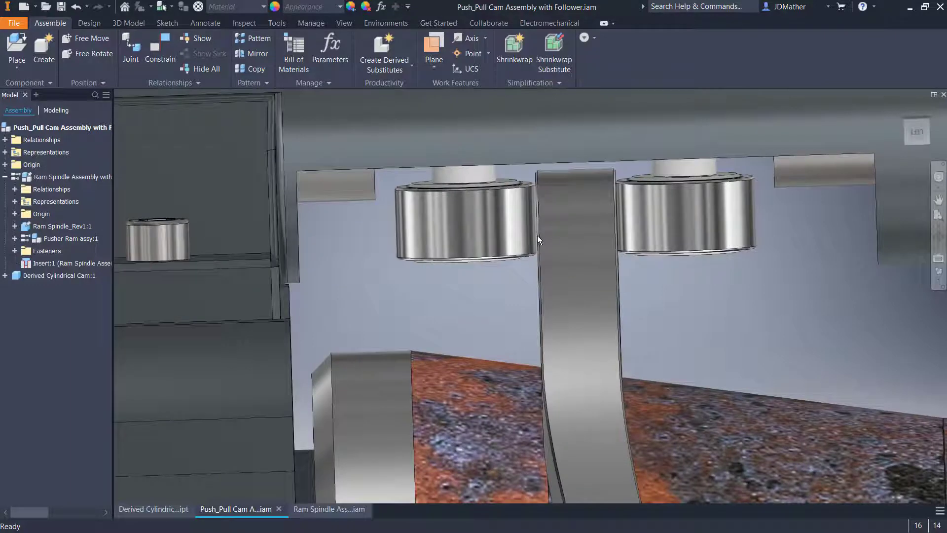
scroll(580, 258, "up", 1)
middle_click_drag(582, 276, 616, 234, "shift")
scroll(459, 285, "up", 1)
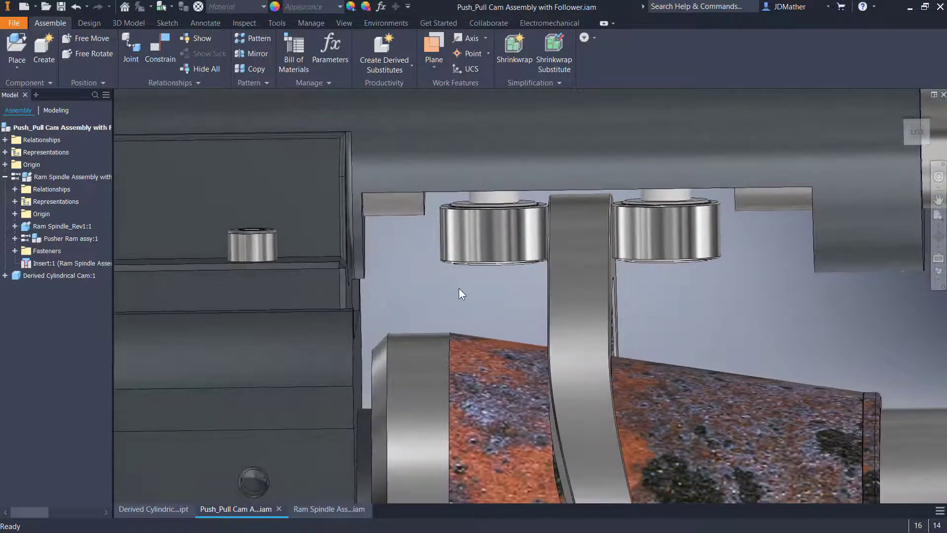
middle_click_drag(459, 288, 679, 316, "shift")
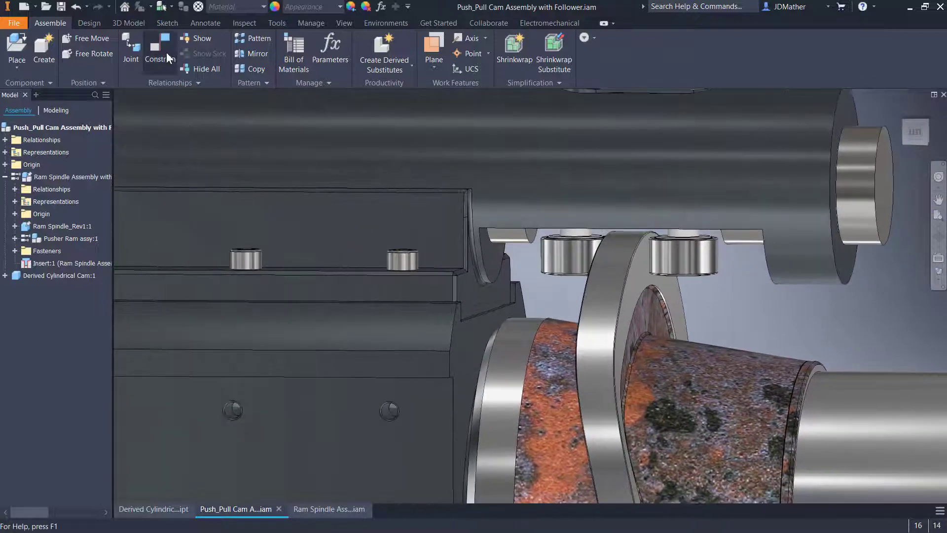
Step: Add a Transitional constraint between the cam flange's upper side face and the cylindrical face of the adjacent upper roller
left_click(163, 40)
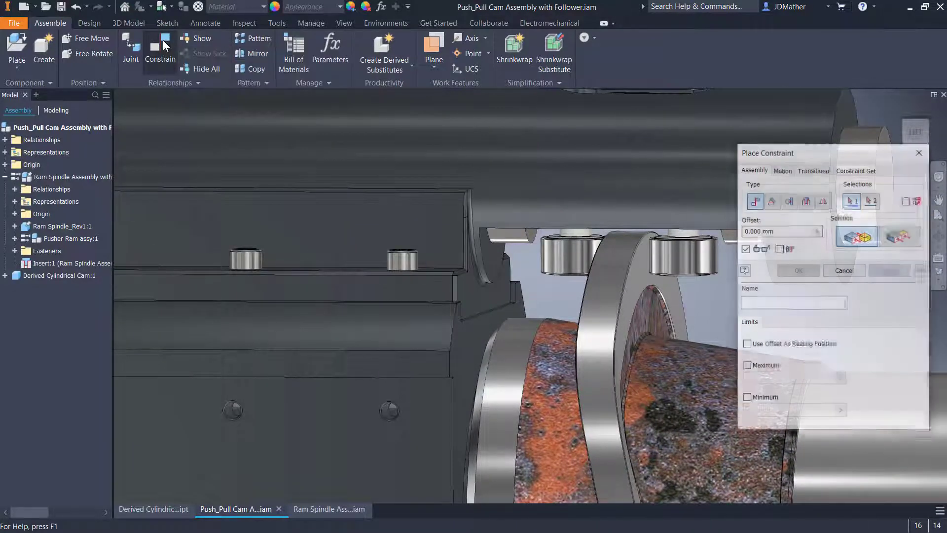
left_click(814, 169)
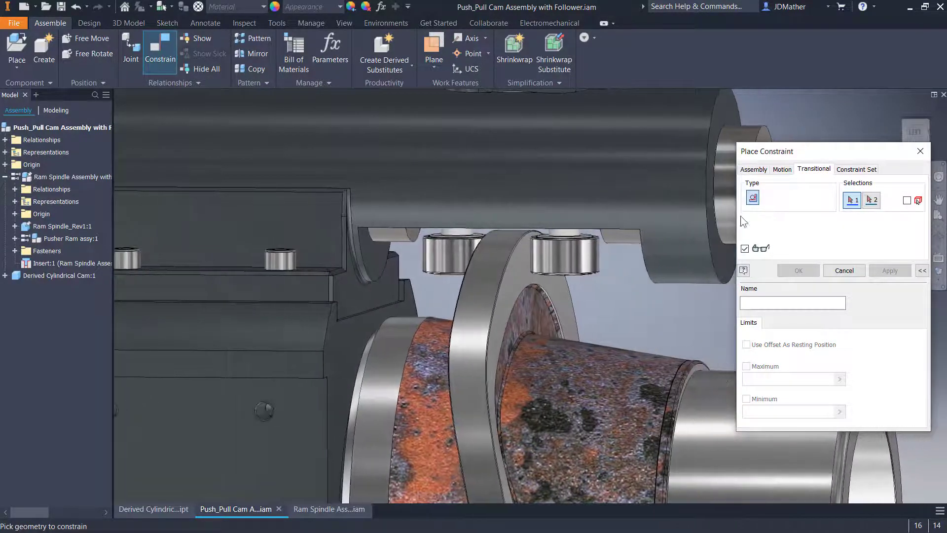
left_click(521, 267)
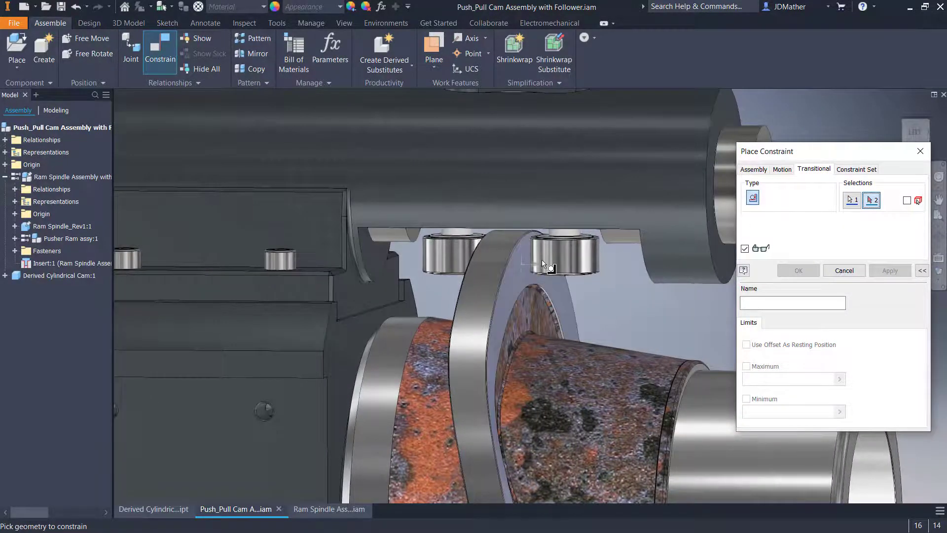
left_click(540, 259)
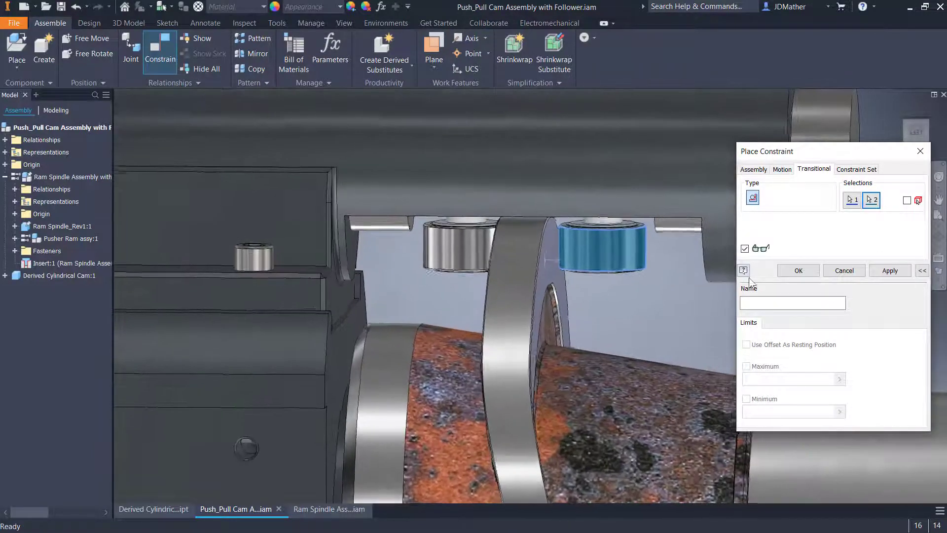
left_click(798, 271)
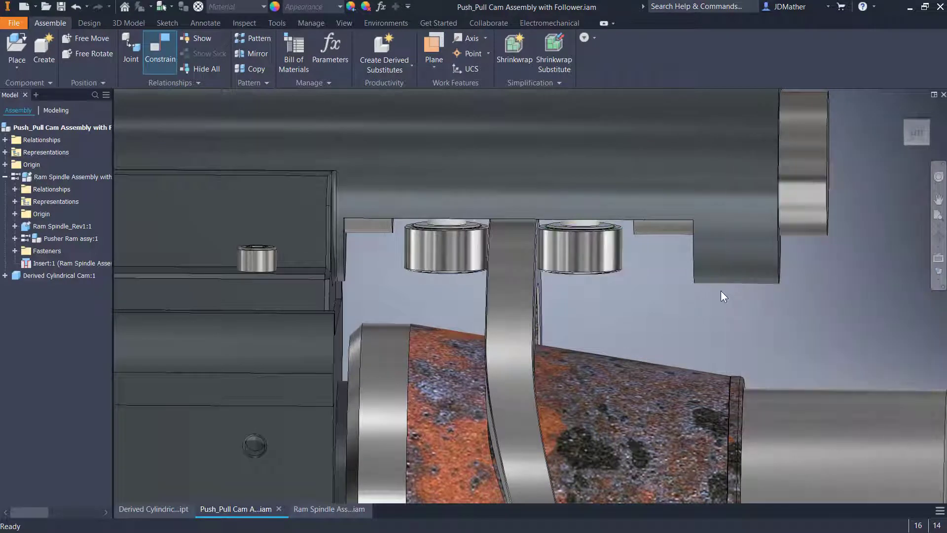
Step: Rotate the cam through several positions to test how the rollers and pusher ram follow its flange
scroll(572, 271, "down", 5)
middle_click_drag(575, 272, 365, 226, "shift")
left_click_drag(563, 166, 648, 226)
left_click_drag(537, 218, 615, 247)
left_click_drag(550, 233, 630, 244)
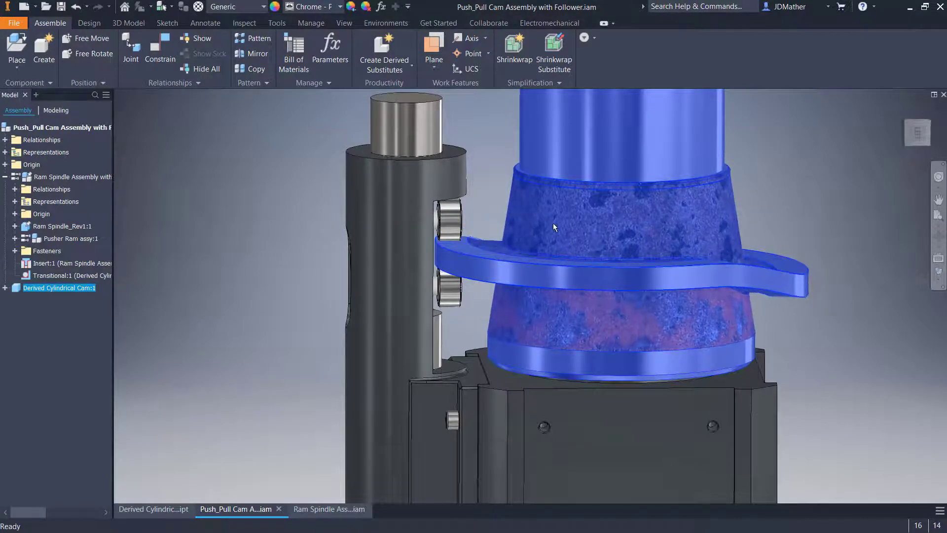
left_click_drag(552, 223, 472, 248)
left_click(300, 237)
middle_click_drag(300, 237, 419, 327, "shift")
middle_click_drag(454, 299, 535, 240, "shift")
left_click_drag(535, 240, 592, 262)
middle_click_drag(278, 282, 444, 286, "shift")
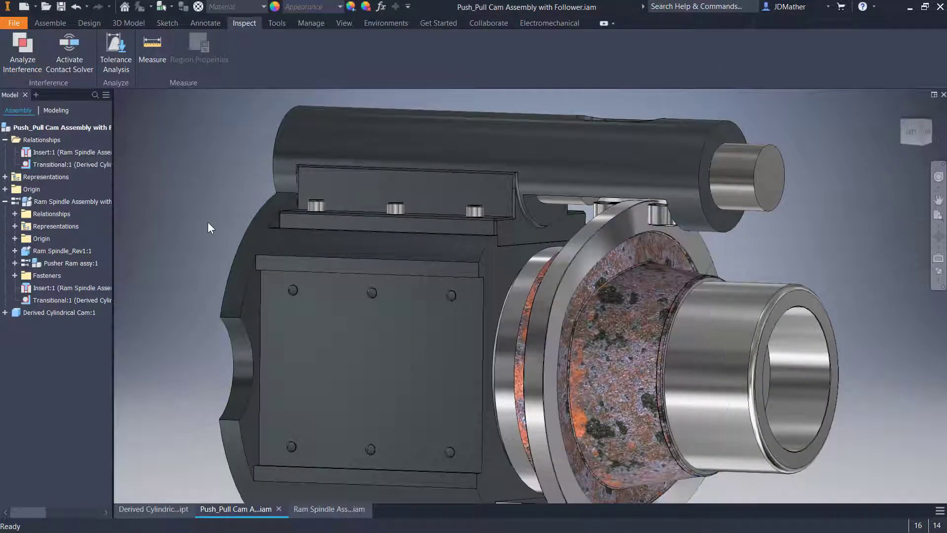
Step: Add a 0-degree explicit reference vector Angle constraint between the assembly's and cam's YZ planes, referencing the cam's cylindrical hub, and accept the conflicting relationship
scroll(185, 208, "down", 1)
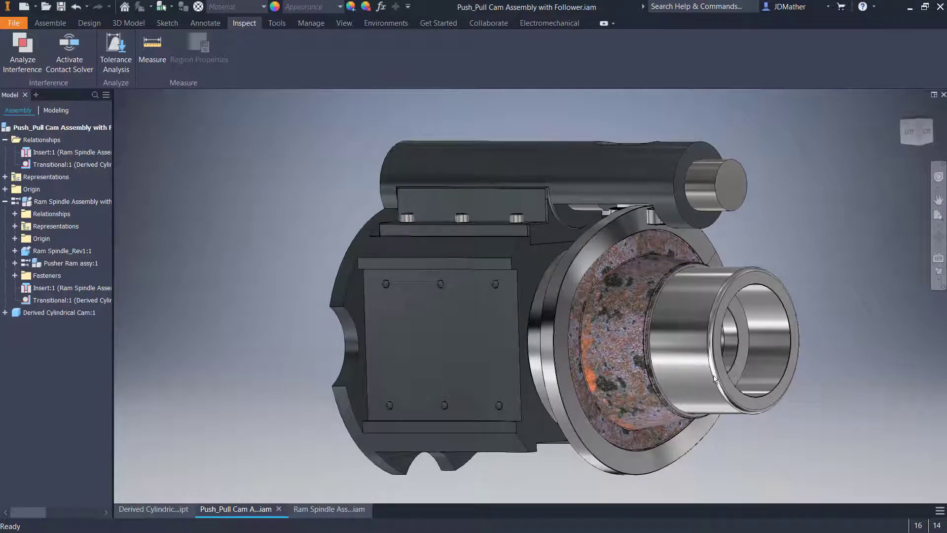
double_click(18, 187)
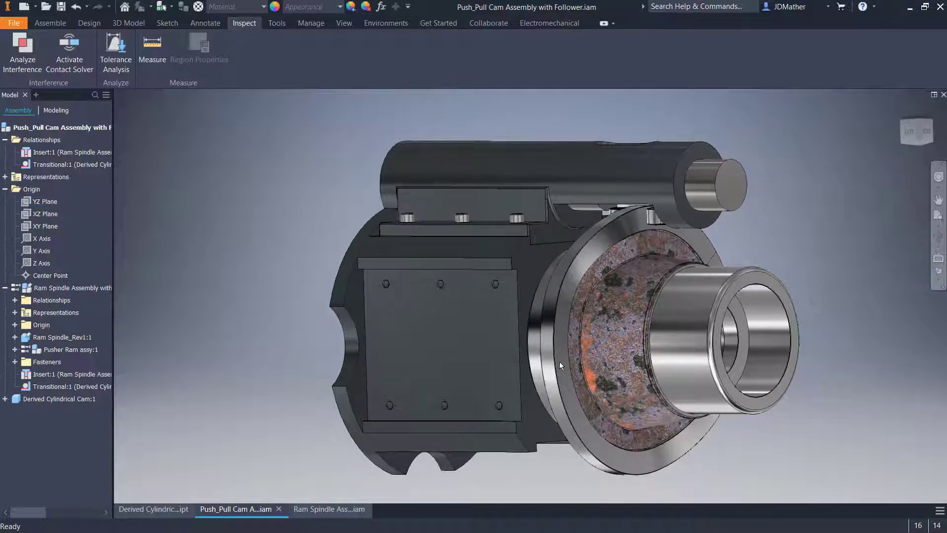
scroll(559, 362, "down", 1)
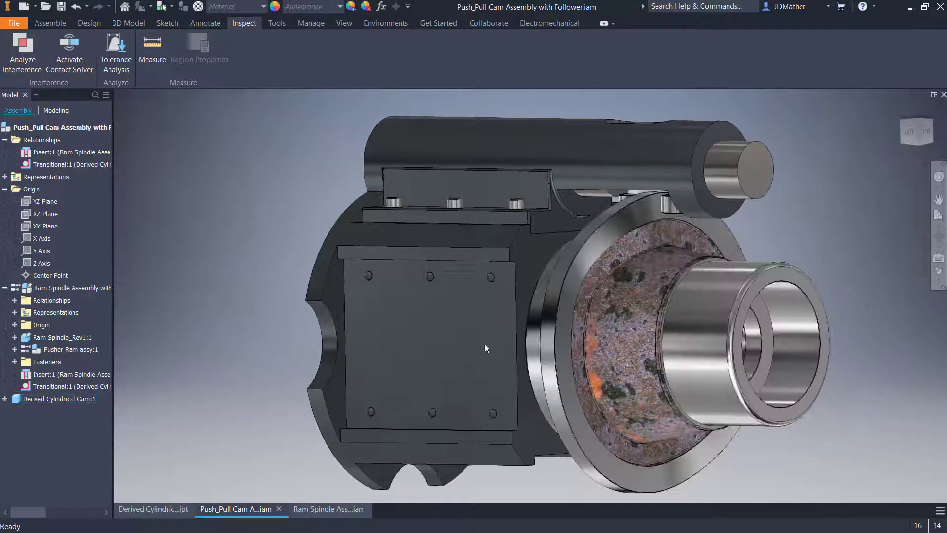
key("c")
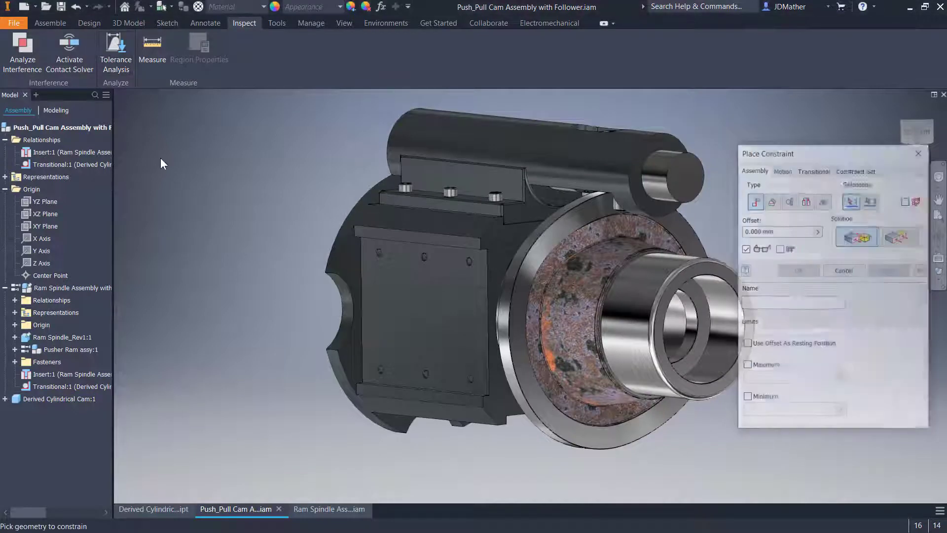
left_click(770, 200)
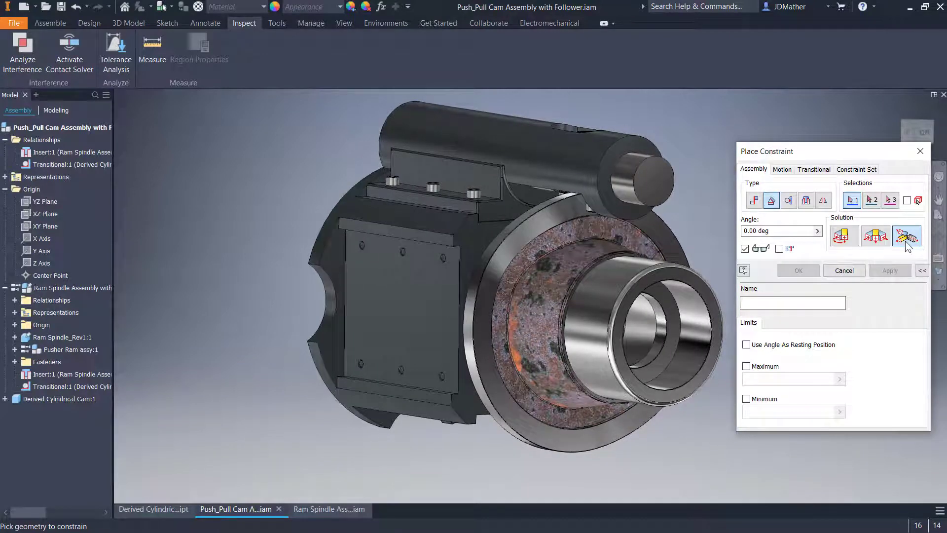
left_click(31, 202)
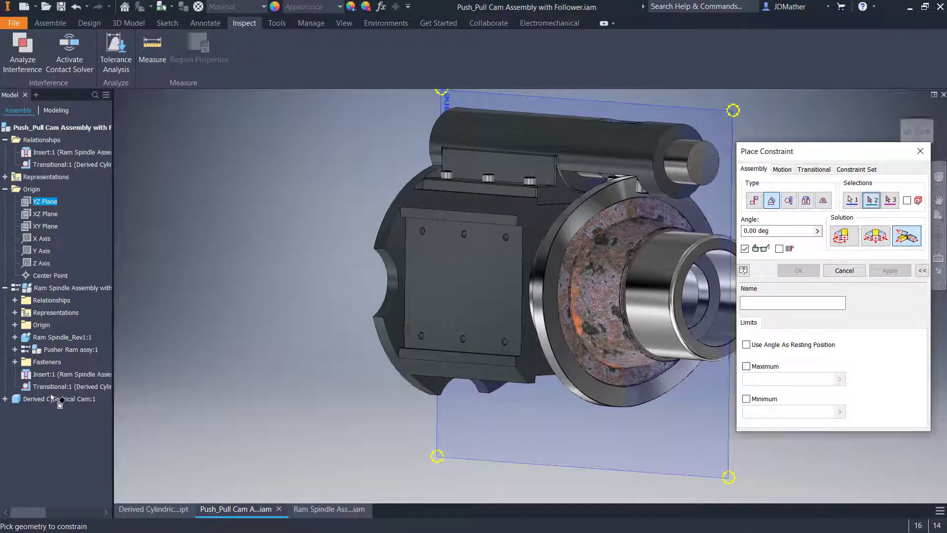
left_click(5, 399)
left_click(15, 411)
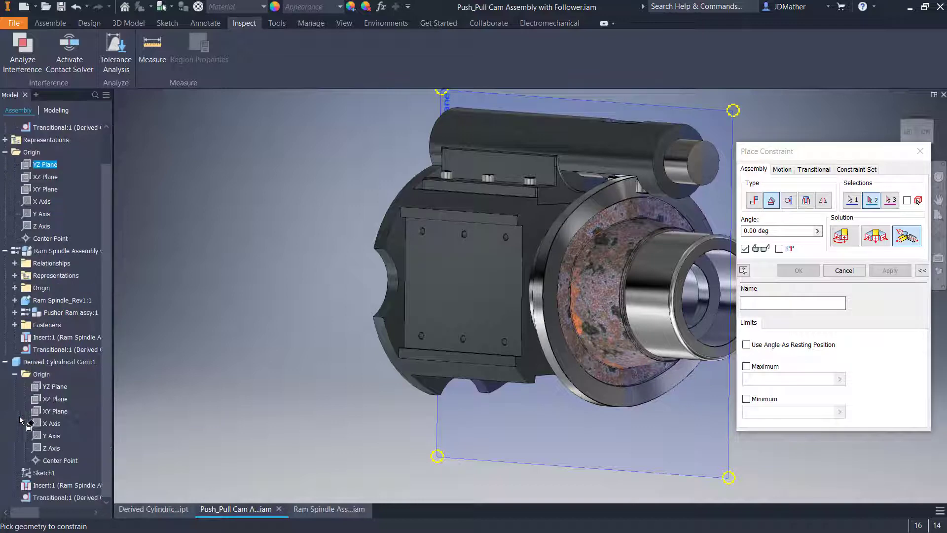
left_click(54, 386)
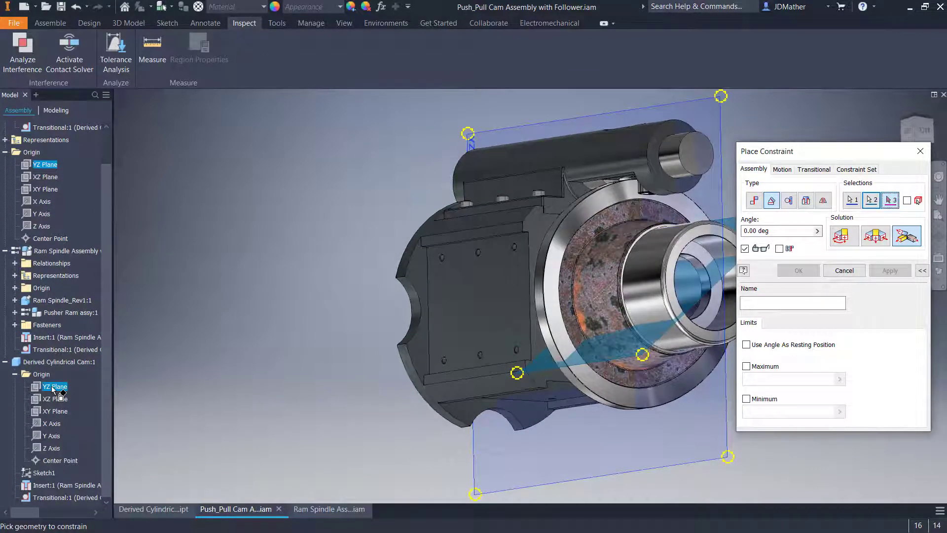
left_click(649, 295)
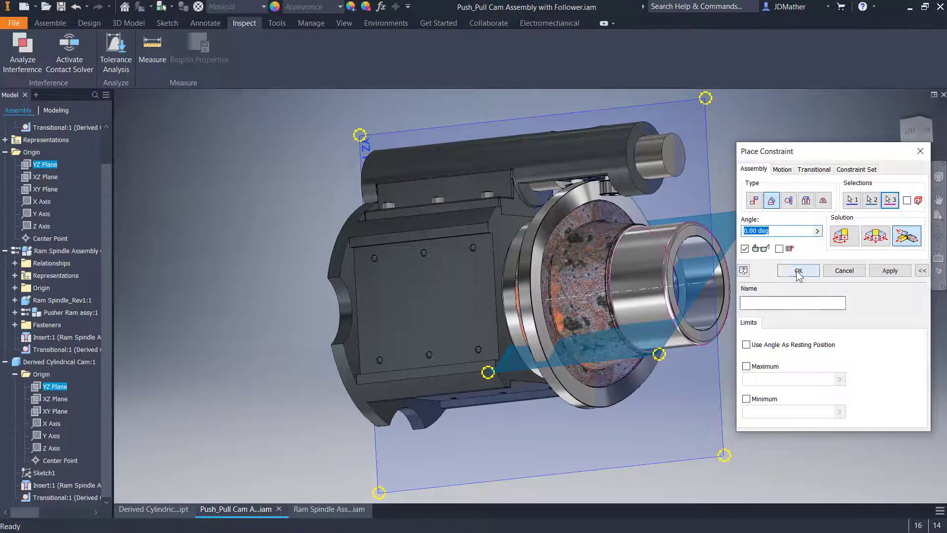
left_click(797, 271)
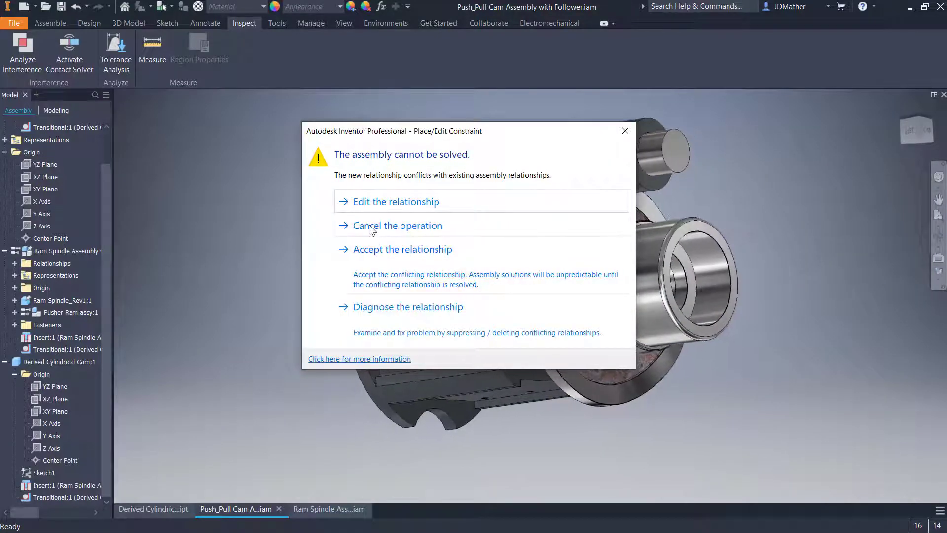
left_click(357, 253)
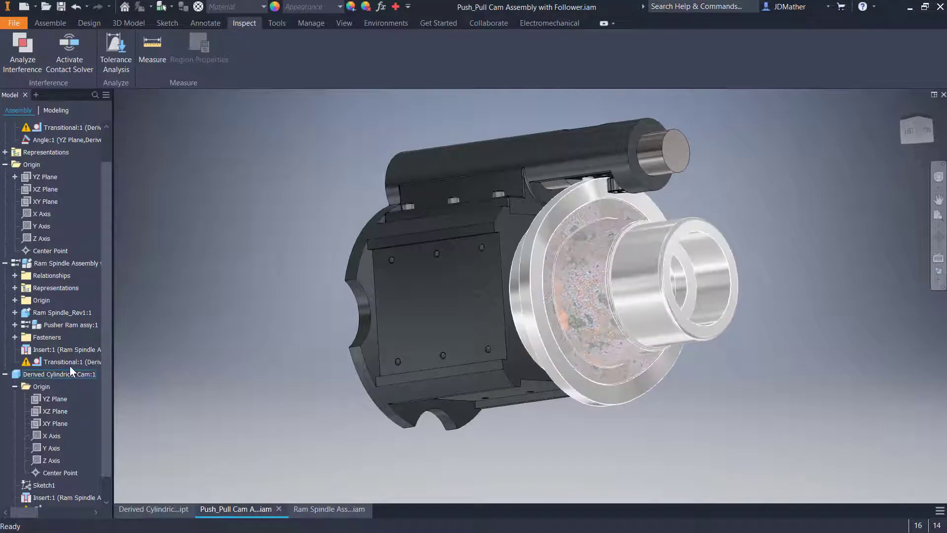
Step: Suppress the Transitional constraint and slide the pusher ram so its two rollers straddle the cam flange
right_click(70, 366)
left_click(89, 413)
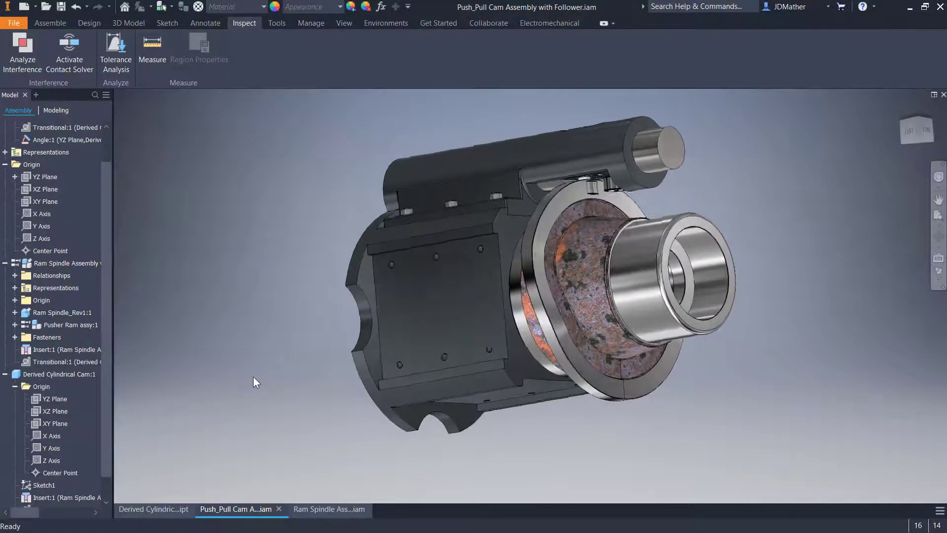
middle_click_drag(463, 399, 523, 267, "shift")
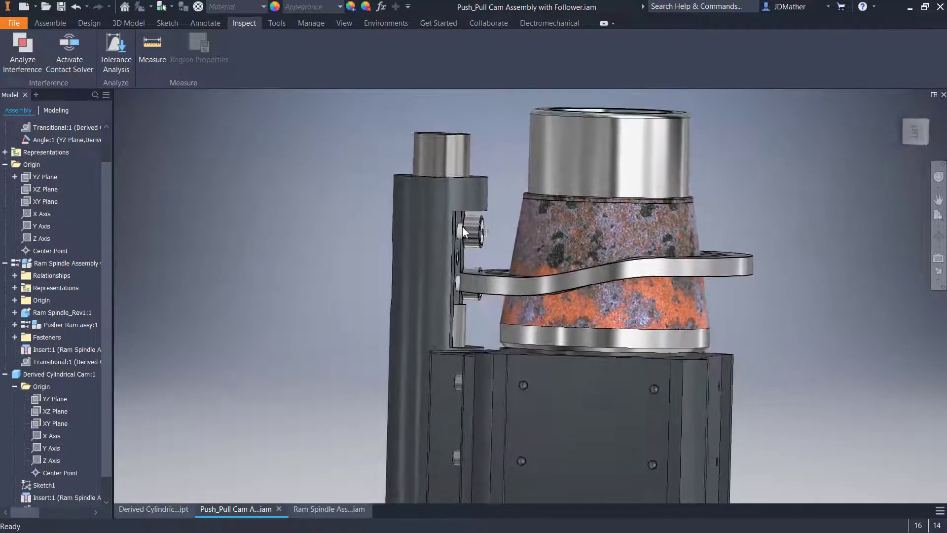
middle_click_drag(462, 226, 466, 231, "shift")
scroll(463, 226, "down", 1)
left_click_drag(438, 144, 438, 171)
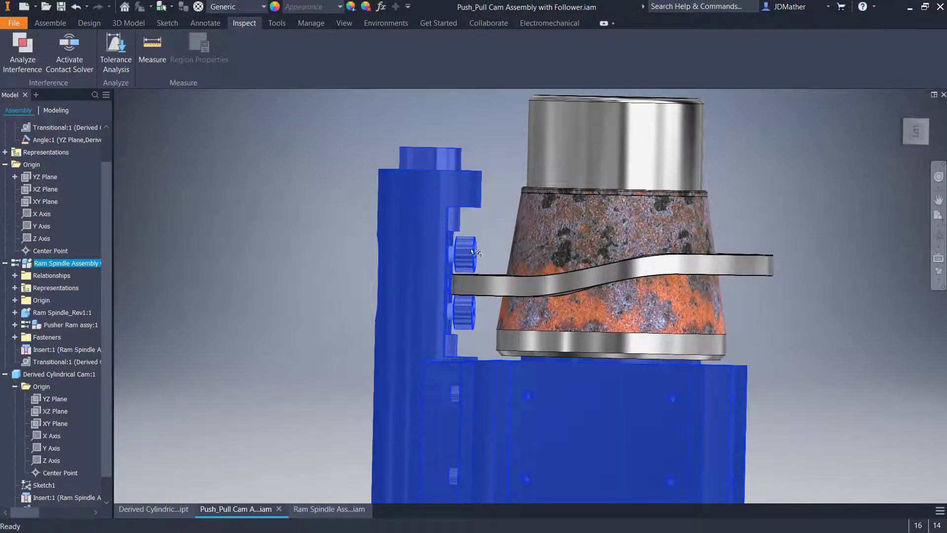
scroll(478, 266, "down", 5)
middle_click_drag(462, 276, 448, 266, "shift")
left_click_drag(447, 261, 448, 264)
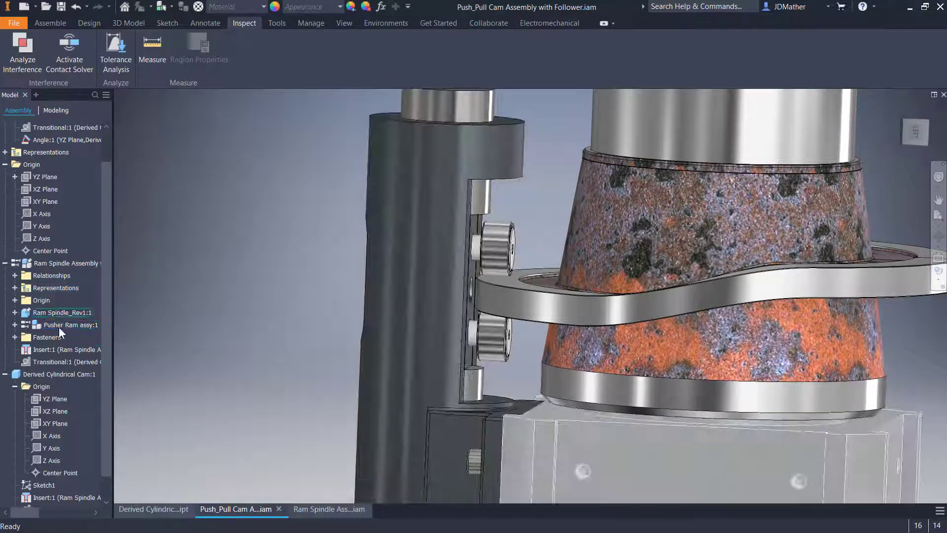
Step: Unsuppress the Transitional constraint between the cam flange and the roller
right_click(61, 360)
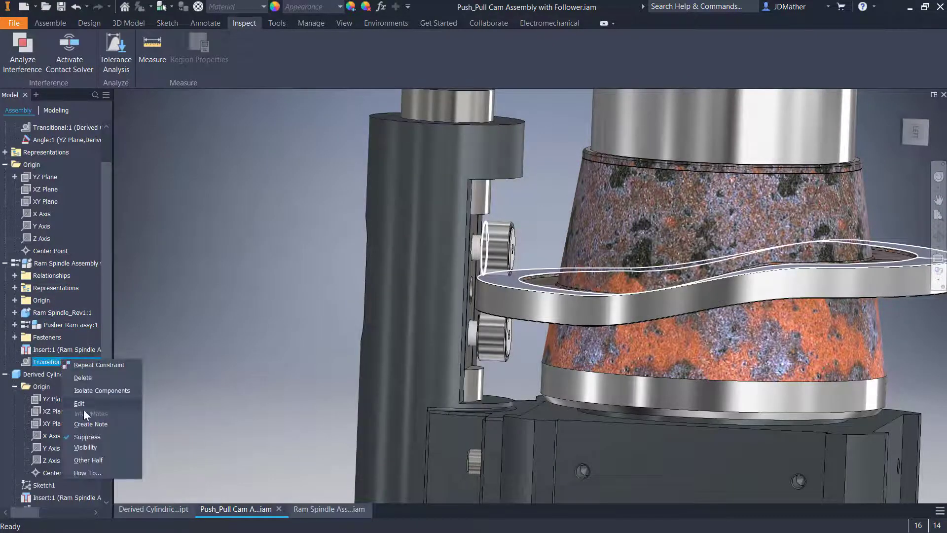
left_click(84, 436)
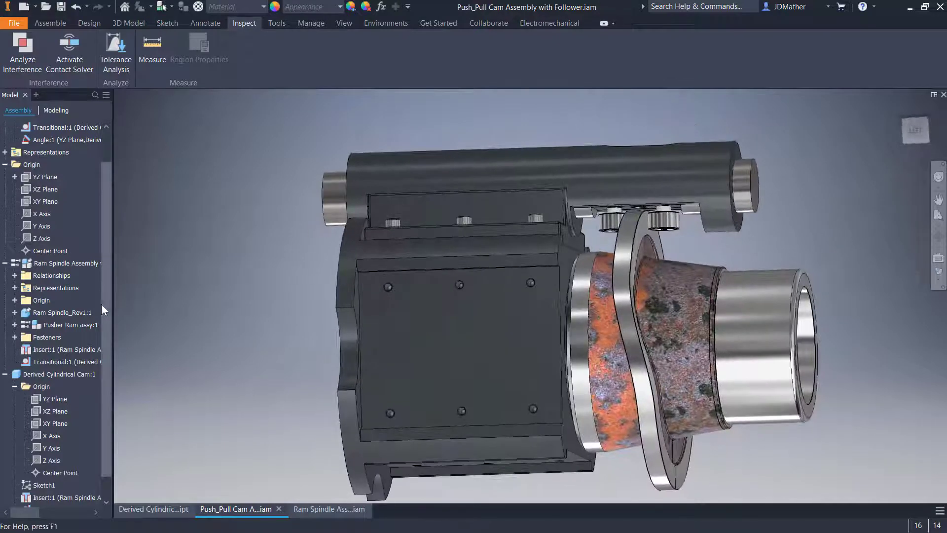
Step: Rename the cam's Angle constraint as Drive This
double_click(40, 141)
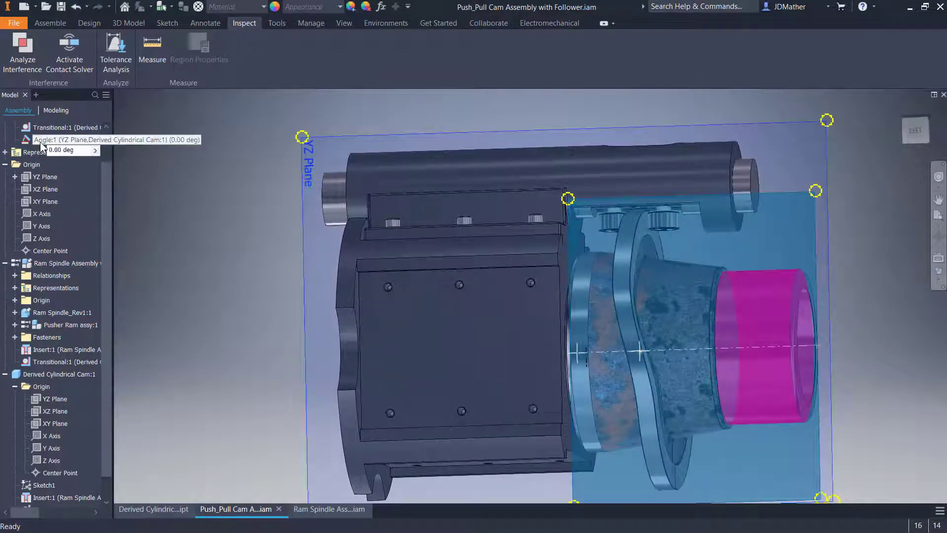
left_click(40, 141)
type("Dri")
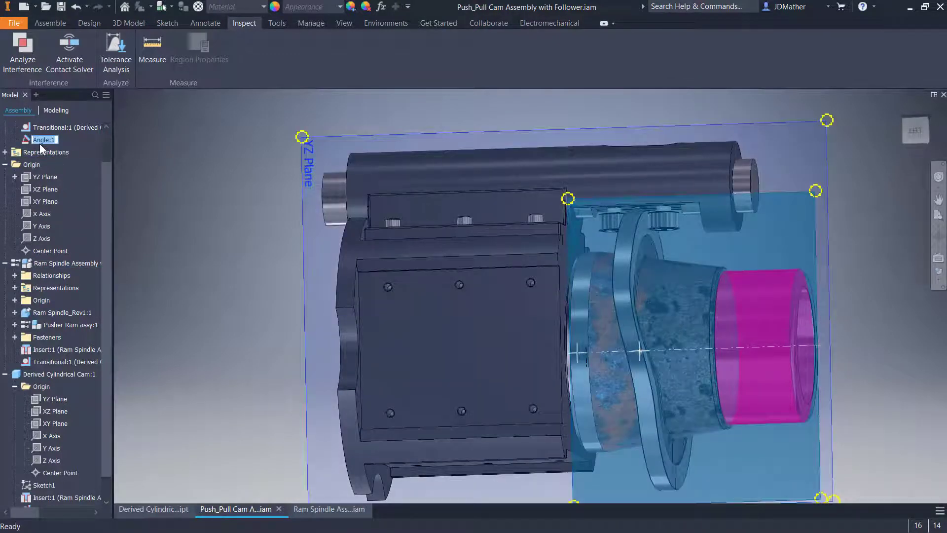
type("ve This (YZ Plane,Der")
key("Return")
Step: Drive the Drive This constraint forward from 0 to an end angle of 7200 degrees, using the 1-degree increment
right_click(54, 139)
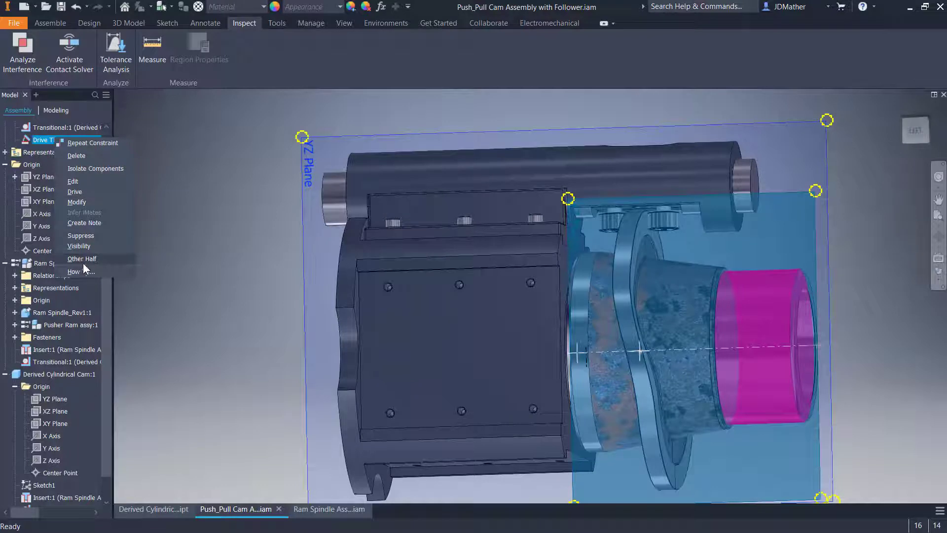
left_click(74, 192)
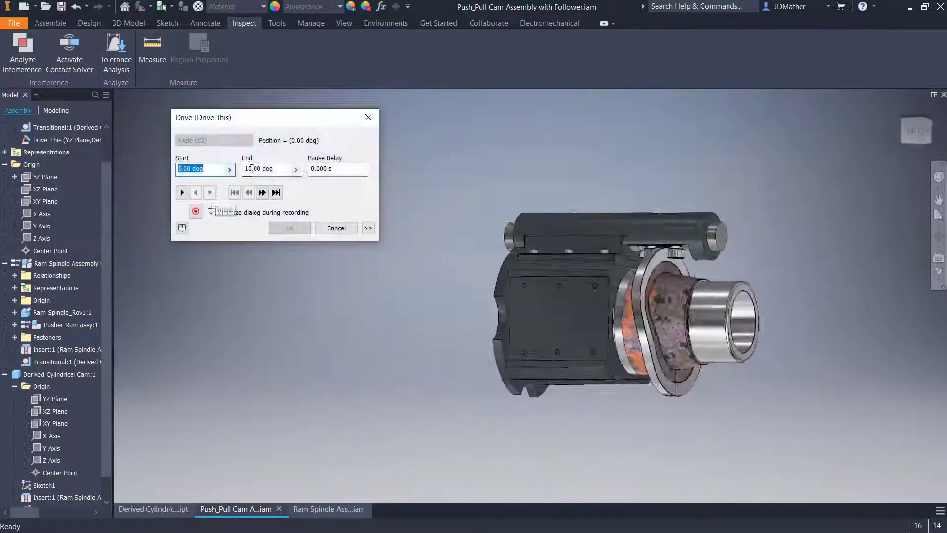
key("Tab")
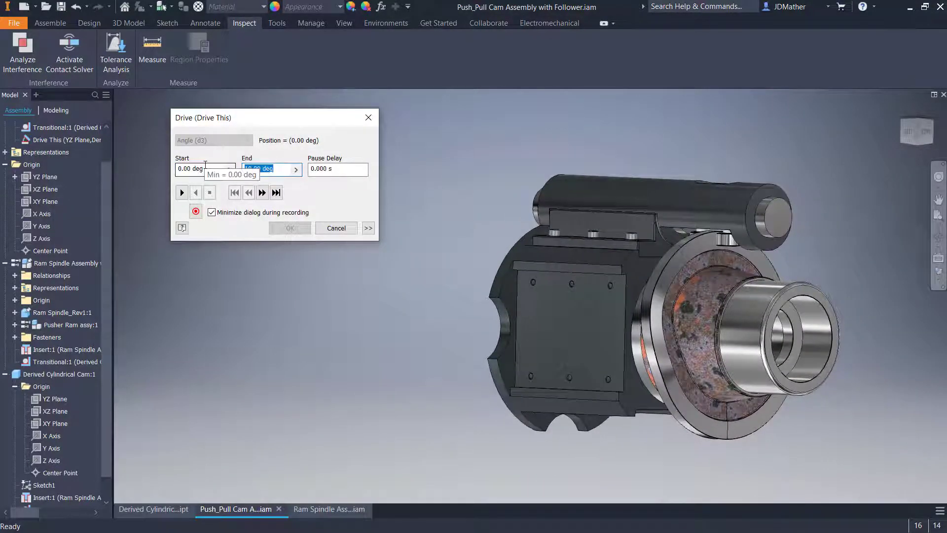
type("7200")
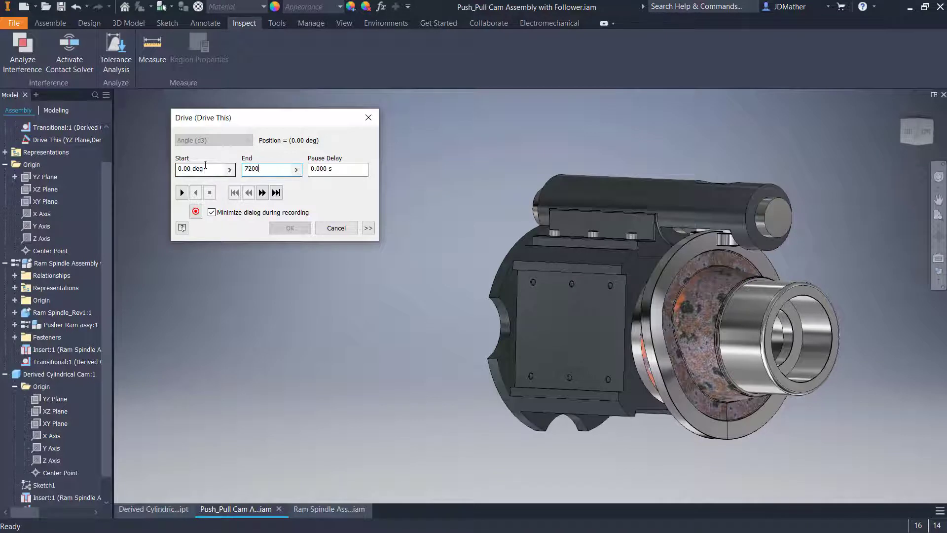
left_click(367, 228)
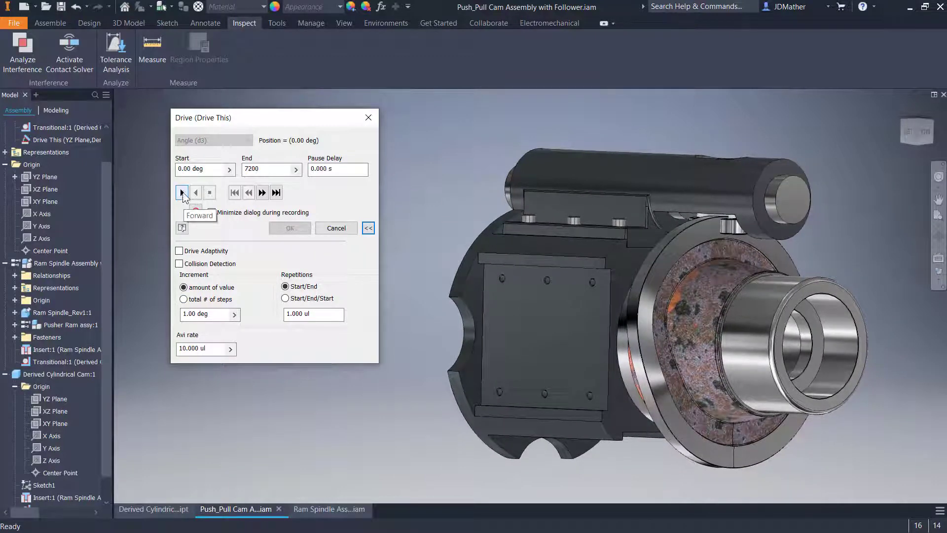
left_click(182, 192)
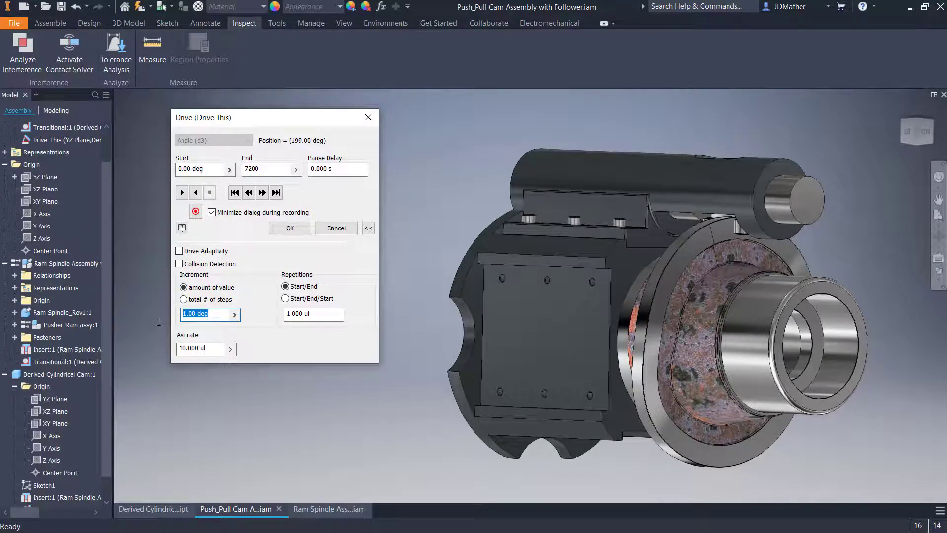
Step: Set the drive increment to 10 degrees, run the cam rotation forward, and stop it
type("10")
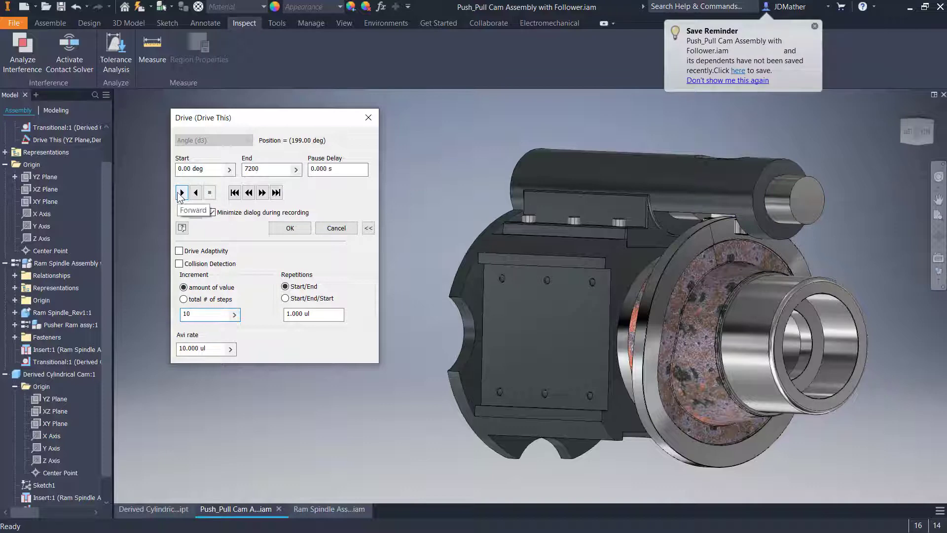
left_click(182, 193)
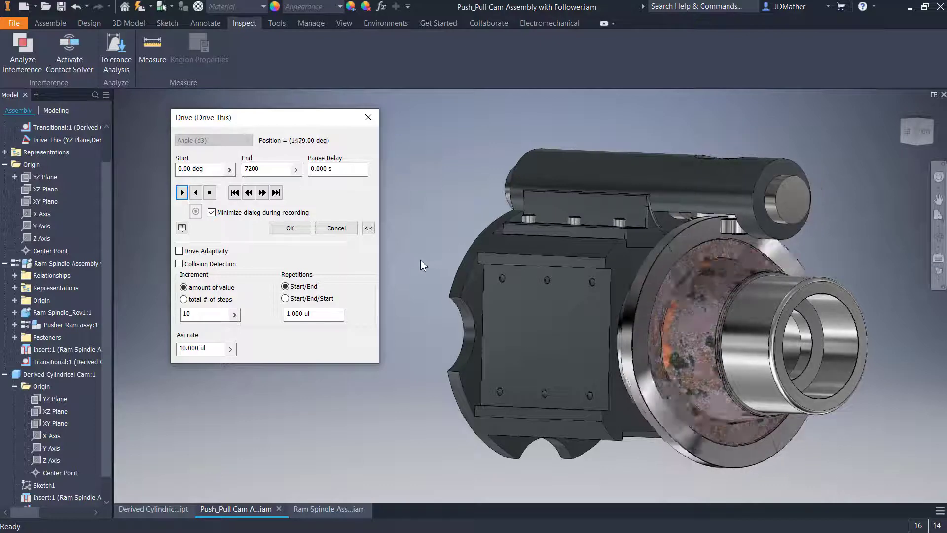
left_click(209, 194)
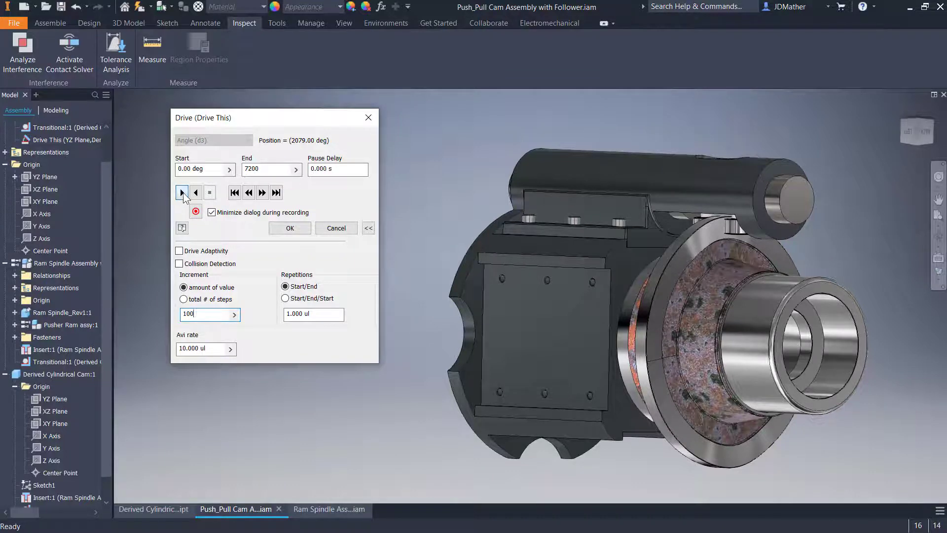
Step: Run the drive forward and in reverse at a 100-degree increment, rerun it forward at 10 degrees, and close the drive settings
left_click(182, 193)
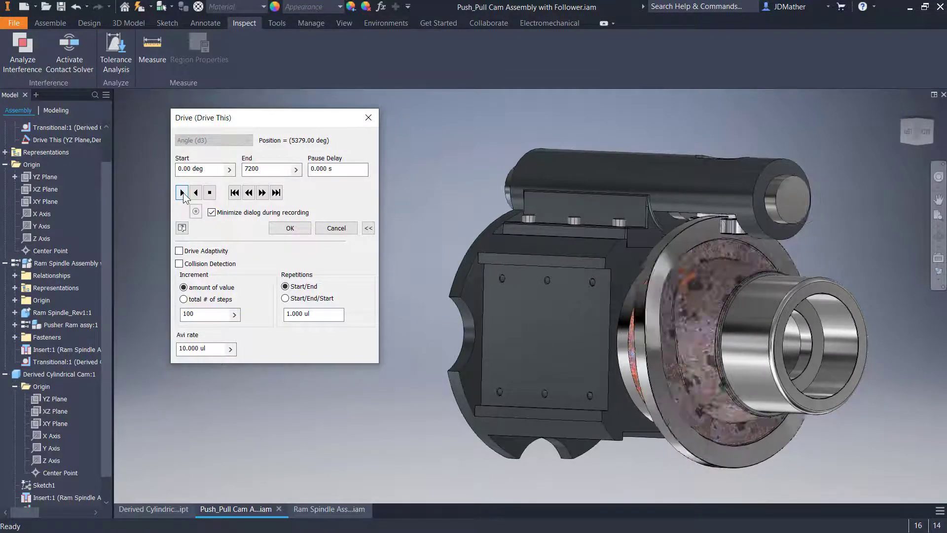
left_click(195, 192)
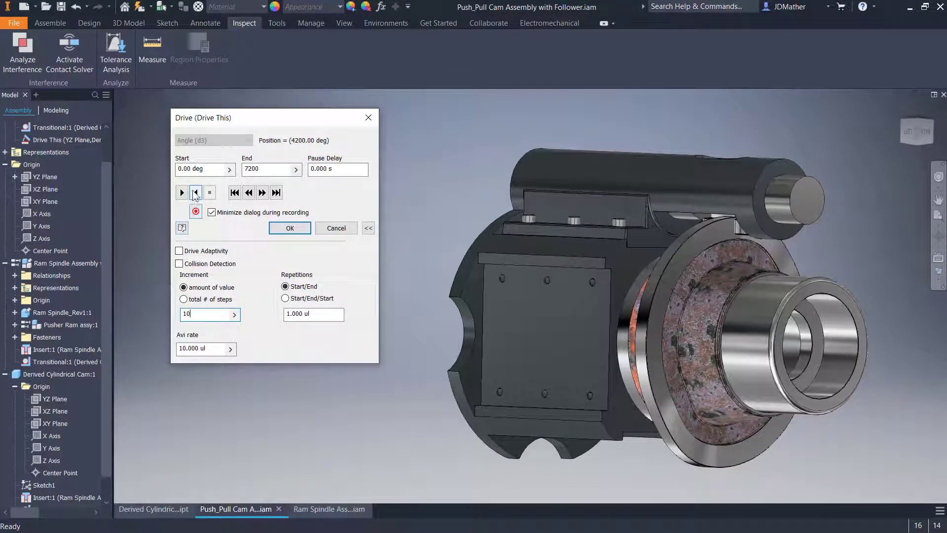
left_click(183, 193)
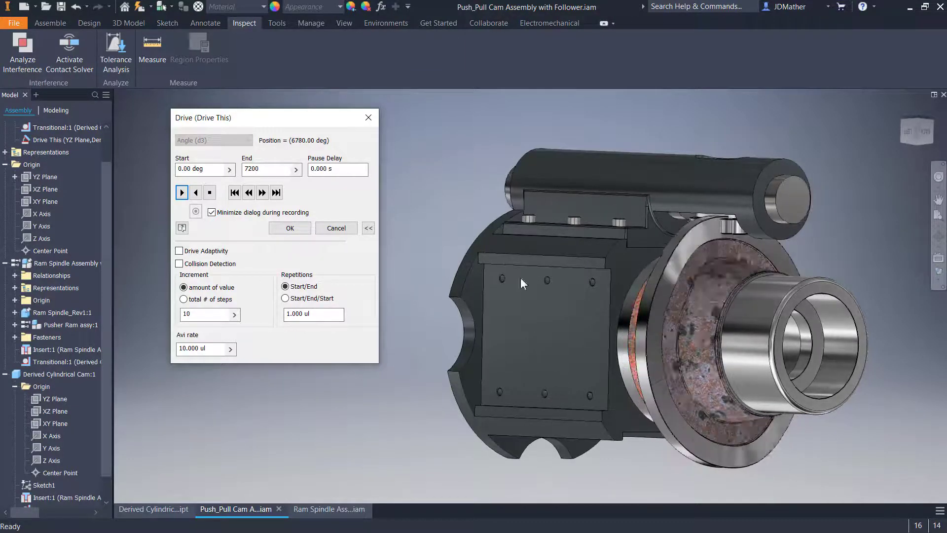
left_click(324, 233)
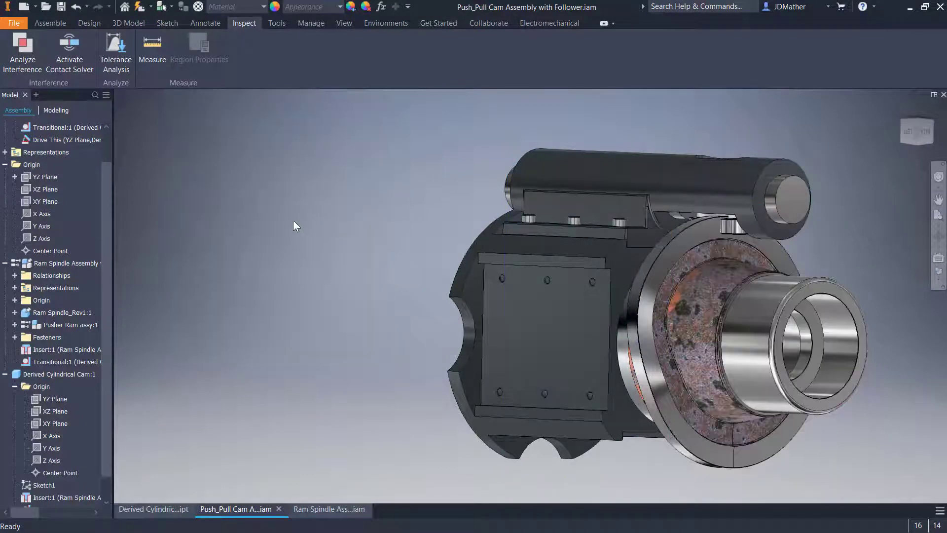
Step: Suppress the Drive This angle constraint on the cam
middle_click_drag(291, 217, 220, 193)
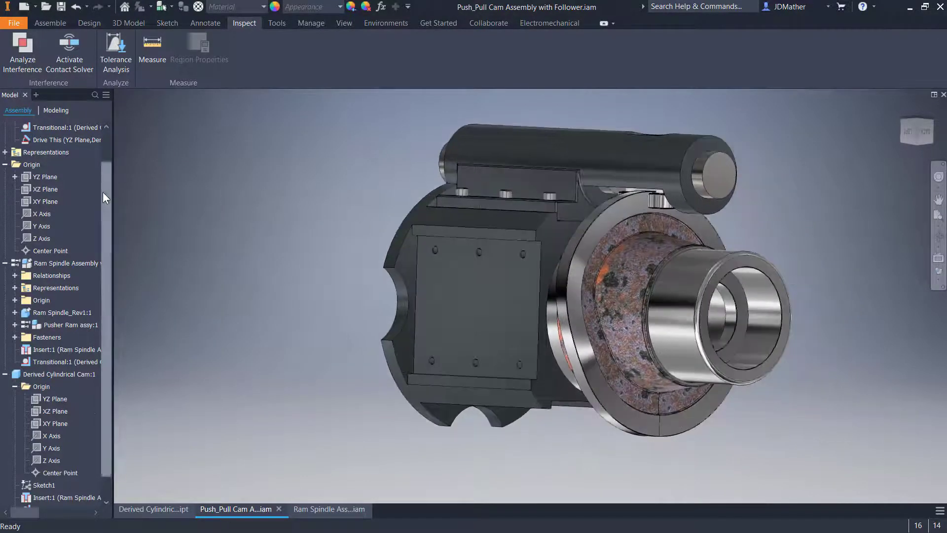
scroll(102, 192, "up", 1)
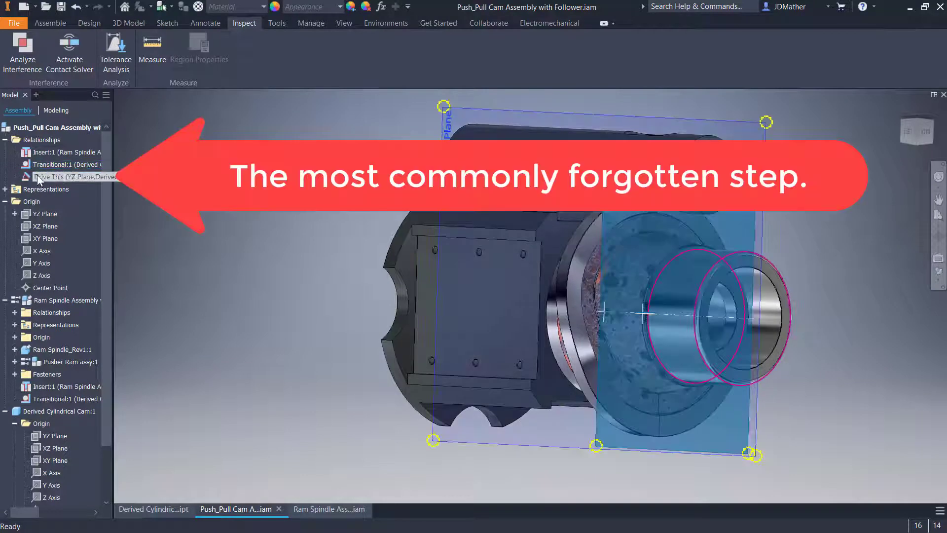
right_click(46, 176)
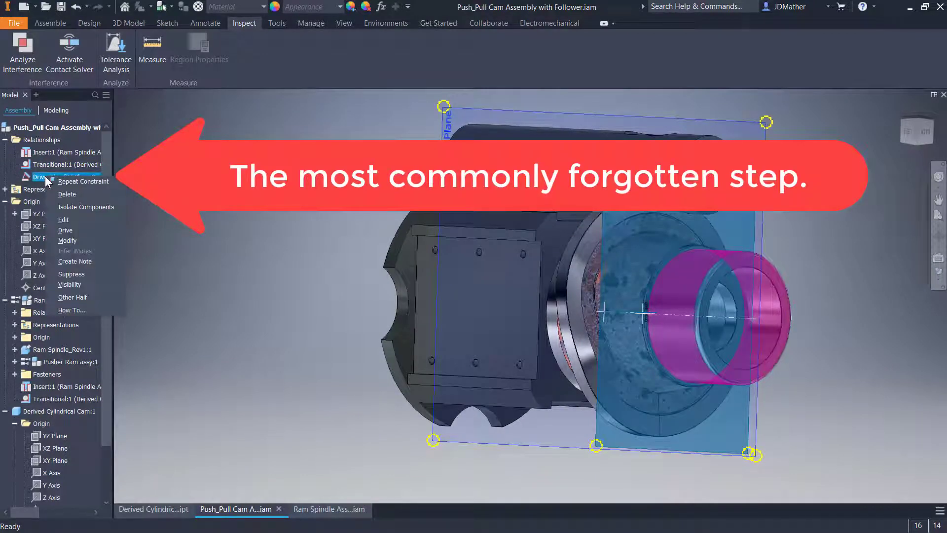
left_click(65, 275)
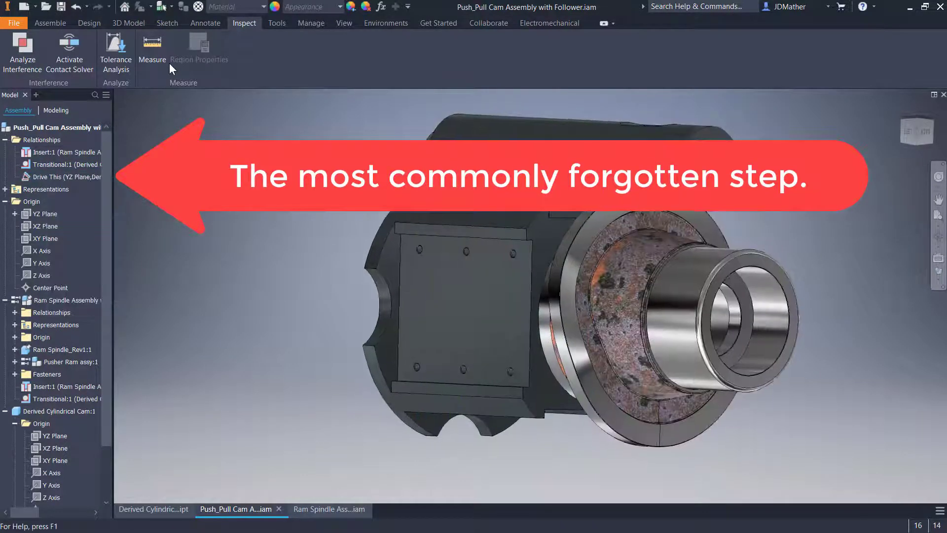
Step: Enter the Dynamic Simulation environment for the assembly and turn the model to show the rollers beside the cam flange
left_click(386, 22)
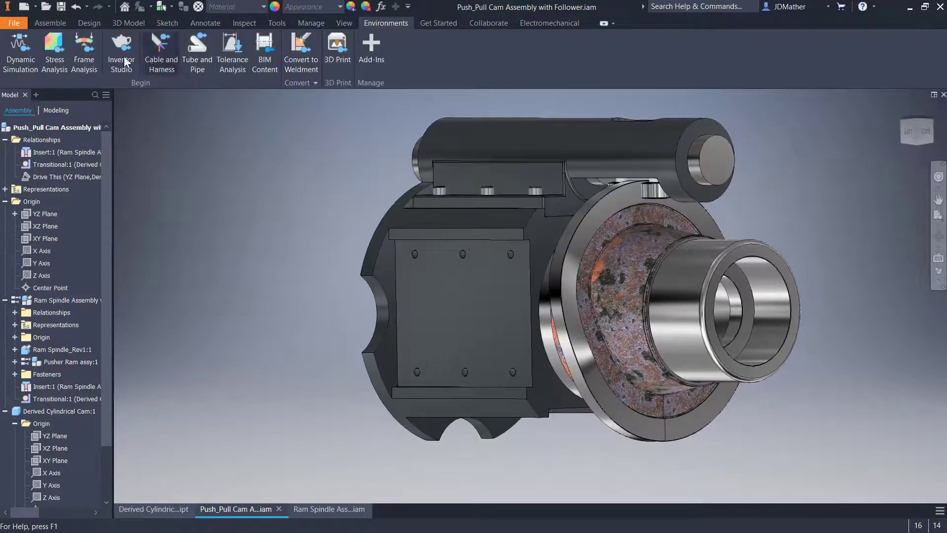
left_click(20, 47)
left_click_drag(262, 140, 264, 134)
middle_click_drag(301, 193, 705, 178, "shift")
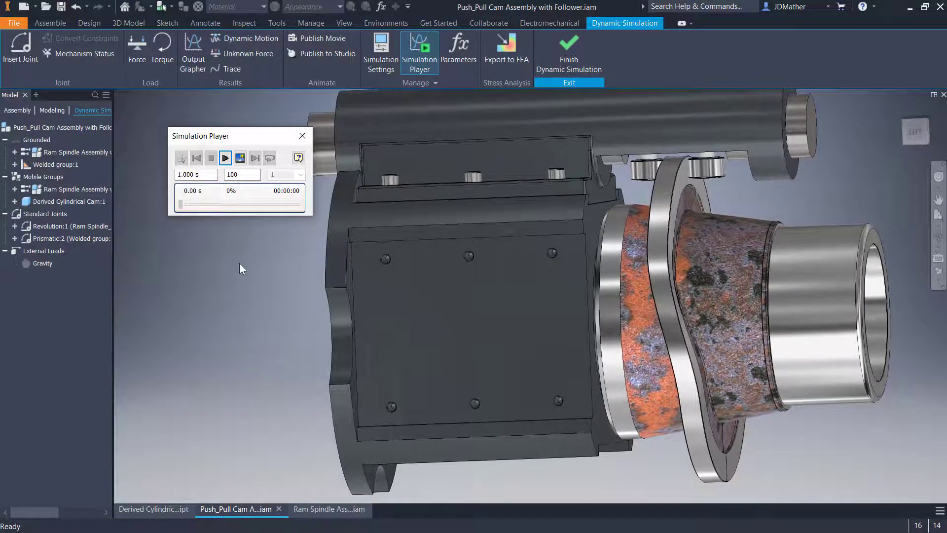
Step: Insert a 3D Contact joint between the follower roller on the outer side of the cam flange and the cylindrical cam
left_click(18, 47)
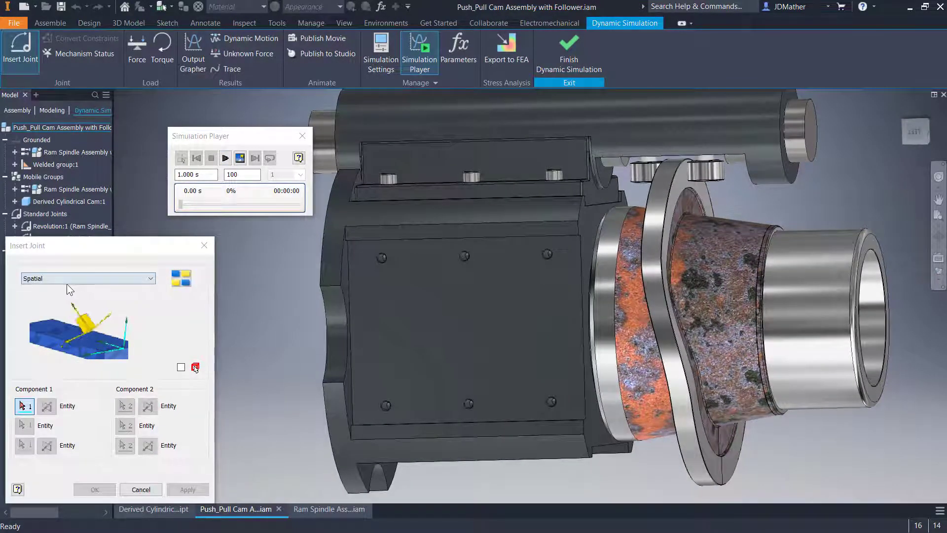
left_click(66, 280)
left_click(38, 462)
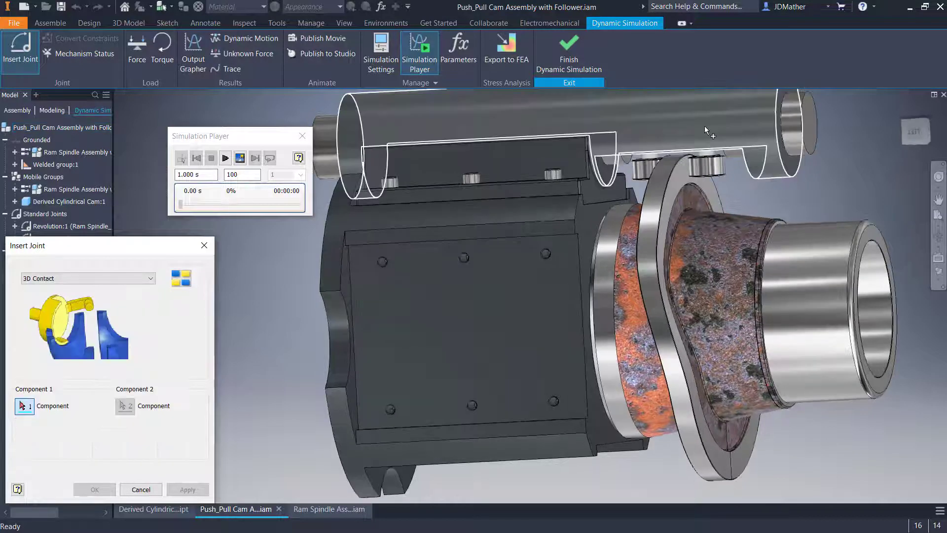
left_click(701, 174)
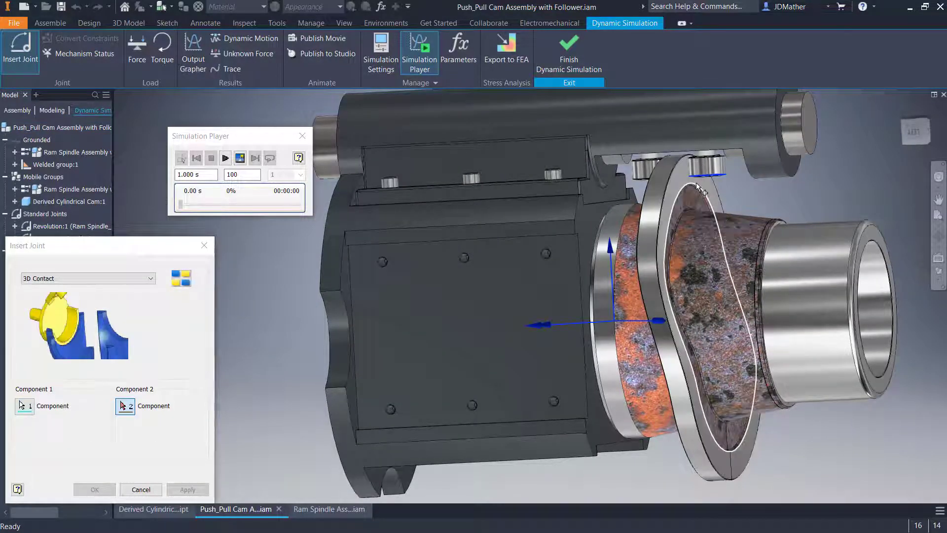
left_click(674, 193)
key("Return")
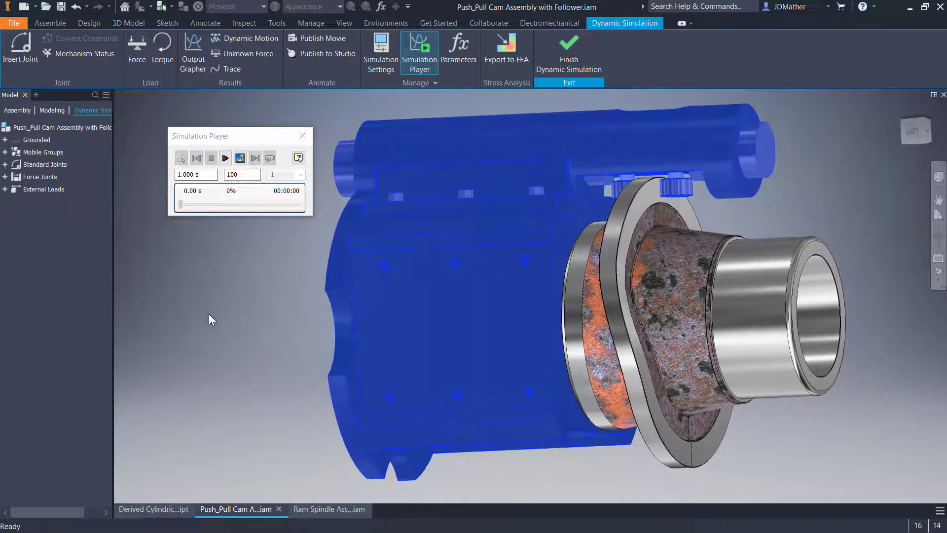
Step: Apply a 100 N force at the outer end of the pusher ram, with its direction flipped to point inward along the ram
left_click(137, 50)
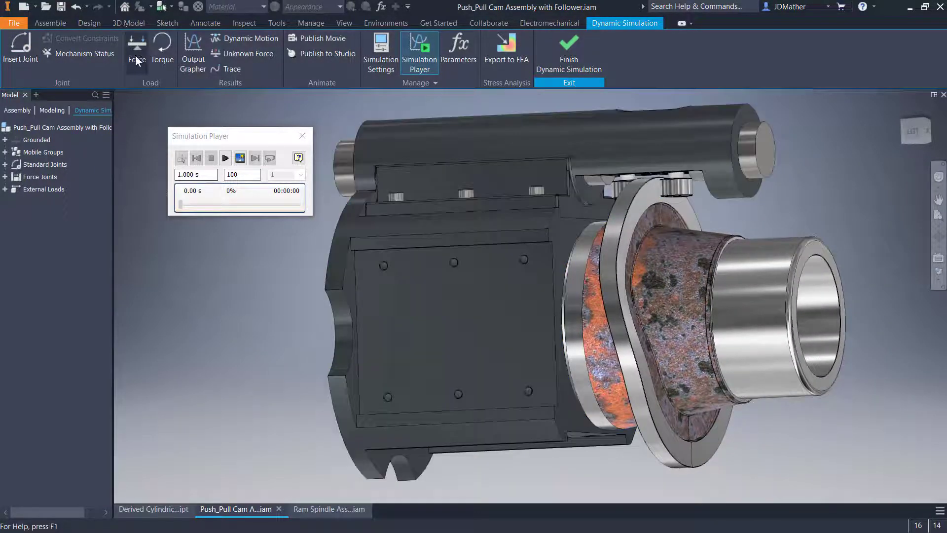
left_click(774, 176)
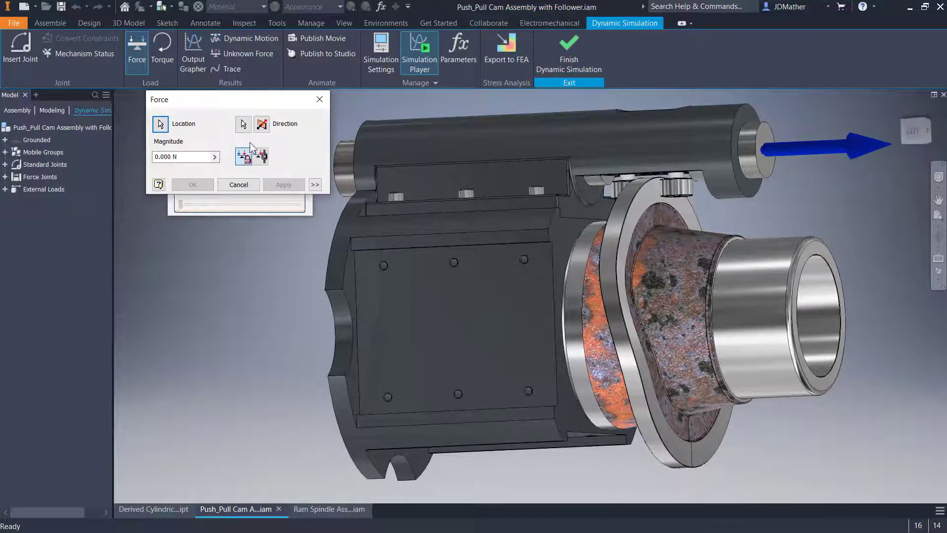
left_click(262, 125)
left_click(186, 157)
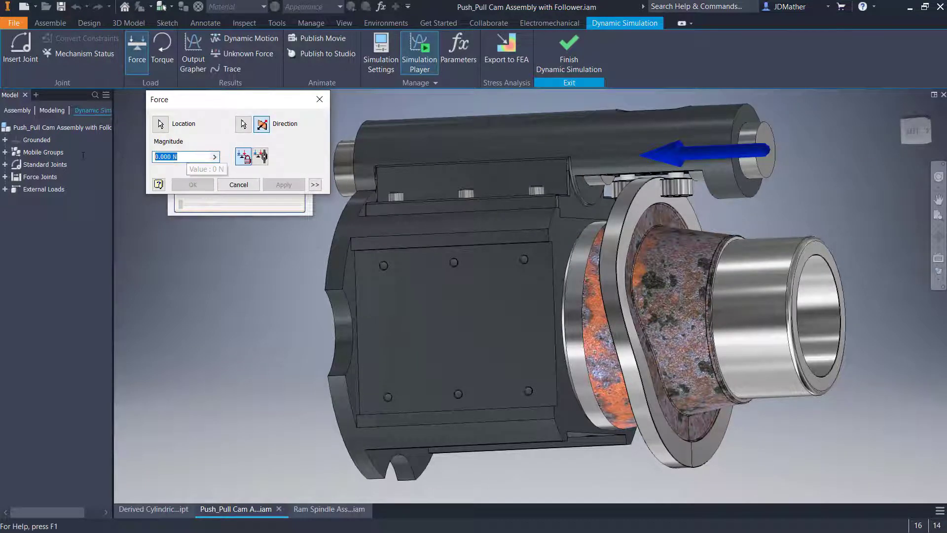
type("1")
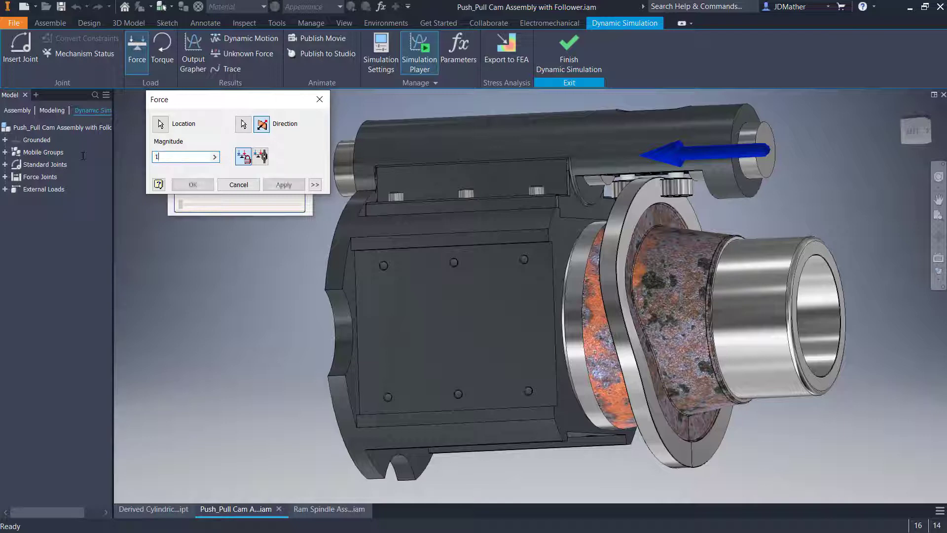
type("00")
left_click(193, 184)
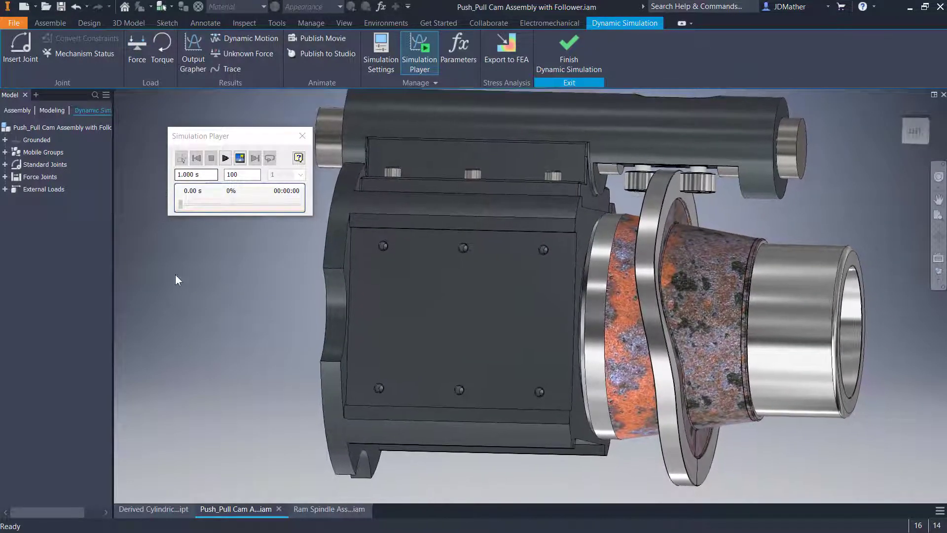
Step: Set the 3D Contact joint's stiffness to 100000 N/mm and its damping to 100 N s/mm
left_click(5, 176)
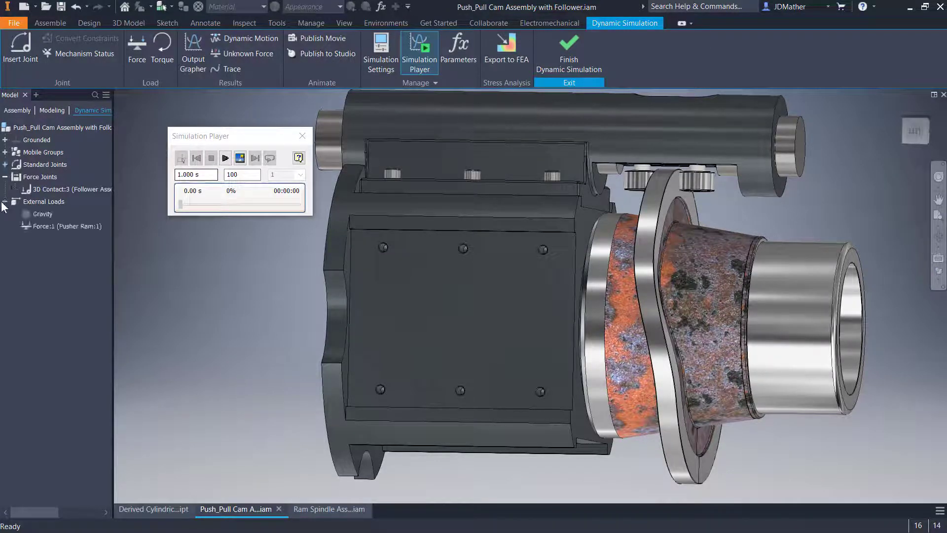
right_click(38, 190)
left_click(67, 230)
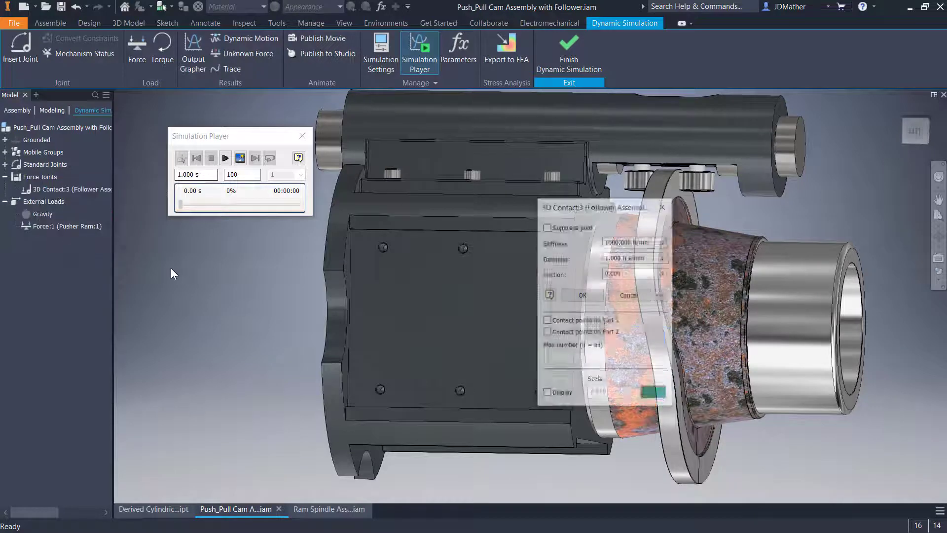
left_click_drag(611, 206, 363, 231)
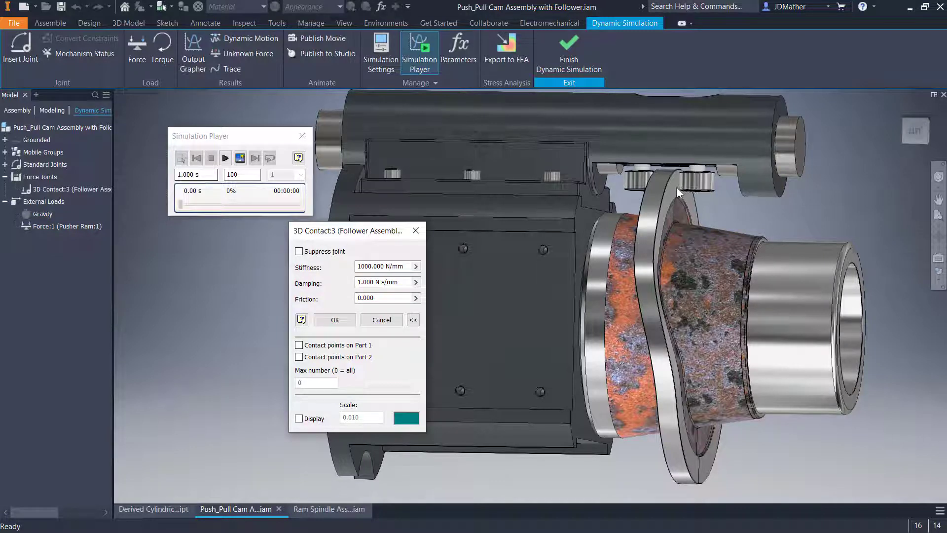
left_click(371, 267)
left_click(371, 266)
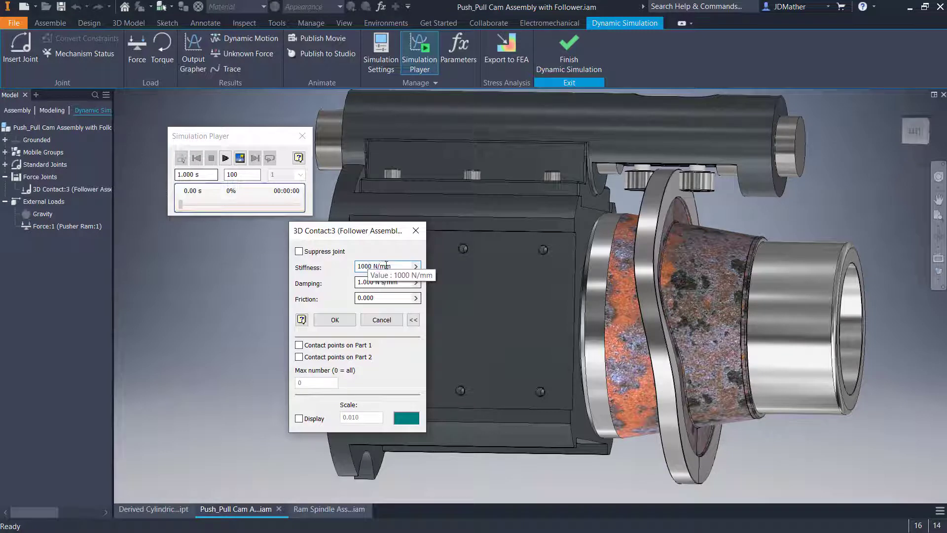
type("00")
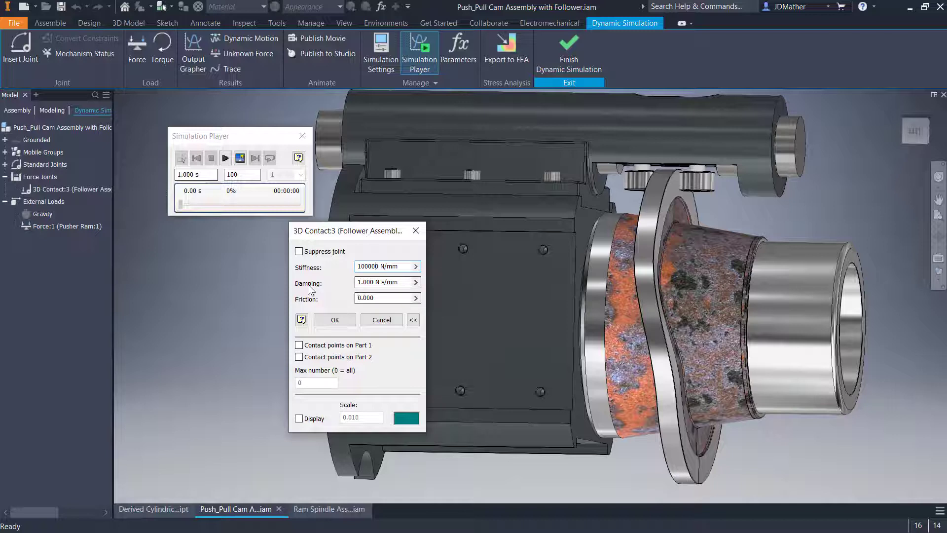
left_click(369, 282)
left_click(361, 282)
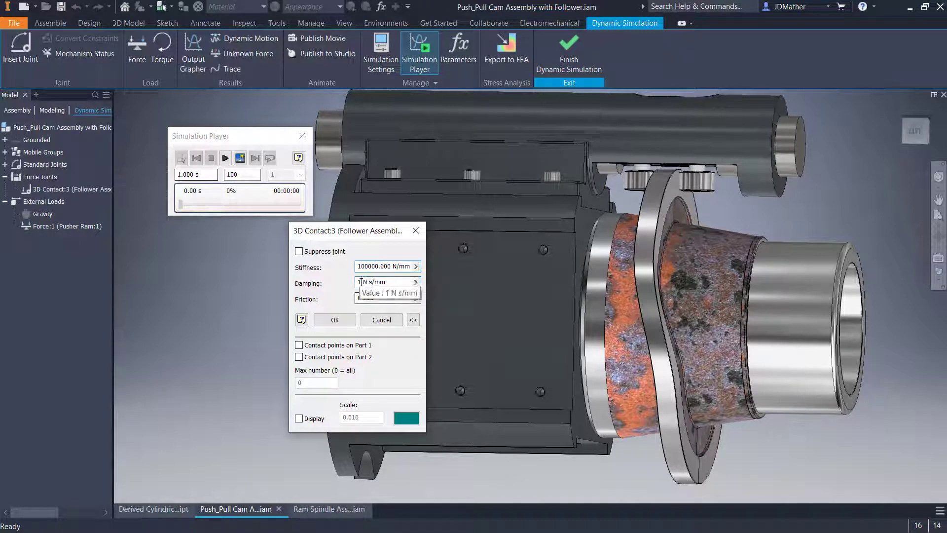
type("00")
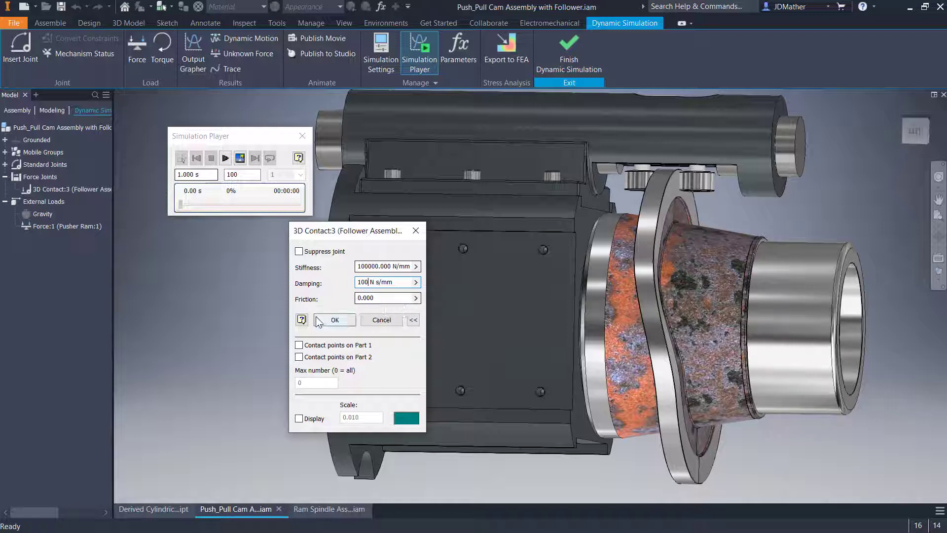
left_click(334, 320)
Step: Enable imposed motion driven by velocity on the degree of freedom of the Revolution joint between spindle and cam
left_click(5, 165)
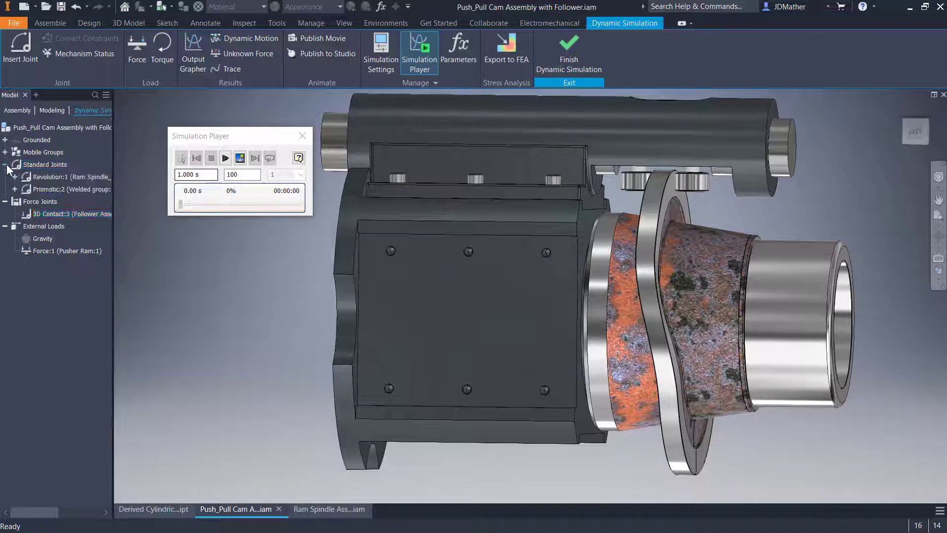
right_click(40, 176)
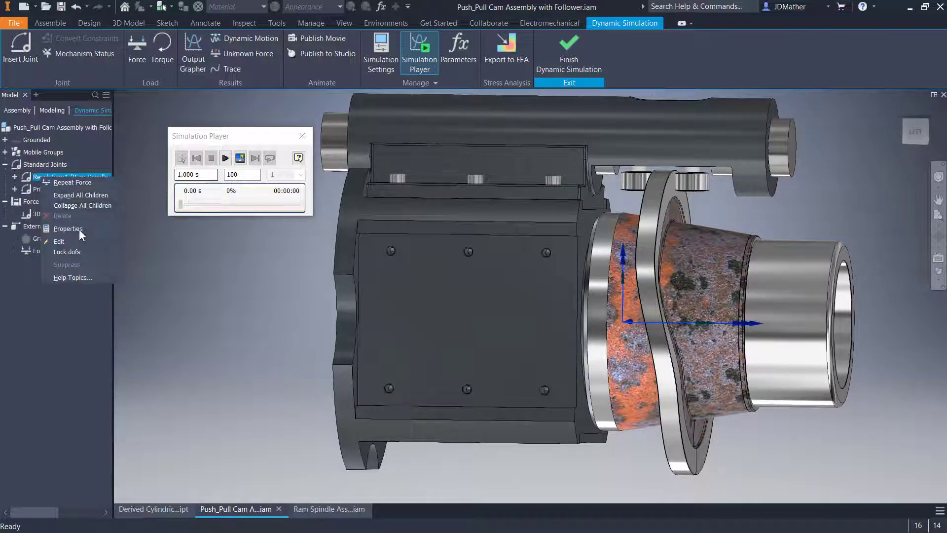
left_click(79, 230)
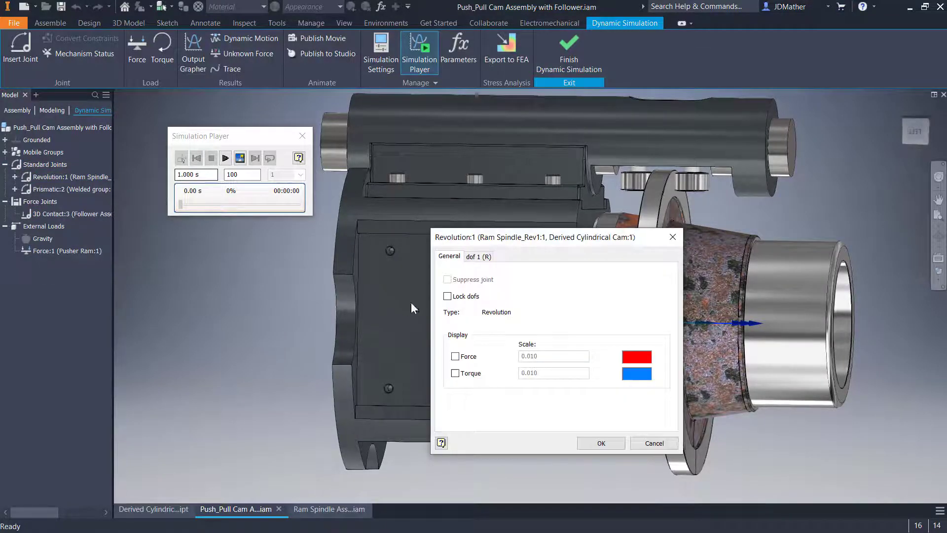
left_click(478, 257)
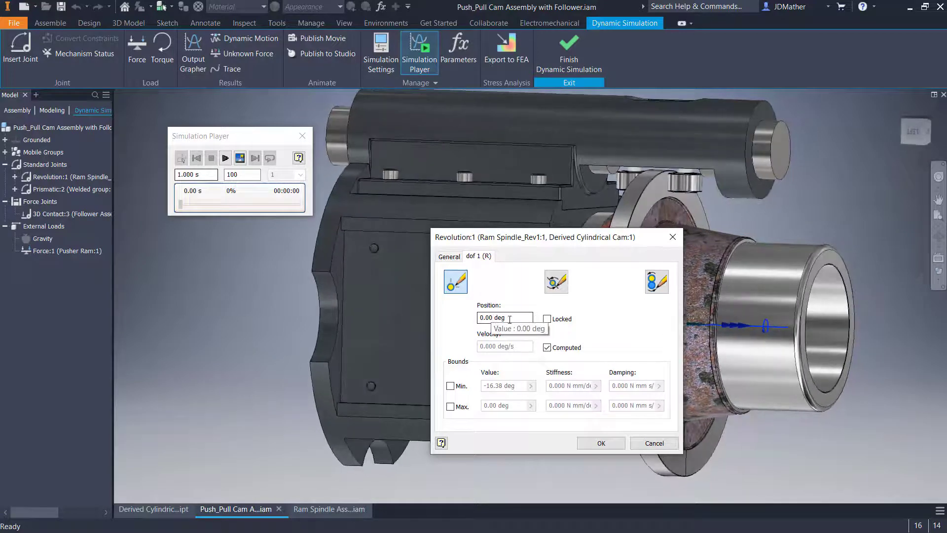
left_click(656, 282)
left_click(447, 310)
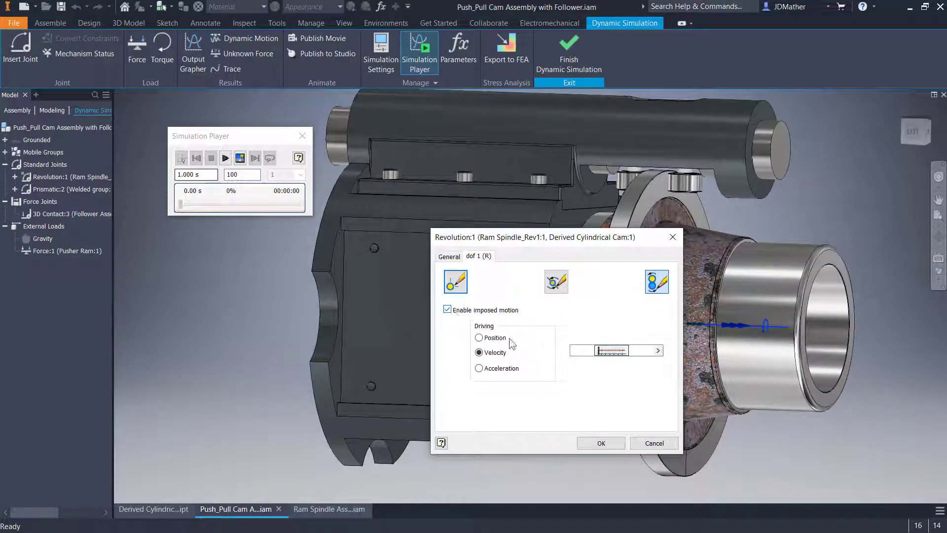
Step: Give the Revolution joint's imposed motion a constant velocity of 150 rpm and accept the joint properties
left_click(658, 350)
left_click(715, 352)
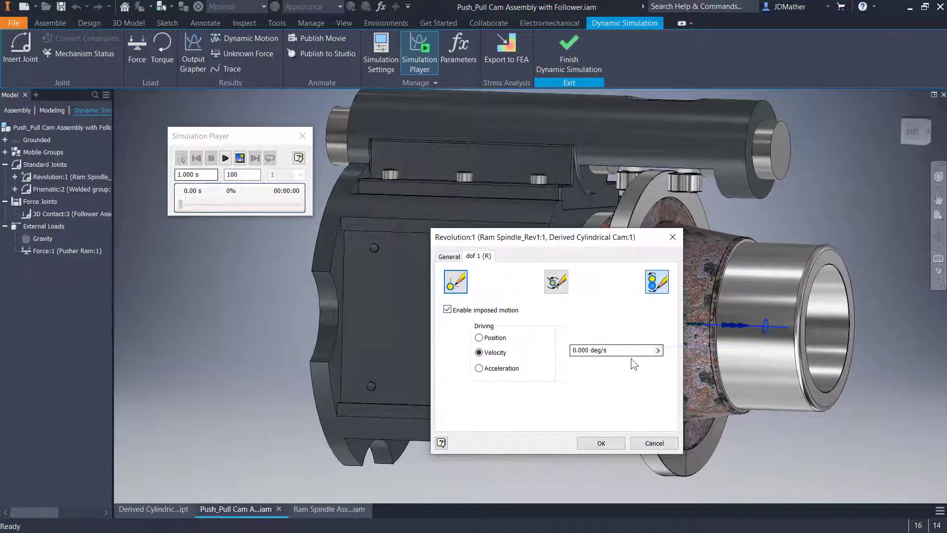
left_click_drag(629, 351, 449, 341)
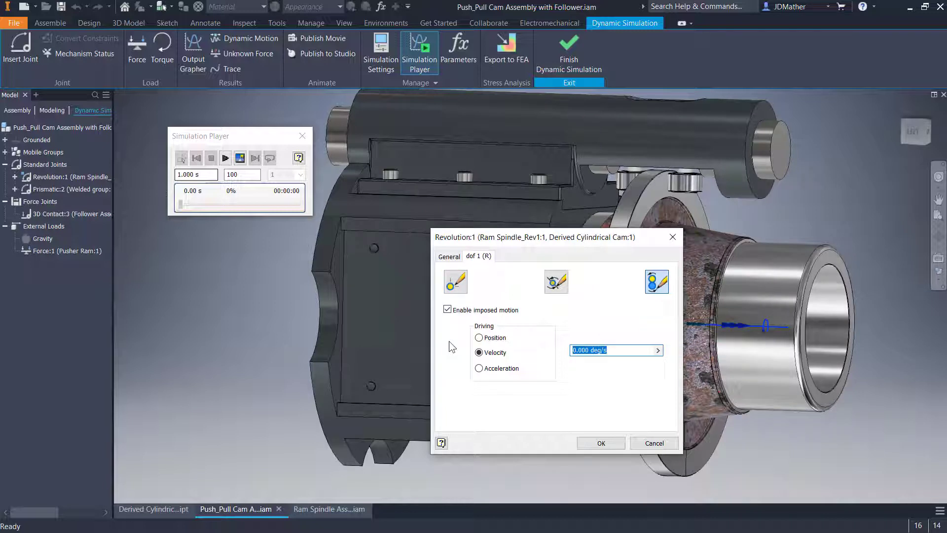
type("150r")
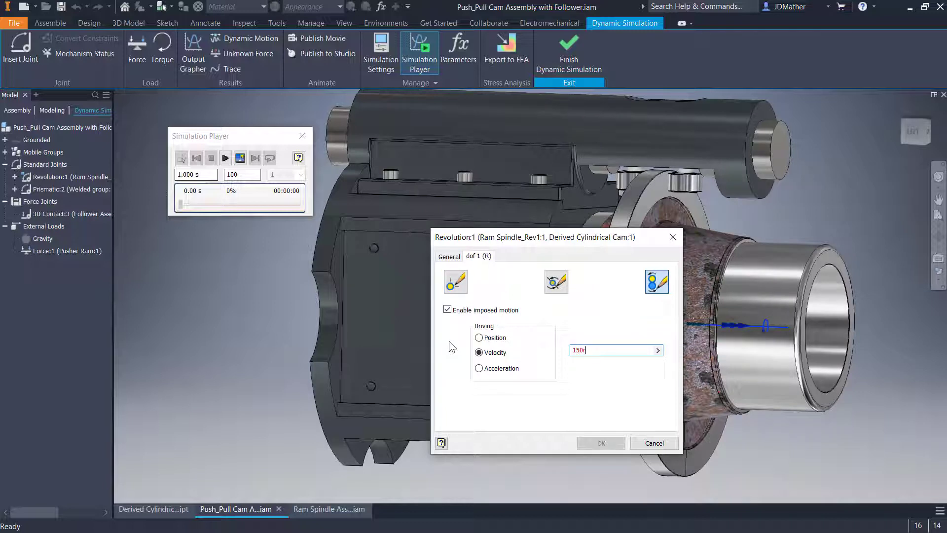
type("pm")
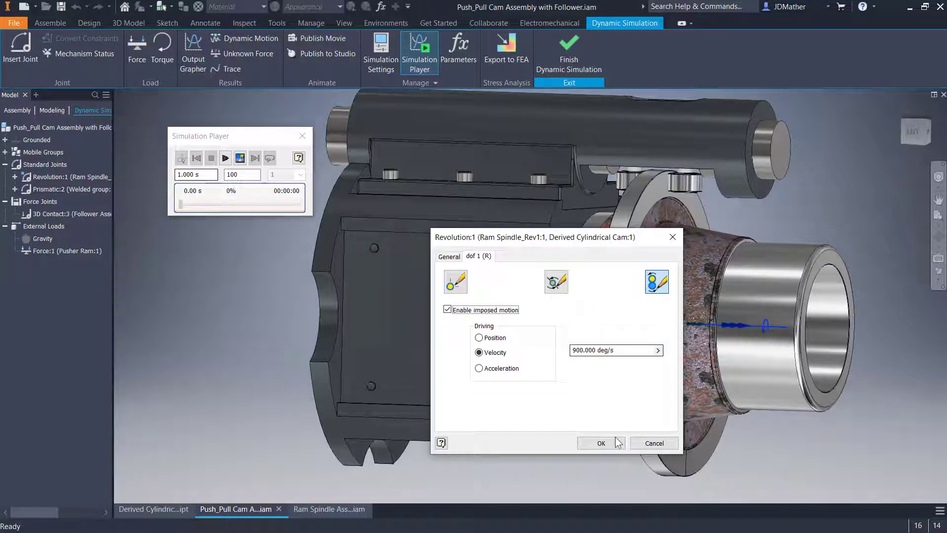
double_click(603, 350)
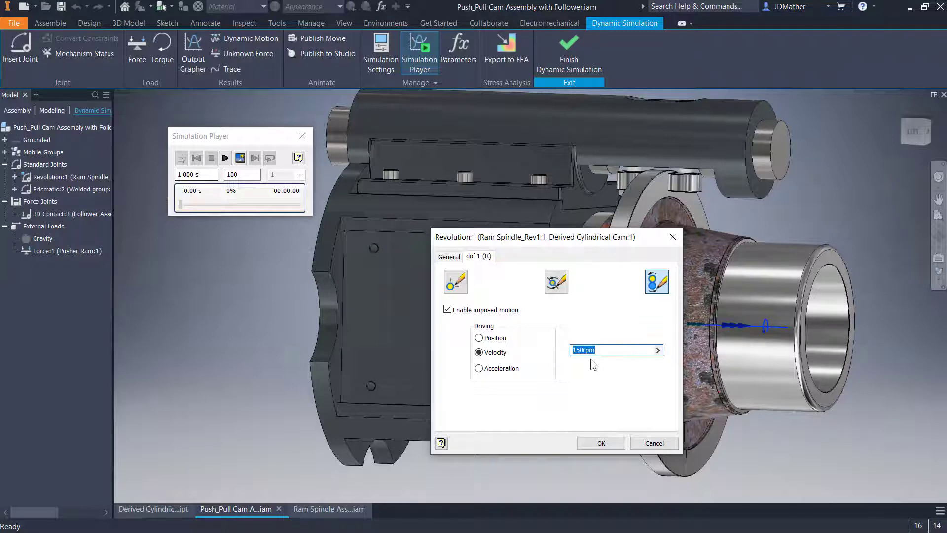
left_click(599, 443)
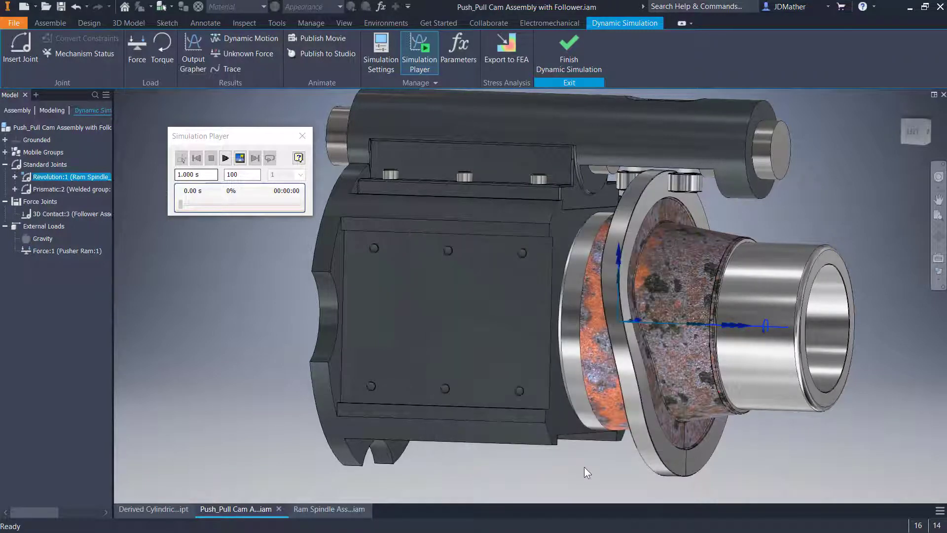
Step: Enable angular velocity input in revolutions per minute (rpm) in the dynamic simulation settings
left_click(381, 53)
left_click(427, 283)
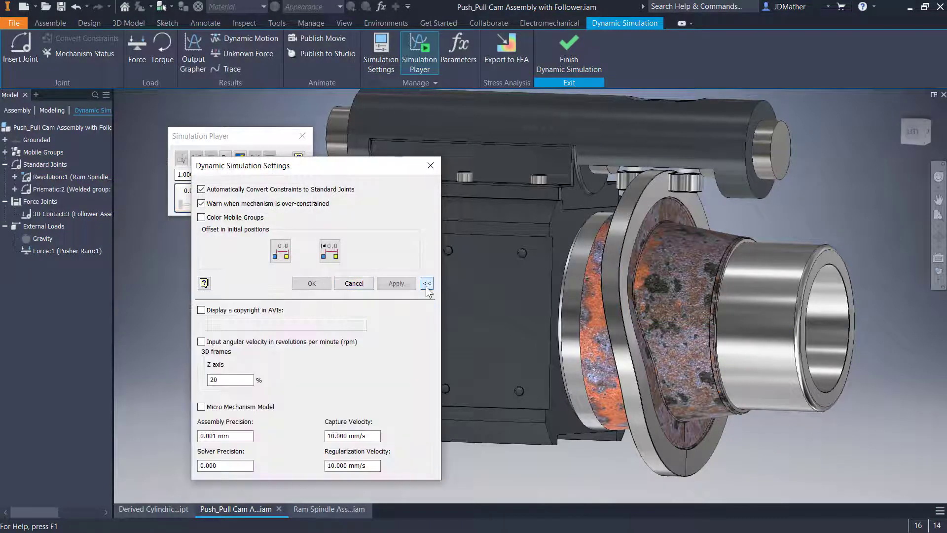
left_click(201, 342)
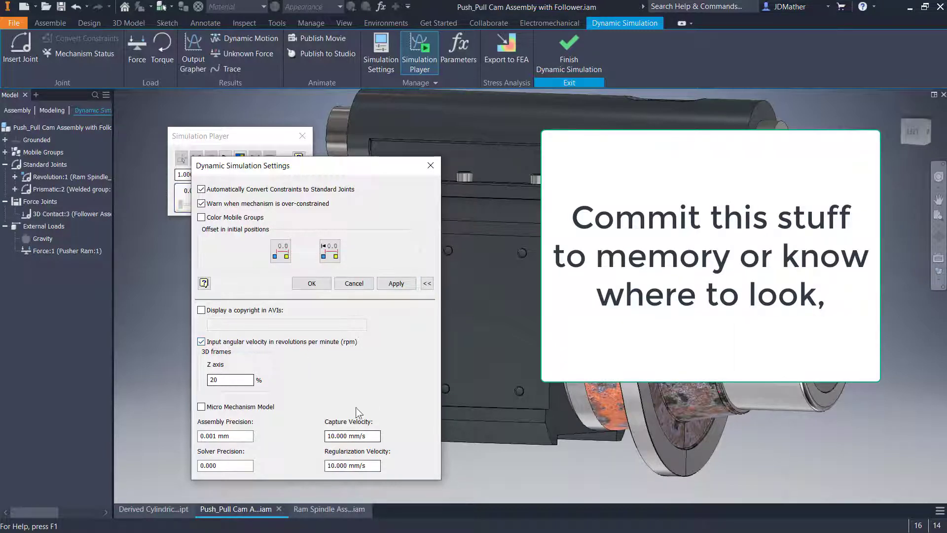
left_click(312, 283)
Step: Run the 1 s simulation, replay it from the start and rewind it
left_click(226, 158)
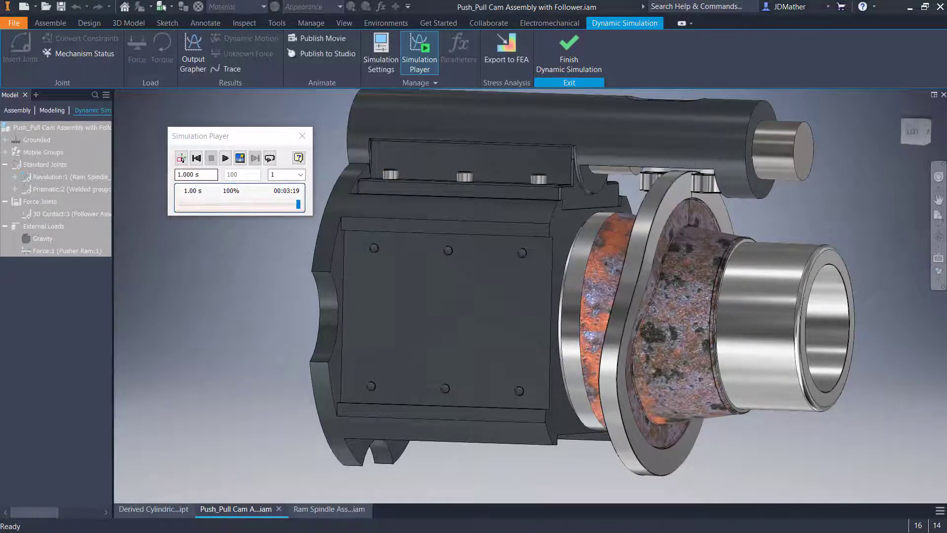
left_click(196, 158)
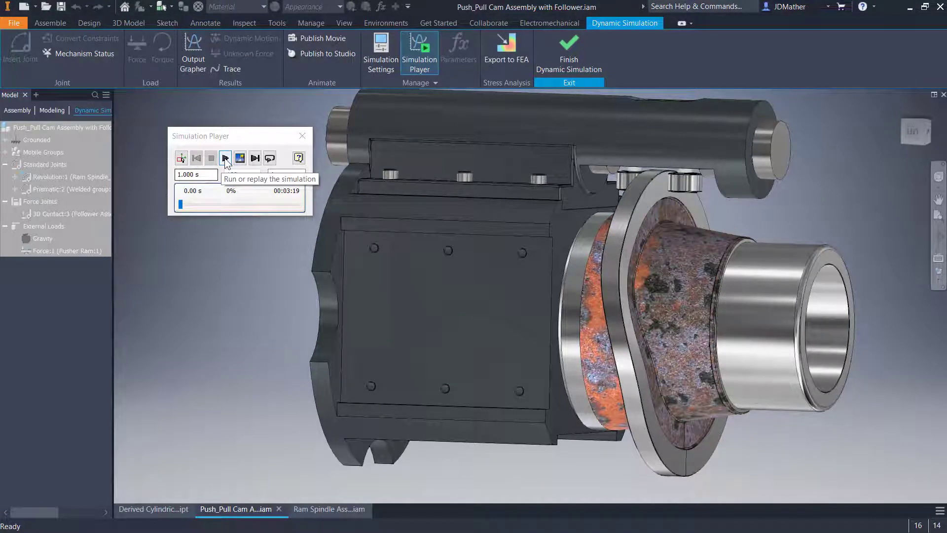
left_click(225, 158)
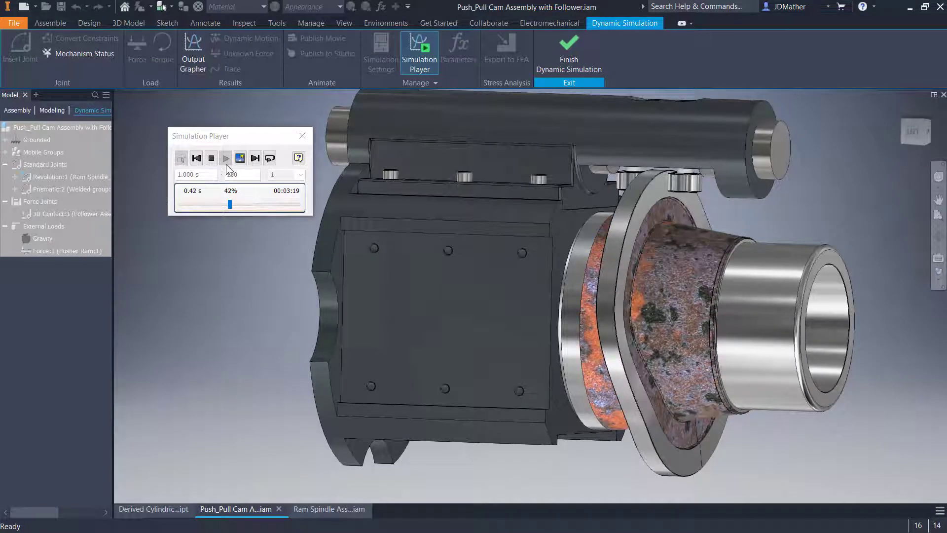
left_click(200, 158)
Step: Set the simulation player's playback filter to 10 and replay the simulation at the faster rate
left_click(300, 175)
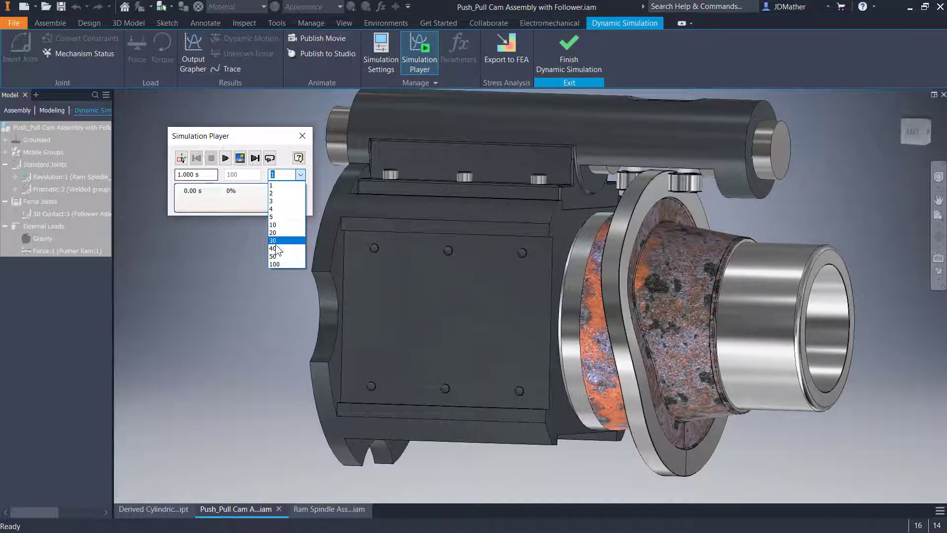
left_click(280, 223)
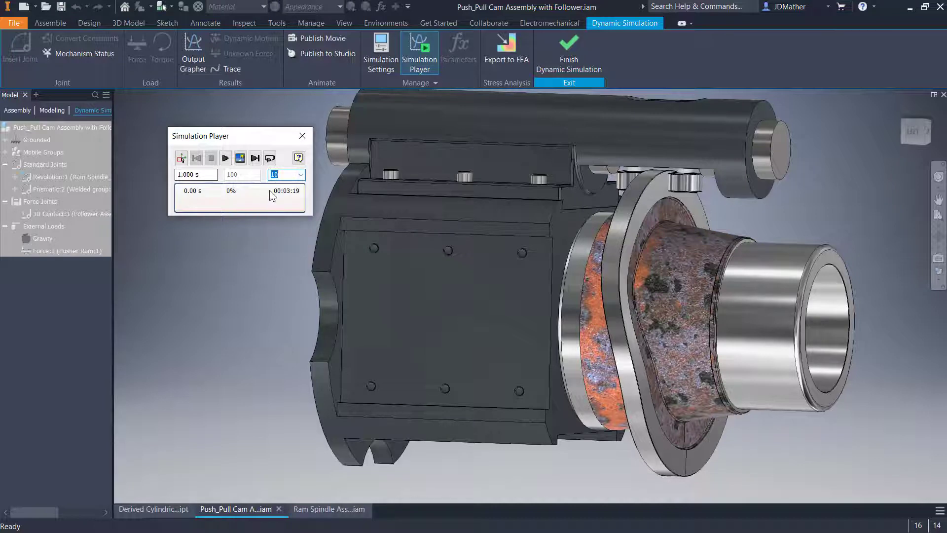
left_click(225, 158)
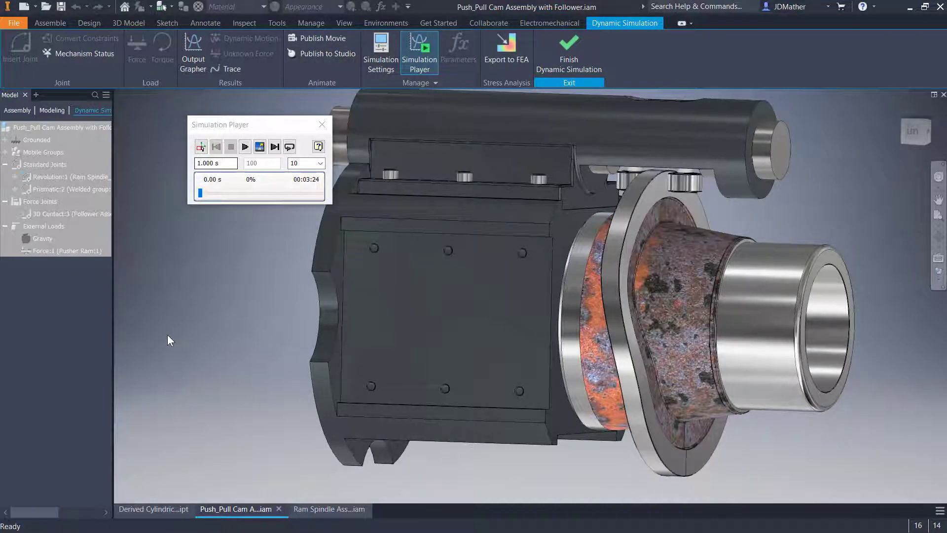
Step: With Part Priority selection, hide the housing around the pusher ram, choosing to remove the design view associativity
scroll(211, 314, "down", 3)
middle_click_drag(210, 315, 267, 270, "shift")
scroll(234, 266, "down", 1)
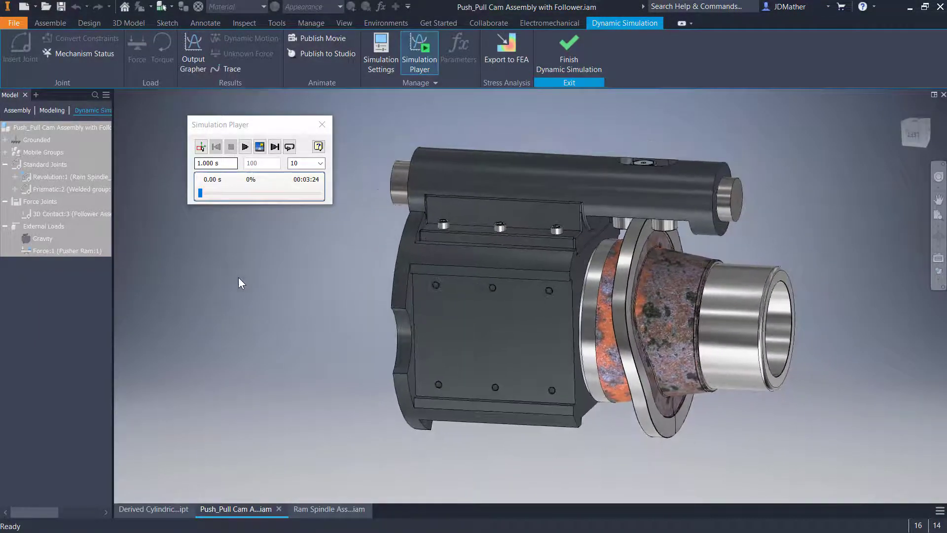
right_click(238, 277)
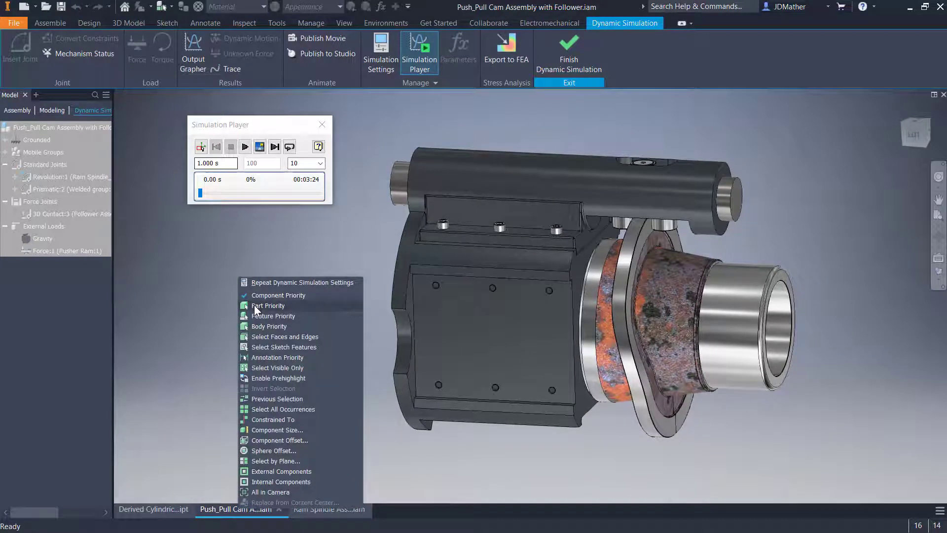
left_click(253, 306)
left_click(685, 199)
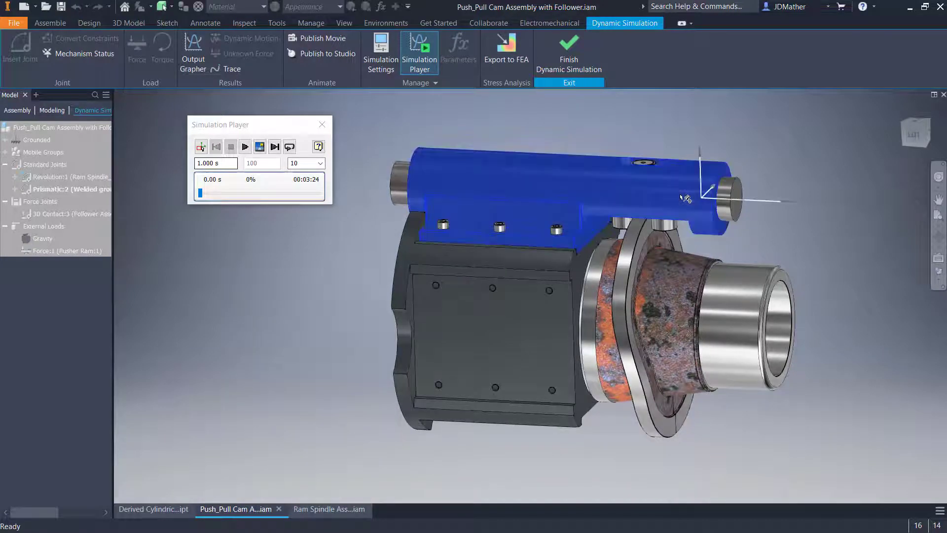
right_click(683, 199)
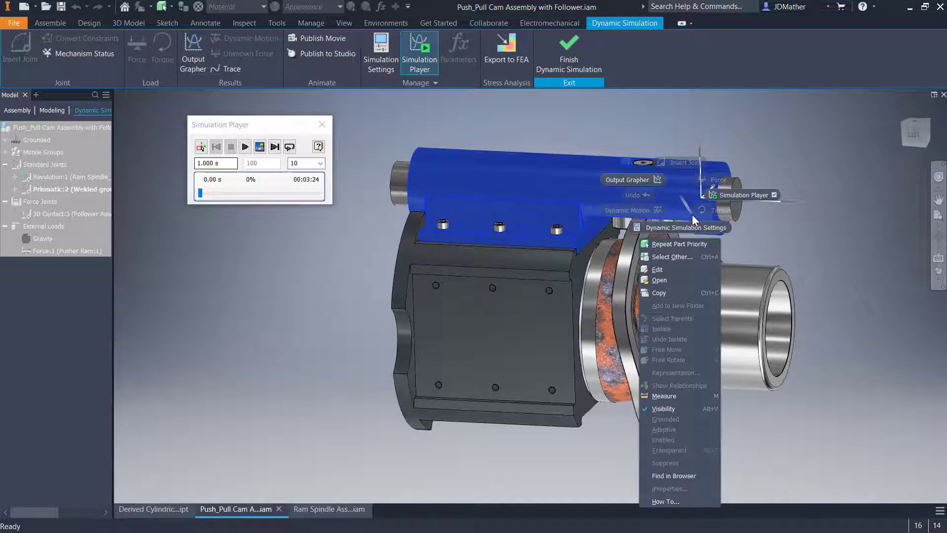
left_click(658, 410)
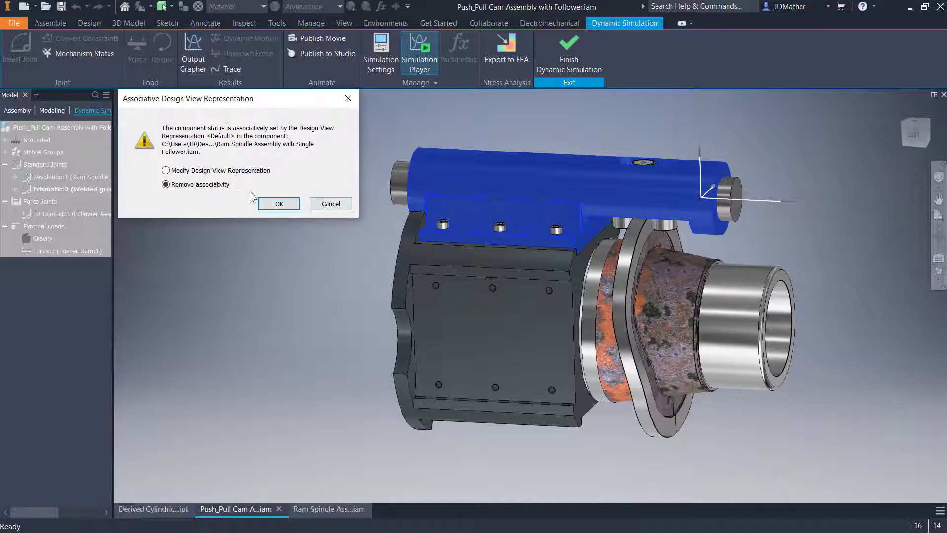
left_click(279, 204)
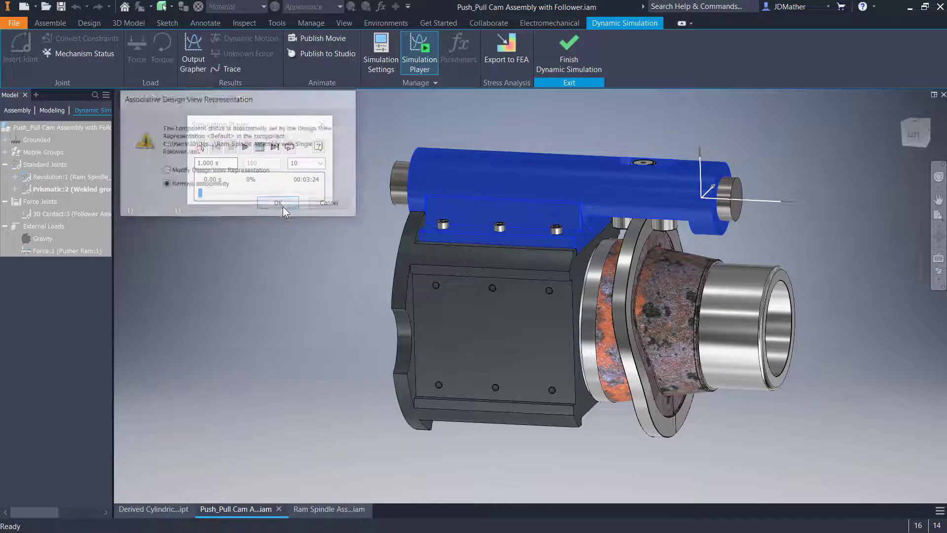
Step: Hide the pusher ram and the uppermost follower to expose the two rollers on the cam rim
right_click(703, 212)
left_click(688, 409)
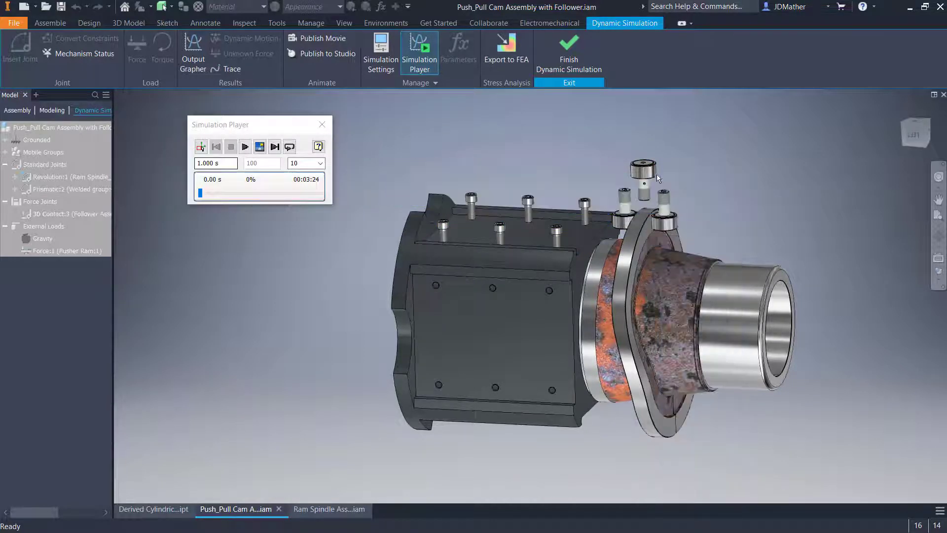
right_click(647, 171)
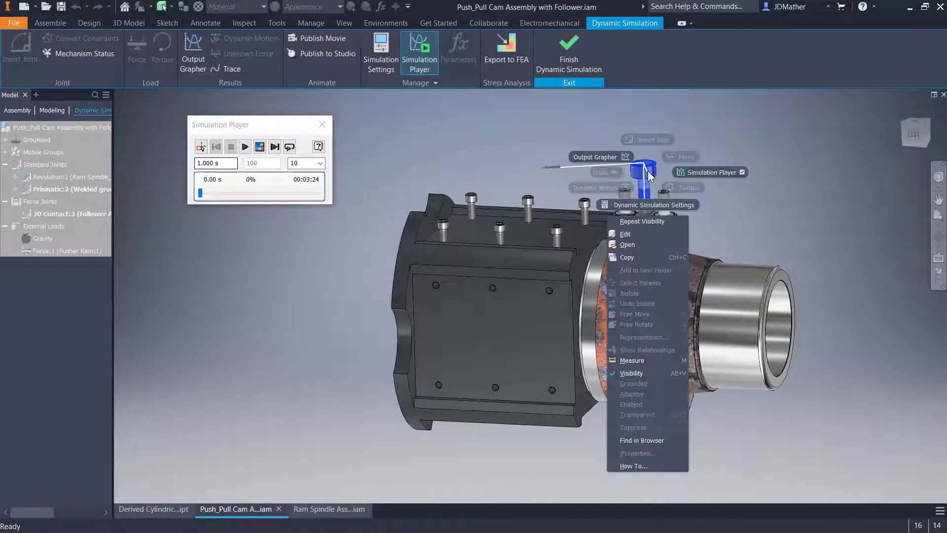
left_click(631, 373)
Step: Replay the simulation in a close-up facing the two rollers head-on, with the spindle axis vertical
left_click(919, 129)
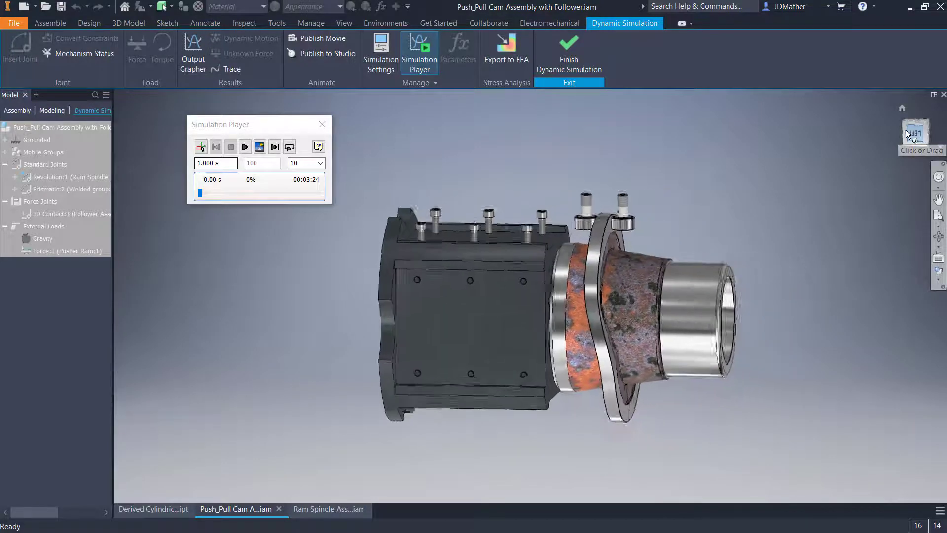
scroll(563, 310, "up", 10)
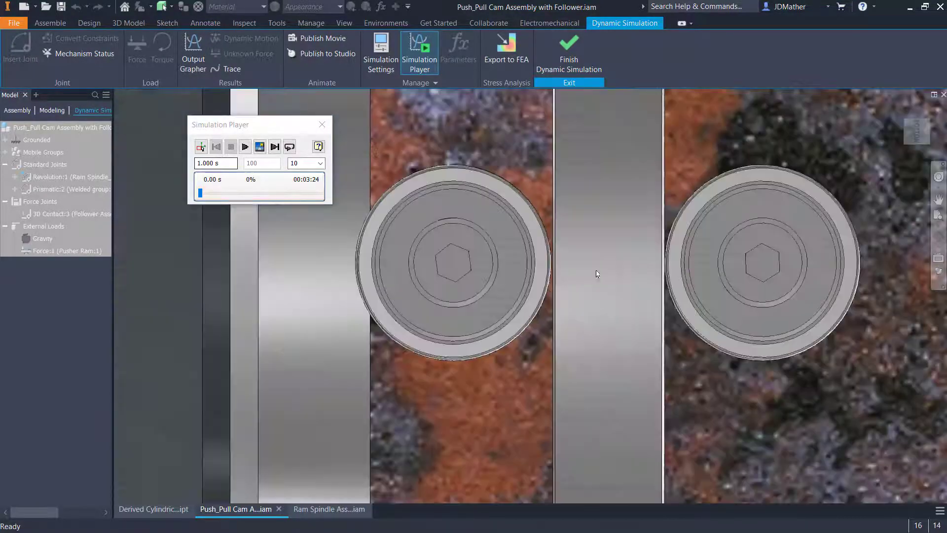
scroll(608, 244, "down", 10)
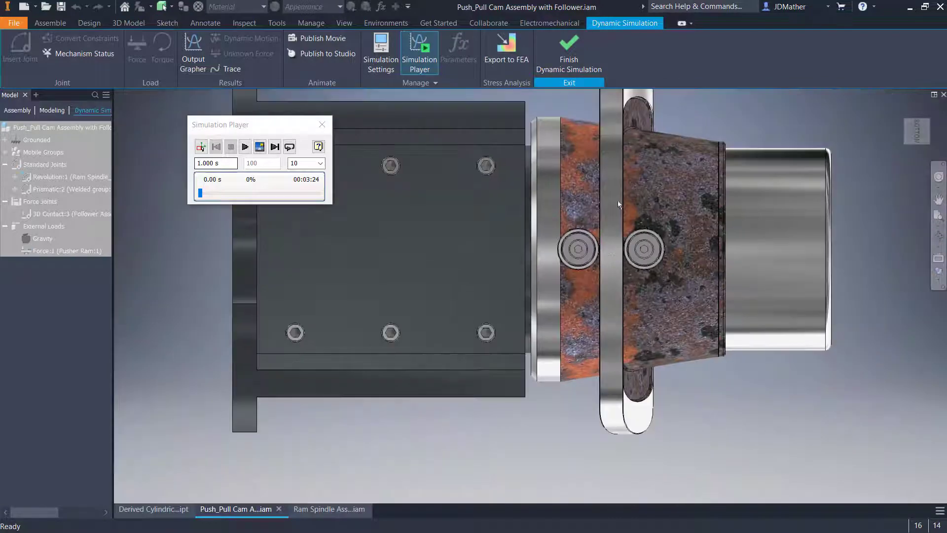
left_click(931, 108)
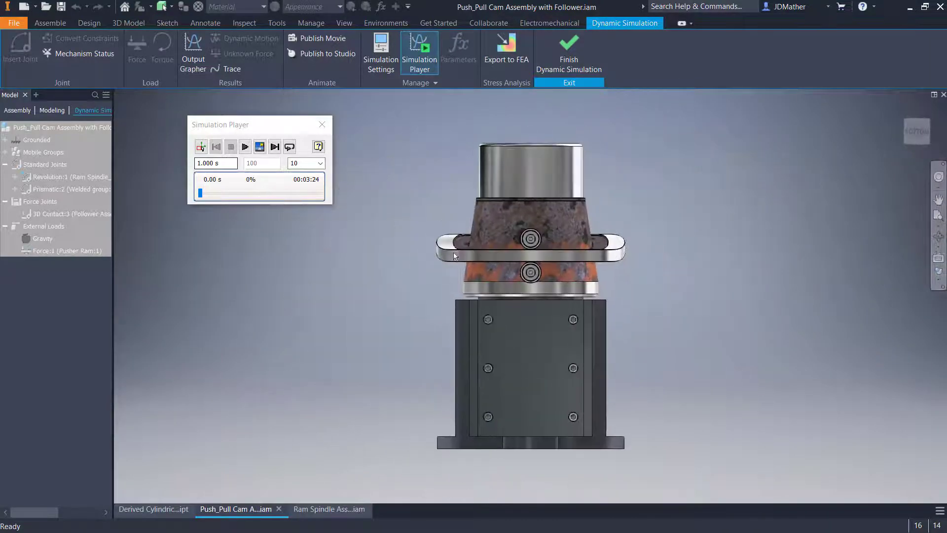
scroll(436, 211, "up", 5)
scroll(646, 303, "down", 3)
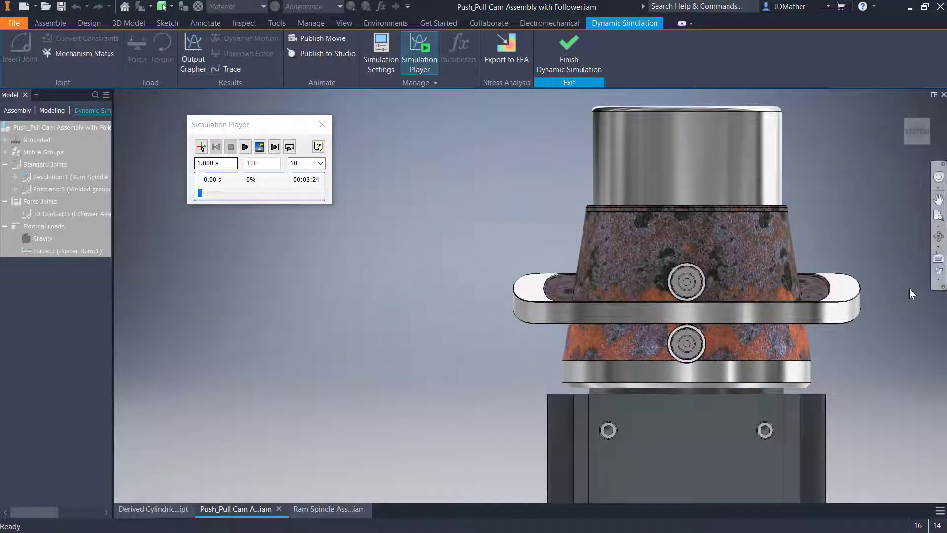
scroll(910, 287, "up", 1)
scroll(657, 301, "up", 2)
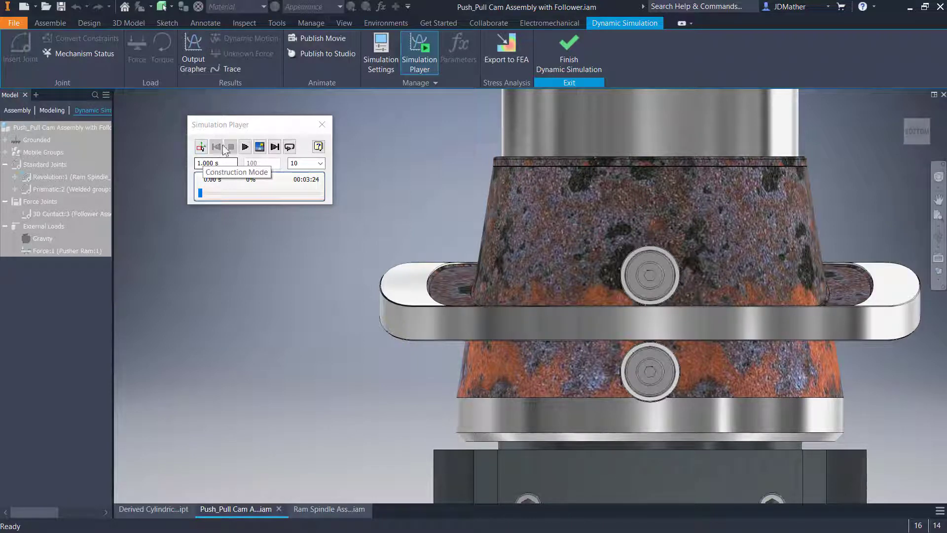
left_click(245, 147)
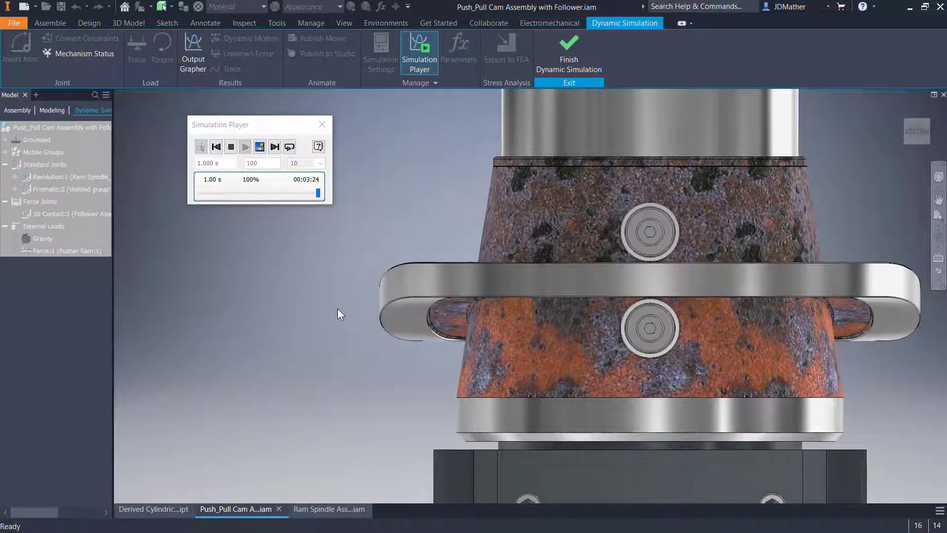
Step: Set the playback filter to 1, replay the roller motion slowly, pause around 0.10 s and resume
left_click(321, 163)
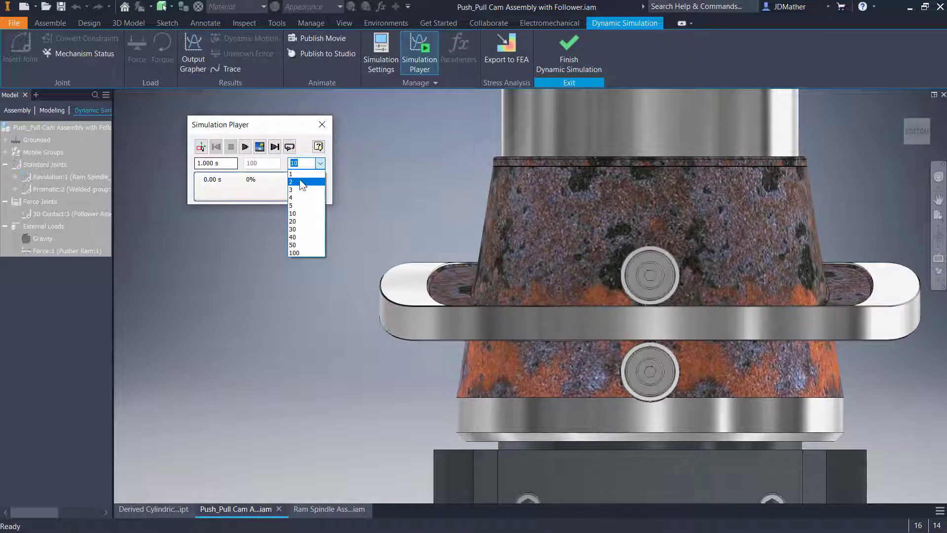
left_click(295, 173)
left_click(245, 146)
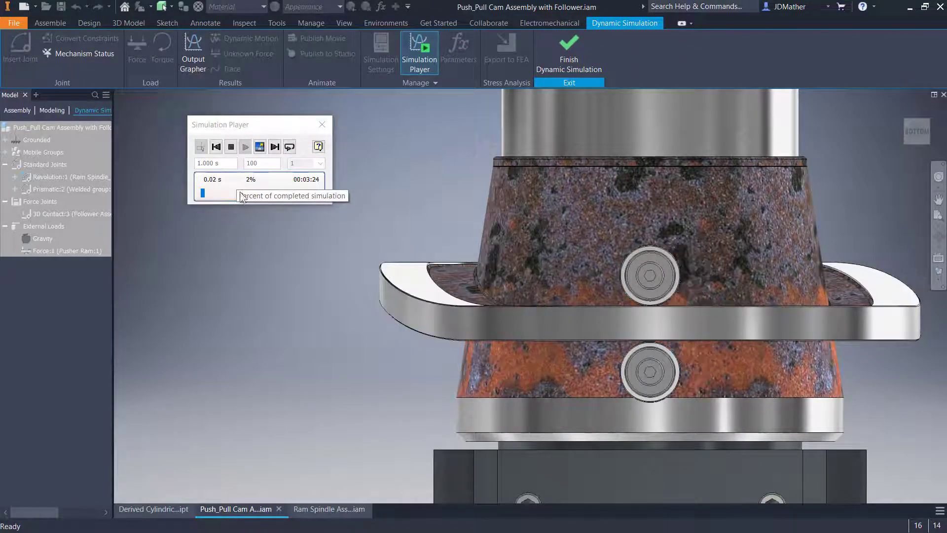
left_click(231, 147)
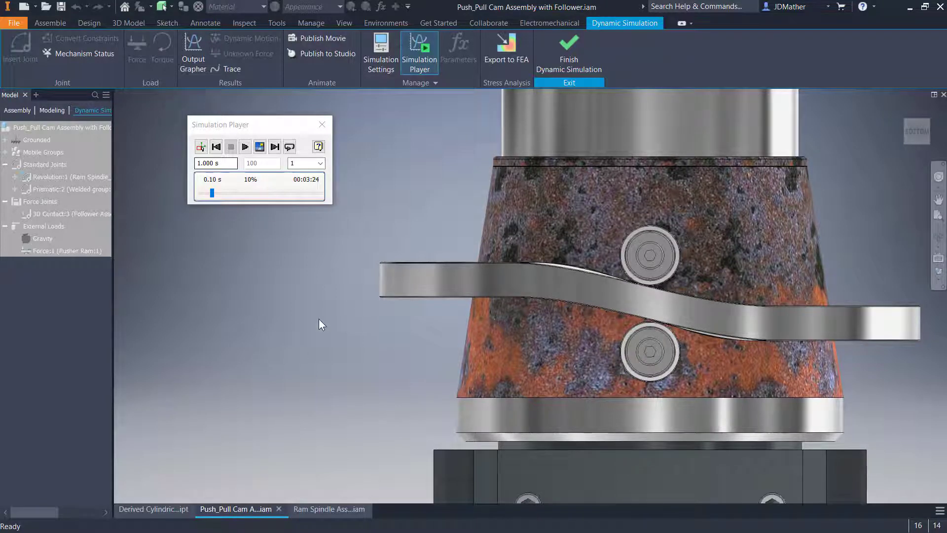
left_click(245, 147)
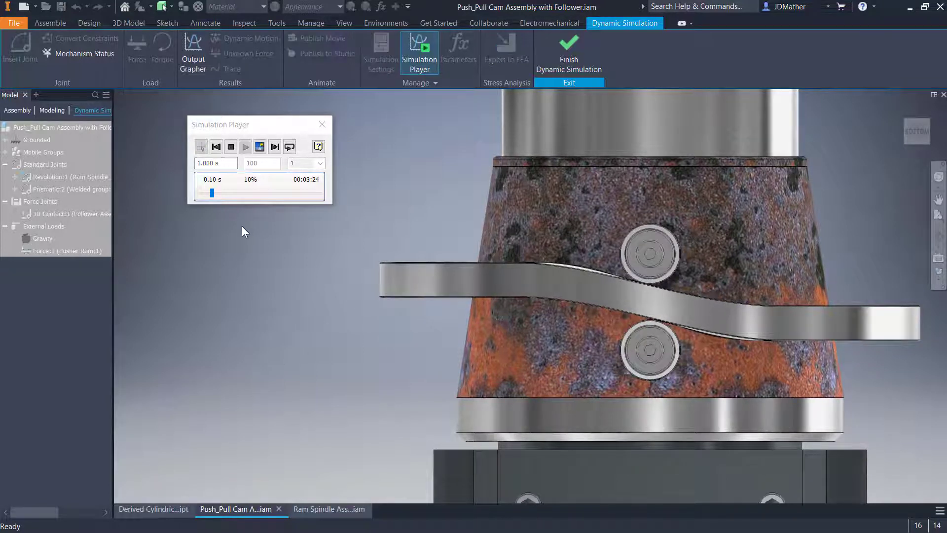